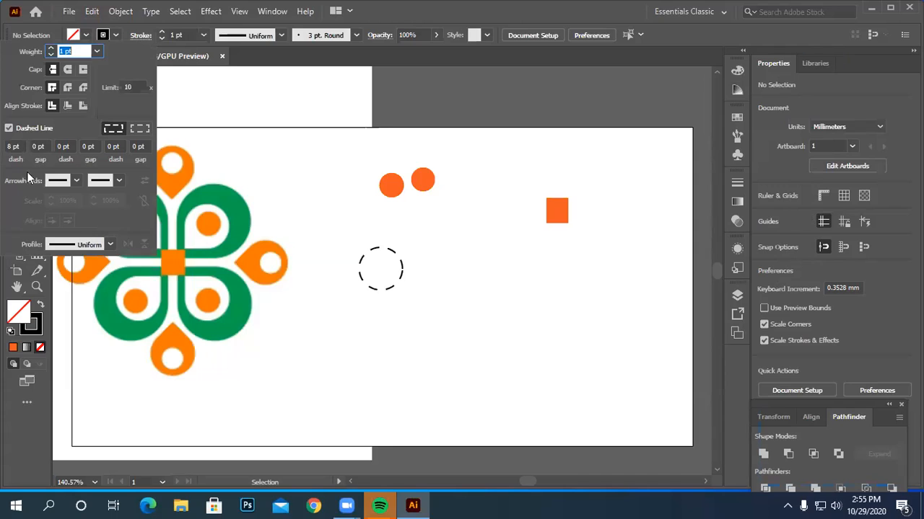
Close the stroke options and delete the small dashed circle below the two orange circles
{"action": "left_click", "coordinate": [371, 109]}
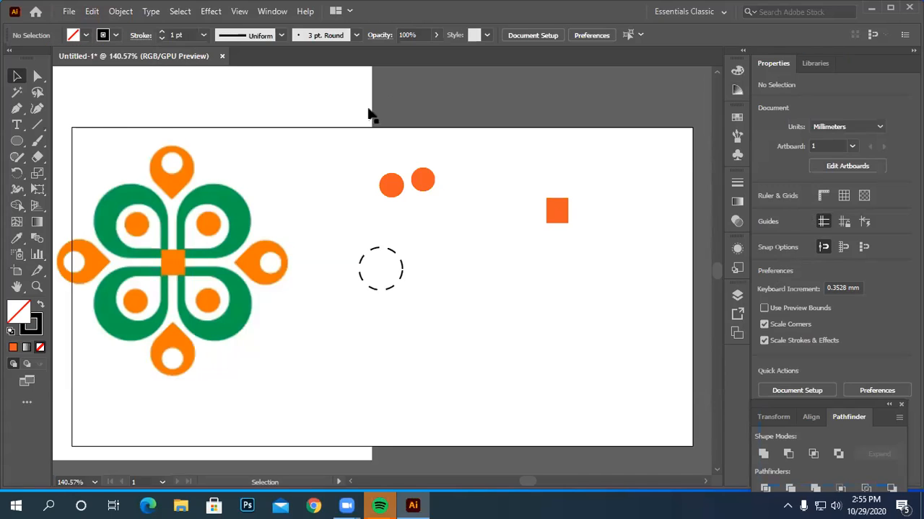
{"action": "left_click", "coordinate": [17, 142]}
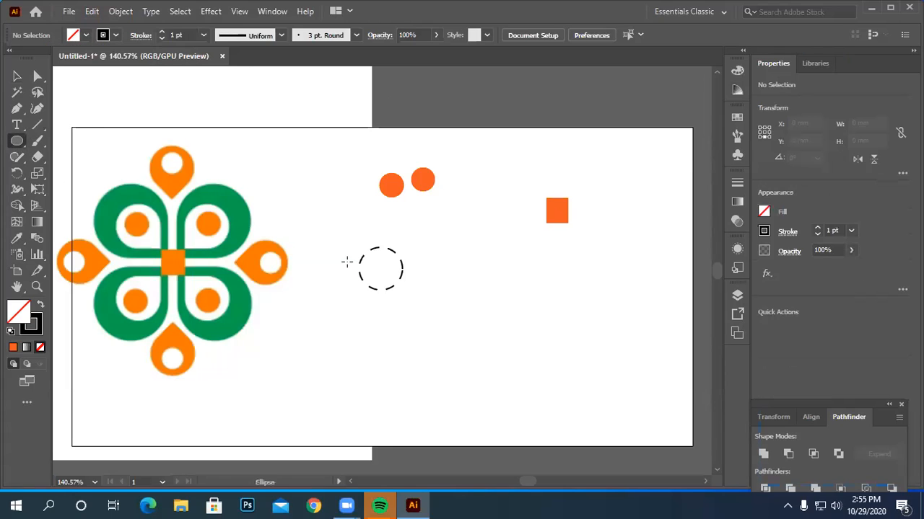
{"action": "left_click", "coordinate": [402, 273]}
{"action": "left_click", "coordinate": [465, 276]}
{"action": "left_click", "coordinate": [17, 77]}
{"action": "left_click", "coordinate": [362, 272]}
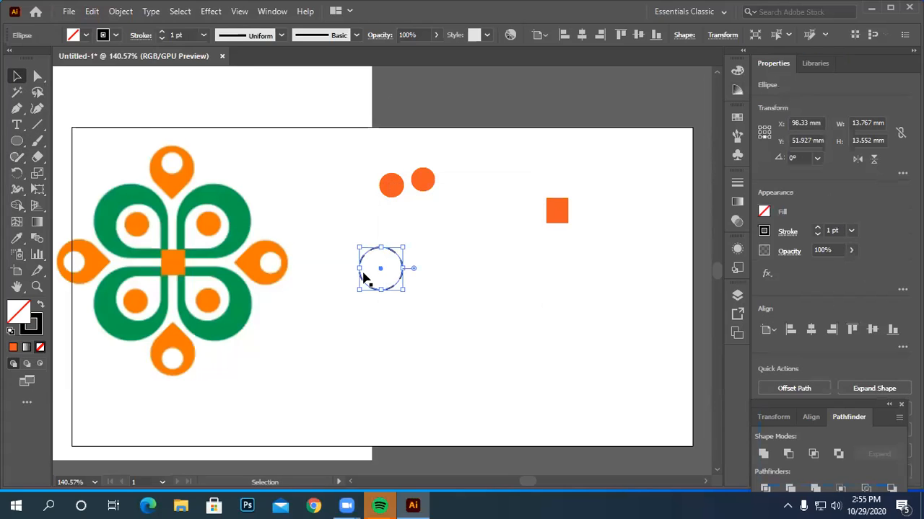
{"action": "key", "text": "Delete"}
Draw a dashed circle about 24.3 mm across below the two orange circles, and delete the stray duplicate
{"action": "left_click_drag", "start_coordinate": [16, 140], "coordinate": [57, 177]}
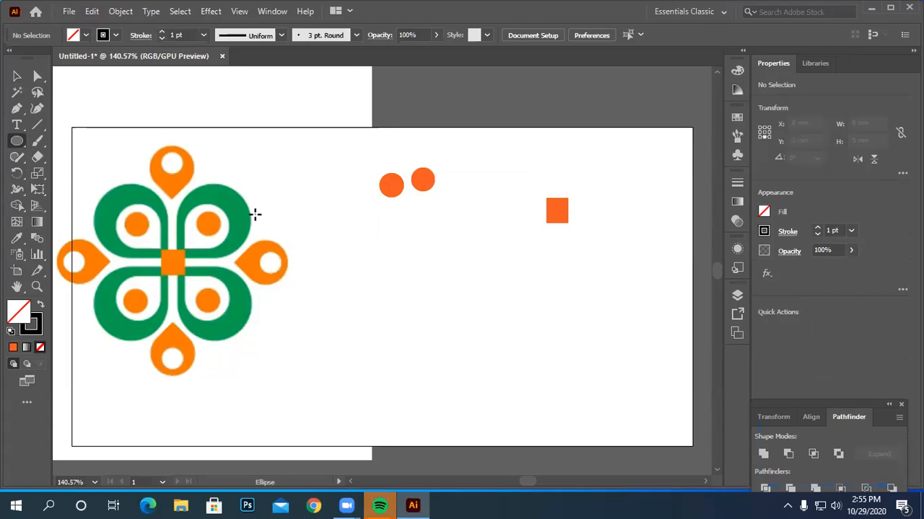
{"action": "left_click_drag", "start_coordinate": [349, 270], "coordinate": [409, 196]}
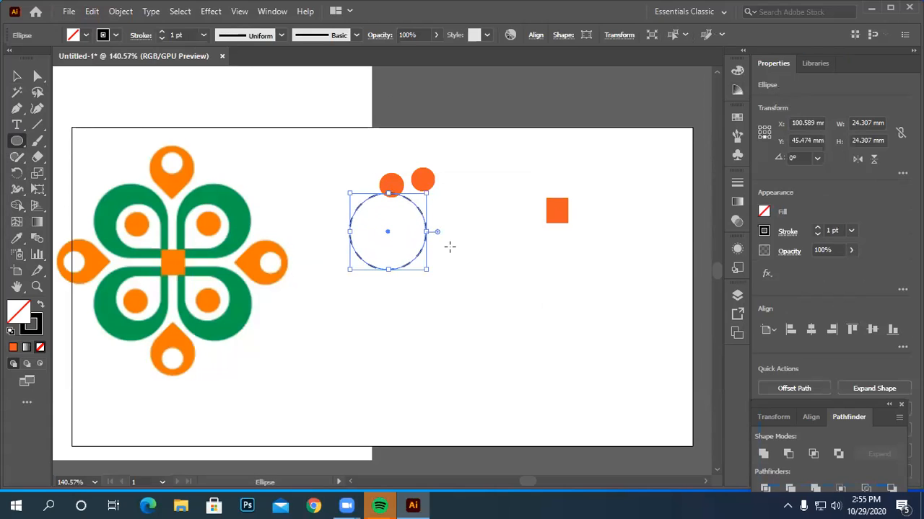
{"action": "left_click", "coordinate": [502, 237]}
{"action": "left_click", "coordinate": [430, 278]}
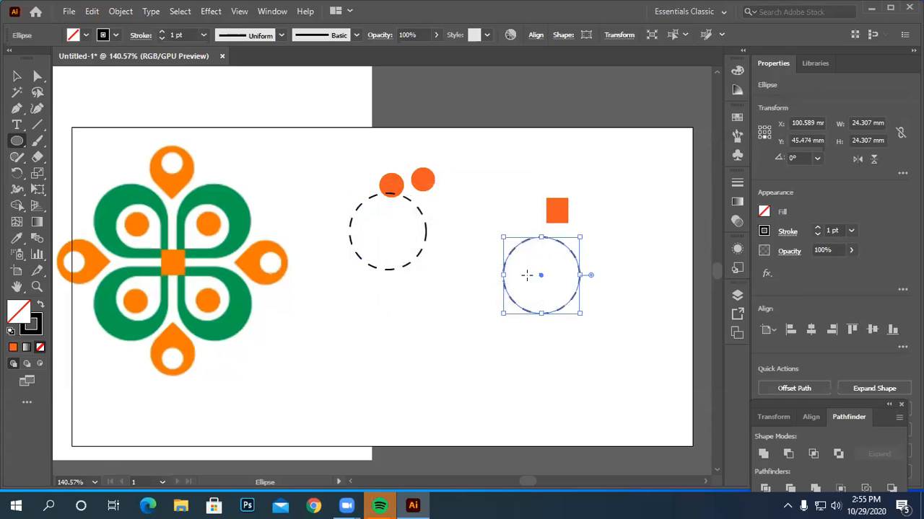
{"action": "key", "text": "Delete"}
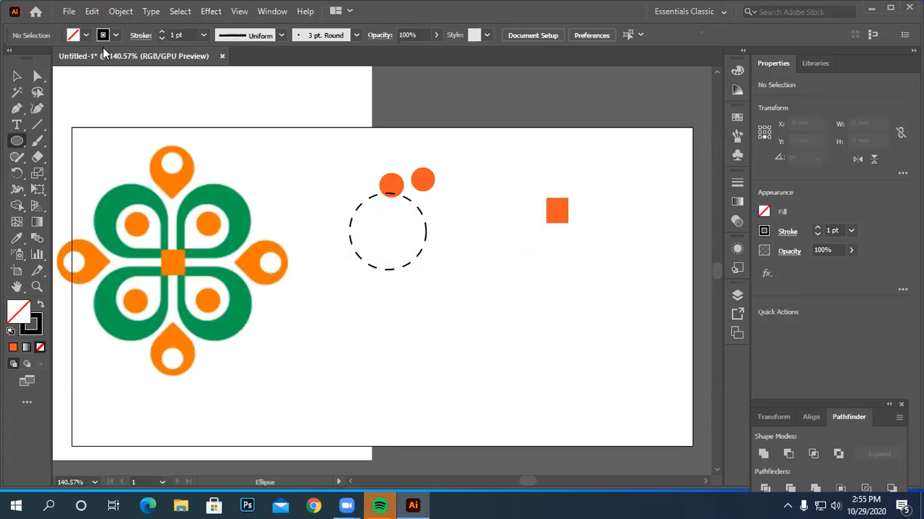
Turn off the dashed line option in the stroke settings with nothing selected
{"action": "left_click", "coordinate": [141, 39]}
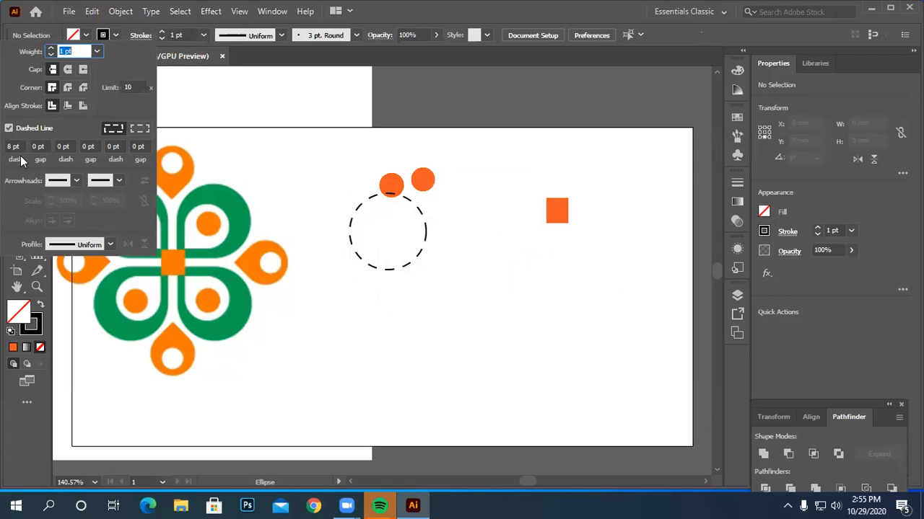
{"action": "left_click", "coordinate": [9, 128]}
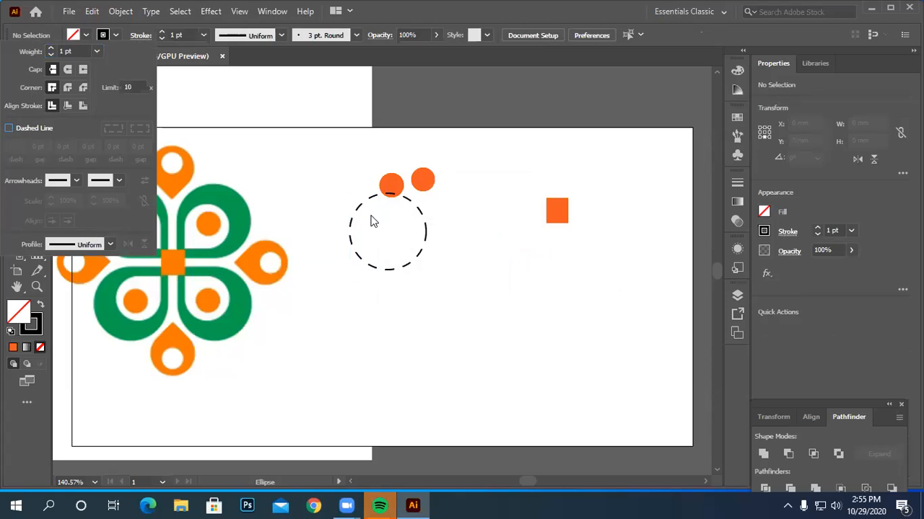
{"action": "left_click", "coordinate": [369, 238]}
Turn off the dashed line on the existing circle's outline, and remove that circle from the artboard
{"action": "left_click", "coordinate": [16, 77]}
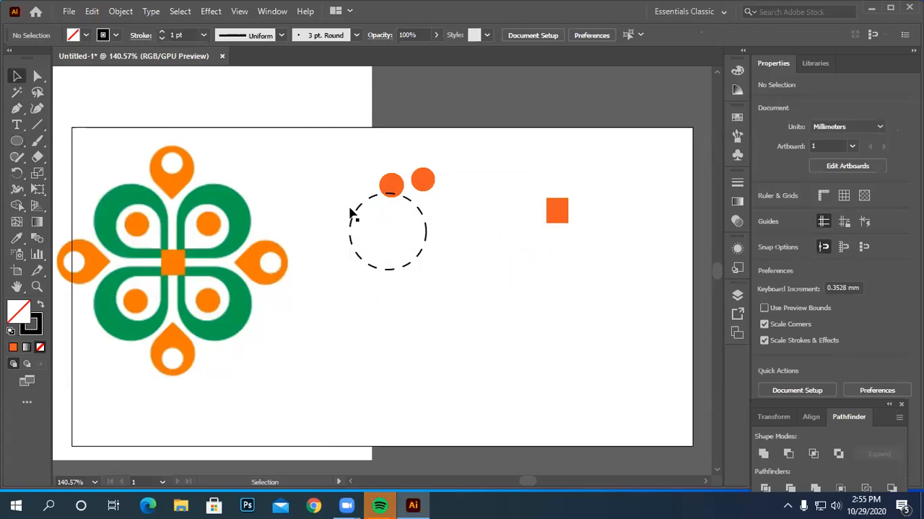
{"action": "left_click", "coordinate": [339, 245]}
{"action": "left_click", "coordinate": [435, 265]}
{"action": "left_click_drag", "start_coordinate": [450, 285], "coordinate": [451, 292]}
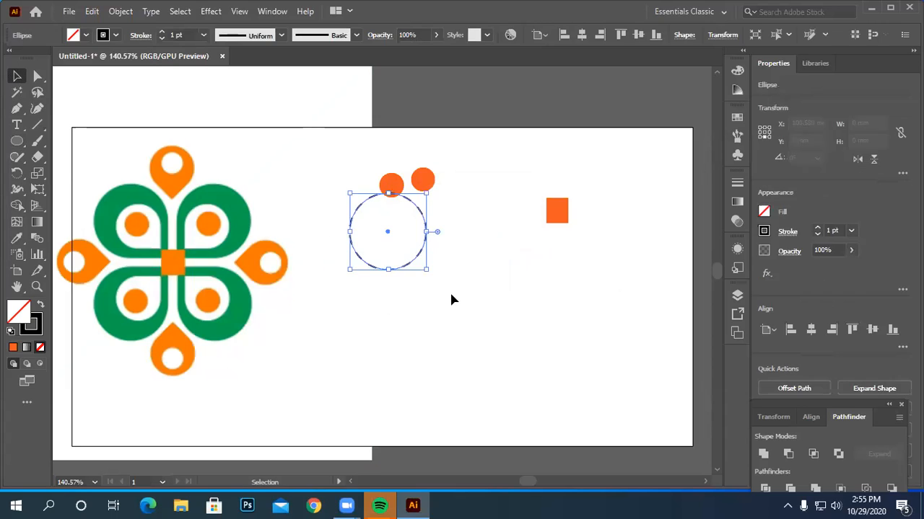
{"action": "left_click", "coordinate": [137, 36]}
{"action": "left_click", "coordinate": [8, 128]}
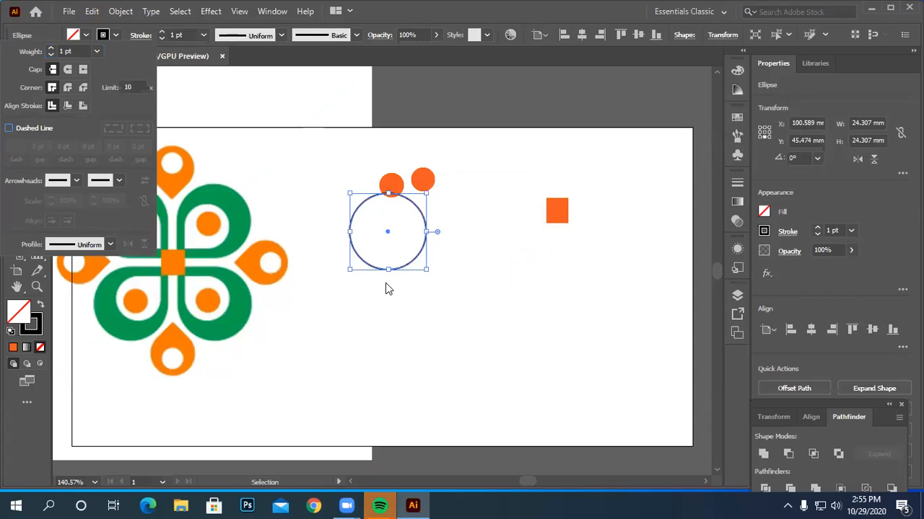
{"action": "left_click", "coordinate": [386, 288]}
Draw a solid-outlined circle about 27.5 mm across with the Ellipse tool below the orange circles
{"action": "left_click", "coordinate": [17, 141]}
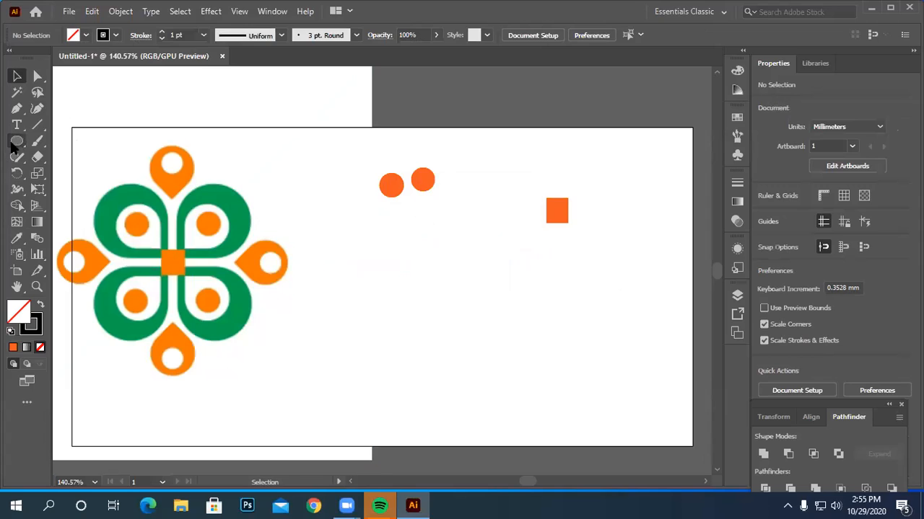
{"action": "left_click", "coordinate": [18, 148]}
{"action": "key", "text": "v"}
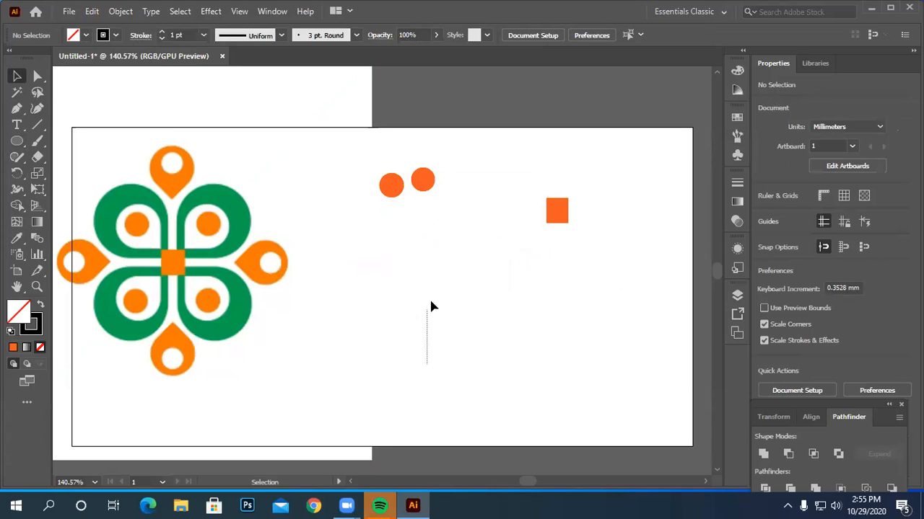
{"action": "left_click", "coordinate": [17, 141]}
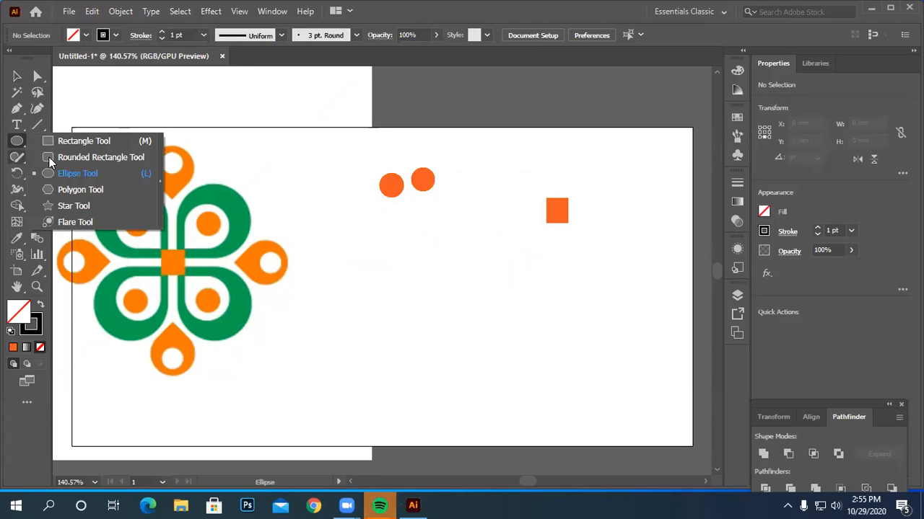
{"action": "left_click", "coordinate": [66, 172]}
{"action": "left_click_drag", "start_coordinate": [381, 322], "coordinate": [472, 235]}
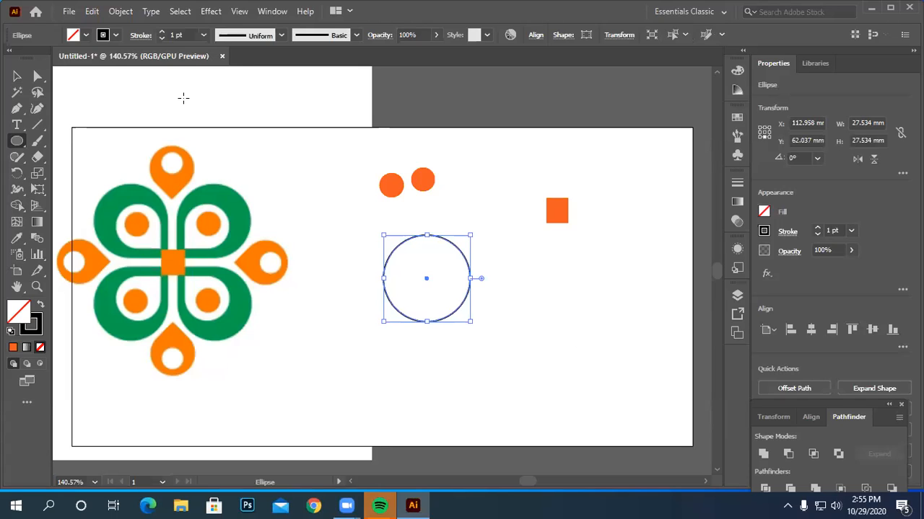
Fill the new circle with the medium green swatch after trying a darker green
{"action": "left_click", "coordinate": [86, 35]}
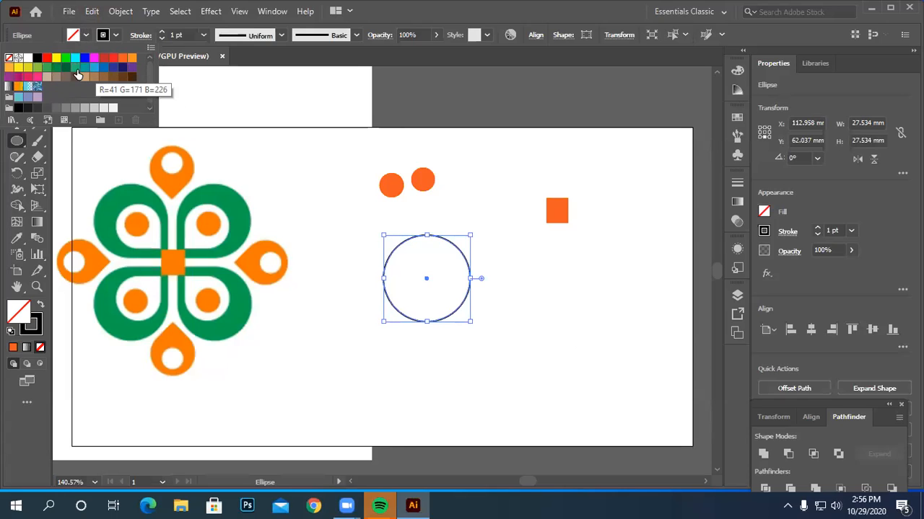
{"action": "left_click", "coordinate": [56, 69]}
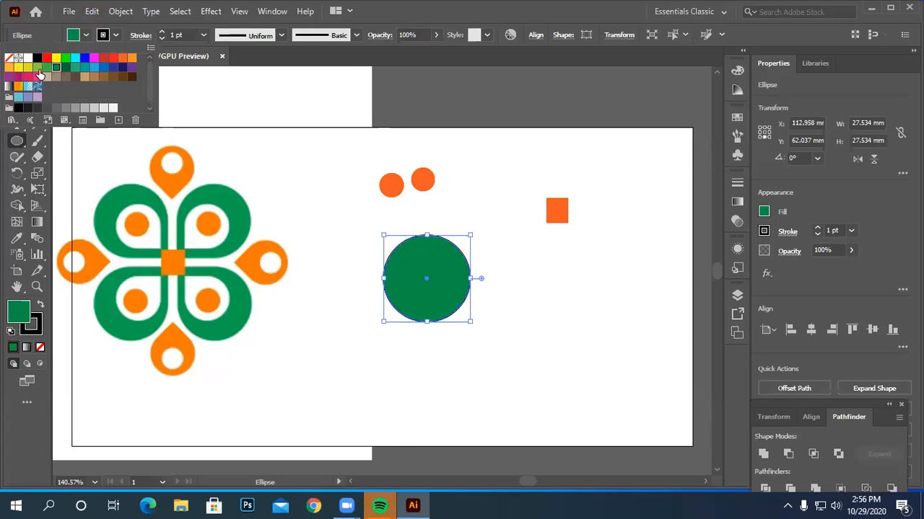
{"action": "left_click", "coordinate": [38, 69]}
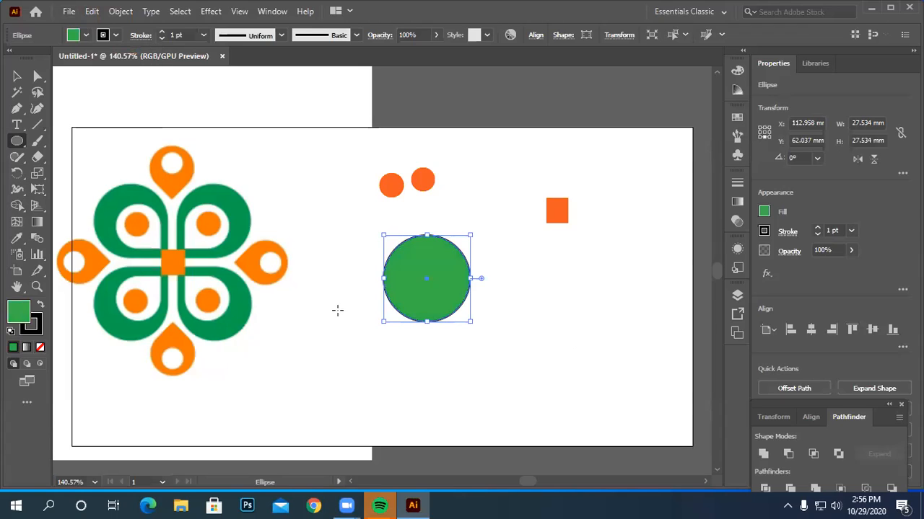
Reshape the green circle into a teardrop by converting its bottom anchor point to a corner and pulling it down to about Y 67.2 mm
{"action": "left_click", "coordinate": [16, 78]}
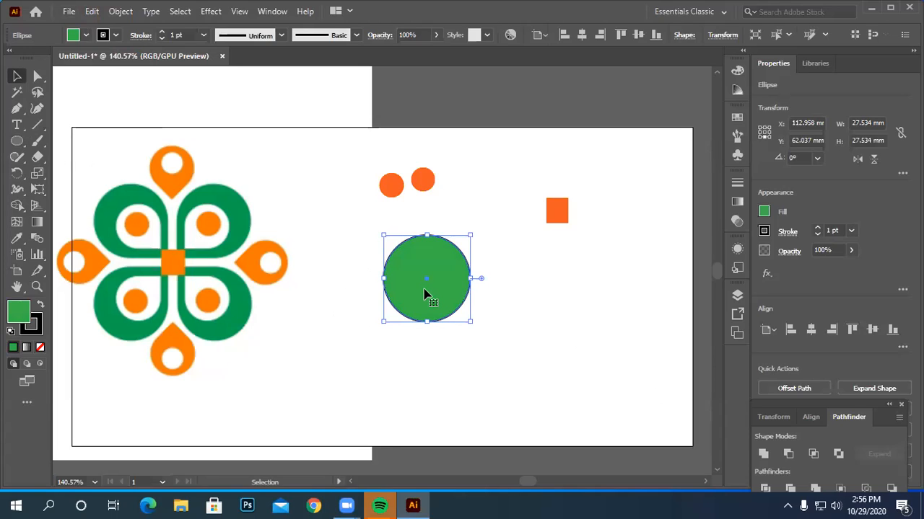
{"action": "left_click", "coordinate": [38, 76]}
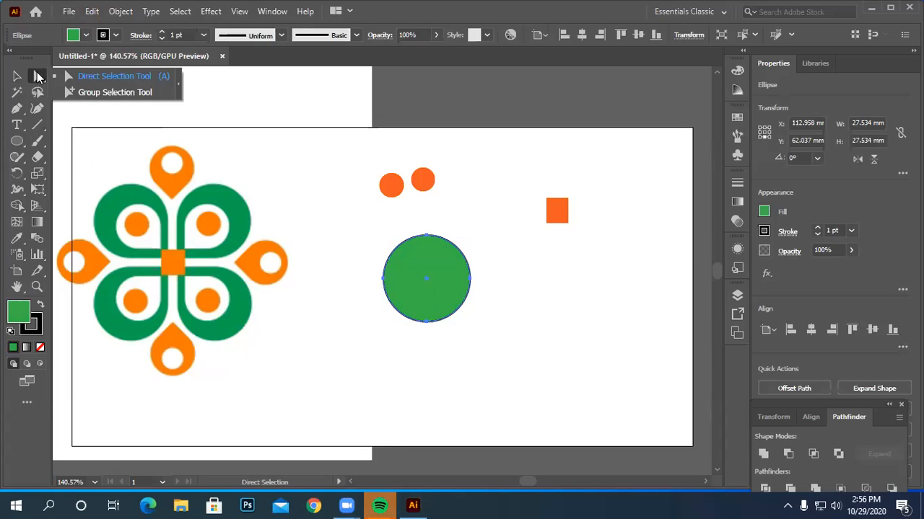
{"action": "left_click", "coordinate": [91, 78]}
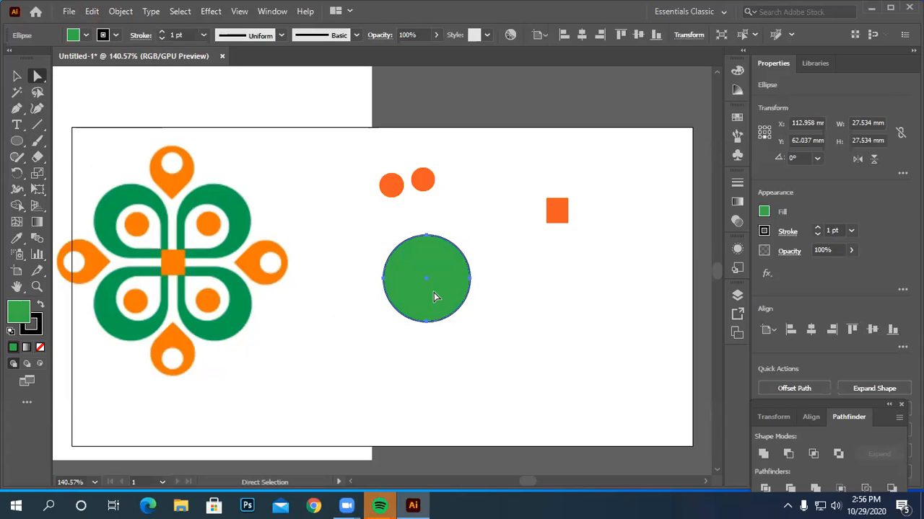
{"action": "key", "text": "v"}
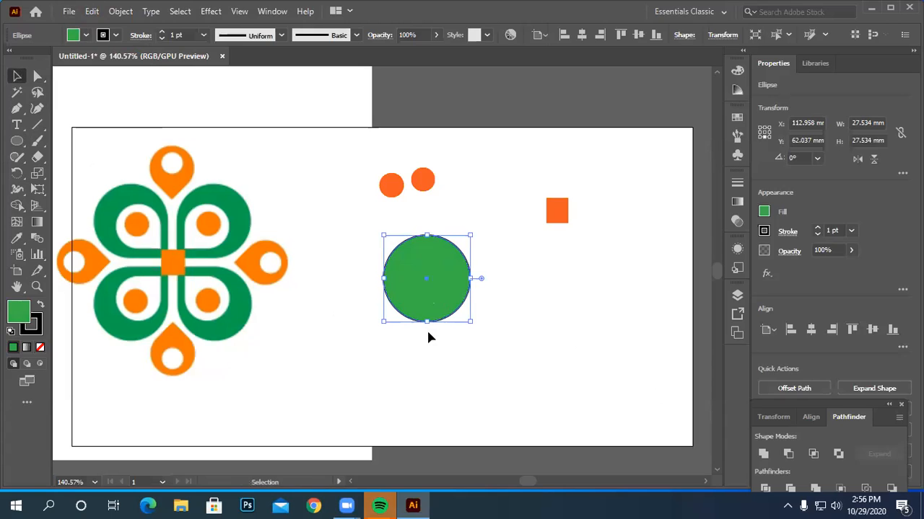
{"action": "left_click", "coordinate": [37, 76]}
{"action": "left_click_drag", "start_coordinate": [38, 82], "coordinate": [88, 79]}
{"action": "mouse_move", "coordinate": [426, 321]}
{"action": "left_mouse_down"}
{"action": "mouse_move", "coordinate": [430, 336]}
{"action": "mouse_move", "coordinate": [431, 326]}
{"action": "left_mouse_up"}
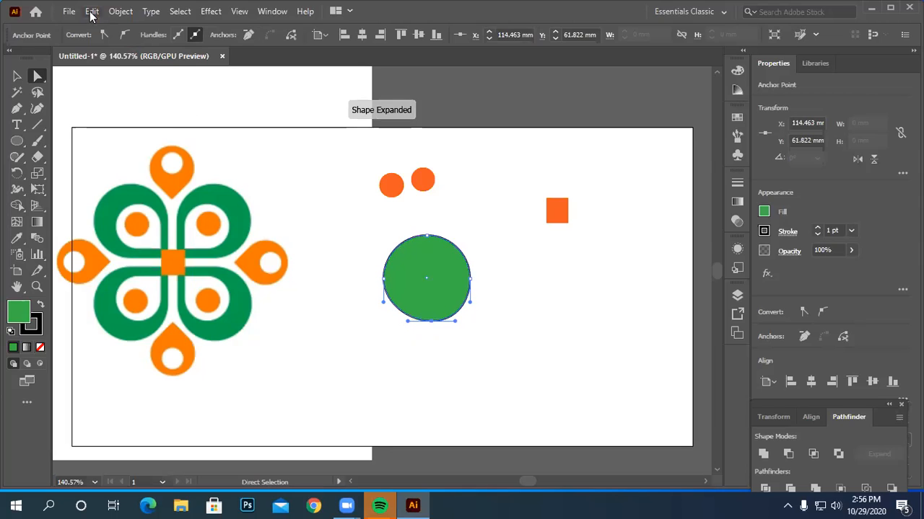
{"action": "left_click", "coordinate": [104, 34]}
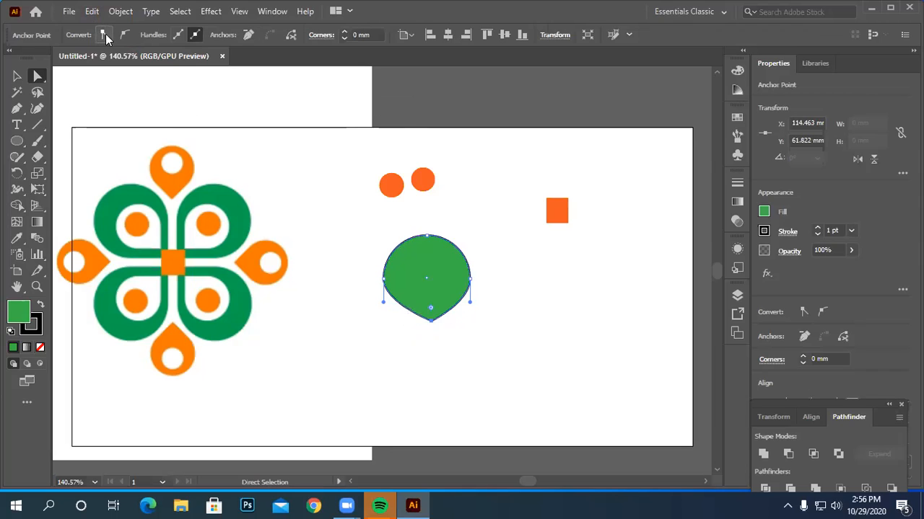
{"action": "left_click_drag", "start_coordinate": [430, 319], "coordinate": [432, 337]}
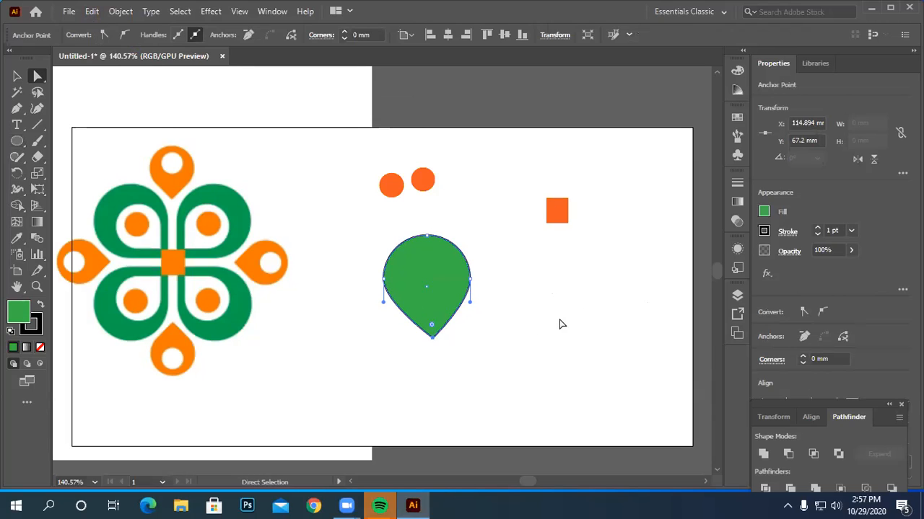
Set the green teardrop's stroke to None
{"action": "left_click", "coordinate": [508, 306]}
{"action": "left_click", "coordinate": [427, 294]}
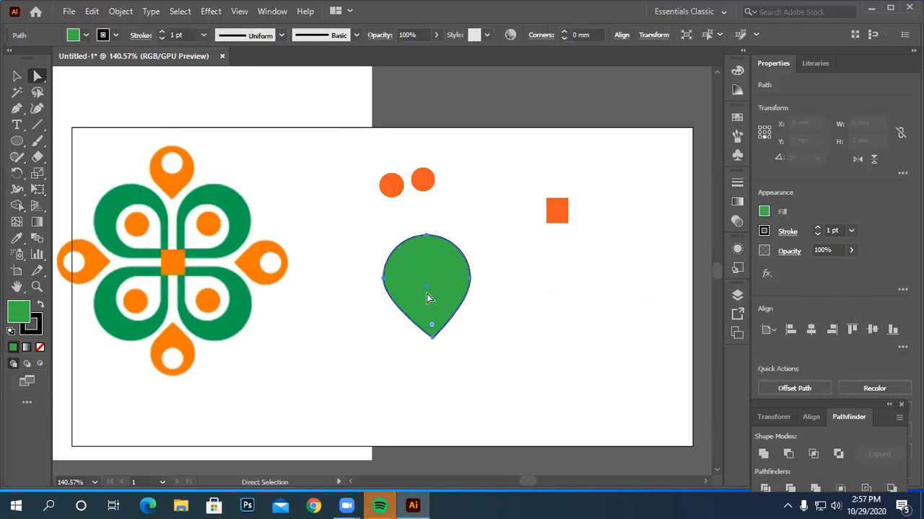
{"action": "left_click", "coordinate": [114, 36]}
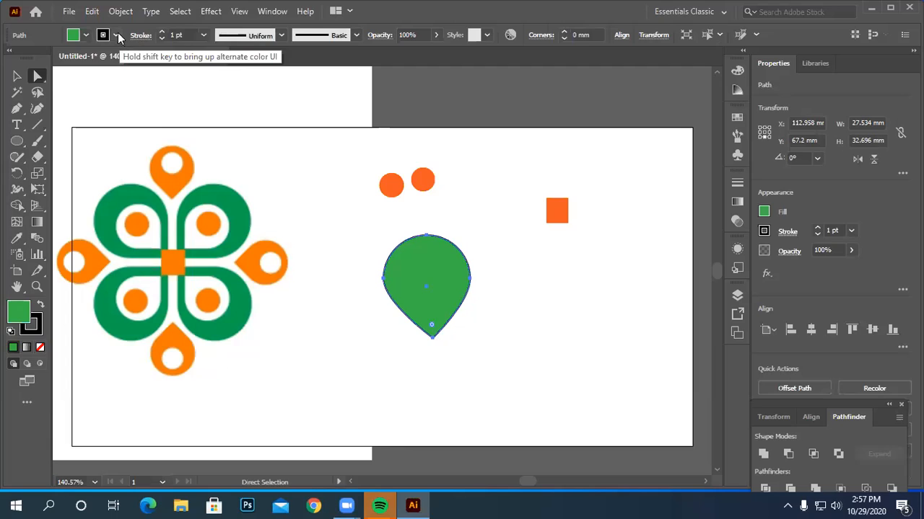
{"action": "left_click", "coordinate": [115, 35]}
{"action": "left_click", "coordinate": [9, 58]}
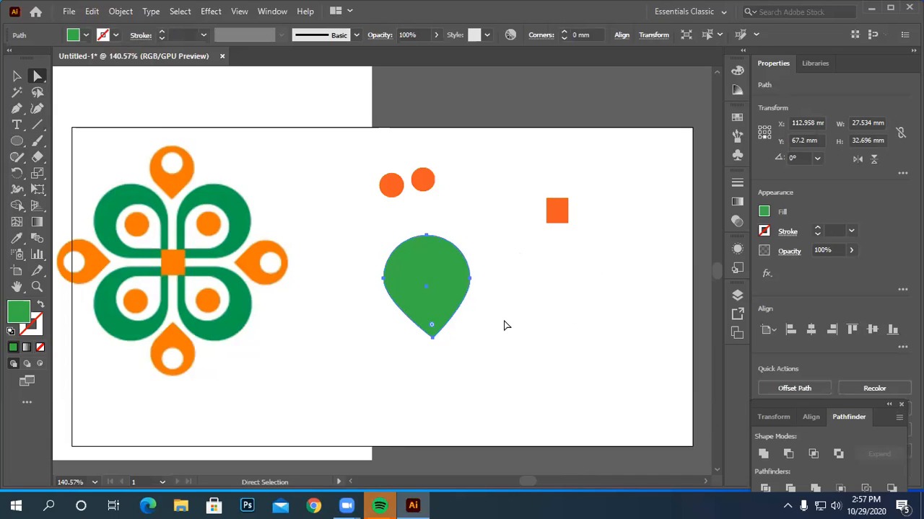
Draw a green circle without a stroke to the right of the teardrop
{"action": "left_click", "coordinate": [17, 141]}
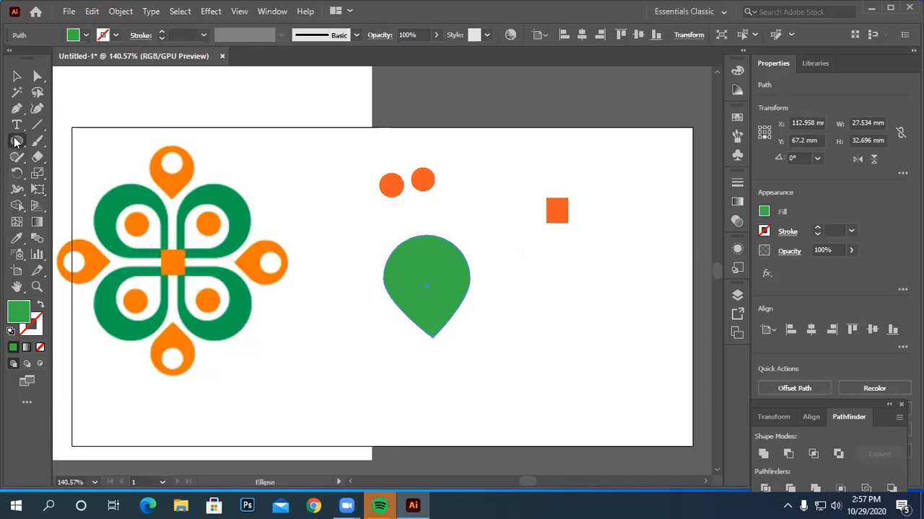
{"action": "left_click_drag", "start_coordinate": [514, 321], "coordinate": [559, 261]}
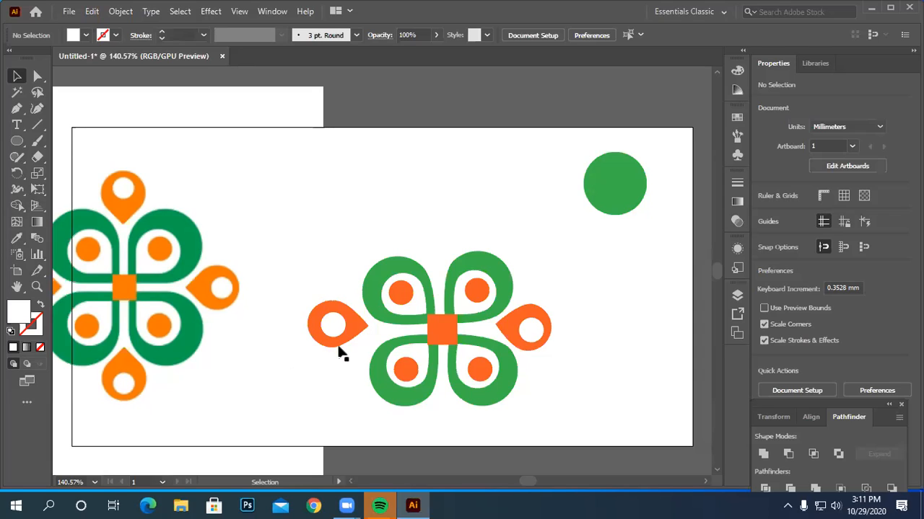
Nudge the white circle left in the left orange teardrop, and move the linked reference image down to about X 17.4 mm, Y 122.1 mm
{"action": "left_click", "coordinate": [333, 324]}
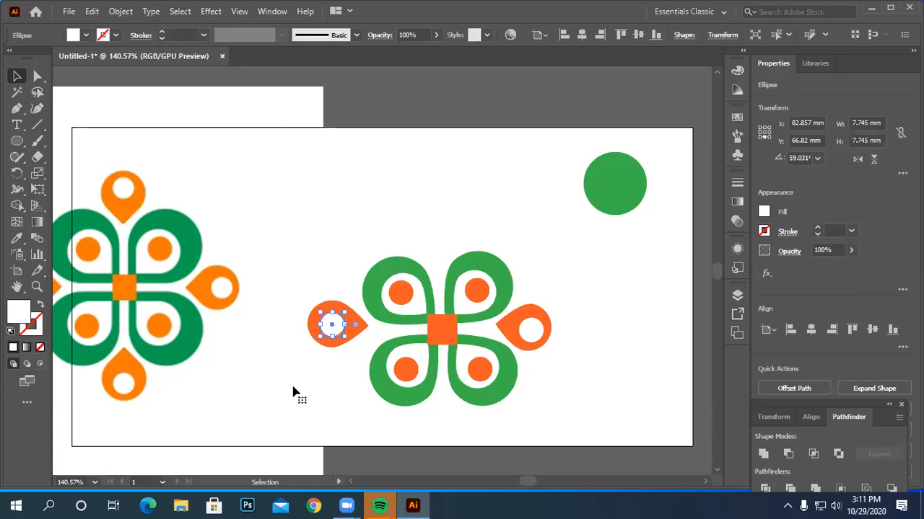
{"action": "left_click", "coordinate": [293, 393]}
{"action": "left_click", "coordinate": [342, 352]}
{"action": "left_click_drag", "start_coordinate": [303, 309], "coordinate": [306, 334]}
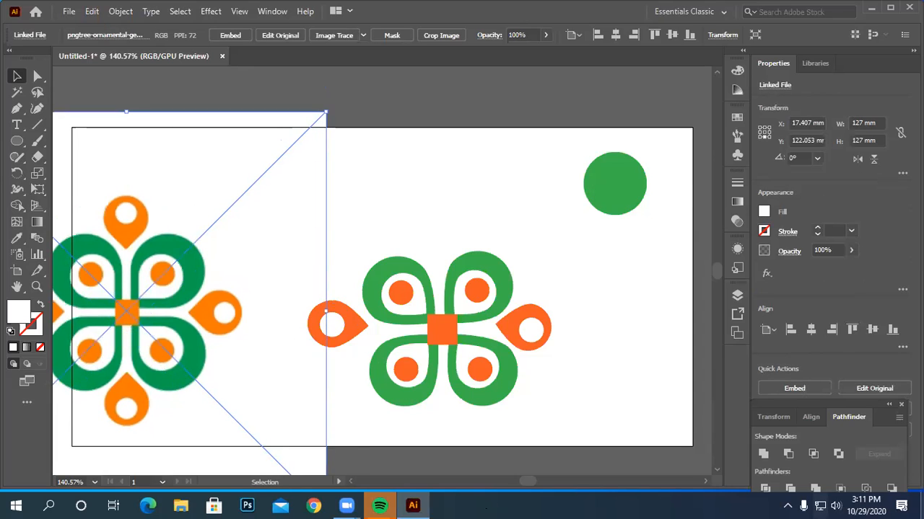
{"action": "left_click", "coordinate": [332, 383]}
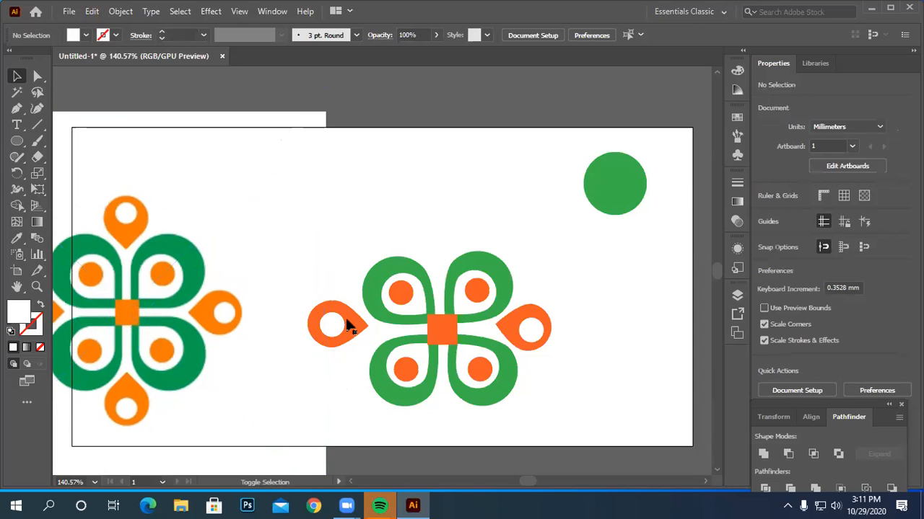
Group the left orange teardrop with its white circle and move the group towards the flower, to about X 91.0 mm, Y 73.6 mm
{"action": "left_click", "coordinate": [350, 326]}
{"action": "right_click", "coordinate": [342, 329]}
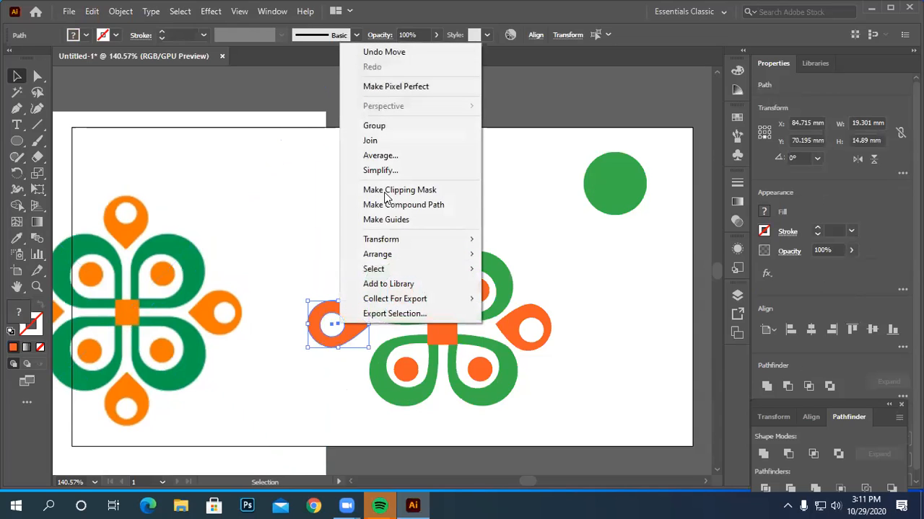
{"action": "left_click", "coordinate": [375, 127]}
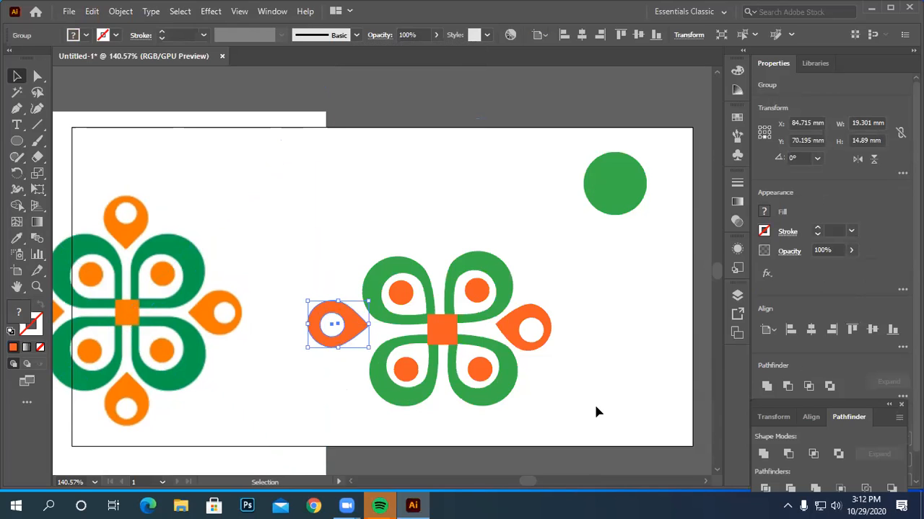
{"action": "left_click", "coordinate": [336, 328]}
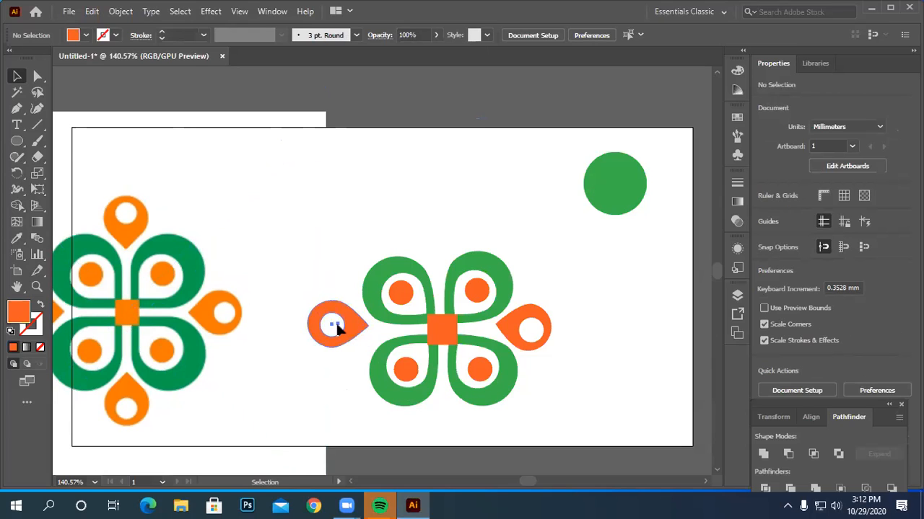
{"action": "left_click_drag", "start_coordinate": [348, 339], "coordinate": [431, 354]}
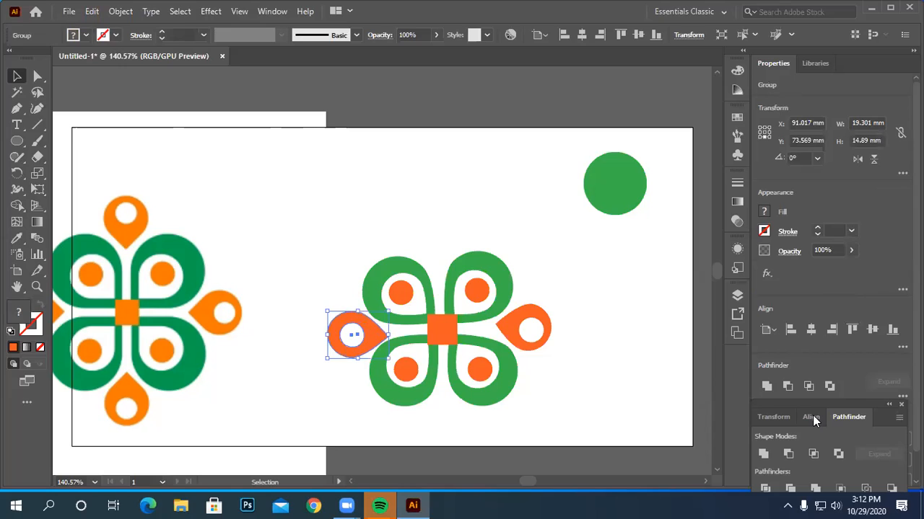
Try to unite the left orange teardrop and its white circle into a single shape
{"action": "left_click", "coordinate": [766, 386]}
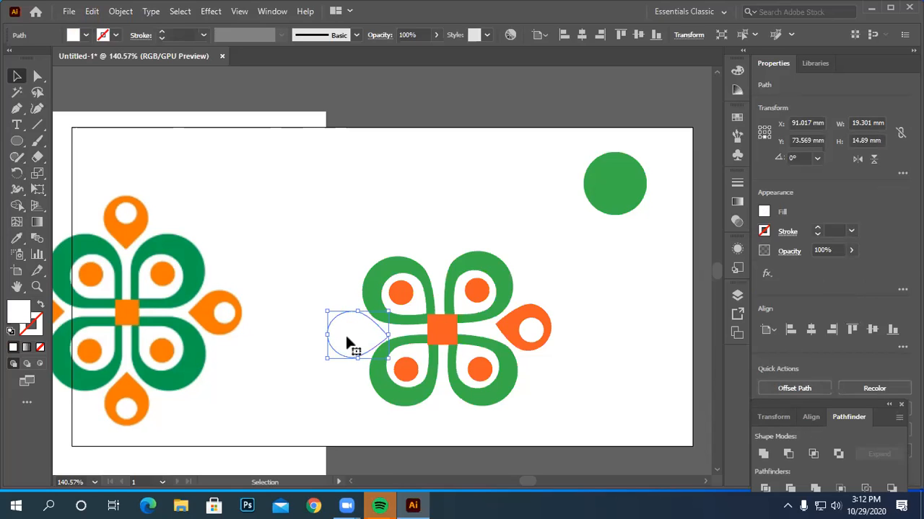
{"action": "key", "text": "z"}
{"action": "key", "text": "ctrl+z"}
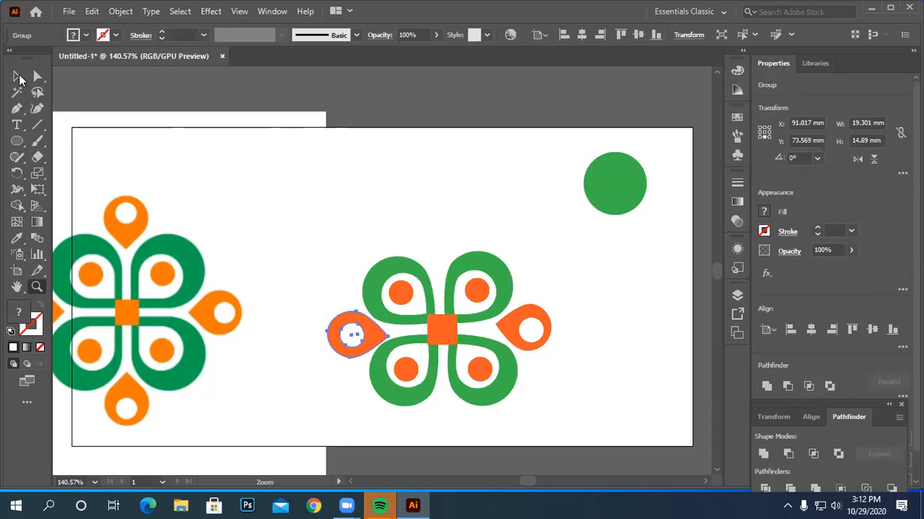
{"action": "left_click", "coordinate": [18, 77]}
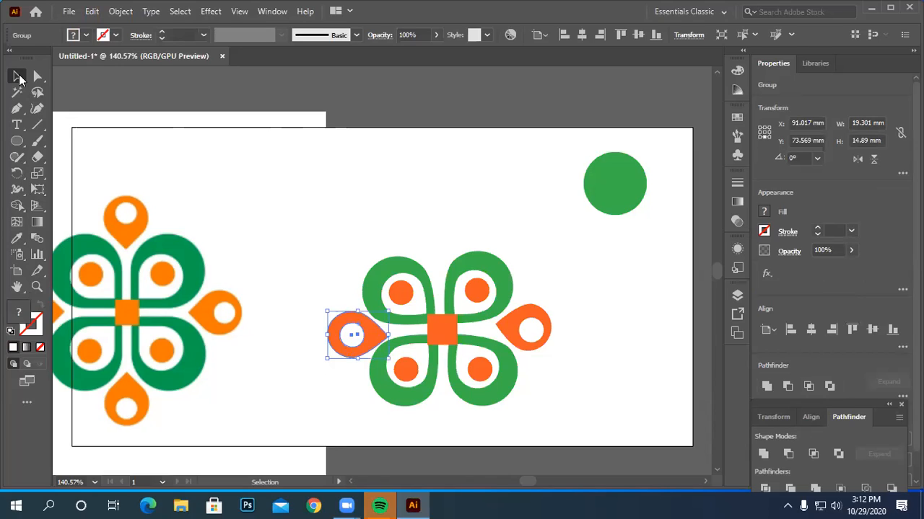
Rotate the right orange teardrop group to point down and place it above the flower at about X 115.1 mm, Y 47.8 mm
{"action": "left_click", "coordinate": [316, 392]}
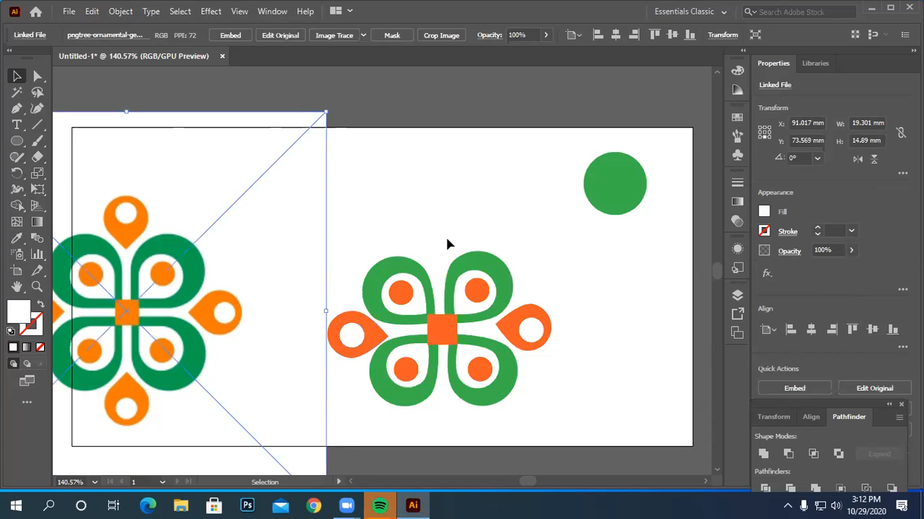
{"action": "left_click", "coordinate": [408, 237]}
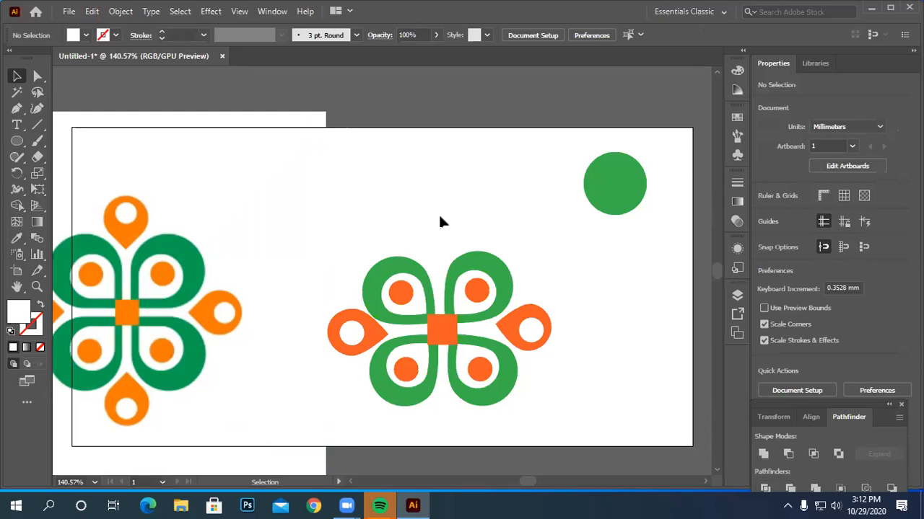
{"action": "key", "text": "ctrl+z"}
{"action": "key", "text": "ctrl+z"}
{"action": "mouse_move", "coordinate": [433, 215]}
{"action": "left_mouse_down"}
{"action": "mouse_move", "coordinate": [441, 257]}
{"action": "mouse_move", "coordinate": [441, 230]}
{"action": "left_mouse_up"}
{"action": "left_click", "coordinate": [421, 421]}
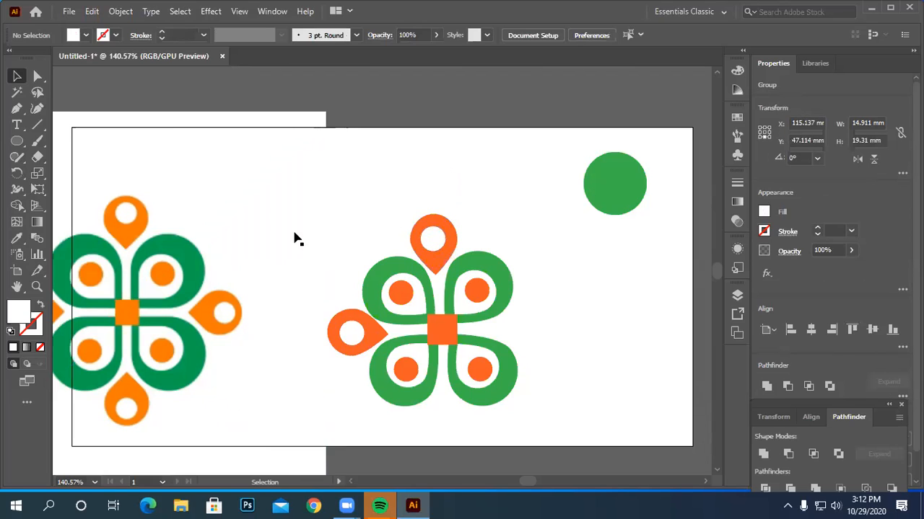
{"action": "left_click", "coordinate": [426, 262]}
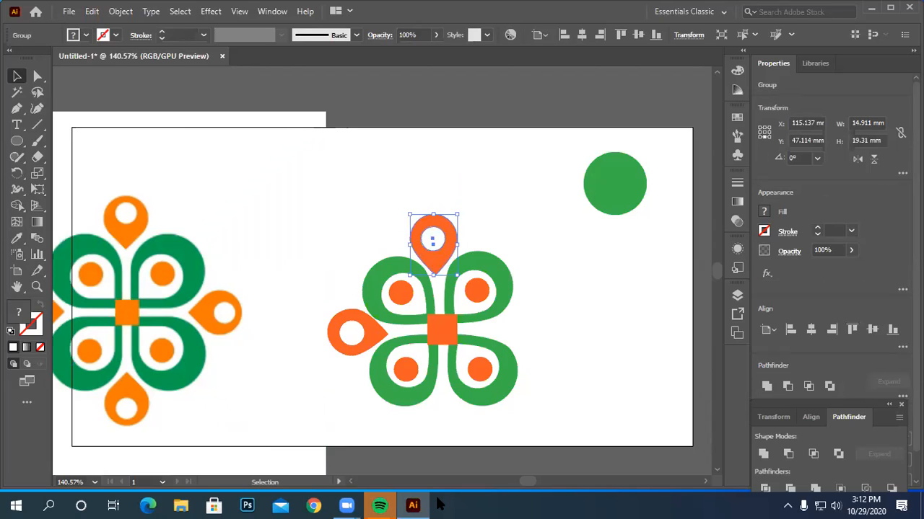
{"action": "key", "text": "Down"}
{"action": "key", "text": "Down"}
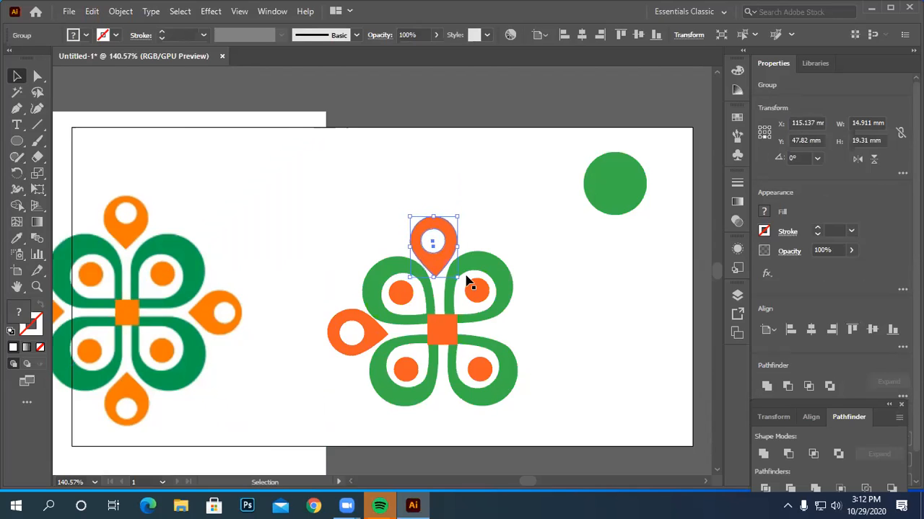
Copy the upper orange teardrop to the flower's right side, rotated to point left, at about X 141.8 mm, Y 71.6 mm
{"action": "left_click", "coordinate": [435, 244]}
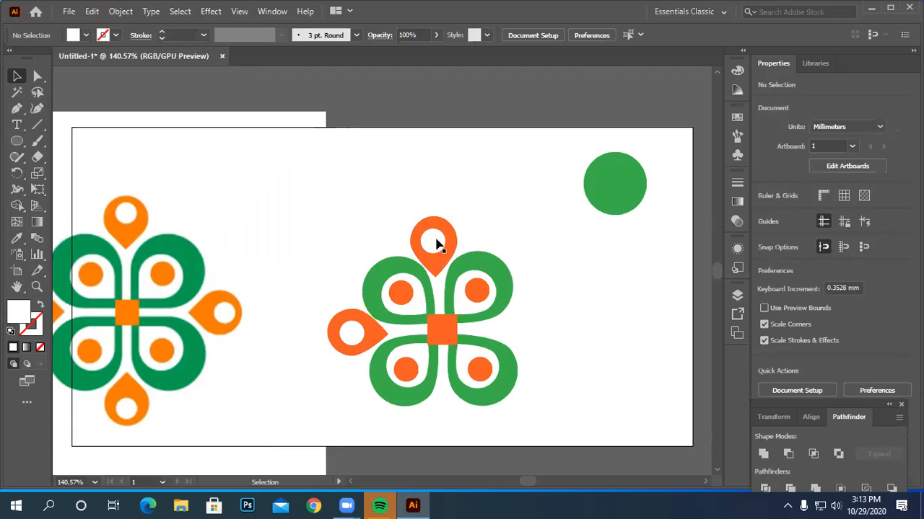
{"action": "left_click_drag", "start_coordinate": [442, 238], "coordinate": [570, 317]}
{"action": "left_click_drag", "start_coordinate": [589, 365], "coordinate": [515, 335]}
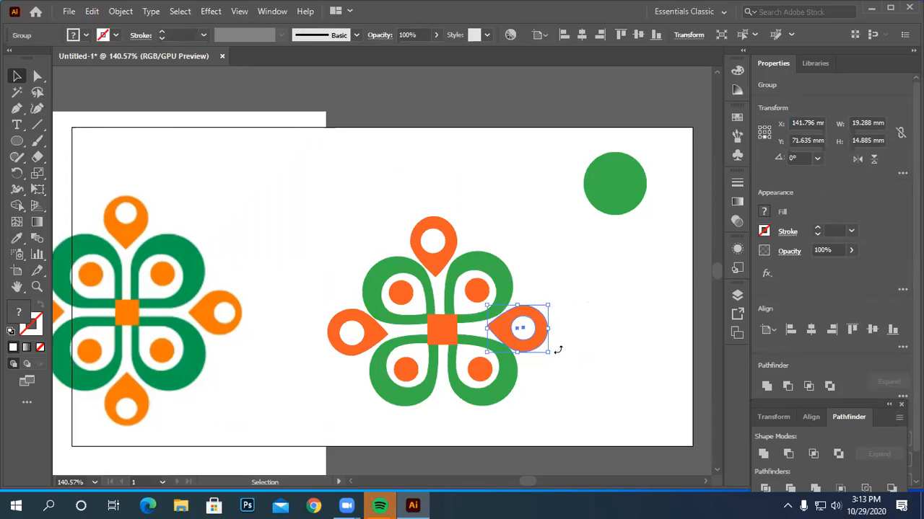
{"action": "left_click", "coordinate": [585, 377]}
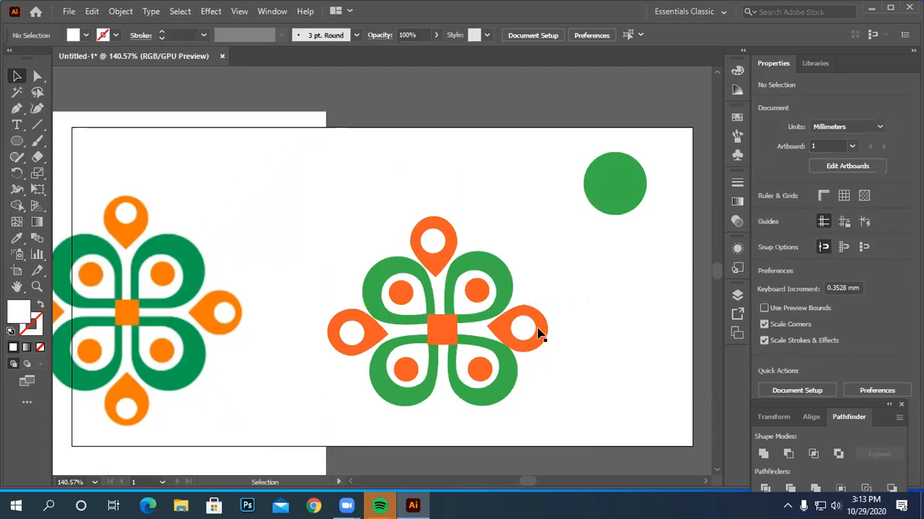
Copy the right orange teardrop below the flower, rotated to point up, at about X 118.0 mm, Y 101.4 mm
{"action": "left_click_drag", "start_coordinate": [535, 332], "coordinate": [475, 429]}
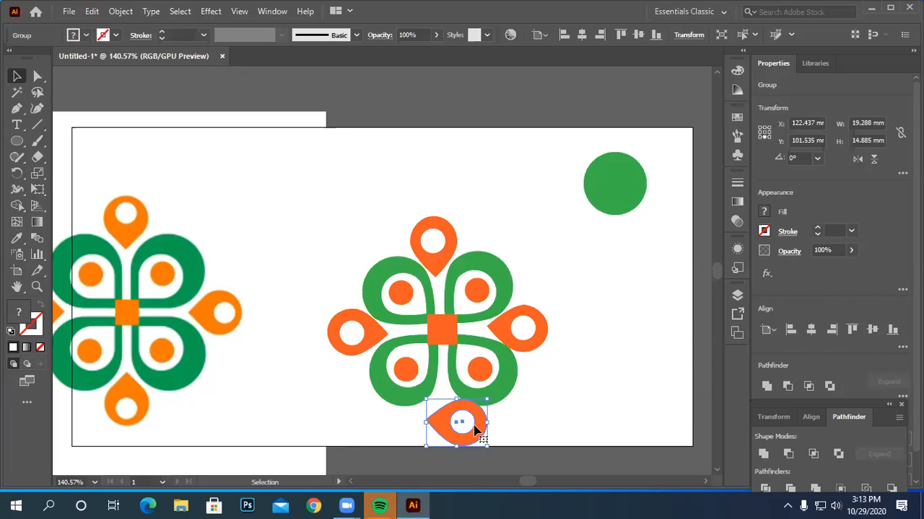
{"action": "left_click_drag", "start_coordinate": [475, 431], "coordinate": [448, 417]}
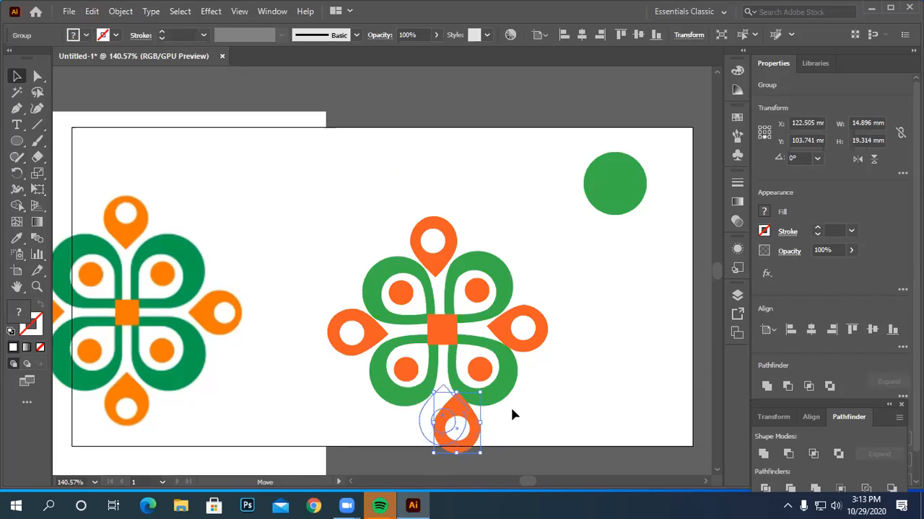
{"action": "left_click", "coordinate": [510, 406]}
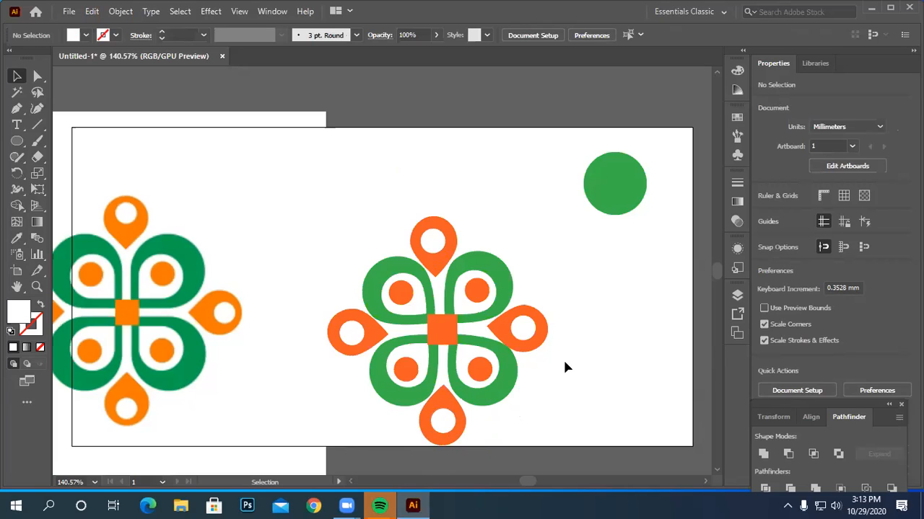
Nudge the orange teardrop below the flower down to about Y 105.3 mm
{"action": "left_click", "coordinate": [449, 428]}
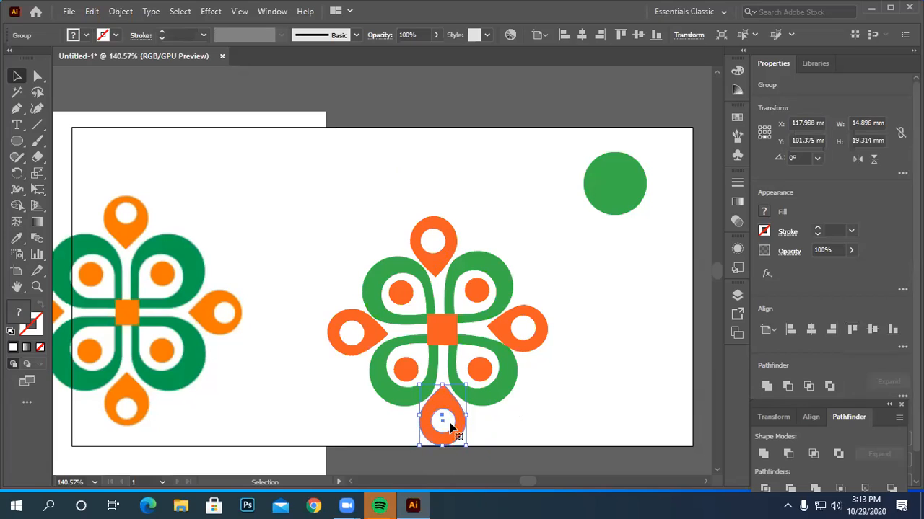
{"action": "key", "text": "Down"}
{"action": "key", "text": "Down"}
{"action": "key", "text": "Down"}
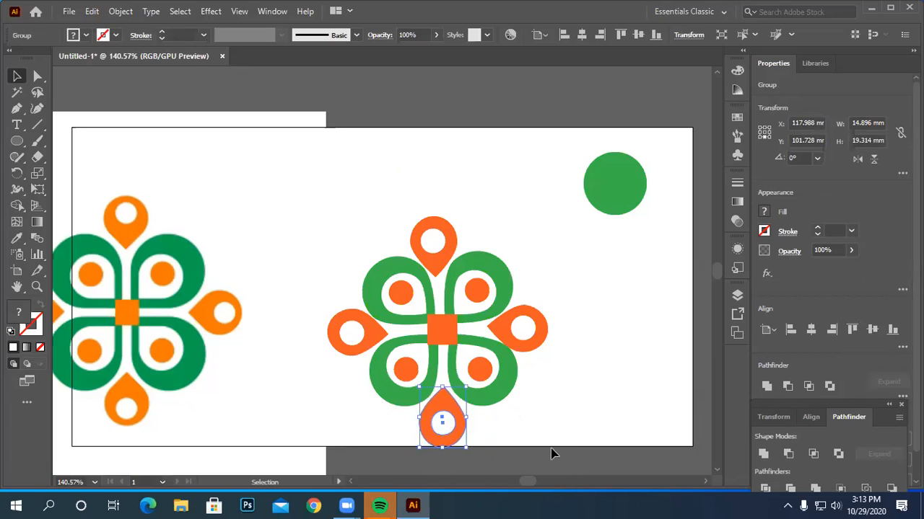
{"action": "key", "text": "Down"}
{"action": "key", "text": "Down"}
{"action": "key", "text": "Down"}
{"action": "key", "text": "Down"}
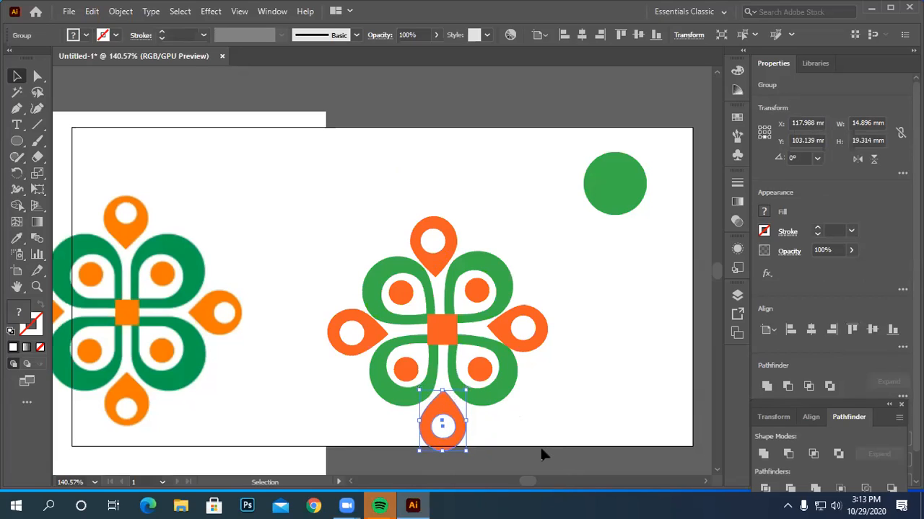
{"action": "key", "text": "Down"}
{"action": "key", "text": "Down"}
{"action": "key", "text": "Down"}
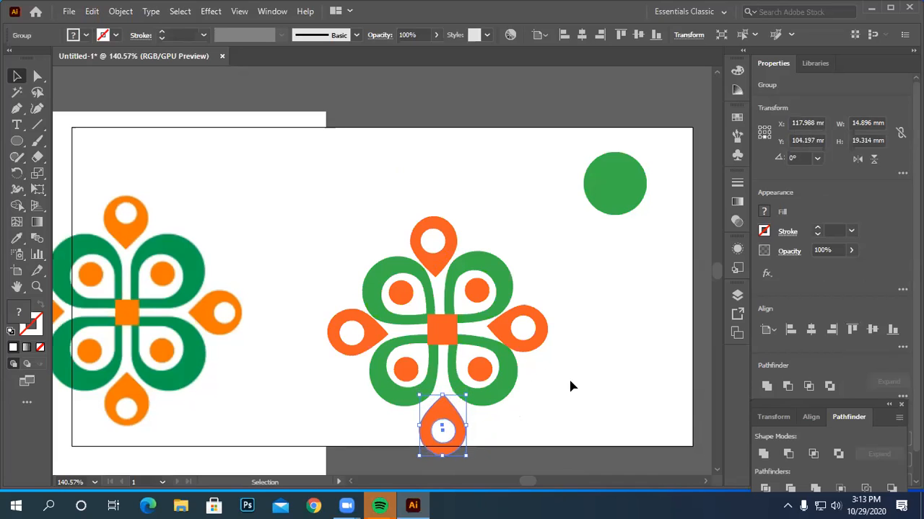
{"action": "left_click", "coordinate": [558, 357]}
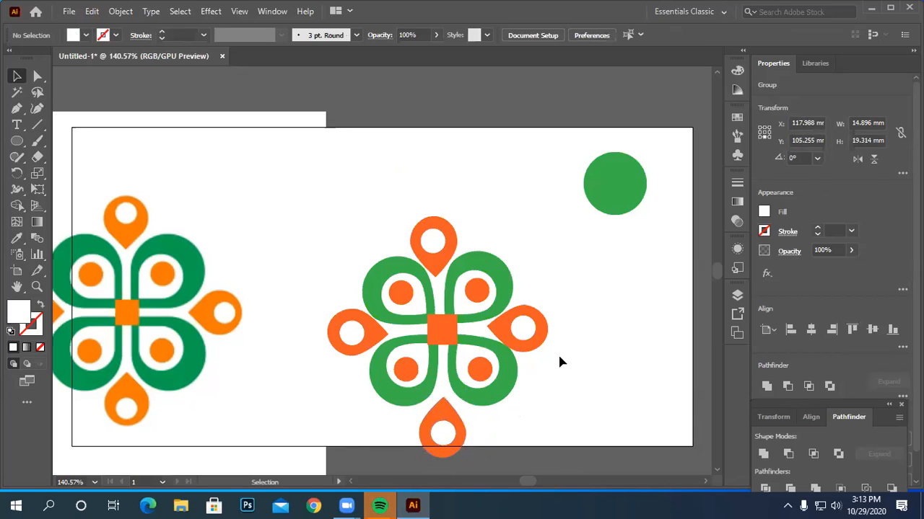
Nudge the right orange teardrop outward to about X 147.1 mm
{"action": "left_click", "coordinate": [523, 327]}
{"action": "key", "text": "Right"}
{"action": "key", "text": "Right"}
{"action": "key", "text": "Right"}
{"action": "key", "text": "Right"}
{"action": "key", "text": "Right"}
{"action": "key", "text": "Right"}
{"action": "key", "text": "Right"}
{"action": "key", "text": "Right"}
{"action": "key", "text": "Right"}
{"action": "key", "text": "Right"}
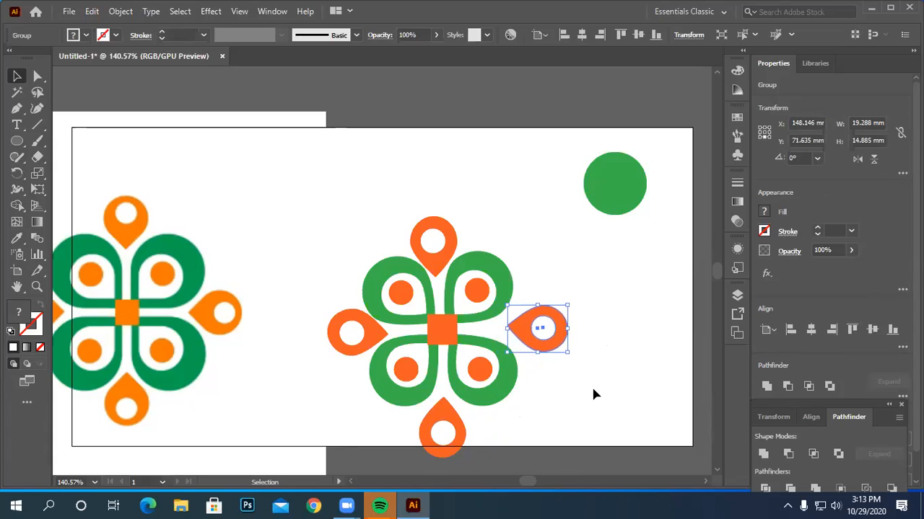
{"action": "key", "text": "Left"}
{"action": "key", "text": "Left"}
{"action": "key", "text": "Right"}
{"action": "left_click", "coordinate": [558, 396]}
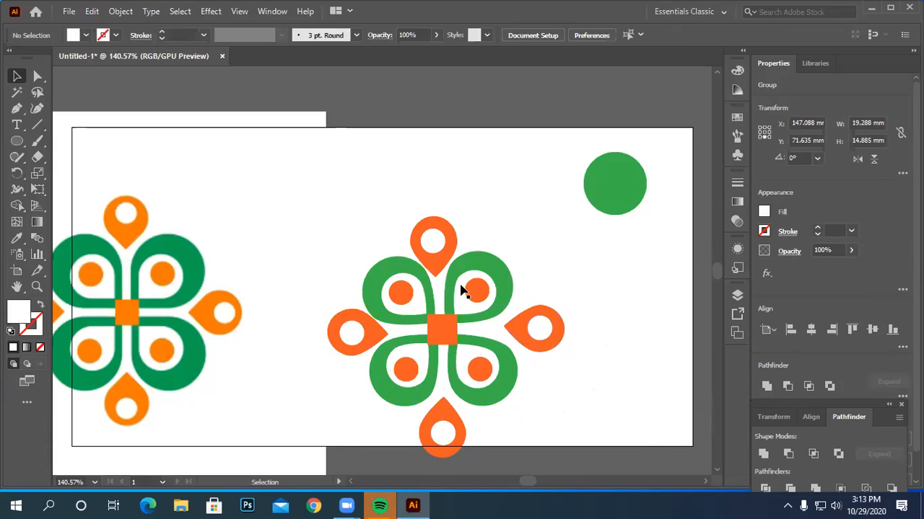
Nudge the orange teardrop above the flower up to about Y 43.6 mm
{"action": "left_click", "coordinate": [439, 242]}
{"action": "key", "text": "Up"}
{"action": "key", "text": "Up"}
{"action": "key", "text": "Up"}
{"action": "key", "text": "Up"}
{"action": "key", "text": "Up"}
{"action": "key", "text": "Up"}
{"action": "key", "text": "Up"}
{"action": "key", "text": "Up"}
{"action": "key", "text": "Up"}
{"action": "key", "text": "Up"}
{"action": "key", "text": "Up"}
{"action": "key", "text": "Up"}
{"action": "key", "text": "Up"}
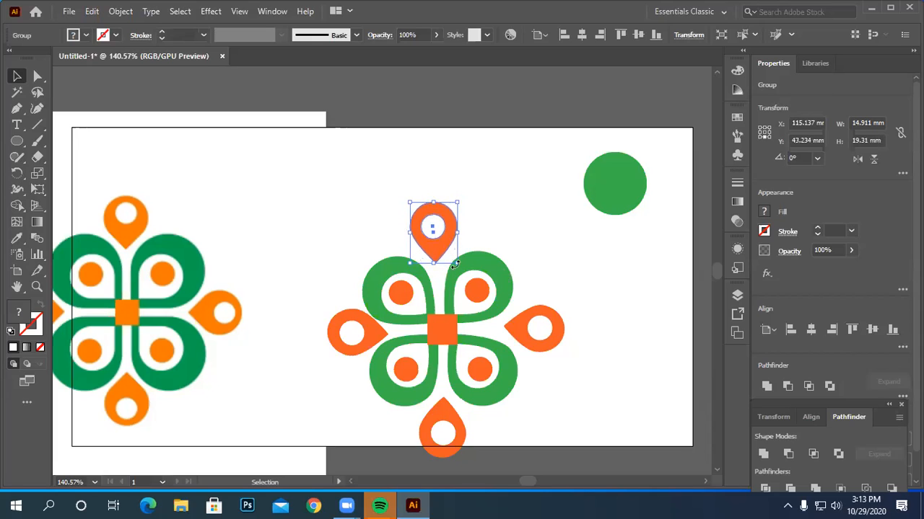
{"action": "left_click", "coordinate": [590, 272]}
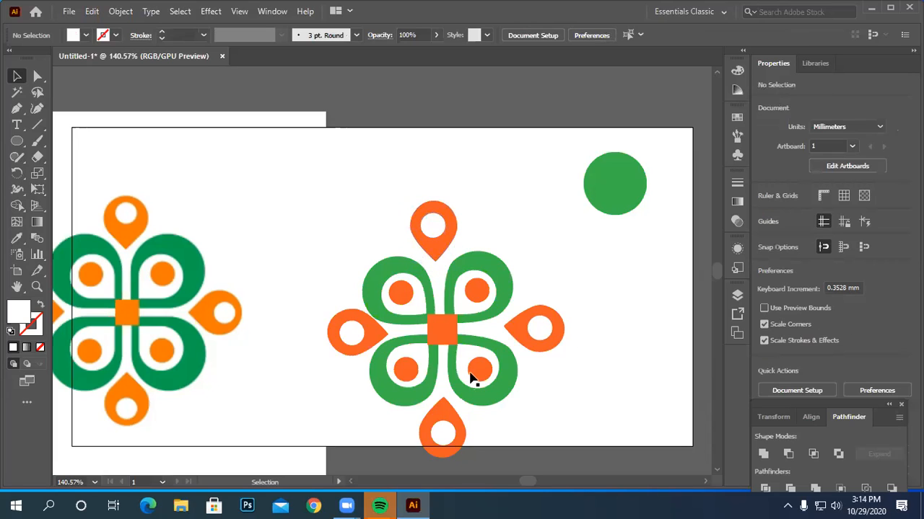
{"action": "left_click", "coordinate": [441, 247]}
{"action": "key", "text": "Down"}
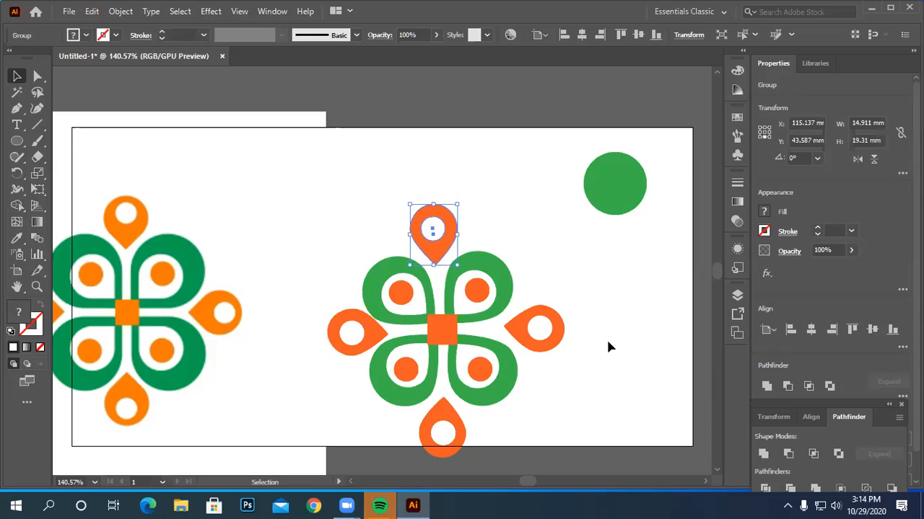
{"action": "left_click", "coordinate": [588, 335]}
Nudge the left orange teardrop away from the green petals to about X 87.8 mm
{"action": "left_click", "coordinate": [371, 350]}
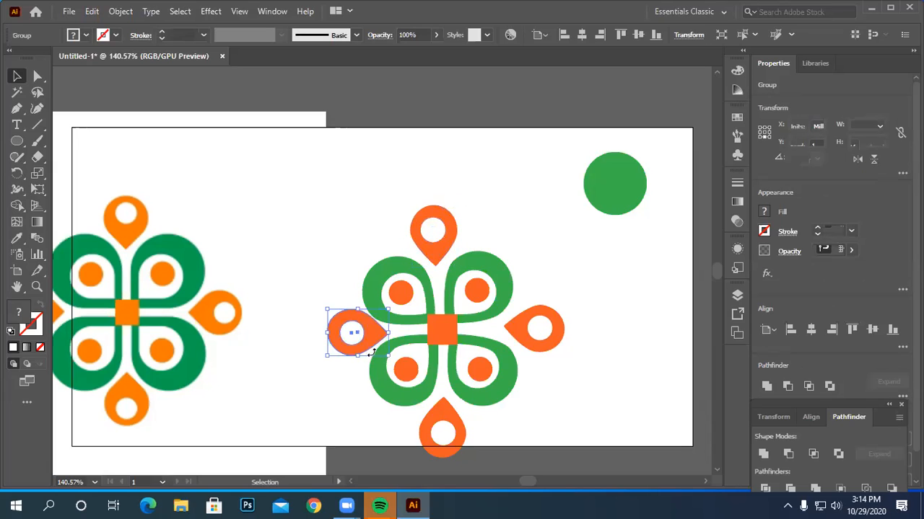
{"action": "key", "text": "Left"}
{"action": "key", "text": "Left"}
{"action": "key", "text": "Left"}
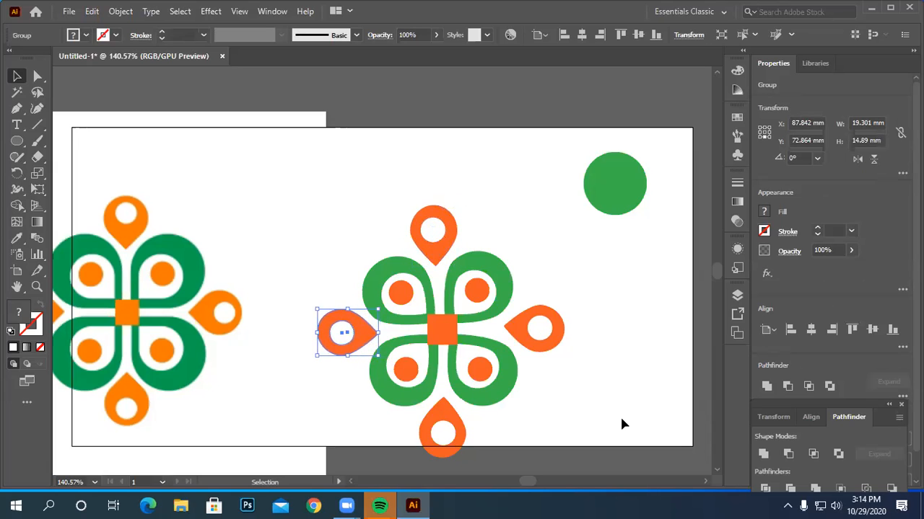
{"action": "left_click", "coordinate": [603, 404]}
Nudge the right orange teardrop back towards the flower to about X 145.7 mm, keeping Y at about 71.6 mm
{"action": "left_click", "coordinate": [536, 348]}
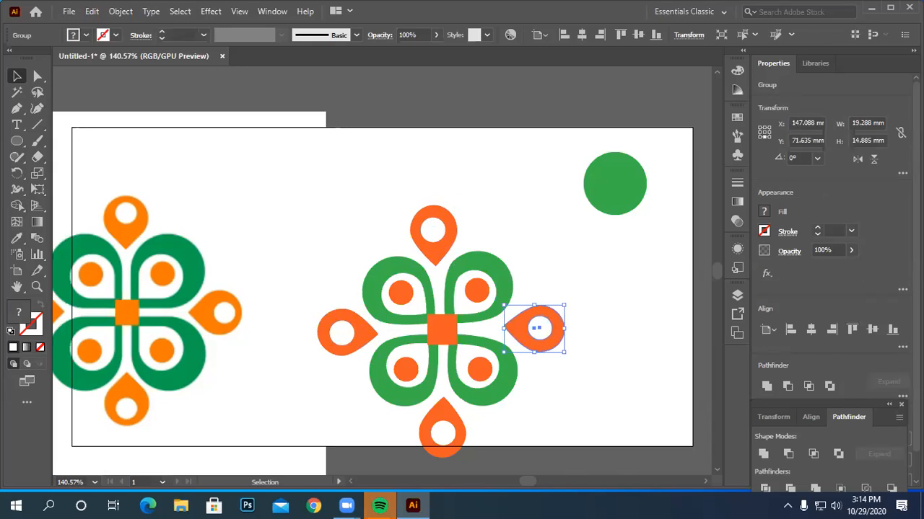
{"action": "key", "text": "Up"}
{"action": "key", "text": "Up"}
{"action": "key", "text": "Up"}
{"action": "key", "text": "Up"}
{"action": "key", "text": "Up"}
{"action": "key", "text": "Up"}
{"action": "key", "text": "Up"}
{"action": "key", "text": "Up"}
{"action": "key", "text": "Up"}
{"action": "key", "text": "Up"}
{"action": "key", "text": "Down"}
{"action": "key", "text": "Down"}
{"action": "key", "text": "Down"}
{"action": "key", "text": "Down"}
{"action": "key", "text": "Down"}
{"action": "key", "text": "Down"}
{"action": "key", "text": "Down"}
{"action": "key", "text": "Down"}
{"action": "key", "text": "Down"}
{"action": "key", "text": "Left"}
{"action": "key", "text": "Left"}
{"action": "key", "text": "Left"}
{"action": "key", "text": "Left"}
{"action": "key", "text": "Left"}
{"action": "key", "text": "Left"}
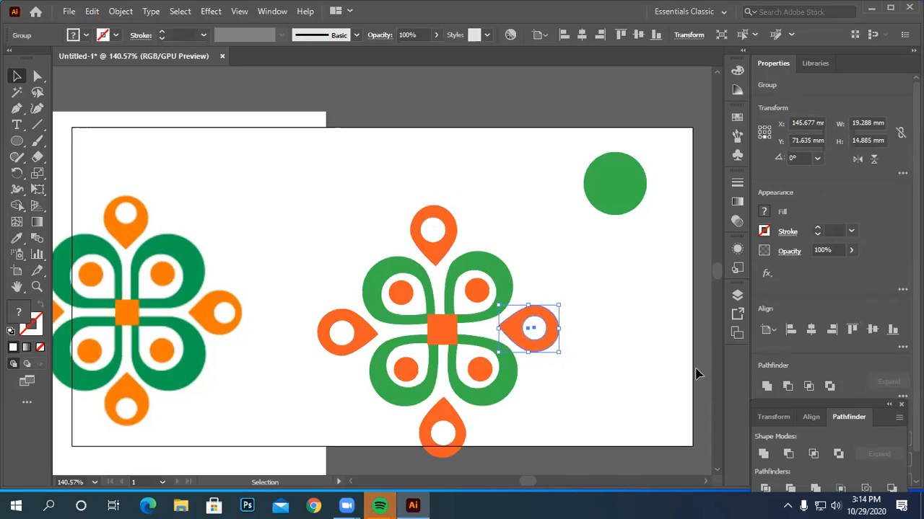
{"action": "left_click", "coordinate": [658, 379]}
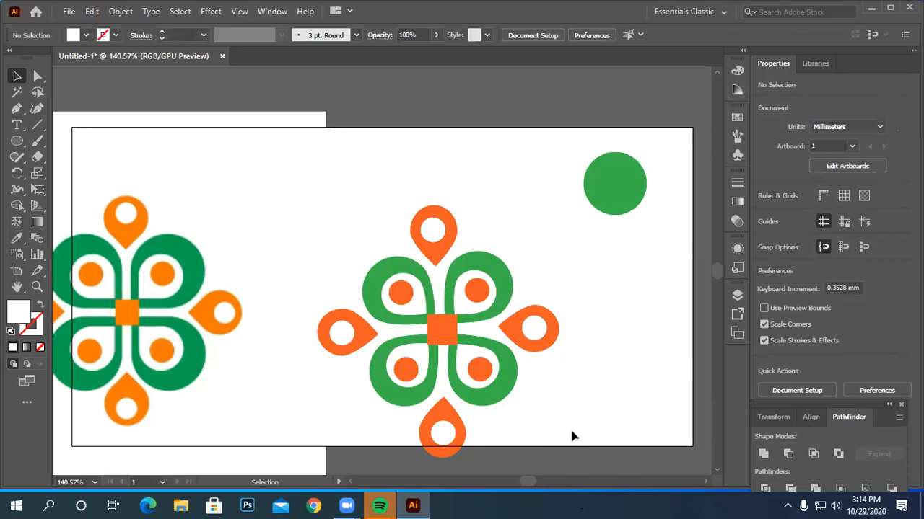
Move the linked reference image away from the flower to about X -15.1 mm, Y 129.6 mm
{"action": "left_click_drag", "start_coordinate": [293, 256], "coordinate": [218, 282]}
{"action": "left_click_drag", "start_coordinate": [309, 280], "coordinate": [584, 405]}
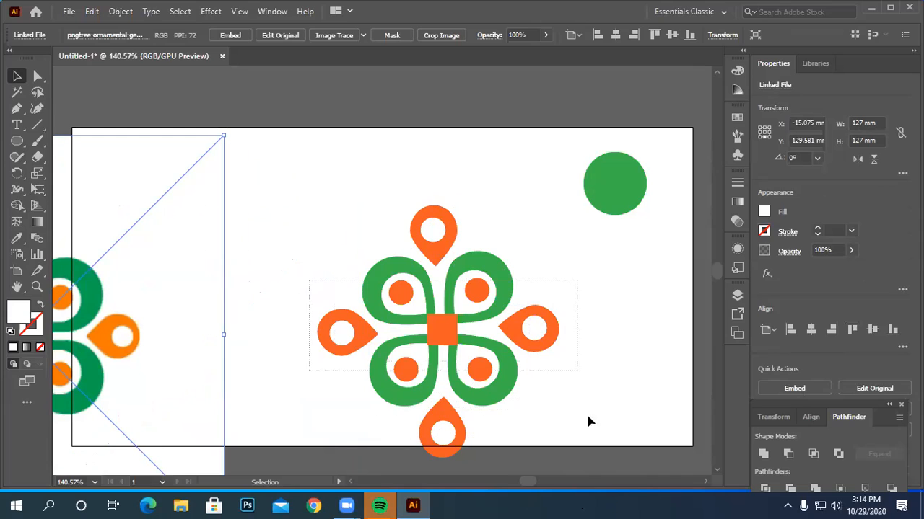
{"action": "left_click", "coordinate": [296, 220]}
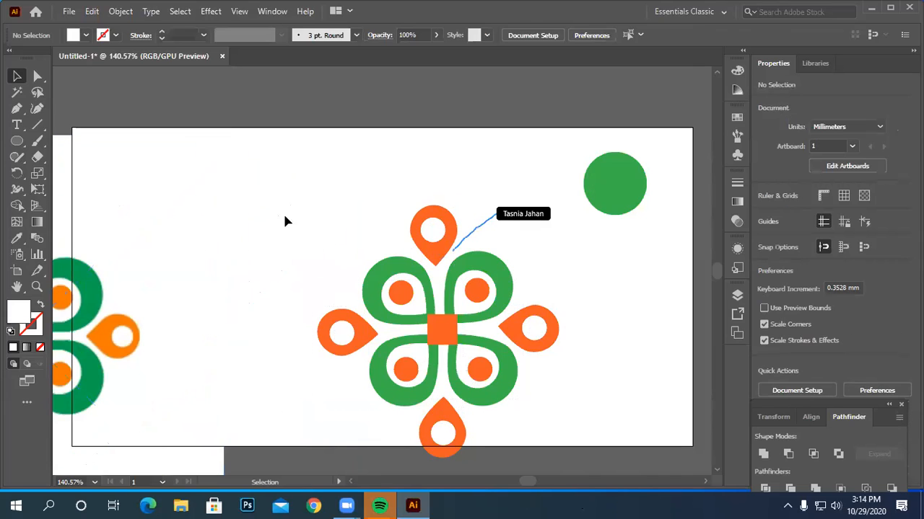
Group the green petals, orange teardrops, dots and centre square of the flower into one object
{"action": "left_click_drag", "start_coordinate": [281, 212], "coordinate": [570, 437]}
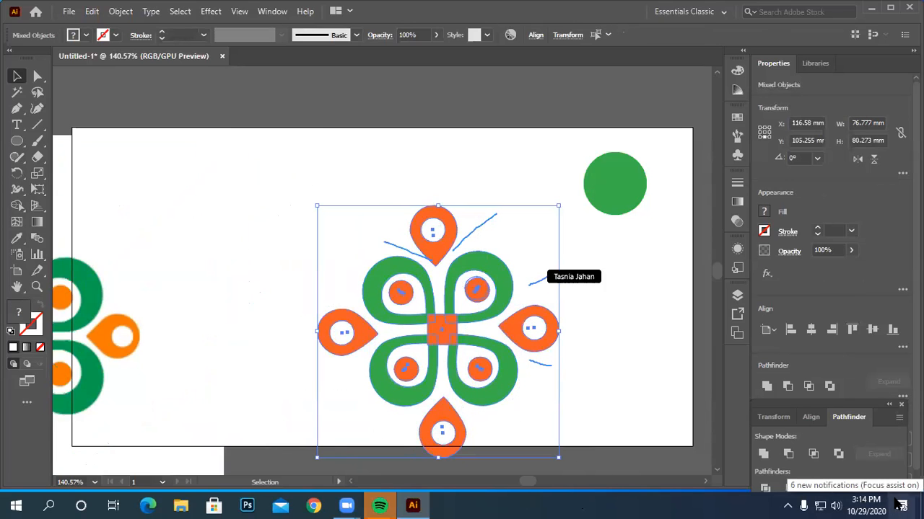
{"action": "right_click", "coordinate": [504, 337]}
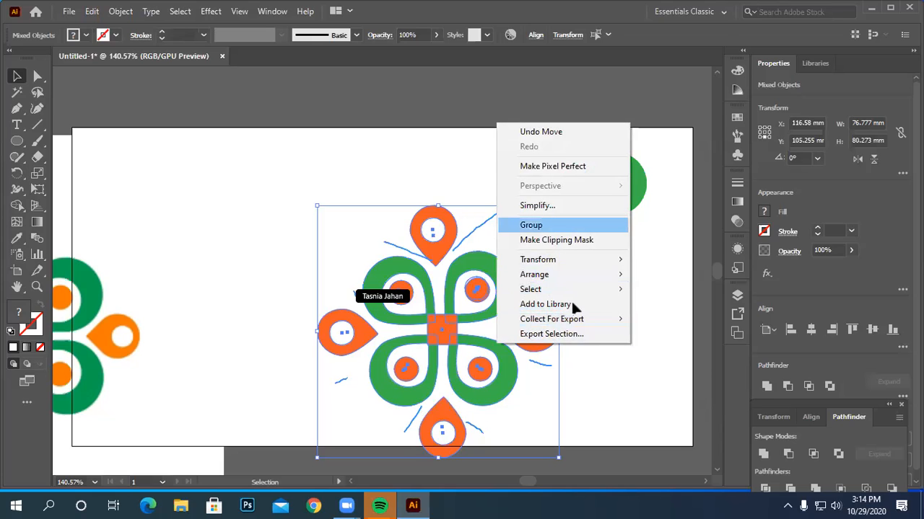
{"action": "left_click", "coordinate": [549, 225]}
{"action": "left_click", "coordinate": [595, 303]}
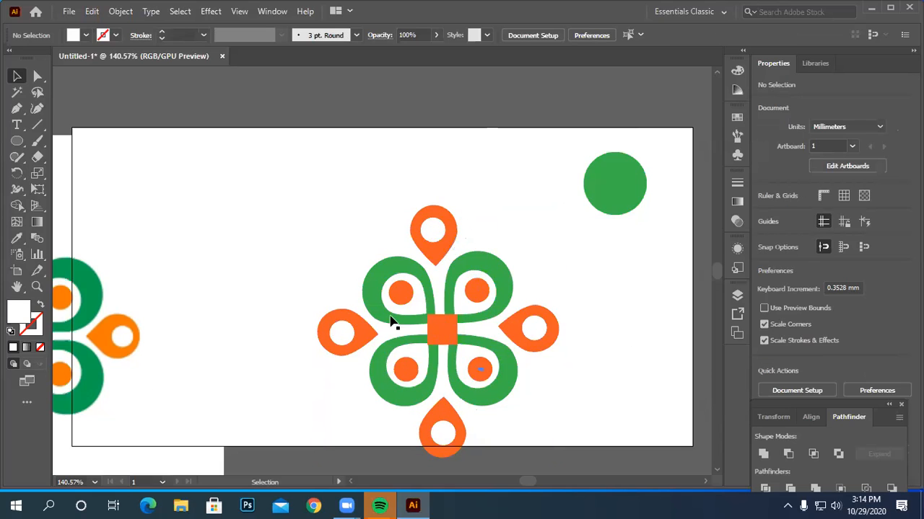
Move the flower up so that it lies fully inside the artboard and delete the spare green circle
{"action": "left_click_drag", "start_coordinate": [446, 335], "coordinate": [103, 331]}
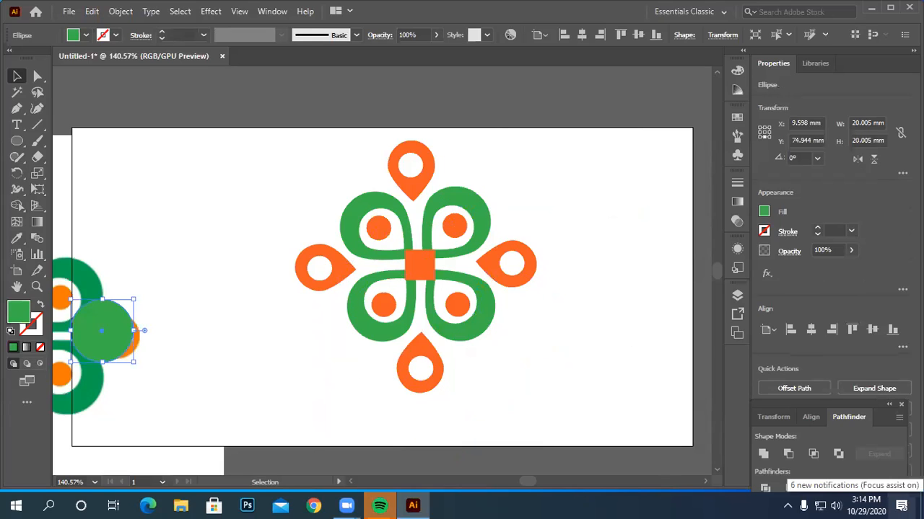
{"action": "key", "text": "Delete"}
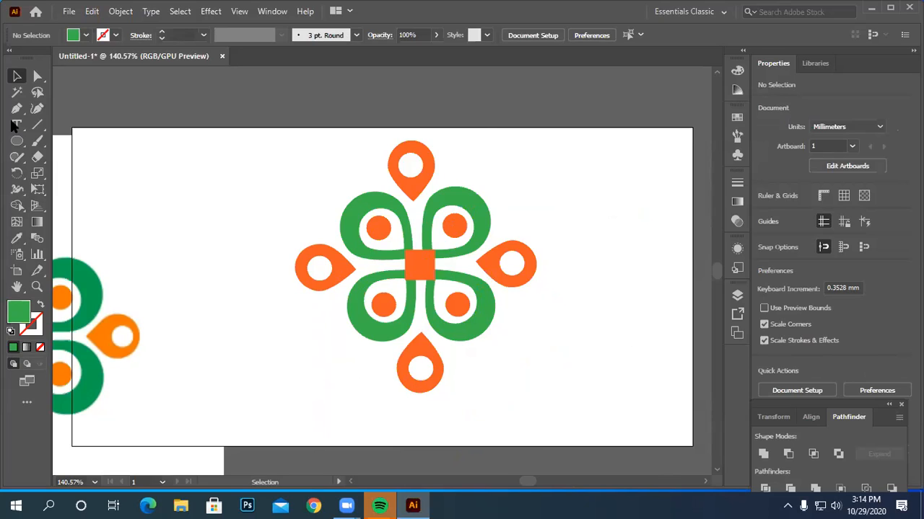
{"action": "left_click", "coordinate": [68, 11]}
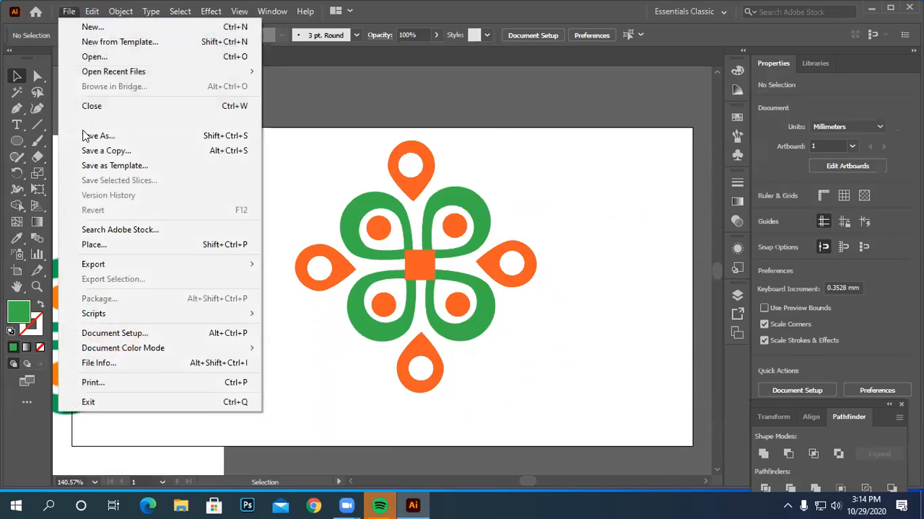
{"action": "left_click", "coordinate": [501, 352]}
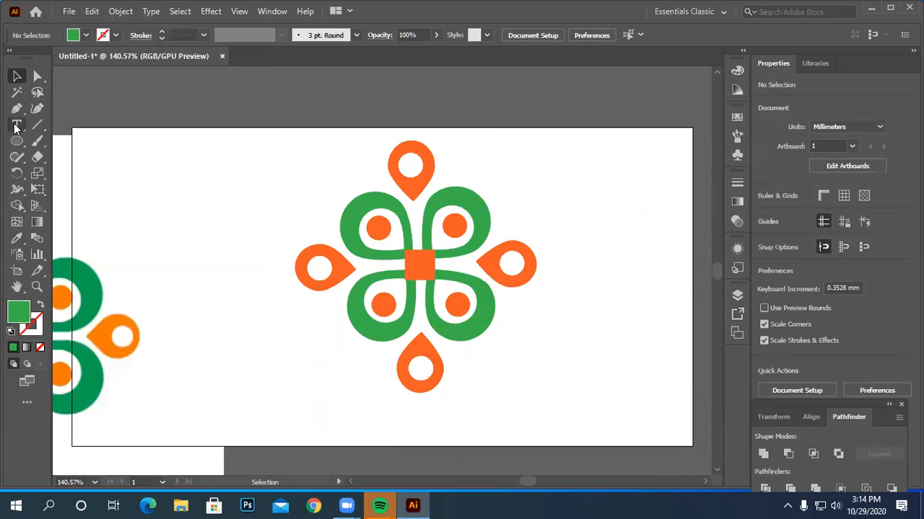
Add point text with the person's name in 12 pt Myriad Pro Regular to the lower right of the flower
{"action": "left_click", "coordinate": [592, 380]}
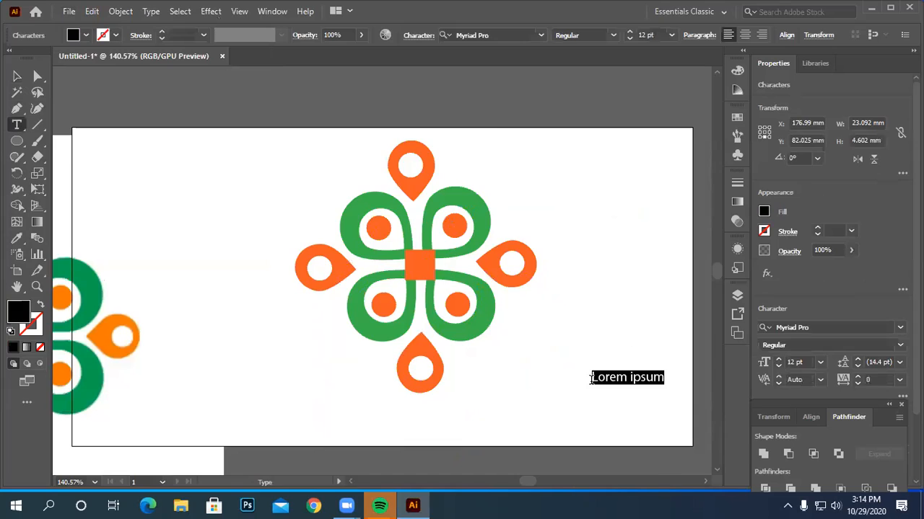
{"action": "type", "text": "n"}
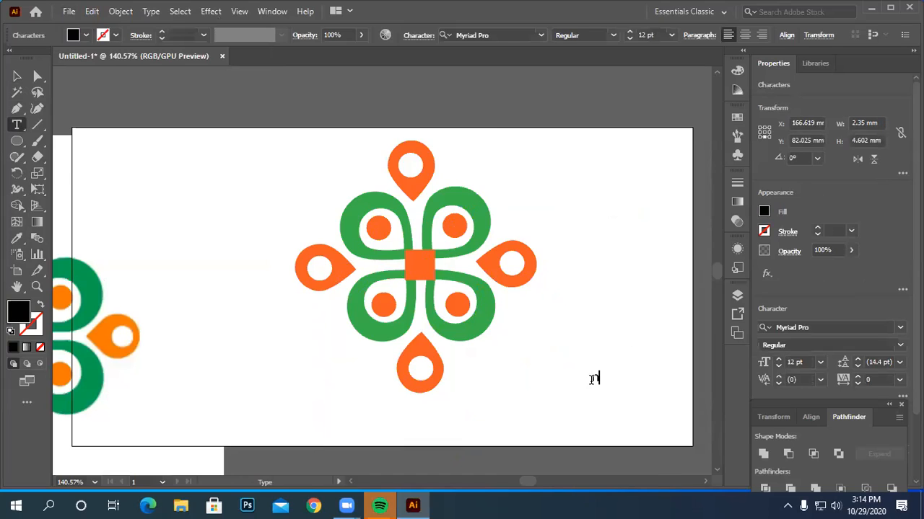
{"action": "type", "text": "owrin"}
{"action": "left_click", "coordinate": [17, 78]}
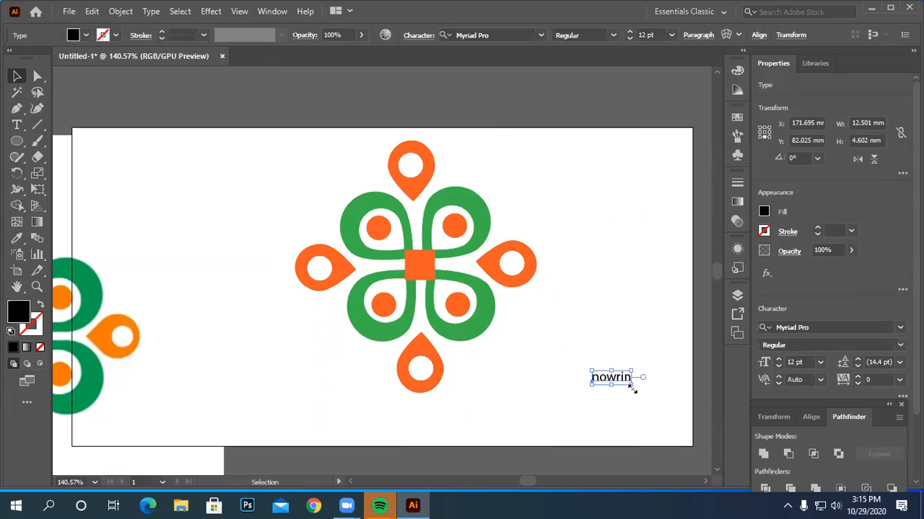
Enlarge the name text to about 27.9 pt and place it just right of the flower's bottom teardrop
{"action": "left_click_drag", "start_coordinate": [632, 389], "coordinate": [570, 347]}
{"action": "left_click", "coordinate": [541, 371]}
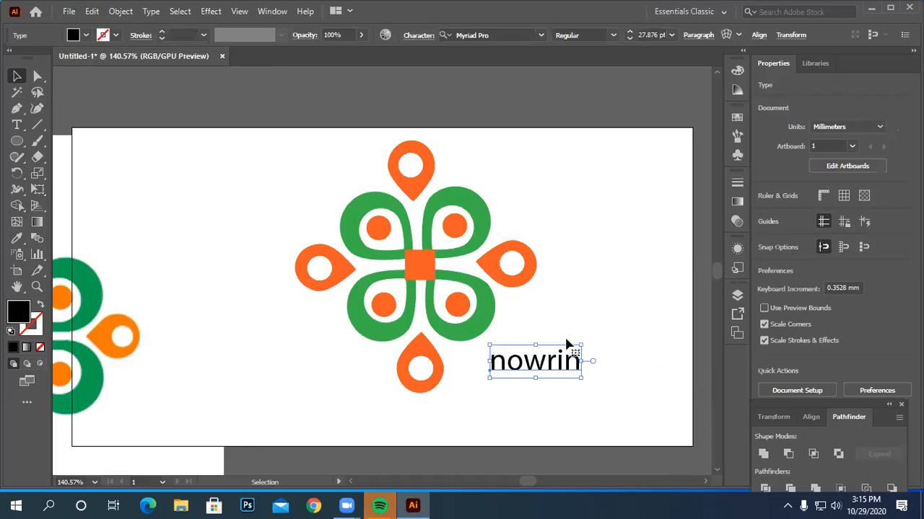
{"action": "left_click", "coordinate": [552, 415]}
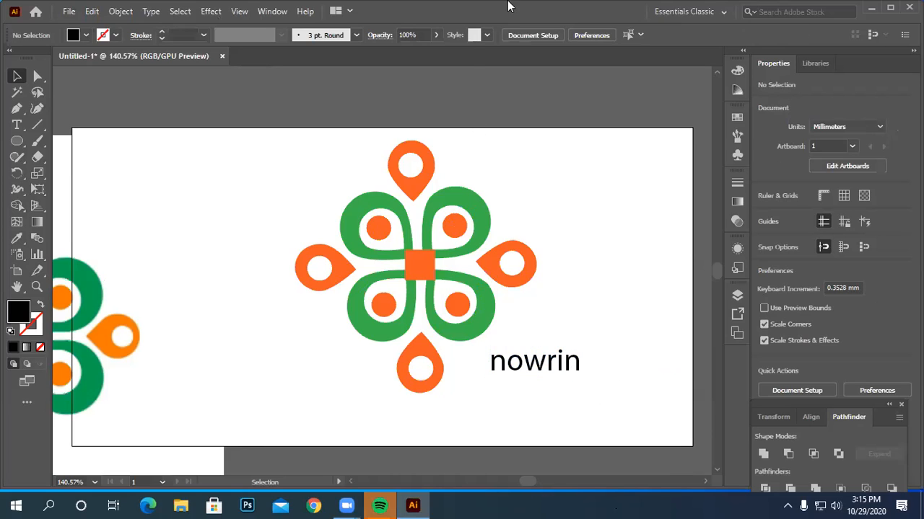
{"action": "left_click_drag", "start_coordinate": [296, 191], "coordinate": [609, 437]}
{"action": "left_click", "coordinate": [244, 405]}
Save the document as location logo in Adobe Illustrator format on New Volume (H:) with the Illustrator 2020 version
{"action": "left_click", "coordinate": [69, 12]}
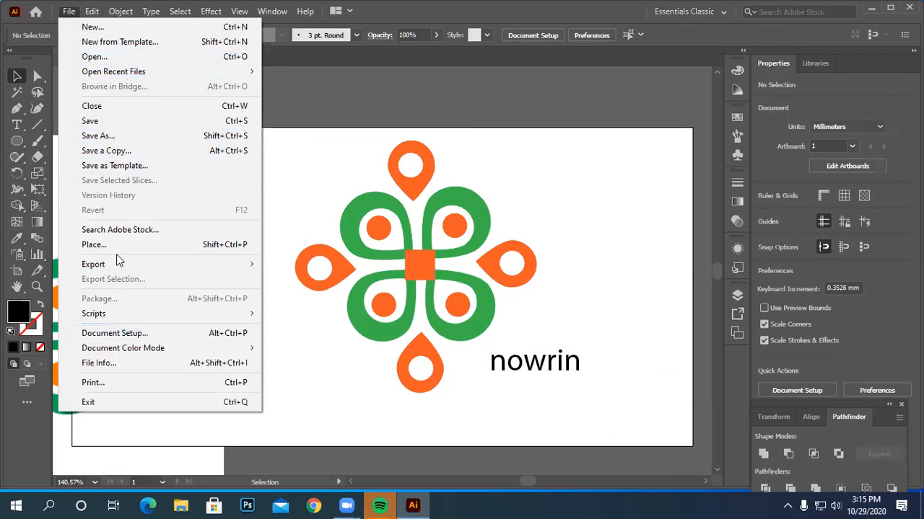
{"action": "left_click", "coordinate": [107, 136]}
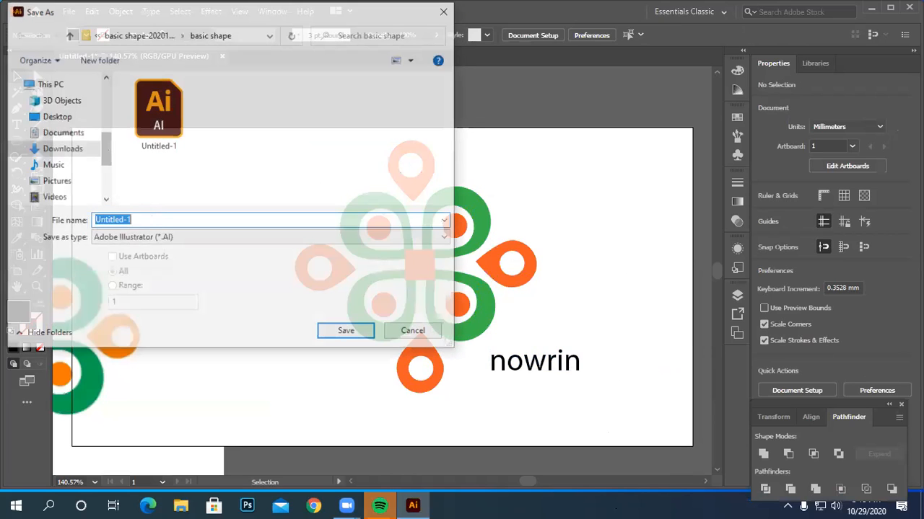
{"action": "type", "text": "location logo"}
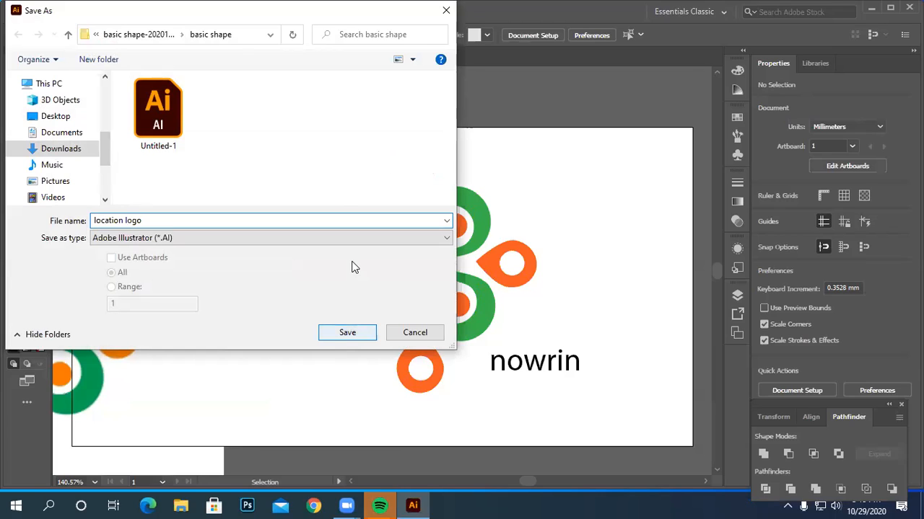
{"action": "scroll", "coordinate": [100, 168], "scroll_direction": "down", "scroll_amount": 2}
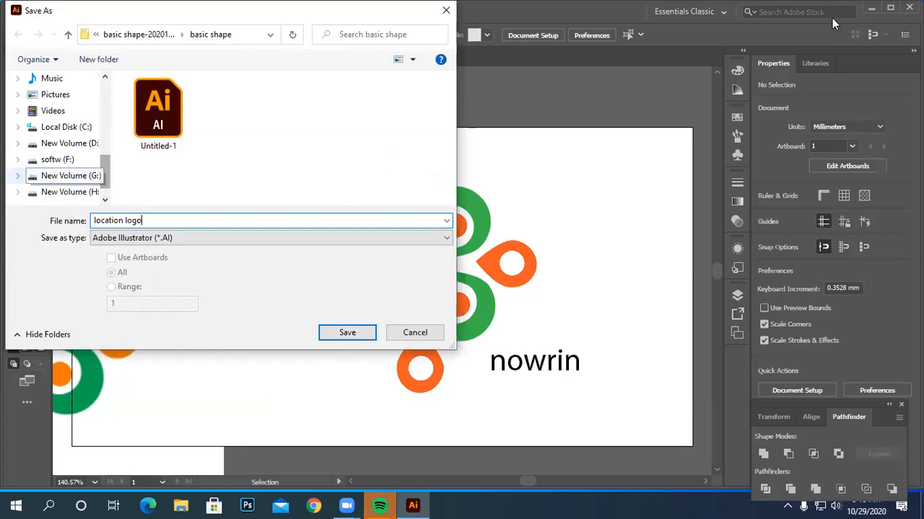
{"action": "key", "text": "Escape"}
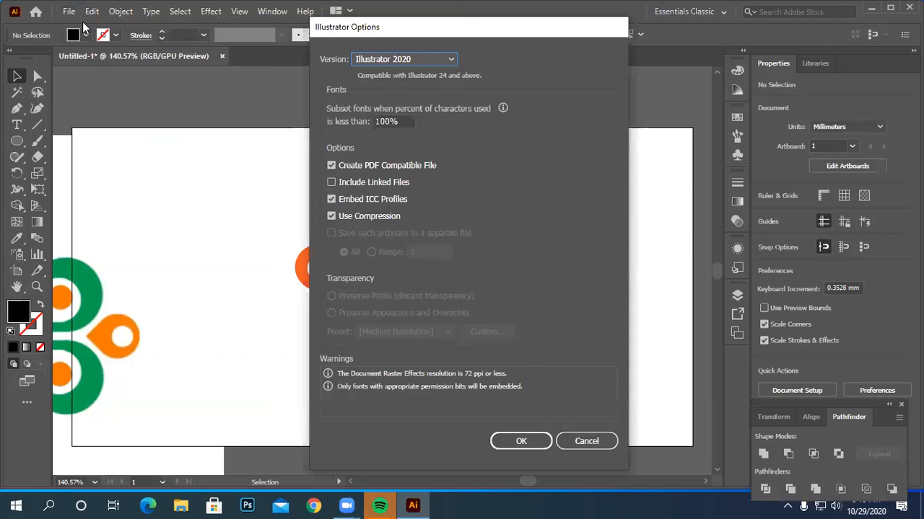
{"action": "key", "text": "Escape"}
{"action": "left_click", "coordinate": [69, 11]}
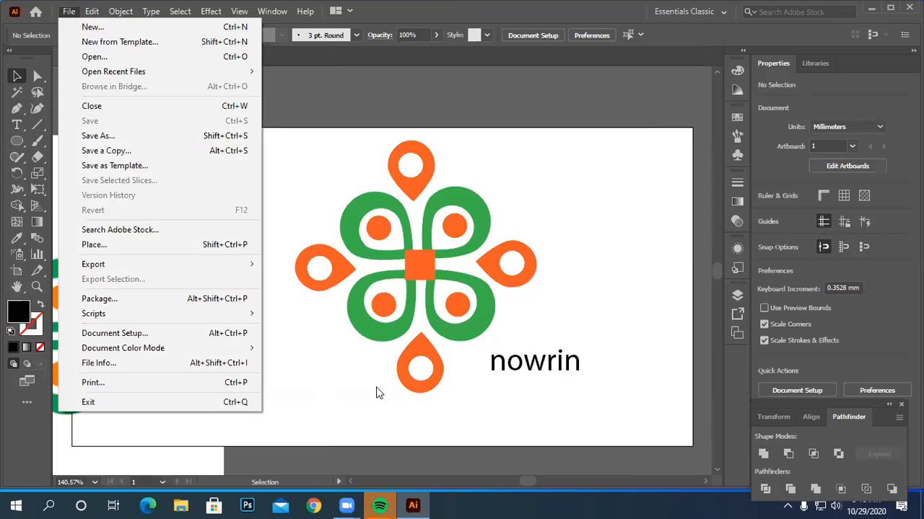
{"action": "key", "text": "ctrl+n"}
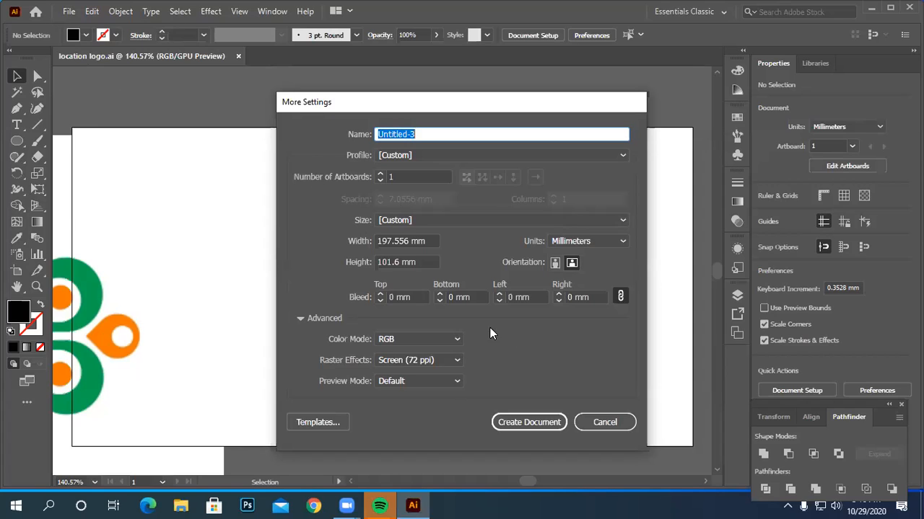
{"action": "left_click", "coordinate": [612, 419]}
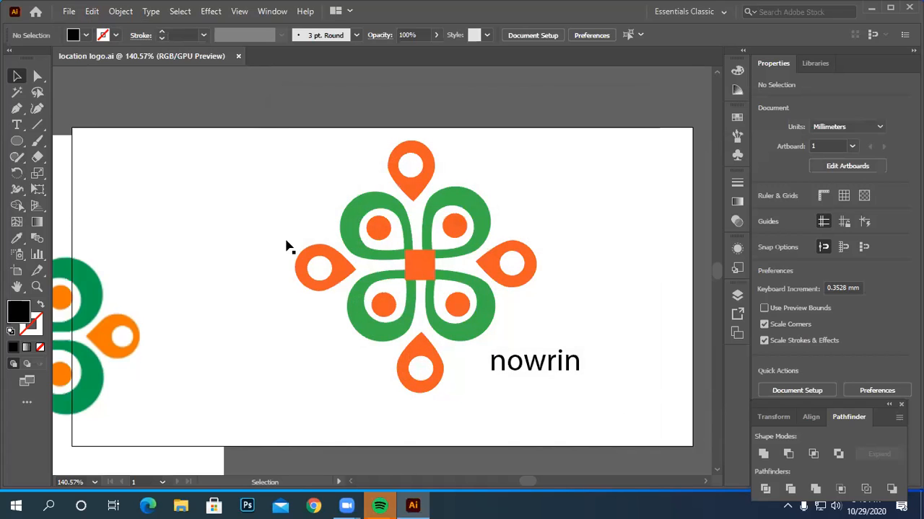
{"action": "left_click", "coordinate": [68, 12]}
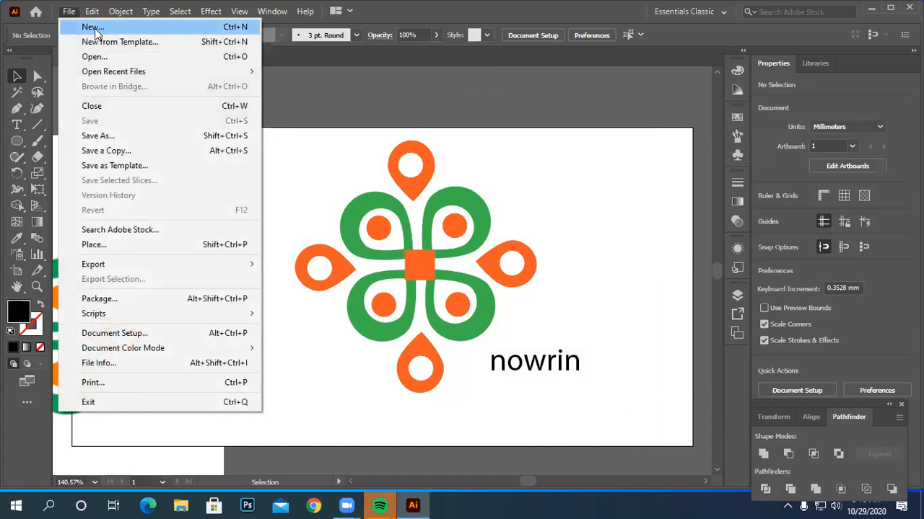
{"action": "left_click", "coordinate": [99, 29]}
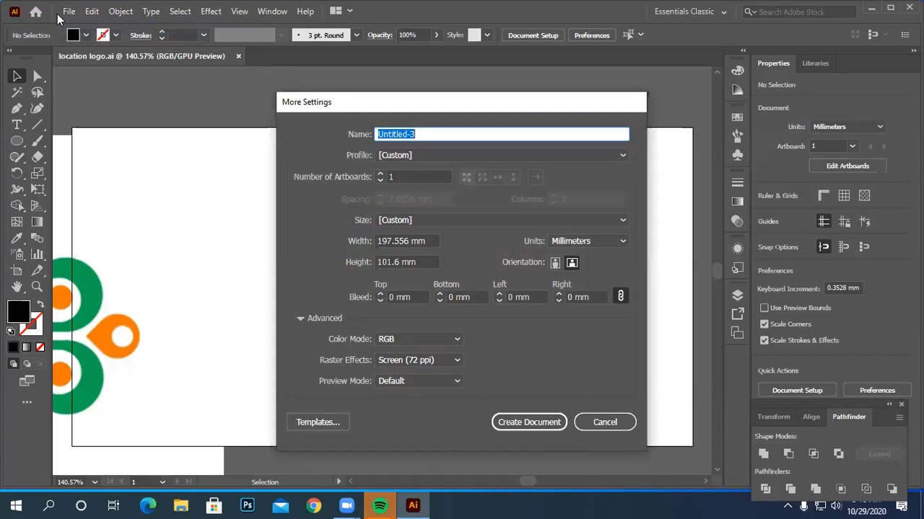
{"action": "left_click", "coordinate": [602, 425]}
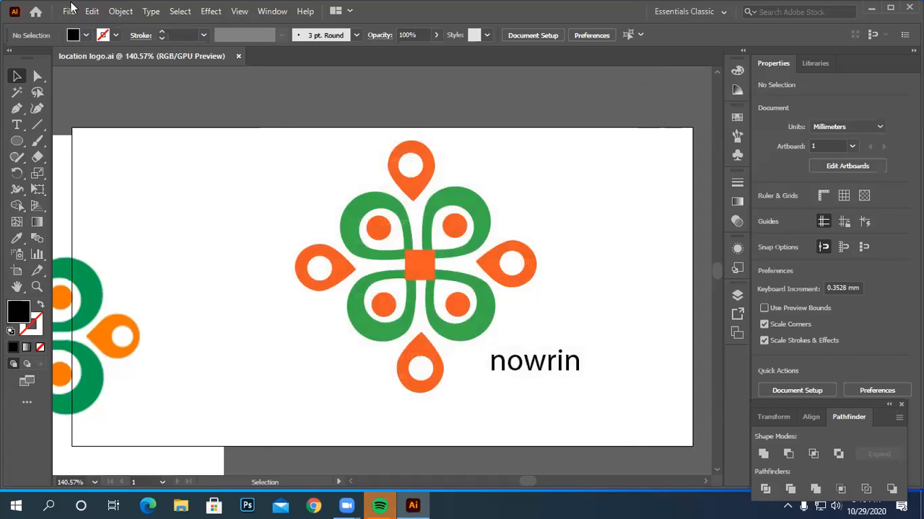
Create a new RGB document 8.5 mm wide and 11 mm high
{"action": "left_click", "coordinate": [70, 11]}
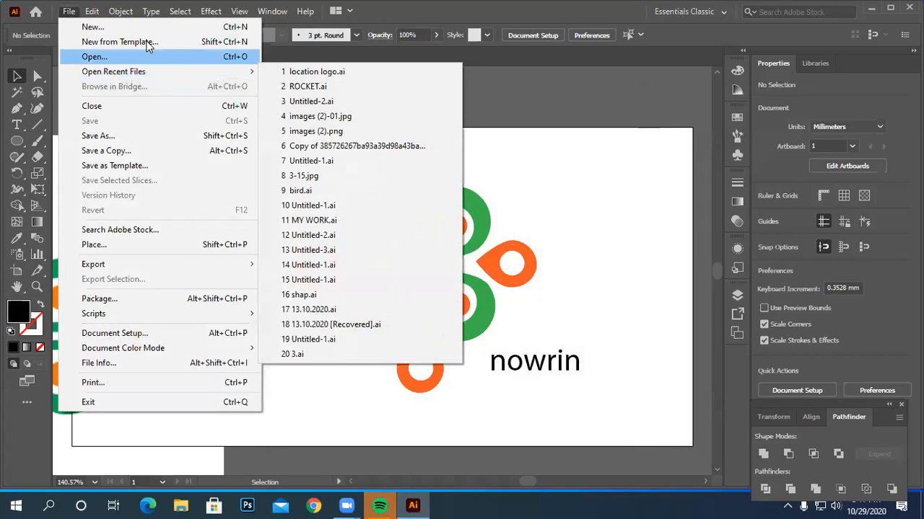
{"action": "left_click", "coordinate": [90, 27]}
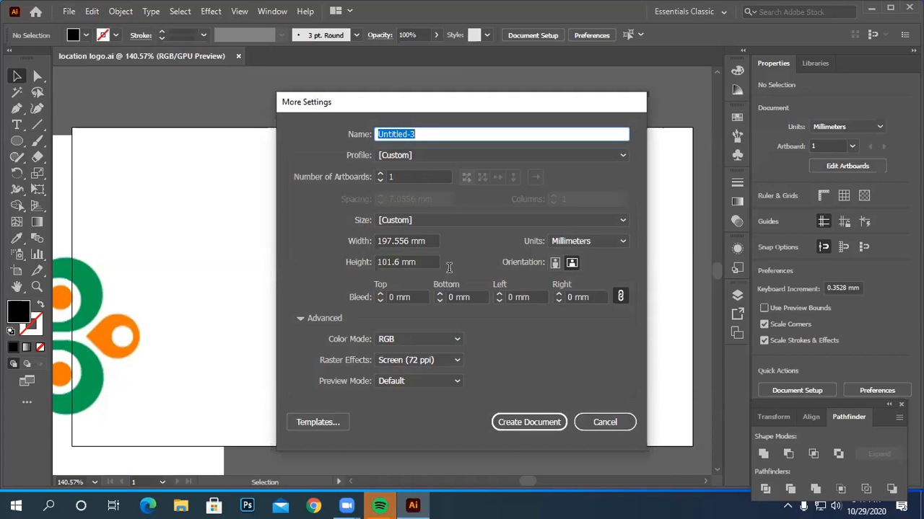
{"action": "key", "text": "Tab"}
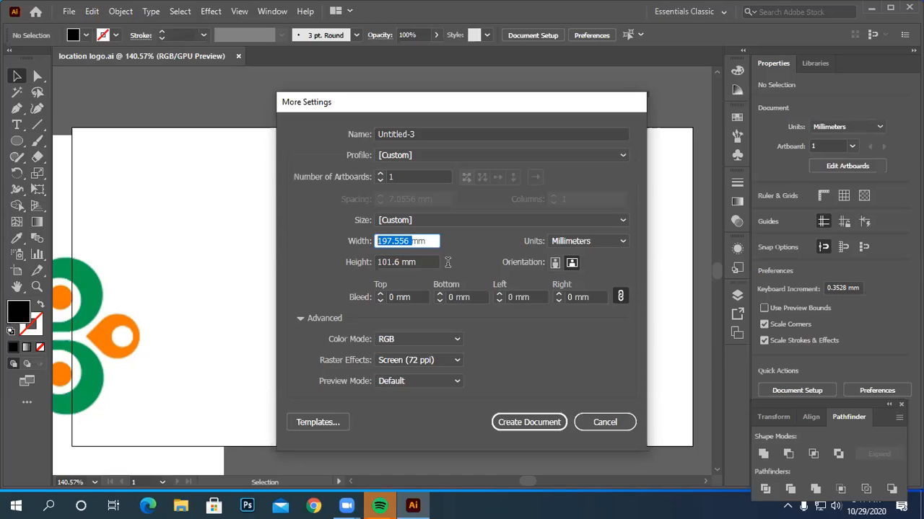
{"action": "type", "text": "8.5"}
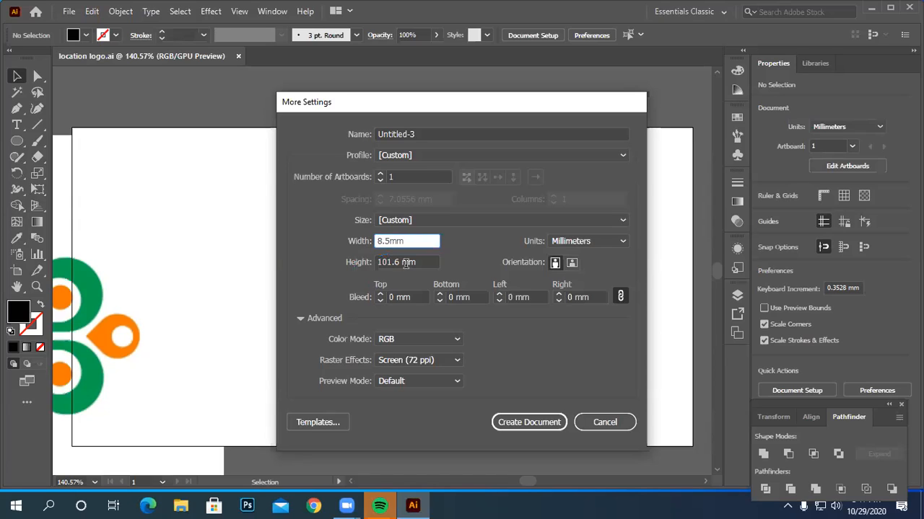
{"action": "key", "text": "Tab"}
{"action": "type", "text": "1"}
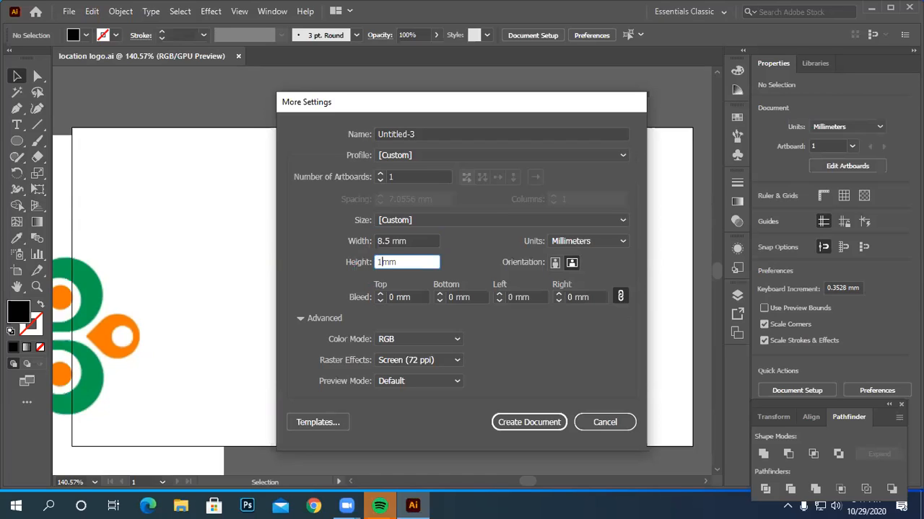
{"action": "type", "text": "1"}
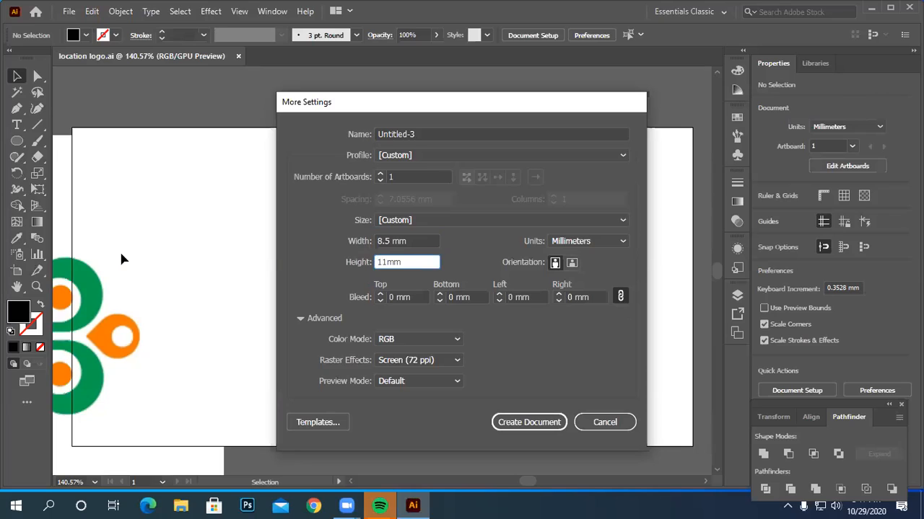
{"action": "key", "text": "Return"}
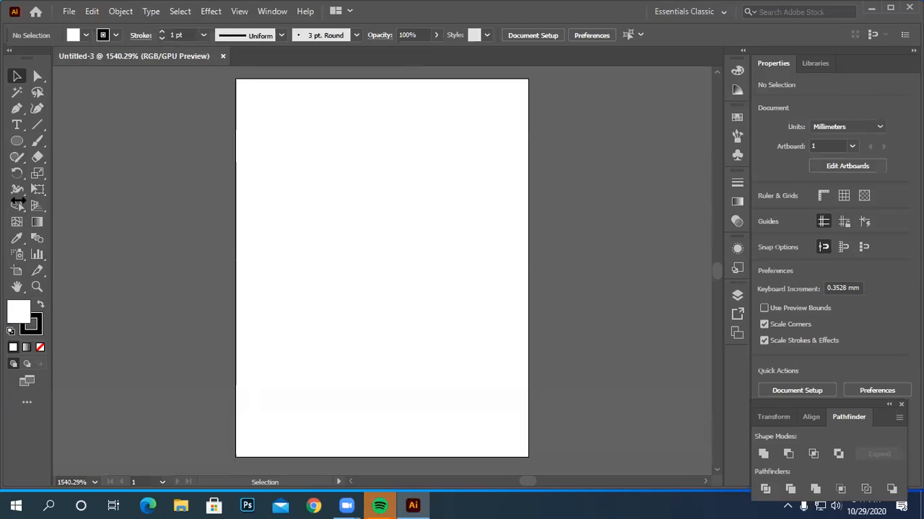
Start placing a file in the new document and browse to New Volume (H:) for it
{"action": "left_click", "coordinate": [16, 76]}
{"action": "left_click", "coordinate": [74, 16]}
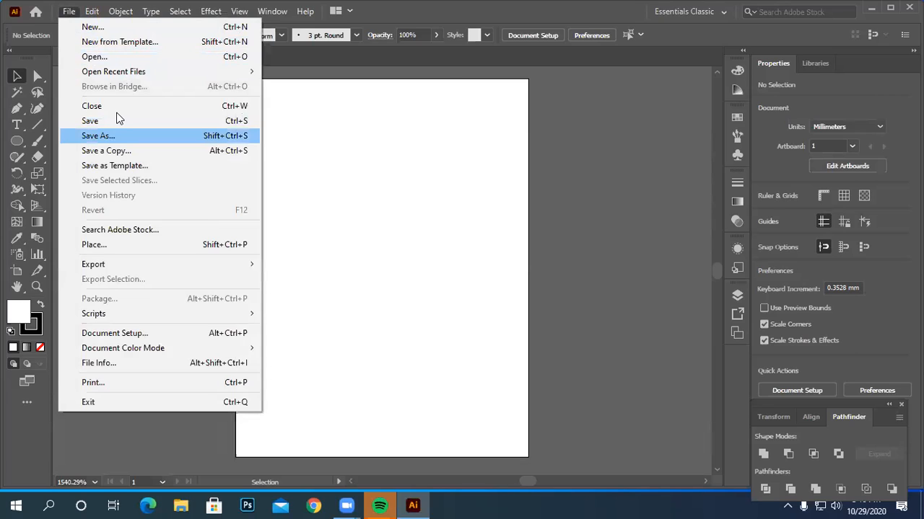
{"action": "left_click", "coordinate": [123, 136]}
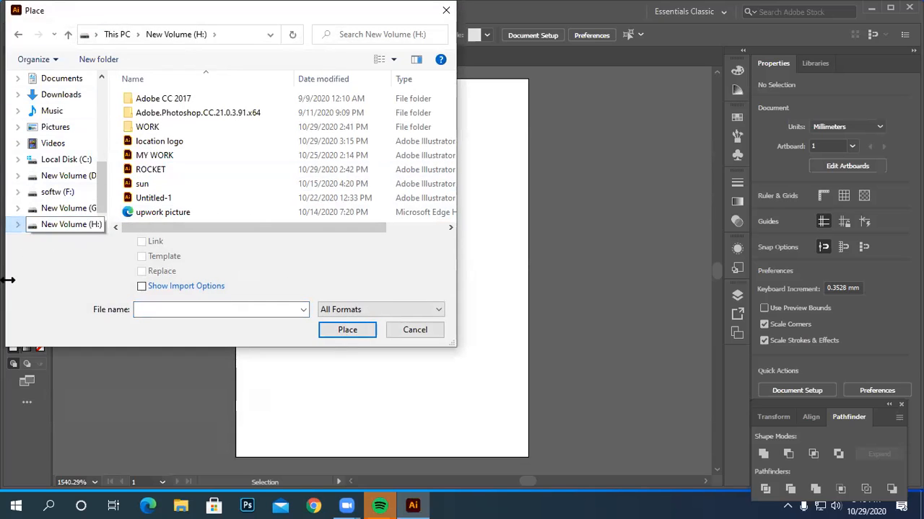
{"action": "left_click", "coordinate": [48, 225]}
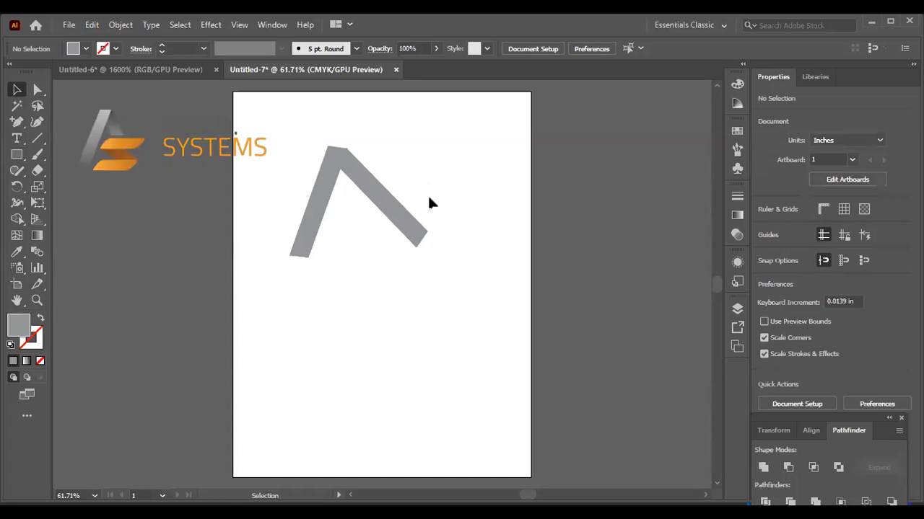
Slightly shorten the right leg of the grey A shape at its lower end and deselect it
{"action": "left_click", "coordinate": [413, 238]}
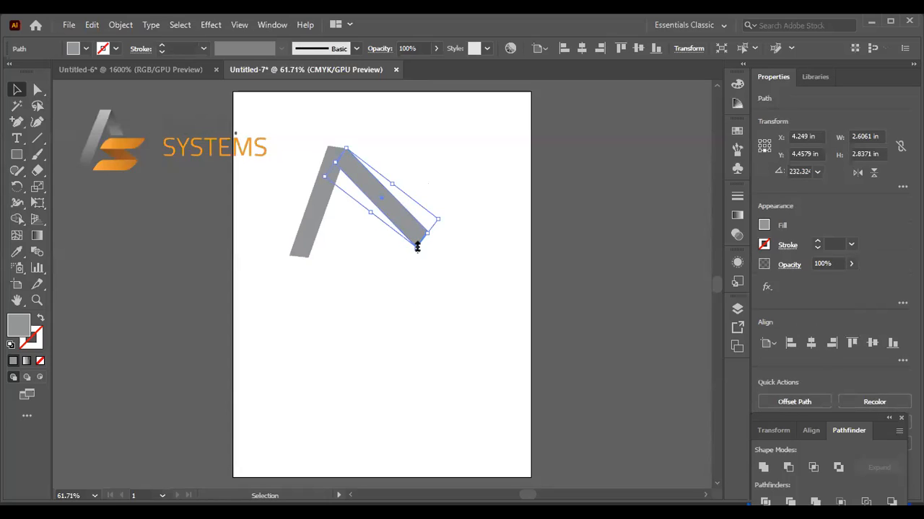
{"action": "left_click_drag", "start_coordinate": [417, 247], "coordinate": [395, 280]}
{"action": "left_click", "coordinate": [445, 289]}
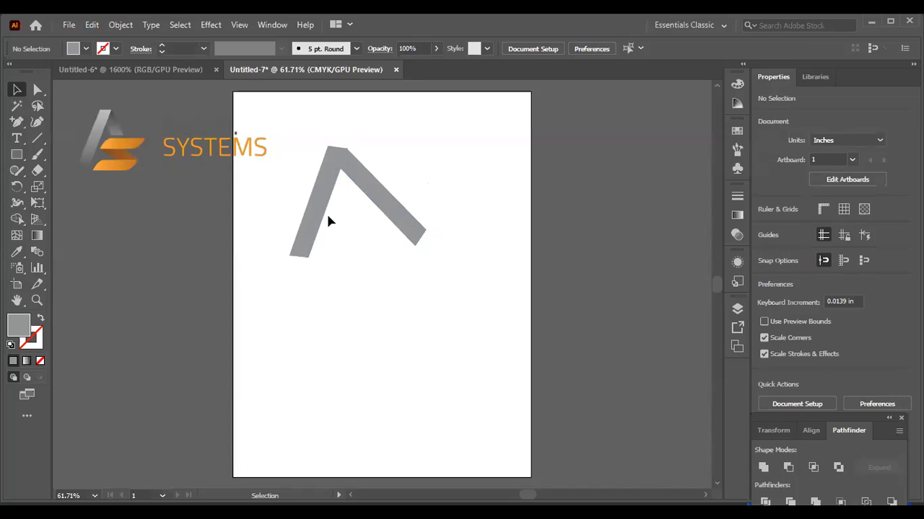
Reposition the right leg of the grey A so its upper end meets the top of the left leg, and deselect it
{"action": "left_click_drag", "start_coordinate": [398, 210], "coordinate": [381, 214]}
{"action": "left_click", "coordinate": [379, 246]}
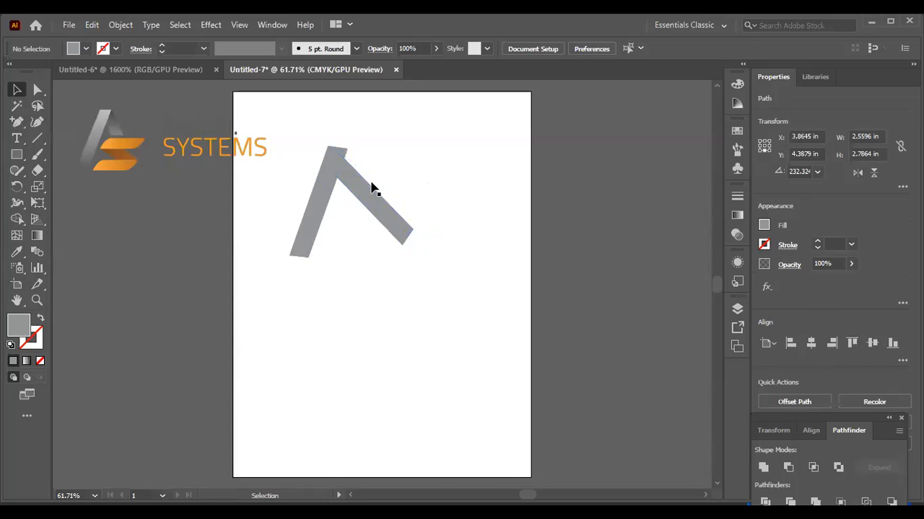
{"action": "left_click_drag", "start_coordinate": [334, 177], "coordinate": [356, 182]}
{"action": "left_click", "coordinate": [348, 220]}
{"action": "left_click", "coordinate": [364, 238]}
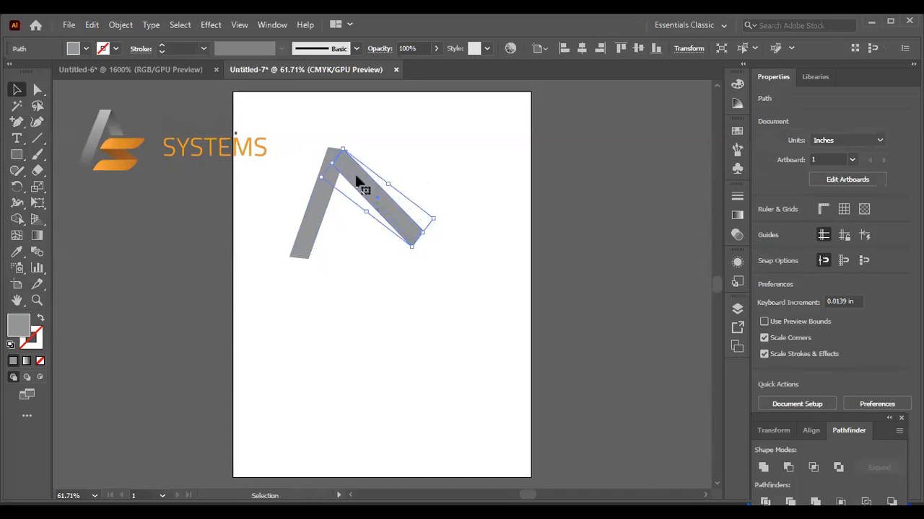
{"action": "left_click", "coordinate": [190, 194]}
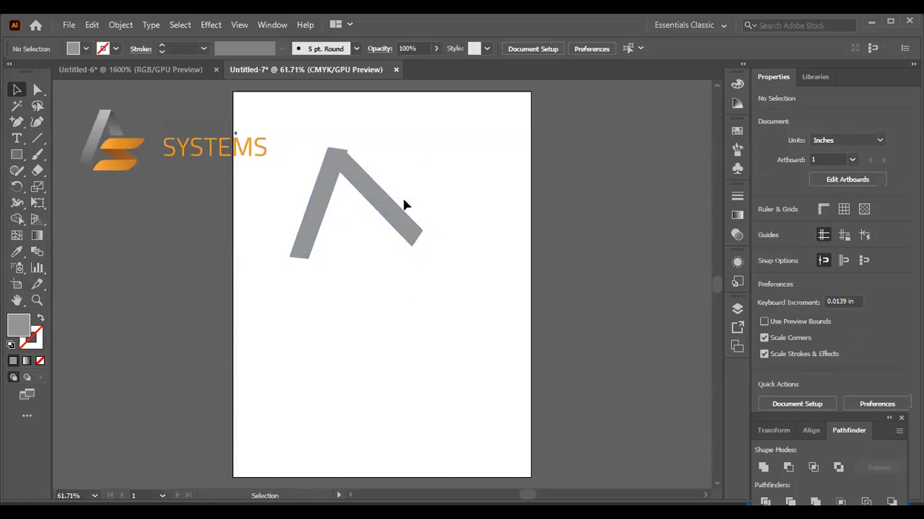
Rotate the A's right leg to a steeper angle and move it back against the top of the left leg
{"action": "left_click", "coordinate": [412, 235]}
{"action": "left_click_drag", "start_coordinate": [436, 212], "coordinate": [435, 223]}
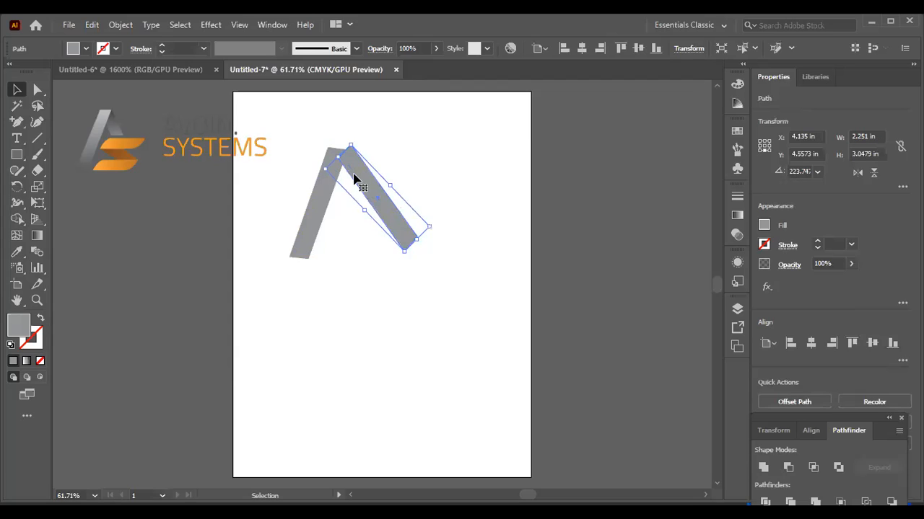
{"action": "mouse_move", "coordinate": [349, 180]}
{"action": "left_mouse_down"}
{"action": "mouse_move", "coordinate": [344, 186]}
{"action": "mouse_move", "coordinate": [361, 181]}
{"action": "left_mouse_up"}
{"action": "left_click", "coordinate": [357, 218]}
{"action": "left_click", "coordinate": [337, 224]}
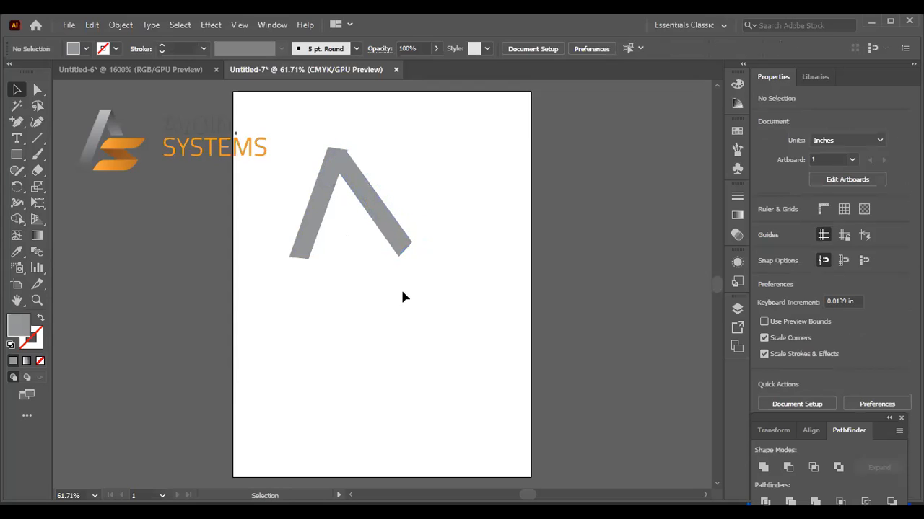
Nudge the A's right leg up slightly to align it with the left leg at the apex
{"action": "left_click", "coordinate": [357, 193]}
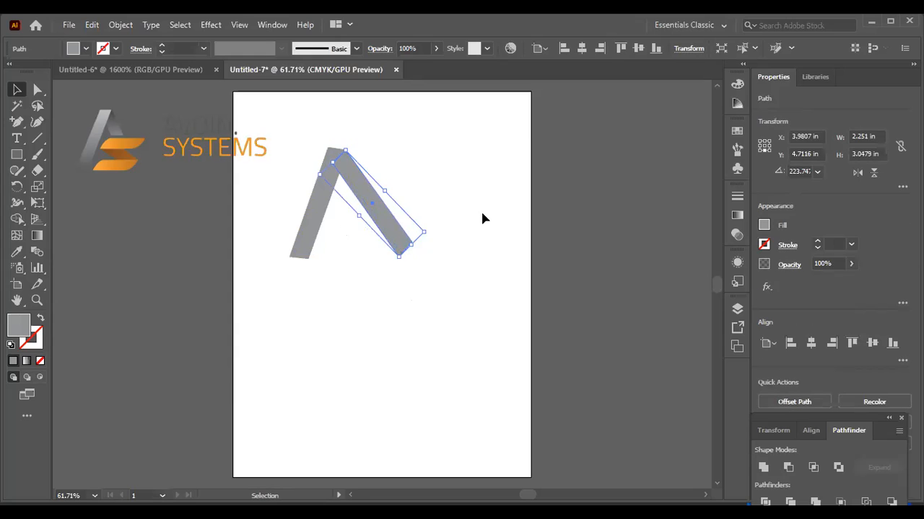
{"action": "key", "text": "Up"}
{"action": "key", "text": "Up"}
{"action": "key", "text": "Up"}
{"action": "left_click", "coordinate": [416, 160]}
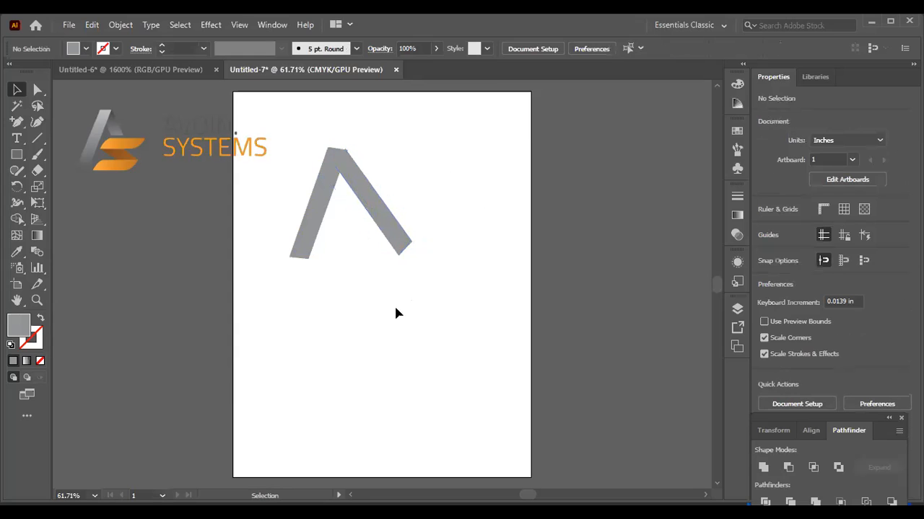
{"action": "left_click", "coordinate": [380, 216]}
{"action": "key", "text": "Up"}
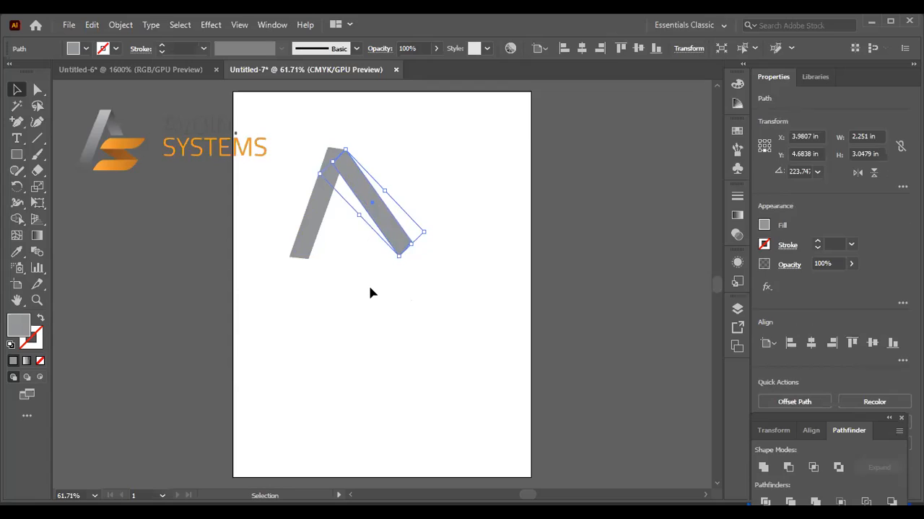
{"action": "left_click", "coordinate": [367, 292]}
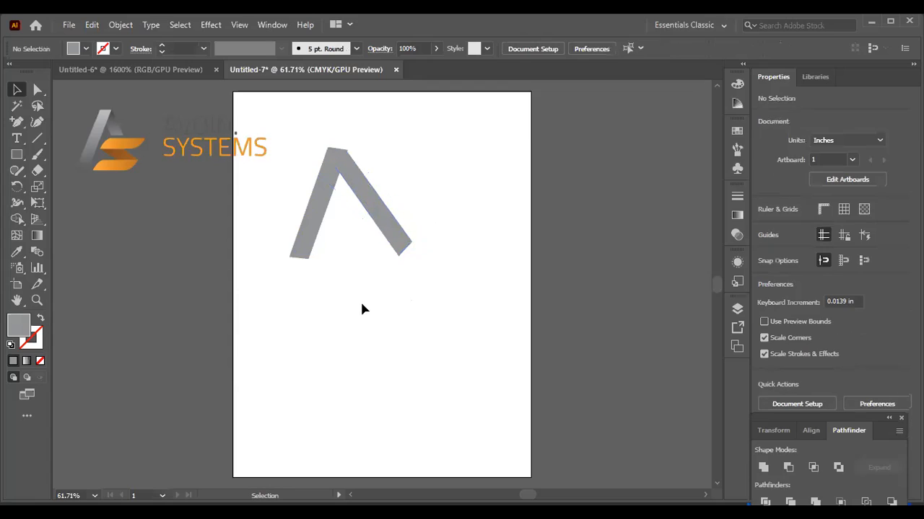
Rotate the right leg until its slope roughly mirrors the left one, and shift both legs so their tops overlap
{"action": "left_click", "coordinate": [406, 249]}
{"action": "left_click_drag", "start_coordinate": [425, 236], "coordinate": [415, 248]}
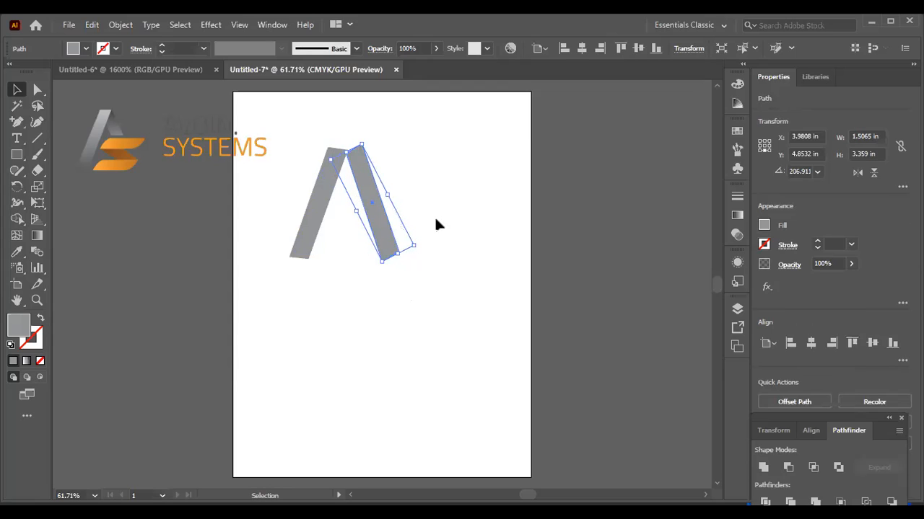
{"action": "left_click", "coordinate": [435, 224]}
{"action": "mouse_move", "coordinate": [364, 193]}
{"action": "left_mouse_down"}
{"action": "mouse_move", "coordinate": [345, 198]}
{"action": "mouse_move", "coordinate": [350, 186]}
{"action": "left_mouse_up"}
{"action": "left_click", "coordinate": [475, 242]}
{"action": "left_click", "coordinate": [571, 217]}
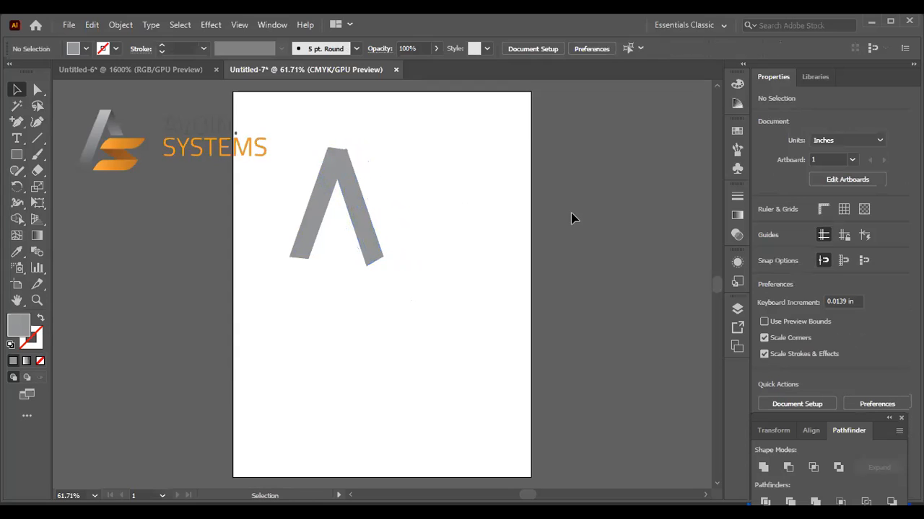
{"action": "left_click_drag", "start_coordinate": [317, 200], "coordinate": [324, 202]}
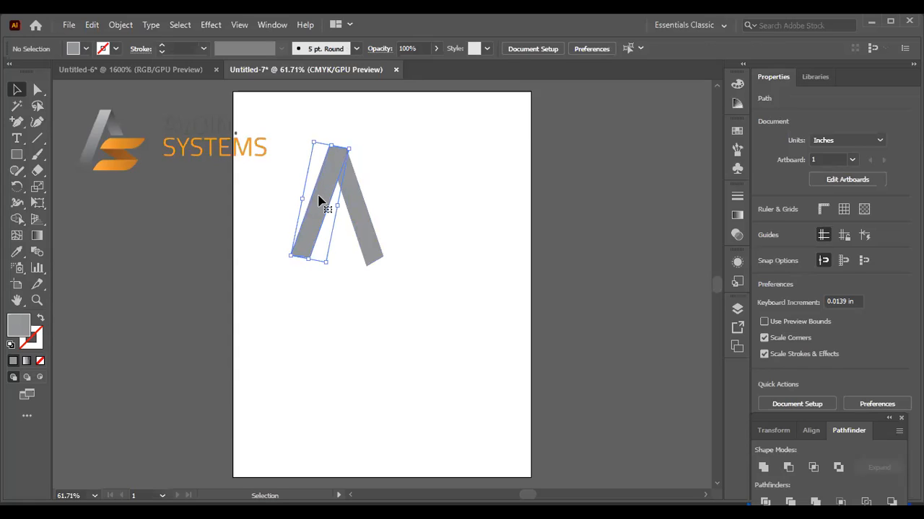
{"action": "left_click", "coordinate": [423, 203]}
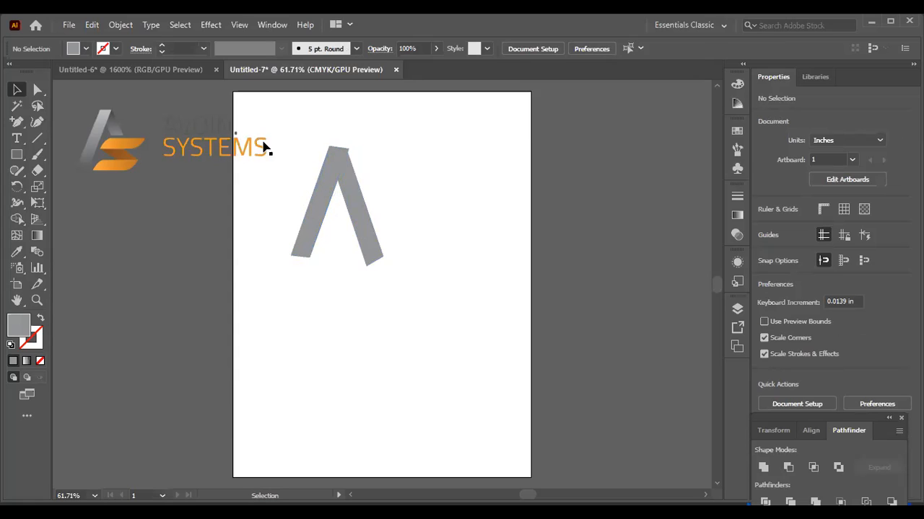
Show the document grid behind the artwork
{"action": "left_click", "coordinate": [237, 25]}
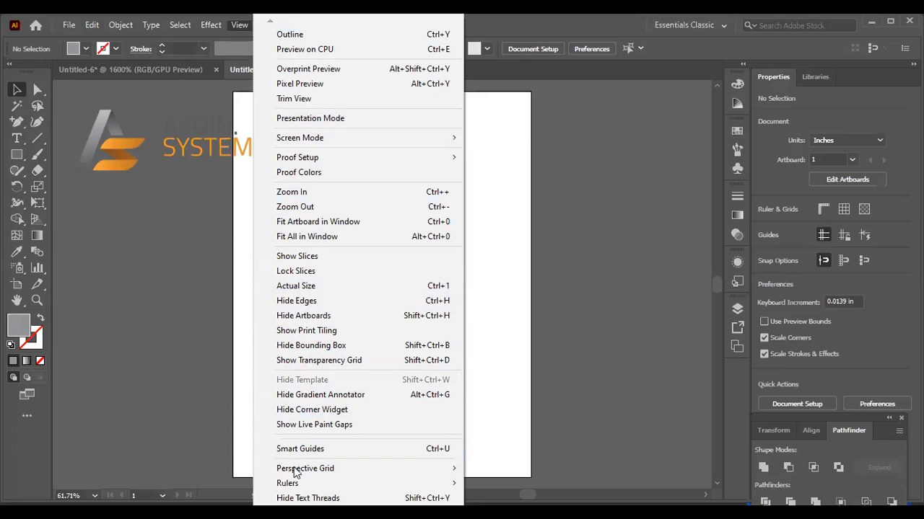
{"action": "mouse_move", "coordinate": [293, 471]}
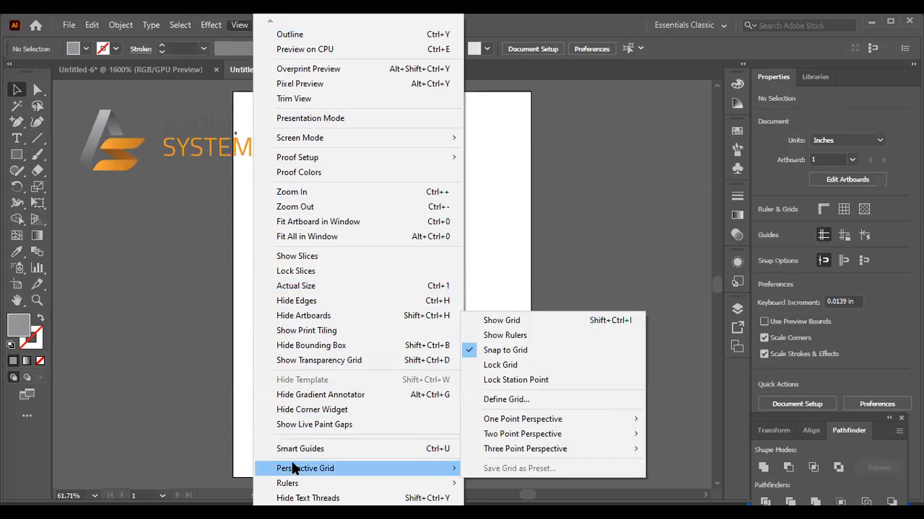
{"action": "scroll", "coordinate": [368, 260], "scroll_direction": "down", "scroll_amount": 1}
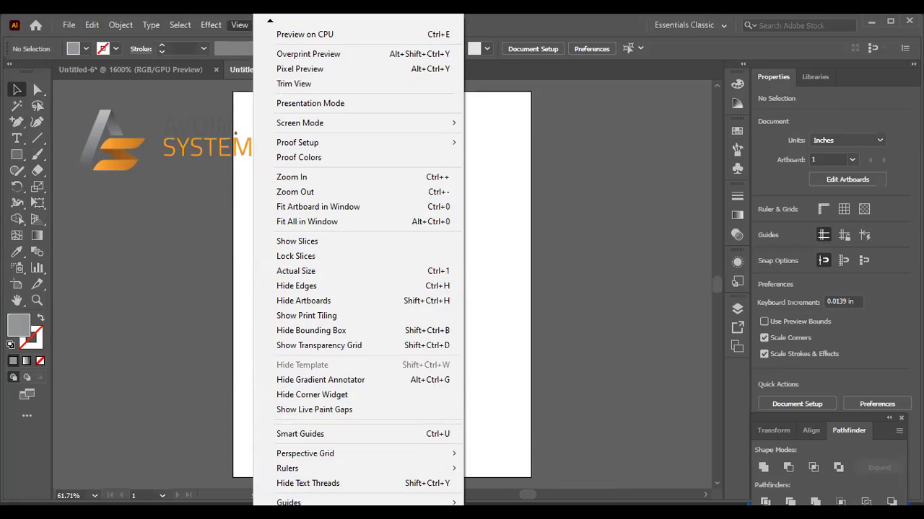
{"action": "scroll", "coordinate": [361, 498], "scroll_direction": "down", "scroll_amount": 1}
{"action": "left_click", "coordinate": [325, 503]}
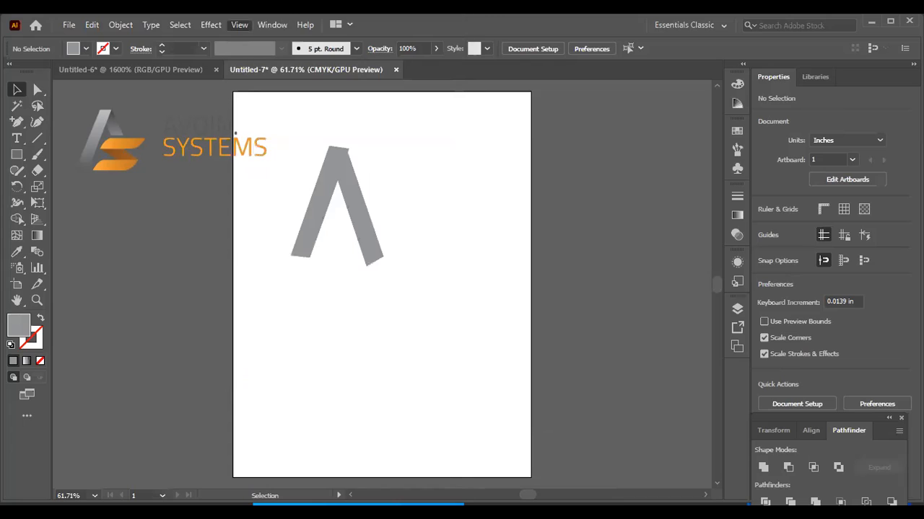
Realign the right leg against the grid so its upper corner lines up with the left leg's top edge
{"action": "mouse_move", "coordinate": [342, 171]}
{"action": "left_mouse_down"}
{"action": "mouse_move", "coordinate": [339, 152]}
{"action": "mouse_move", "coordinate": [345, 171]}
{"action": "left_mouse_up"}
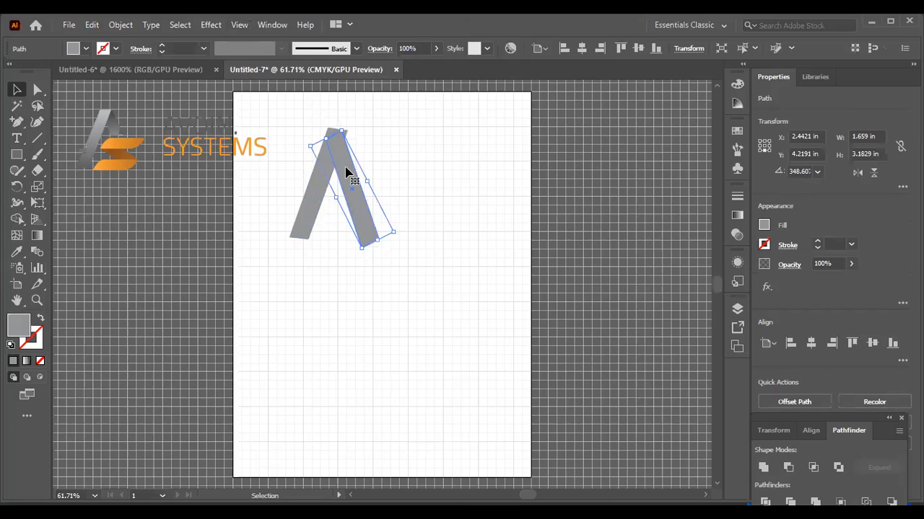
{"action": "left_click", "coordinate": [397, 175]}
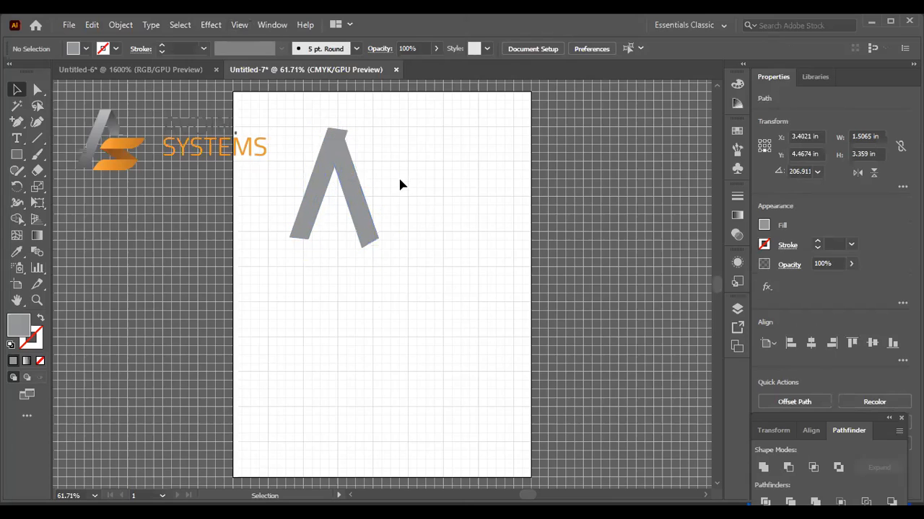
{"action": "left_click", "coordinate": [353, 178]}
{"action": "left_click", "coordinate": [525, 256]}
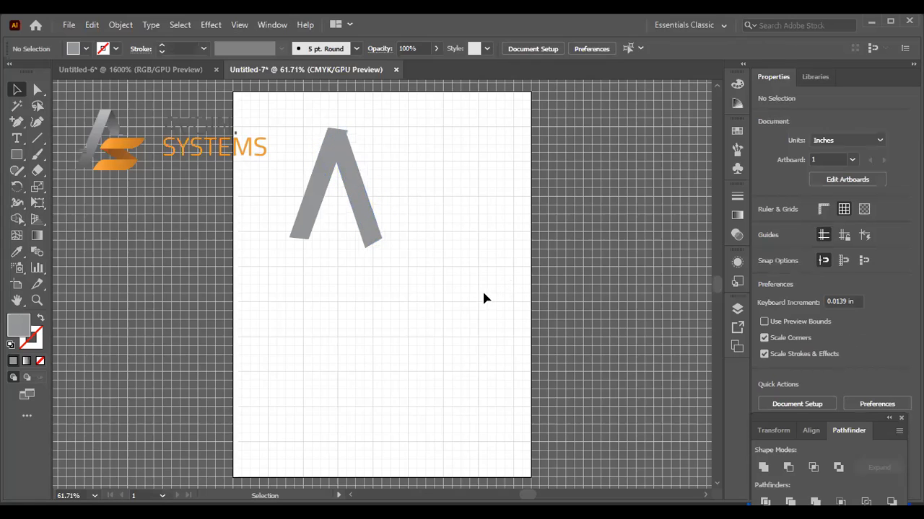
{"action": "left_click", "coordinate": [368, 215]}
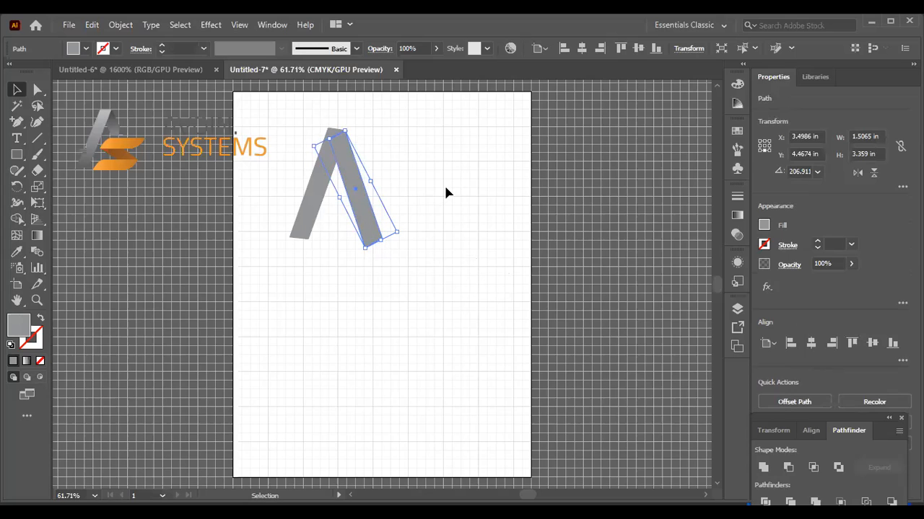
{"action": "left_click", "coordinate": [430, 157]}
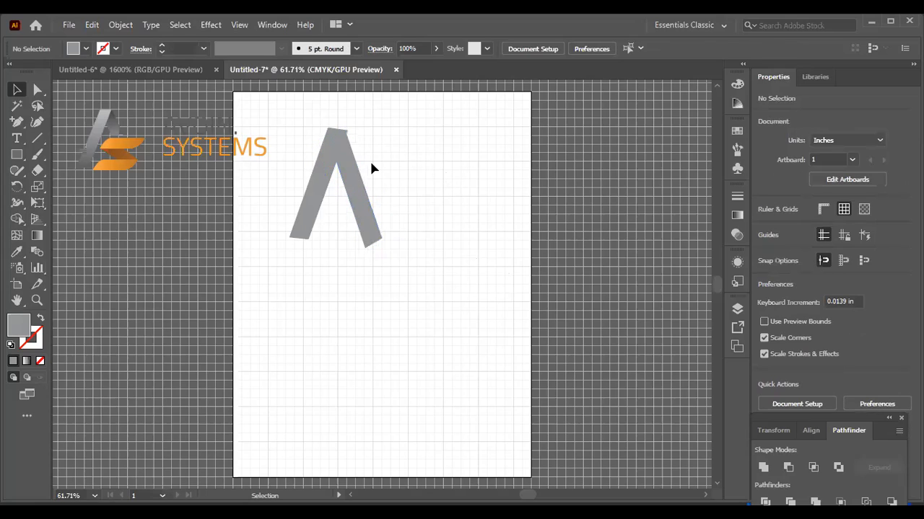
{"action": "left_click_drag", "start_coordinate": [346, 168], "coordinate": [349, 169]}
{"action": "left_click", "coordinate": [465, 275]}
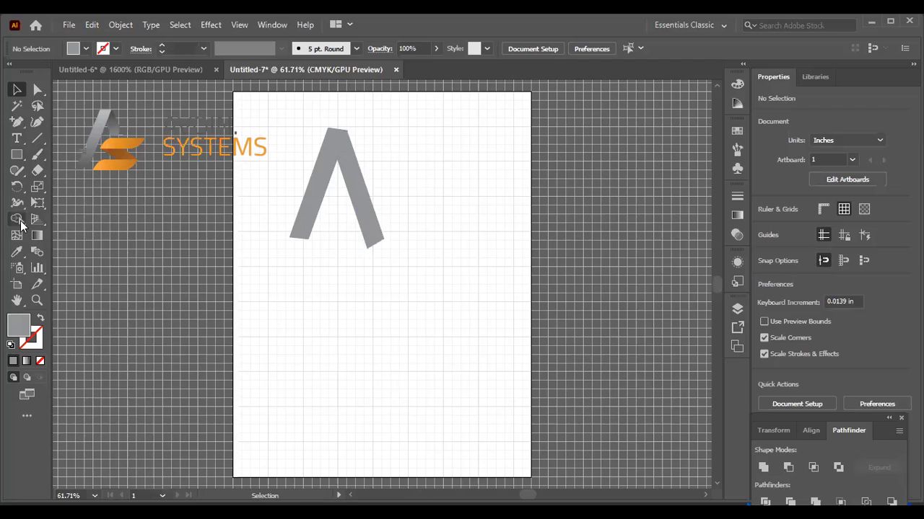
Draw a rectangle about 2.2 in wide and 0.44 in high below the A and fill it with orange
{"action": "left_click_drag", "start_coordinate": [17, 155], "coordinate": [83, 156]}
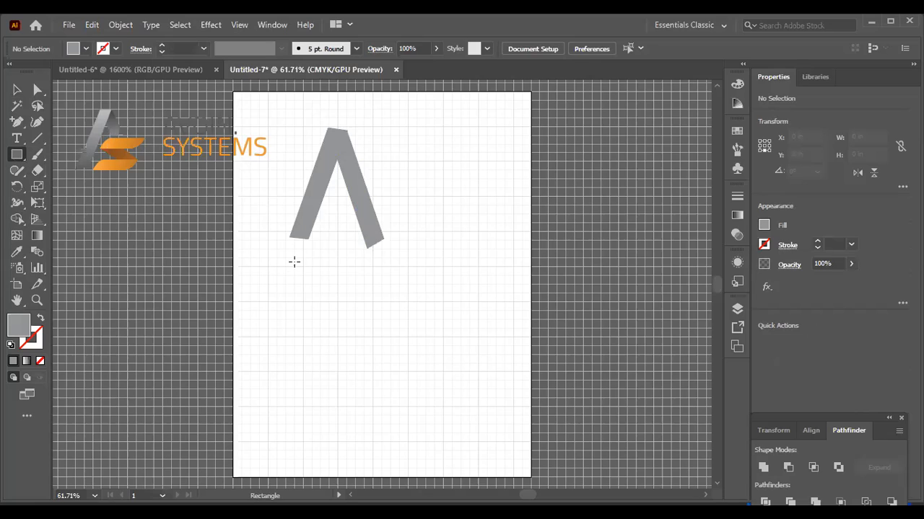
{"action": "left_click_drag", "start_coordinate": [328, 296], "coordinate": [407, 279]}
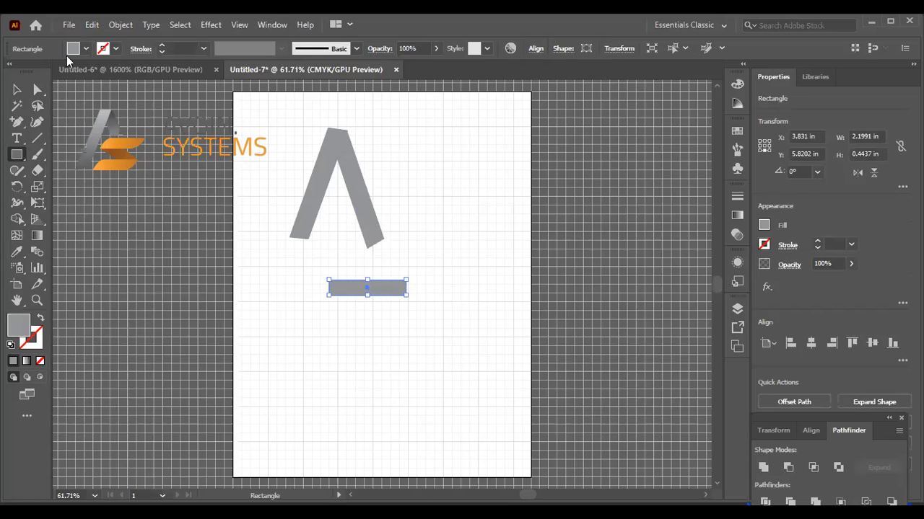
{"action": "left_click", "coordinate": [86, 49]}
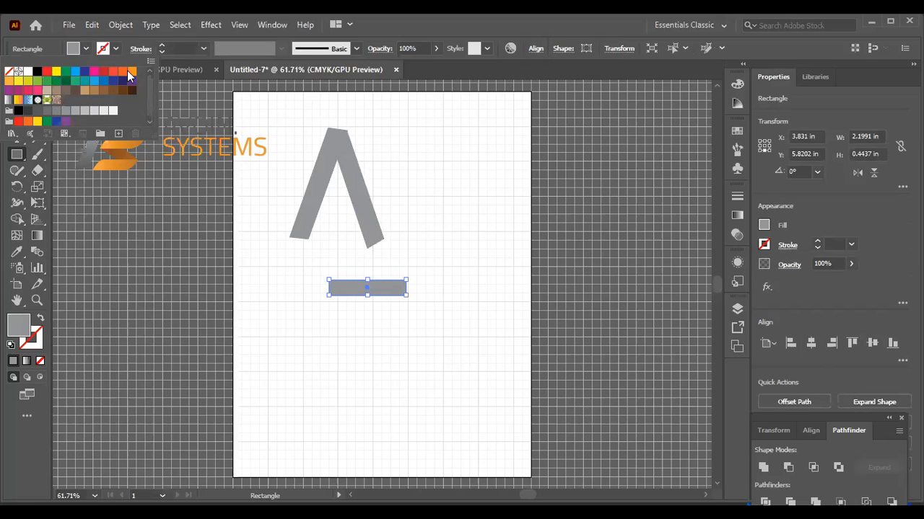
{"action": "left_click", "coordinate": [131, 71]}
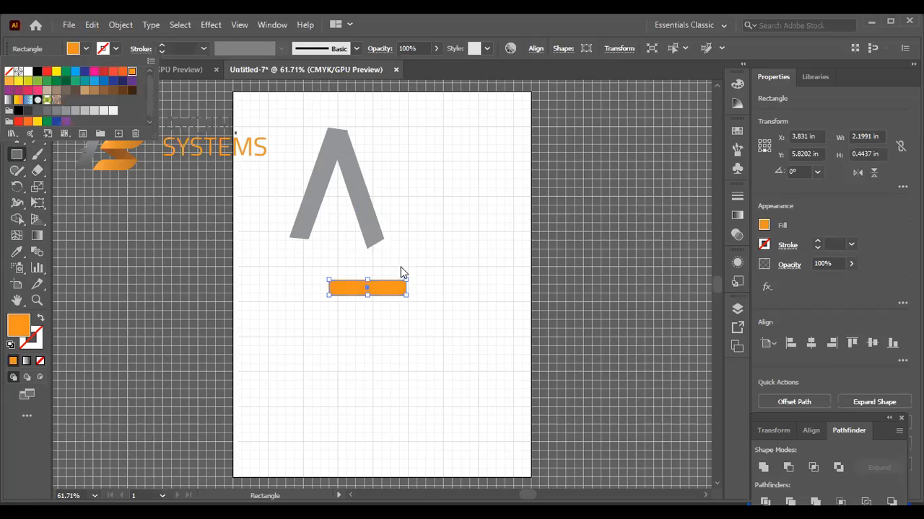
{"action": "left_click", "coordinate": [414, 280]}
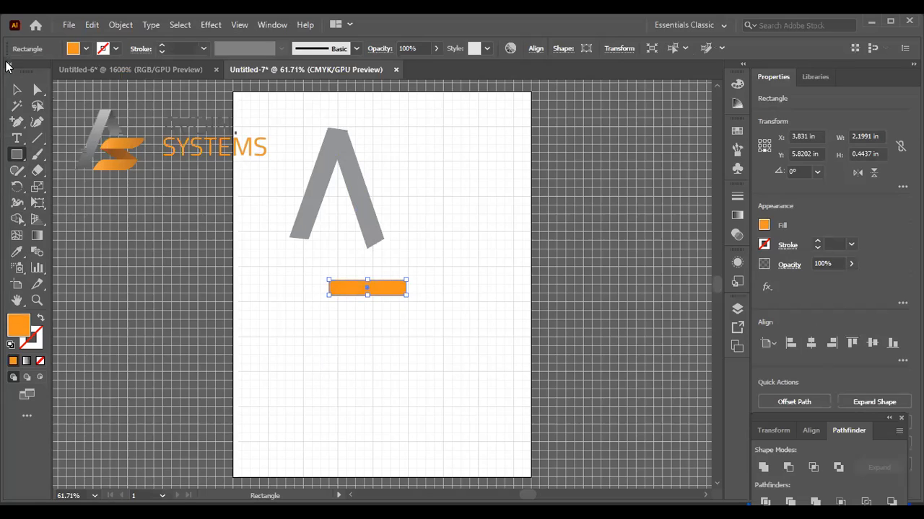
Shift the orange bar slightly upward with the Direct Selection tool
{"action": "left_click", "coordinate": [38, 90]}
{"action": "left_click_drag", "start_coordinate": [40, 94], "coordinate": [68, 91]}
{"action": "mouse_move", "coordinate": [404, 281]}
{"action": "left_mouse_down"}
{"action": "mouse_move", "coordinate": [406, 268]}
{"action": "mouse_move", "coordinate": [407, 281]}
{"action": "left_mouse_up"}
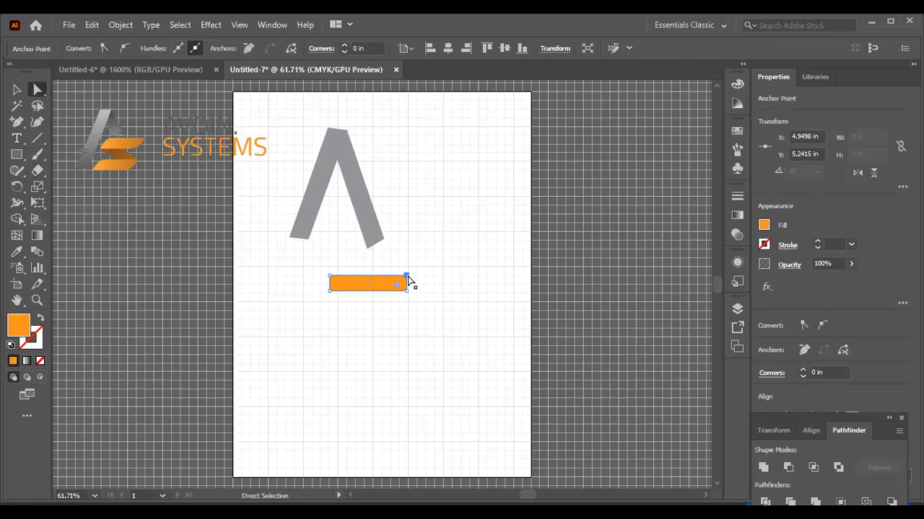
{"action": "left_click", "coordinate": [405, 278]}
{"action": "left_click", "coordinate": [407, 280]}
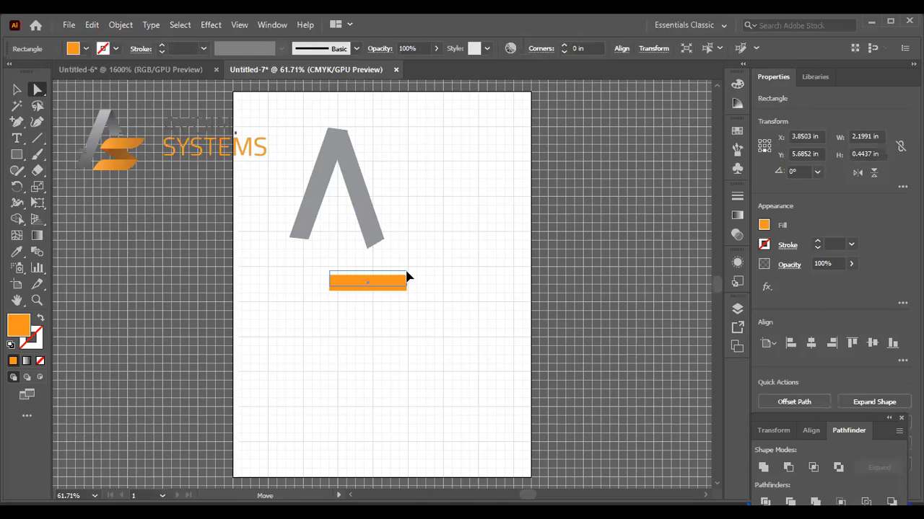
Raise the two right corners of the orange bar so it slopes upward to the right
{"action": "left_click_drag", "start_coordinate": [407, 277], "coordinate": [409, 289]}
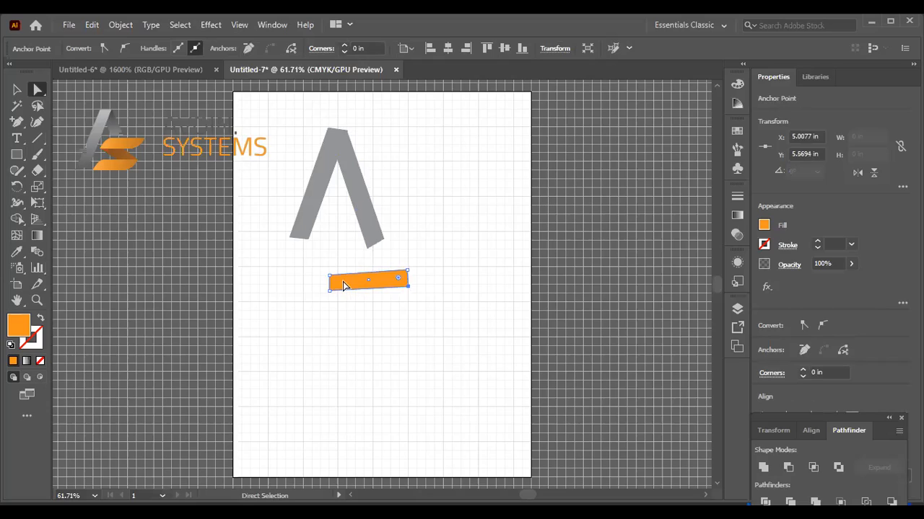
{"action": "left_click", "coordinate": [406, 271]}
{"action": "left_click_drag", "start_coordinate": [408, 272], "coordinate": [409, 267]}
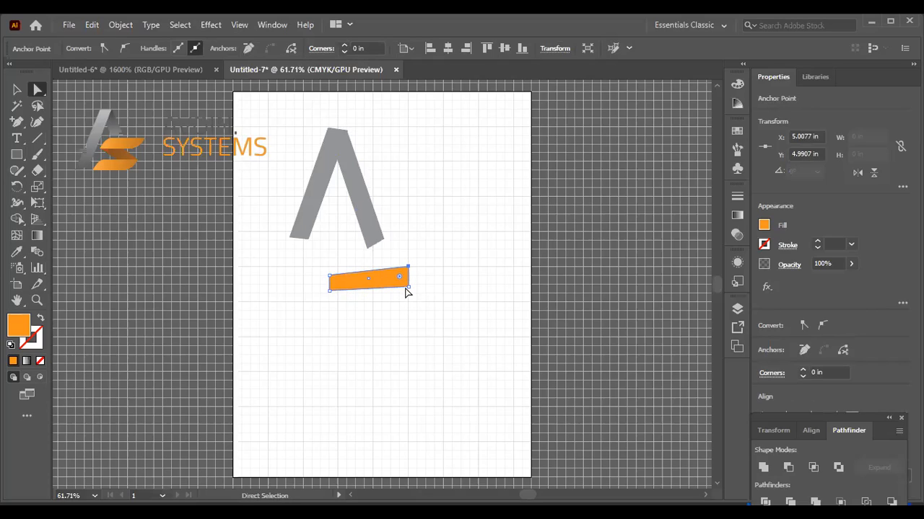
{"action": "left_click", "coordinate": [408, 287]}
{"action": "left_click_drag", "start_coordinate": [407, 287], "coordinate": [407, 283]}
Slant the orange bar's left end by moving its lower corner outward, and raise the right end a little further
{"action": "left_click", "coordinate": [329, 289]}
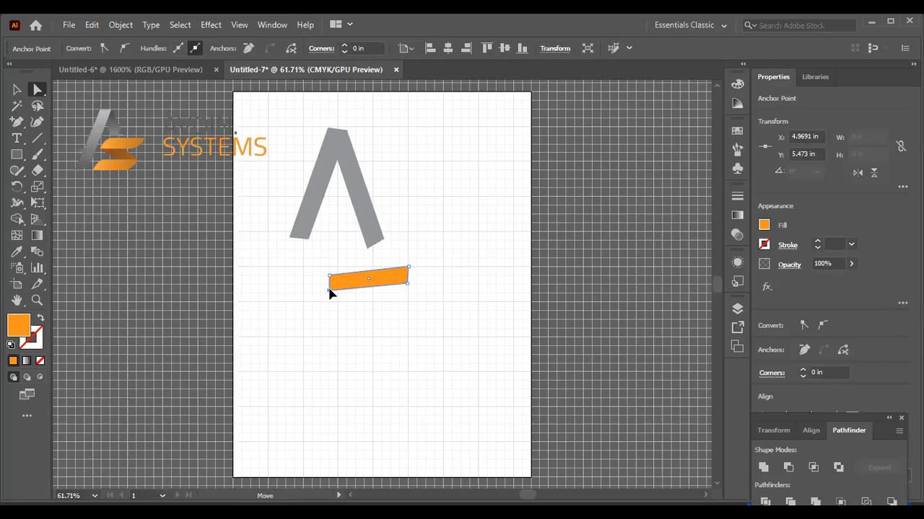
{"action": "left_click_drag", "start_coordinate": [329, 289], "coordinate": [322, 290]}
{"action": "left_click", "coordinate": [328, 277]}
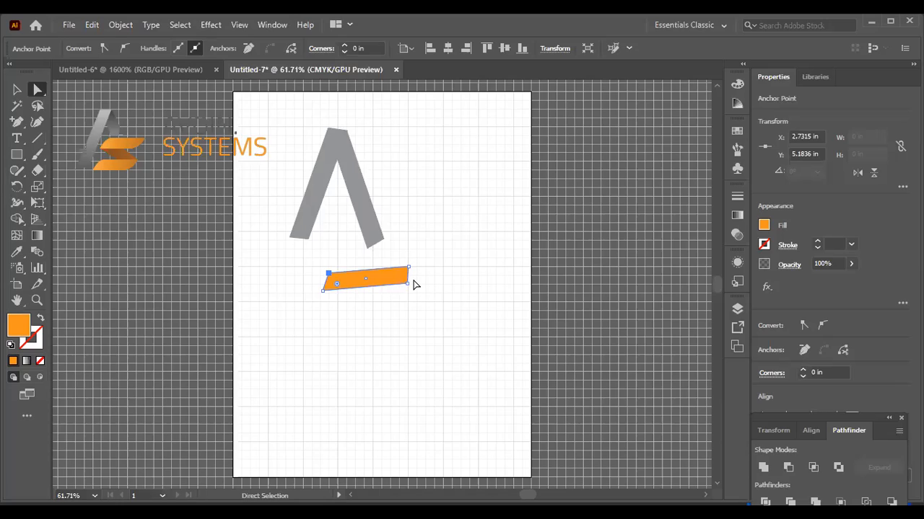
{"action": "mouse_move", "coordinate": [409, 271]}
{"action": "left_mouse_down"}
{"action": "mouse_move", "coordinate": [409, 262]}
{"action": "mouse_move", "coordinate": [412, 284]}
{"action": "left_mouse_up"}
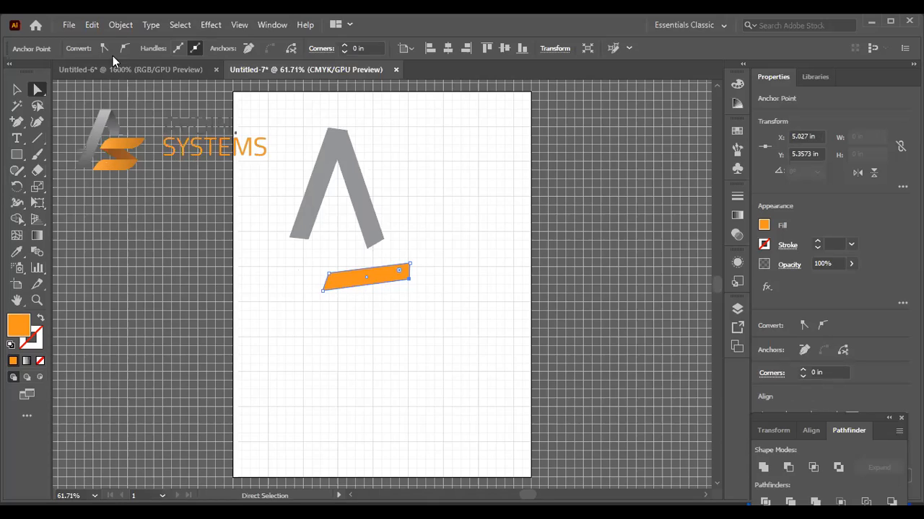
Round the orange bar's lower-left corner to about 0.09 in and raise its upper-left corner slightly
{"action": "left_click", "coordinate": [329, 274]}
{"action": "left_click", "coordinate": [323, 290]}
{"action": "left_click", "coordinate": [323, 289]}
{"action": "left_click_drag", "start_coordinate": [331, 285], "coordinate": [325, 283]}
{"action": "left_click", "coordinate": [326, 281]}
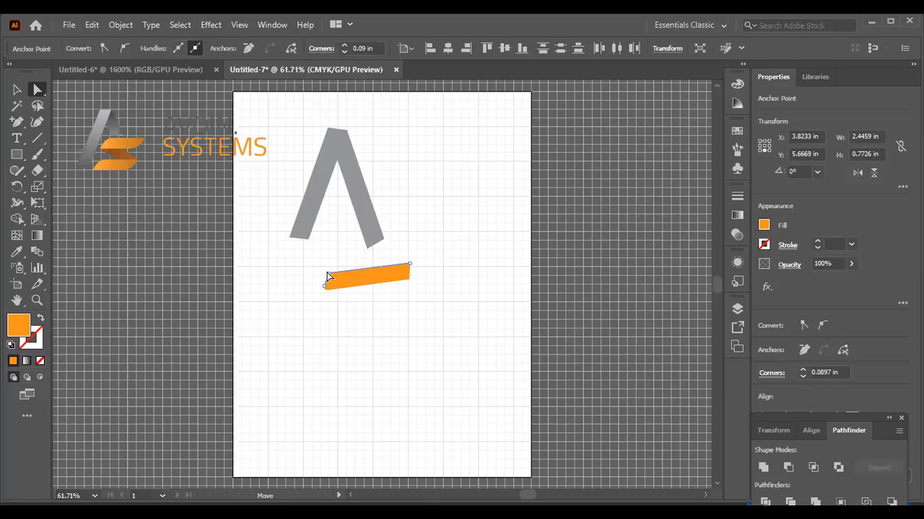
{"action": "left_click", "coordinate": [329, 278]}
{"action": "left_click_drag", "start_coordinate": [328, 278], "coordinate": [329, 274]}
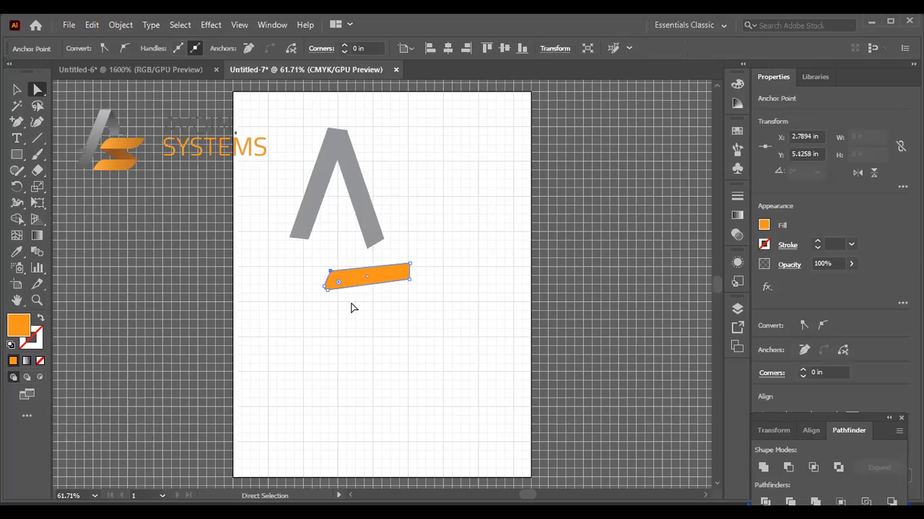
{"action": "left_click", "coordinate": [305, 352]}
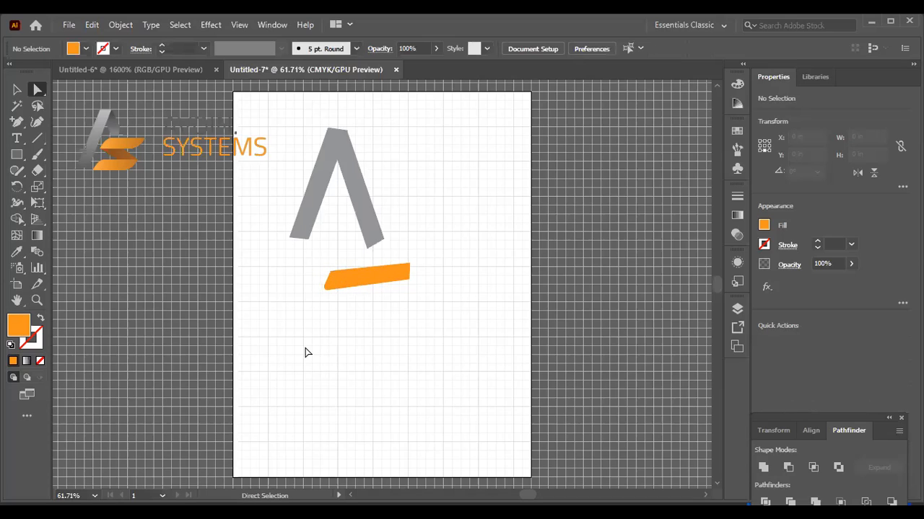
Shift the orange bar slightly up and to the right, and raise its upper-right corner to steepen the slope
{"action": "left_click", "coordinate": [332, 277]}
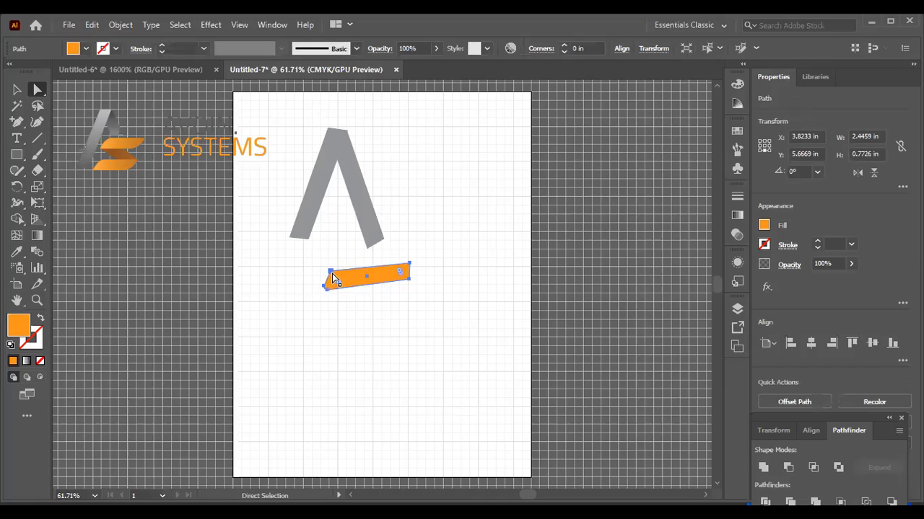
{"action": "left_click_drag", "start_coordinate": [332, 276], "coordinate": [334, 278]}
{"action": "left_click_drag", "start_coordinate": [412, 266], "coordinate": [412, 261]}
{"action": "left_click", "coordinate": [410, 290]}
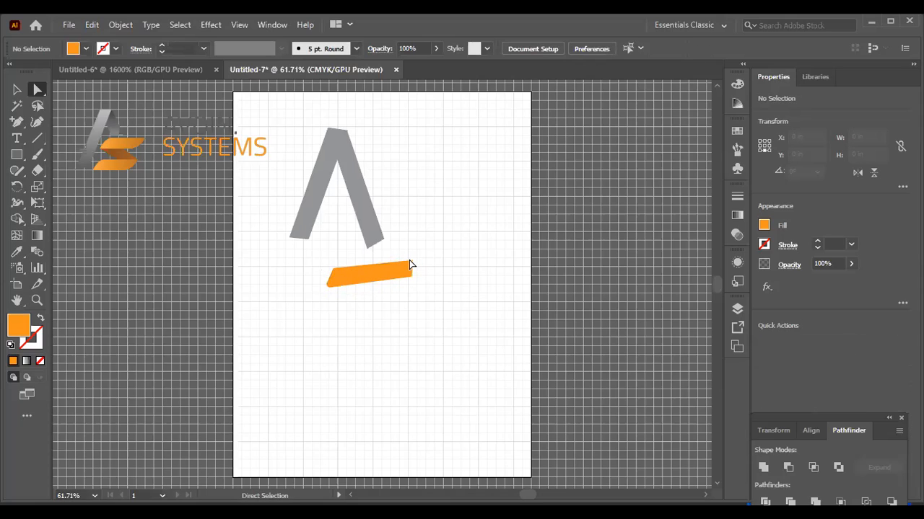
{"action": "left_click", "coordinate": [412, 261]}
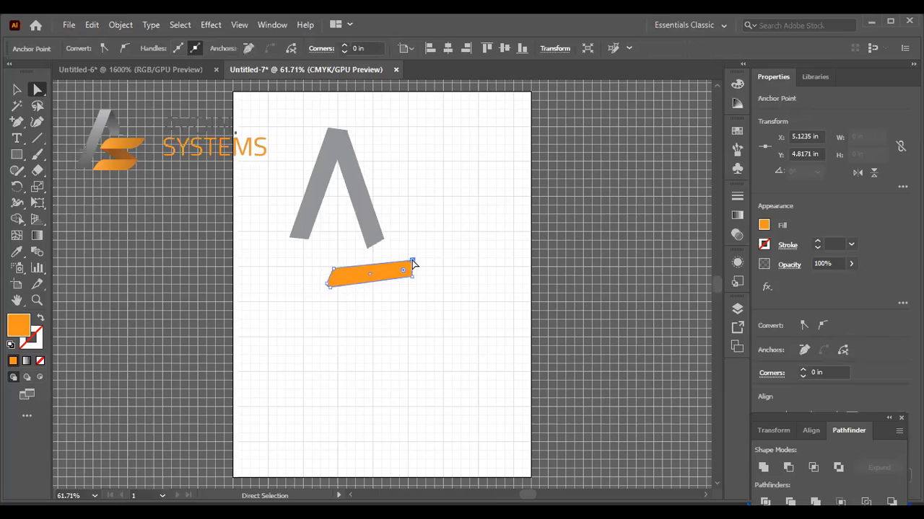
{"action": "left_click_drag", "start_coordinate": [414, 261], "coordinate": [413, 259]}
{"action": "left_click", "coordinate": [413, 278]}
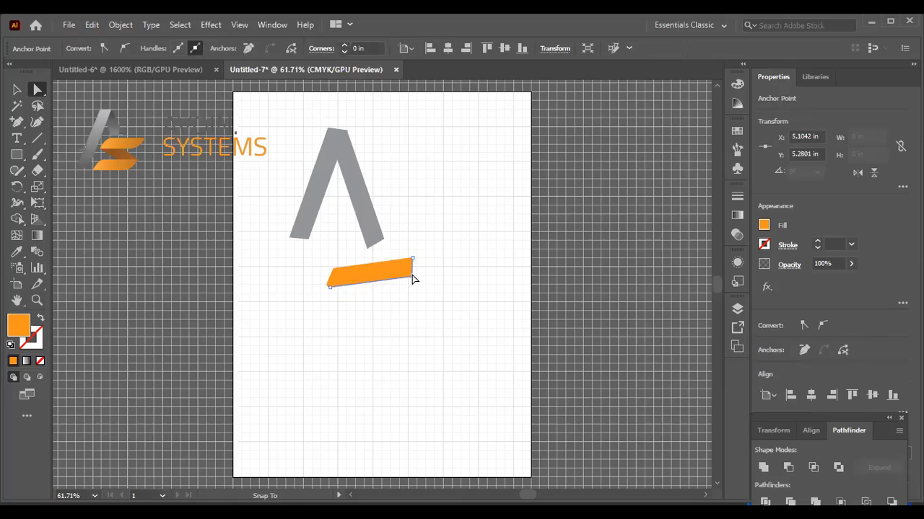
{"action": "left_click", "coordinate": [384, 315]}
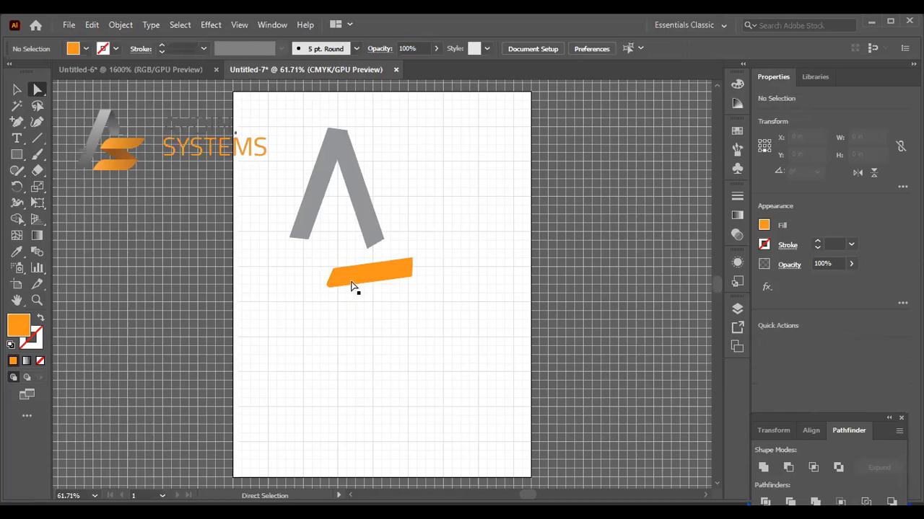
Duplicate the orange bar below itself and rotate the copy to about 323° as the diagonal of the S
{"action": "left_click_drag", "start_coordinate": [354, 285], "coordinate": [377, 280]}
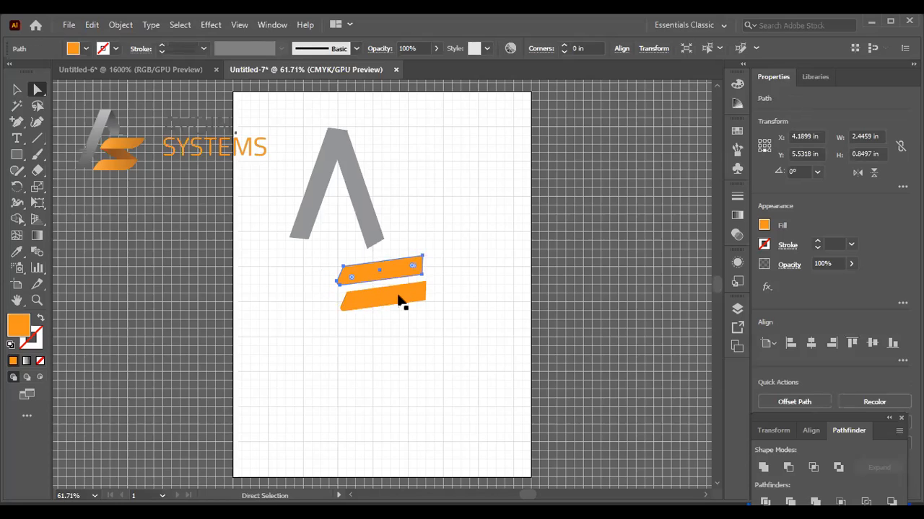
{"action": "left_click", "coordinate": [425, 292]}
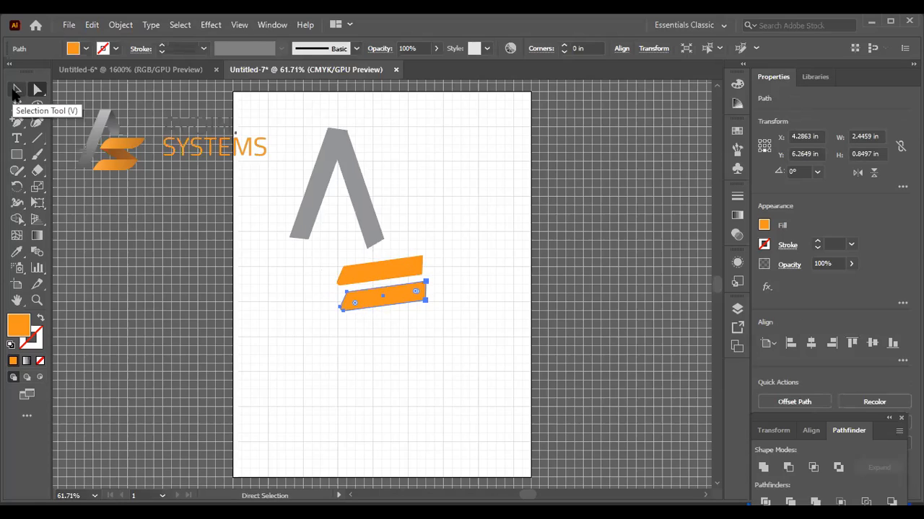
{"action": "left_click", "coordinate": [16, 89]}
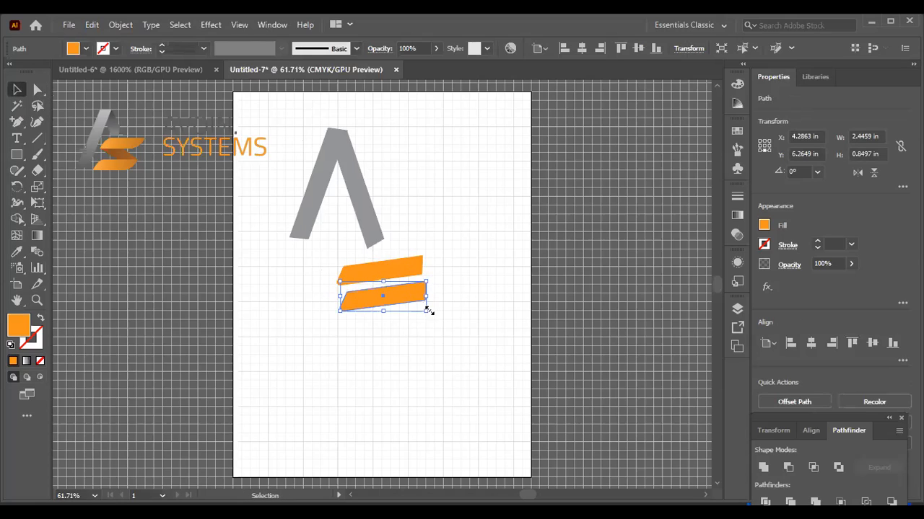
{"action": "left_click_drag", "start_coordinate": [419, 315], "coordinate": [397, 309]}
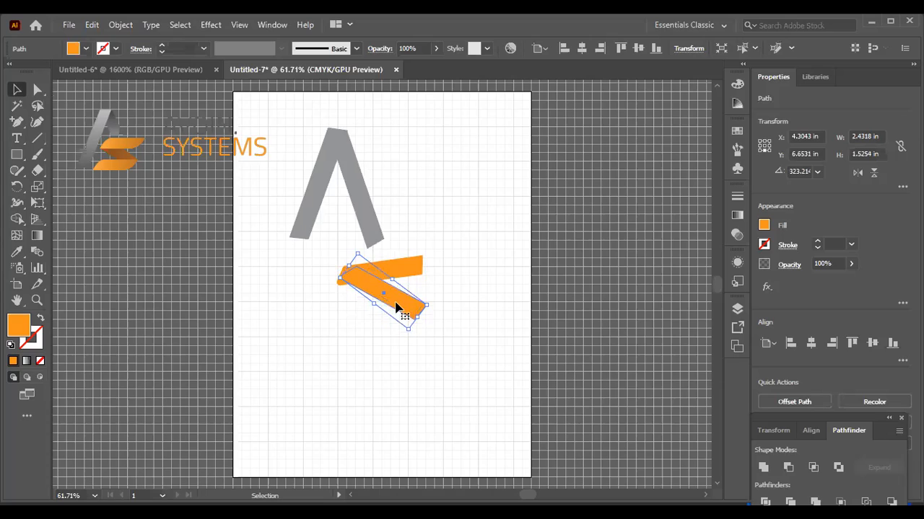
{"action": "left_click", "coordinate": [298, 336]}
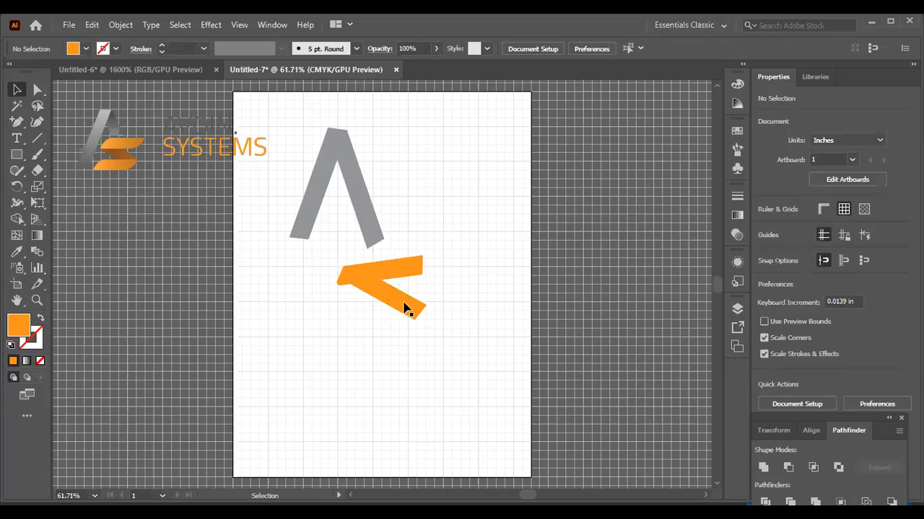
Add a third orange bar rotated to about 355° as the base of the S and move it up against the diagonal
{"action": "mouse_move", "coordinate": [406, 309]}
{"action": "left_mouse_down"}
{"action": "mouse_move", "coordinate": [387, 330]}
{"action": "mouse_move", "coordinate": [382, 359]}
{"action": "mouse_move", "coordinate": [406, 347]}
{"action": "mouse_move", "coordinate": [395, 343]}
{"action": "mouse_move", "coordinate": [397, 319]}
{"action": "mouse_move", "coordinate": [407, 318]}
{"action": "left_mouse_up"}
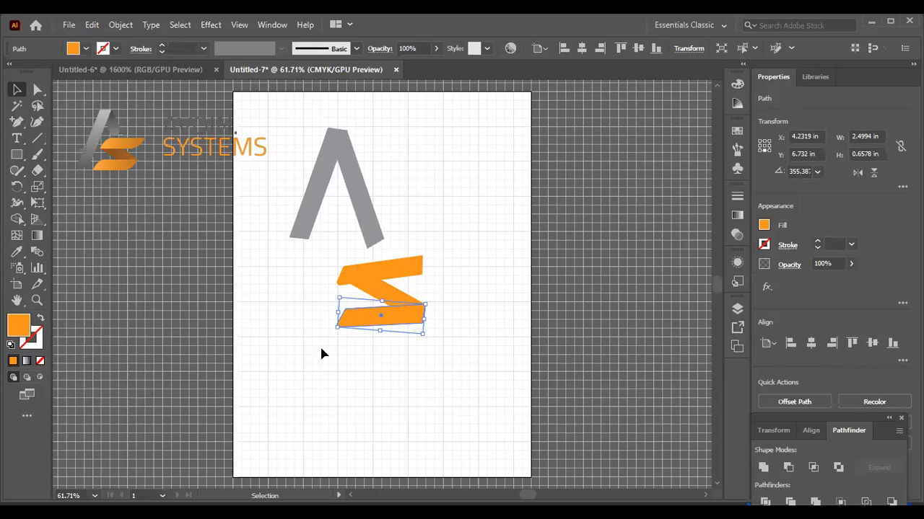
{"action": "left_click_drag", "start_coordinate": [388, 320], "coordinate": [386, 314]}
{"action": "left_click", "coordinate": [390, 365]}
Move the diagonal bar up slightly and rotate it to about 329° between the top and bottom bars
{"action": "left_click_drag", "start_coordinate": [354, 289], "coordinate": [356, 279]}
{"action": "left_click", "coordinate": [386, 301]}
{"action": "left_click_drag", "start_coordinate": [424, 319], "coordinate": [427, 316]}
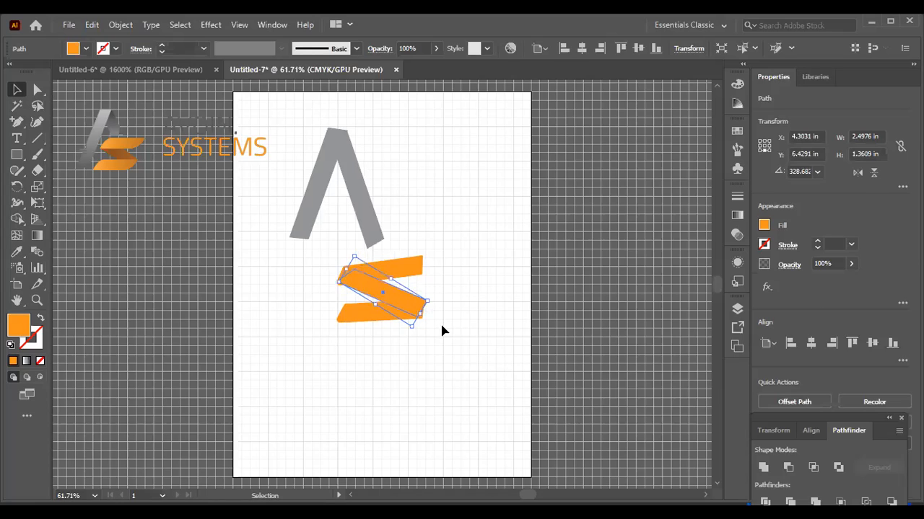
{"action": "left_click", "coordinate": [440, 322]}
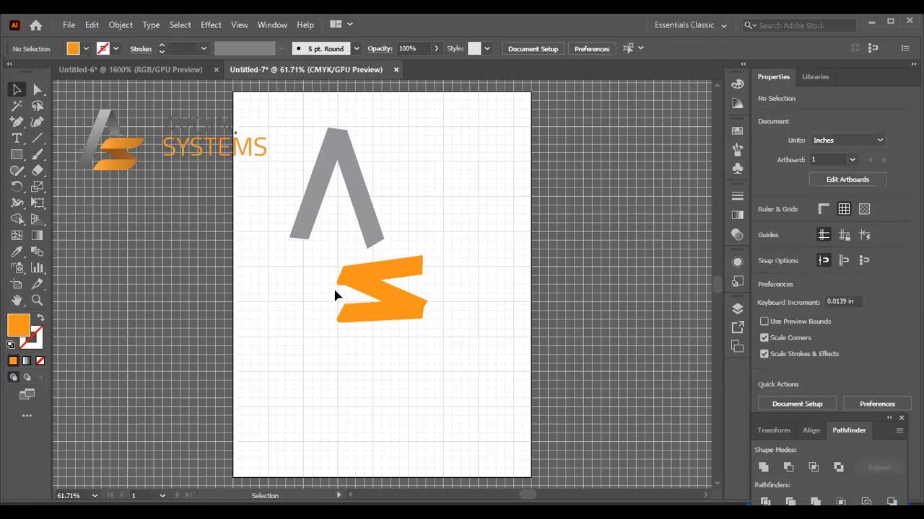
Move the top bar slightly down and to the right, and lower the diagonal bar slightly beneath it
{"action": "left_click", "coordinate": [404, 280]}
{"action": "left_click_drag", "start_coordinate": [376, 271], "coordinate": [378, 273]}
{"action": "left_click", "coordinate": [363, 337]}
{"action": "left_click_drag", "start_coordinate": [388, 293], "coordinate": [389, 297]}
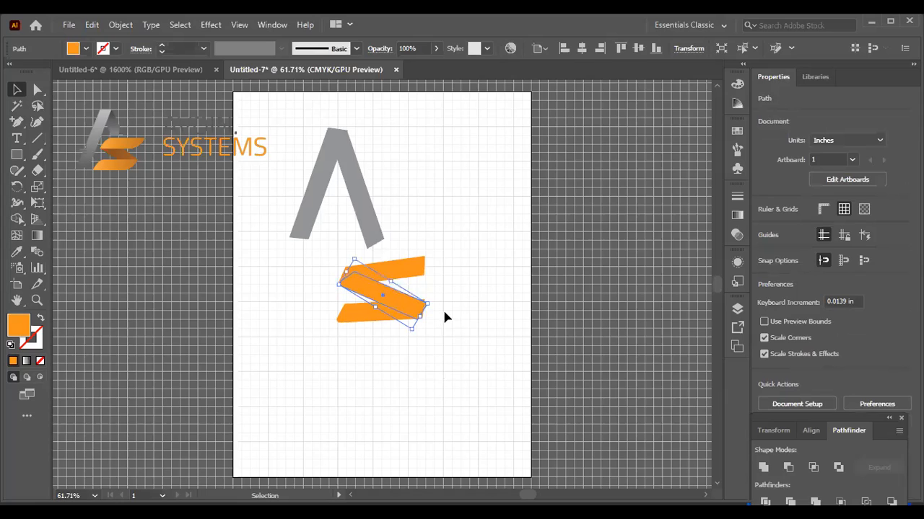
Move the bottom bar slightly up and to the right over the diagonal's lower end
{"action": "left_click_drag", "start_coordinate": [427, 326], "coordinate": [415, 307]}
{"action": "left_click", "coordinate": [437, 370]}
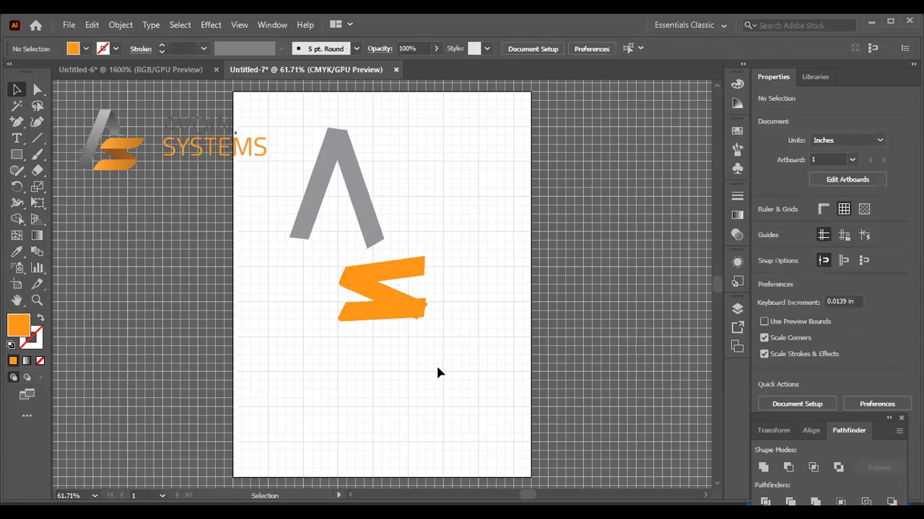
{"action": "left_click", "coordinate": [404, 308]}
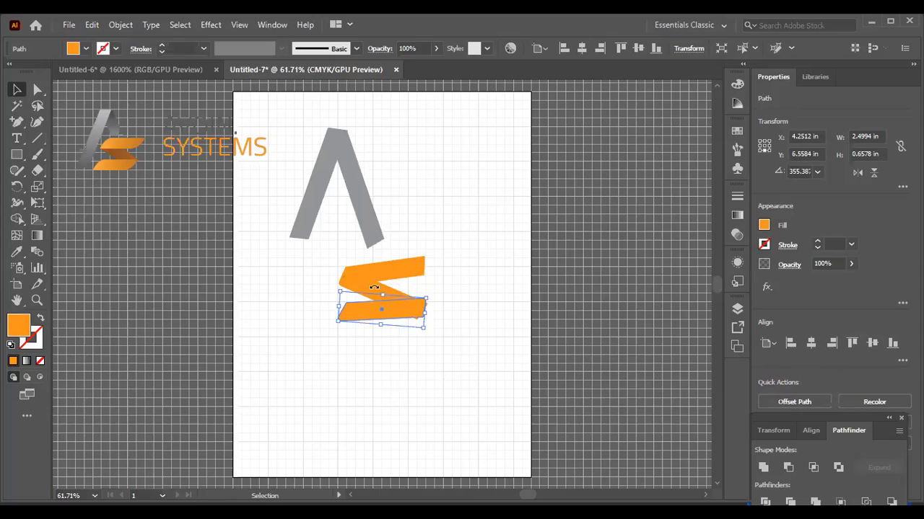
{"action": "left_click", "coordinate": [463, 393]}
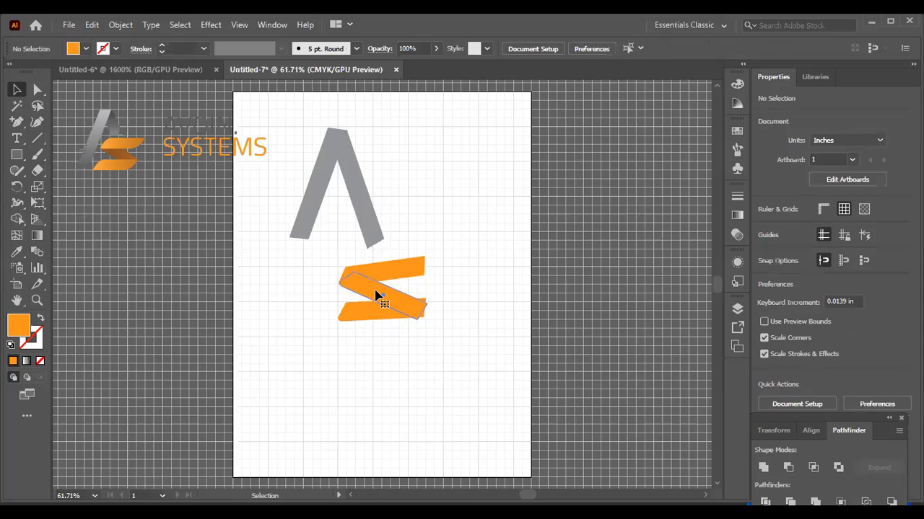
Nudge the diagonal bar up about 0.03 in and the bottom bar up about 0.01 in
{"action": "left_click", "coordinate": [375, 295]}
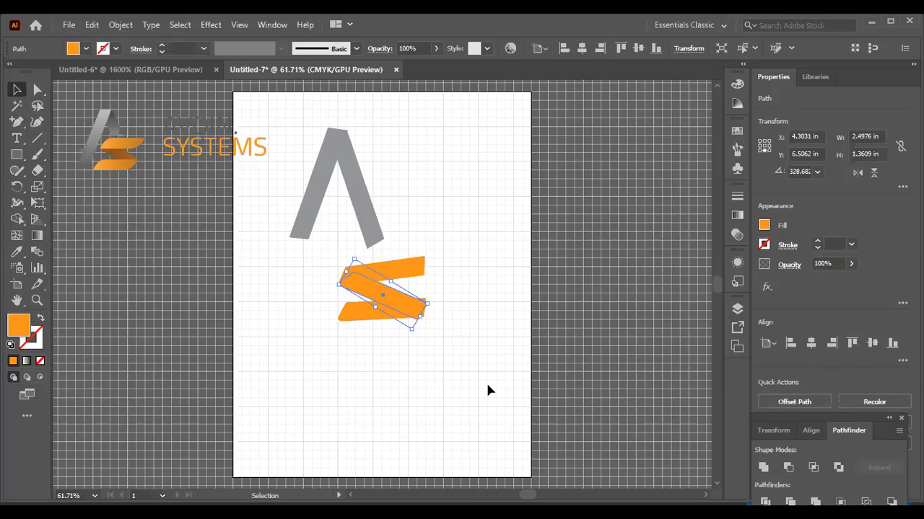
{"action": "key", "text": "Up"}
{"action": "key", "text": "Up"}
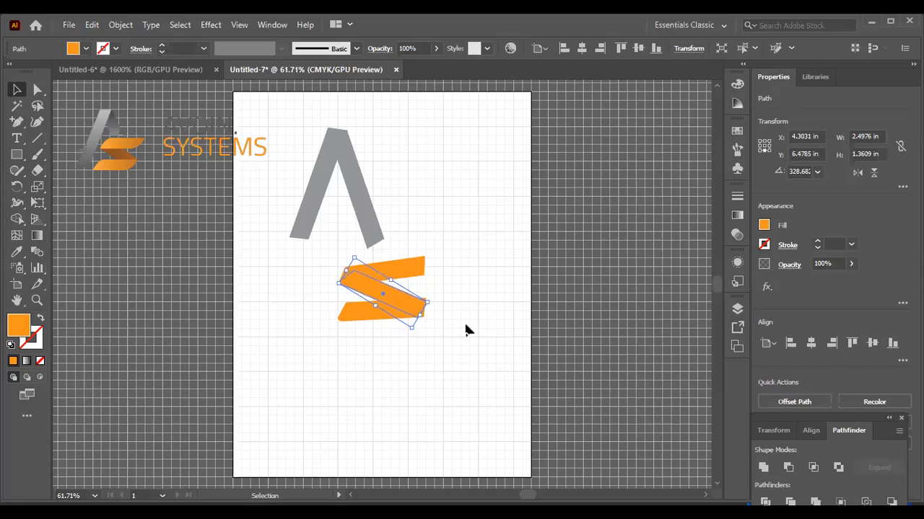
{"action": "left_click", "coordinate": [466, 330]}
{"action": "left_click", "coordinate": [354, 313]}
{"action": "key", "text": "Left"}
{"action": "key", "text": "Right"}
{"action": "key", "text": "Right"}
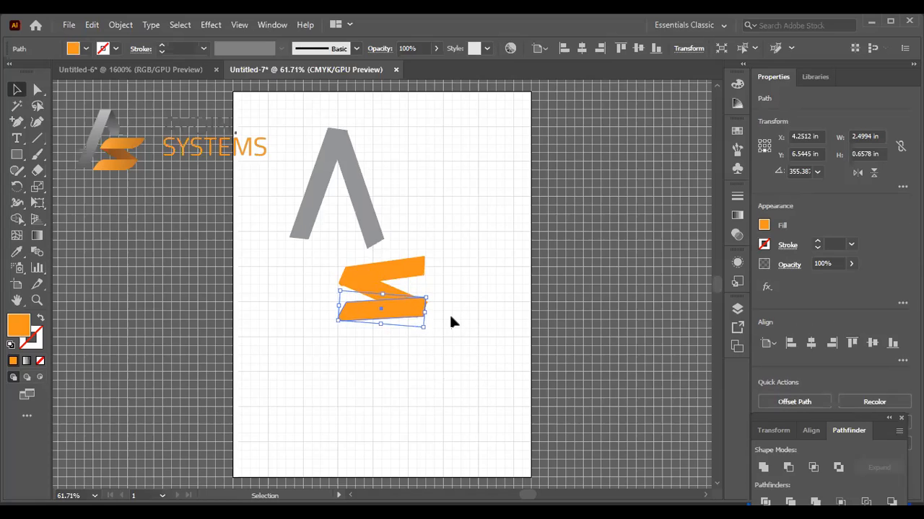
Nudge the diagonal bar of the S further up in small increments
{"action": "left_click", "coordinate": [421, 315]}
{"action": "left_click", "coordinate": [377, 289]}
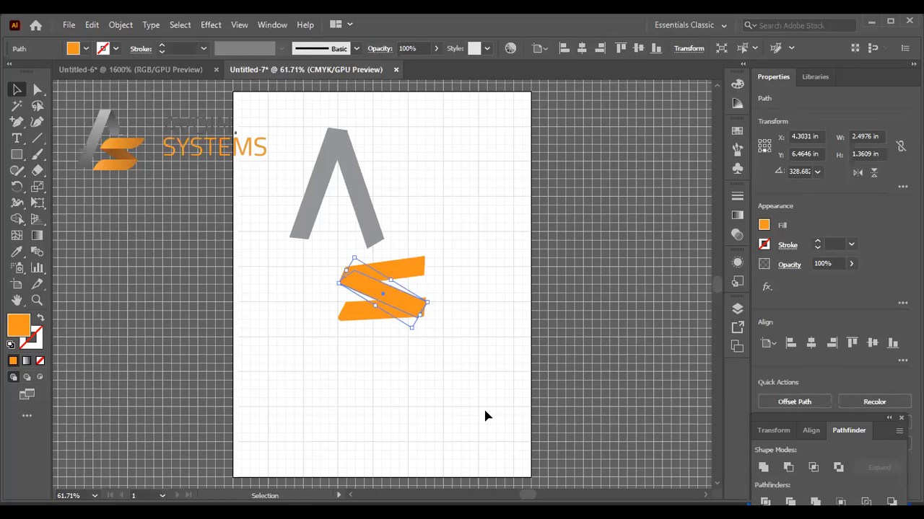
{"action": "key", "text": "Up"}
{"action": "key", "text": "Up"}
{"action": "key", "text": "Up"}
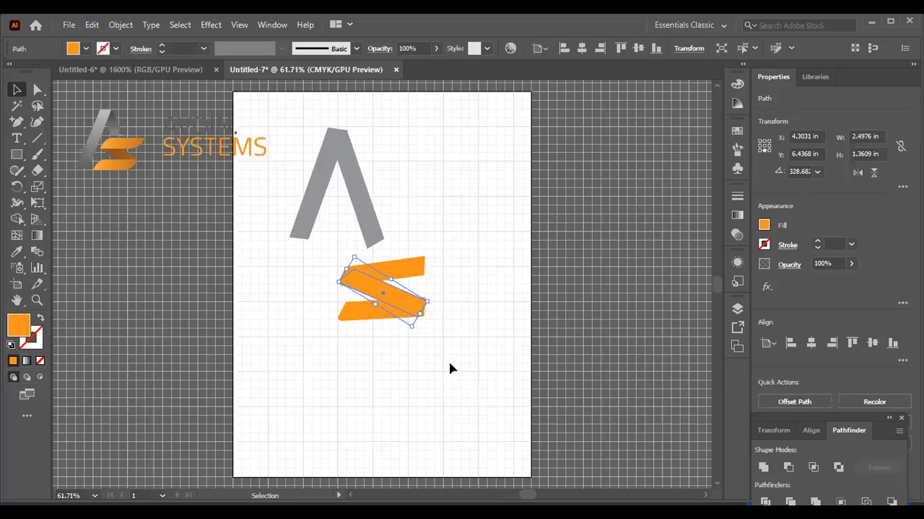
{"action": "left_click", "coordinate": [429, 336]}
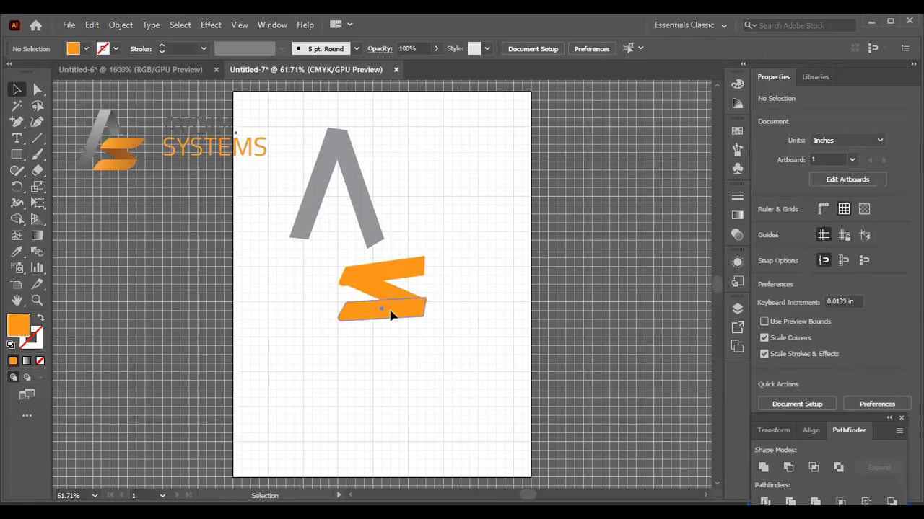
Nudge the bottom bar left about 0.03 in and the diagonal bar slightly further up
{"action": "left_click", "coordinate": [393, 317]}
{"action": "key", "text": "Left"}
{"action": "key", "text": "Left"}
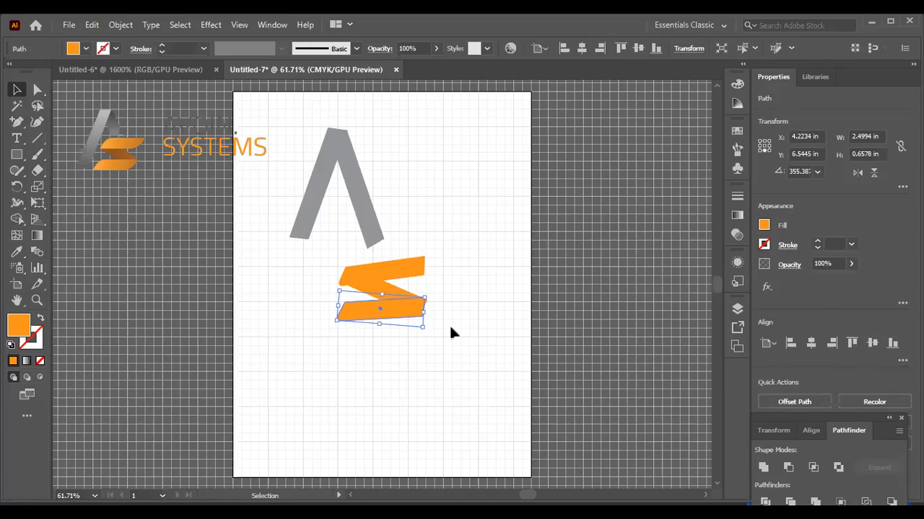
{"action": "left_click", "coordinate": [450, 328]}
{"action": "left_click", "coordinate": [374, 295]}
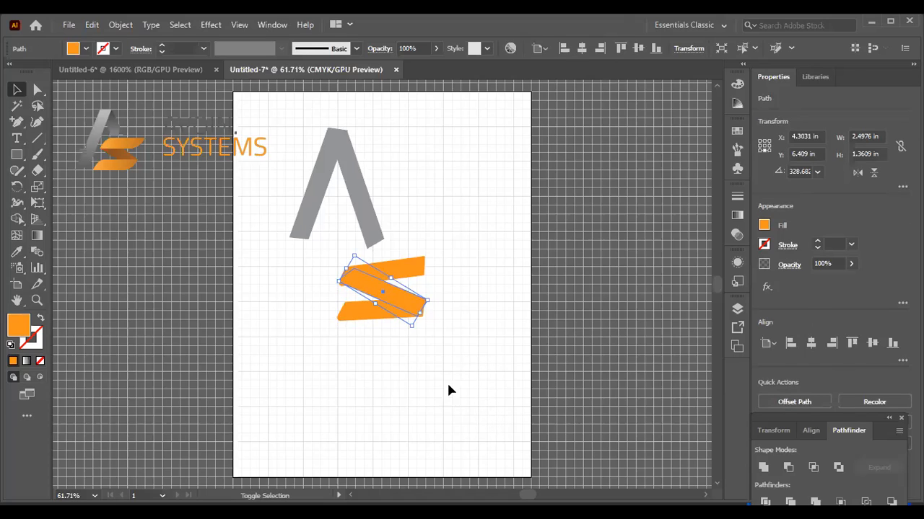
{"action": "left_click", "coordinate": [373, 400]}
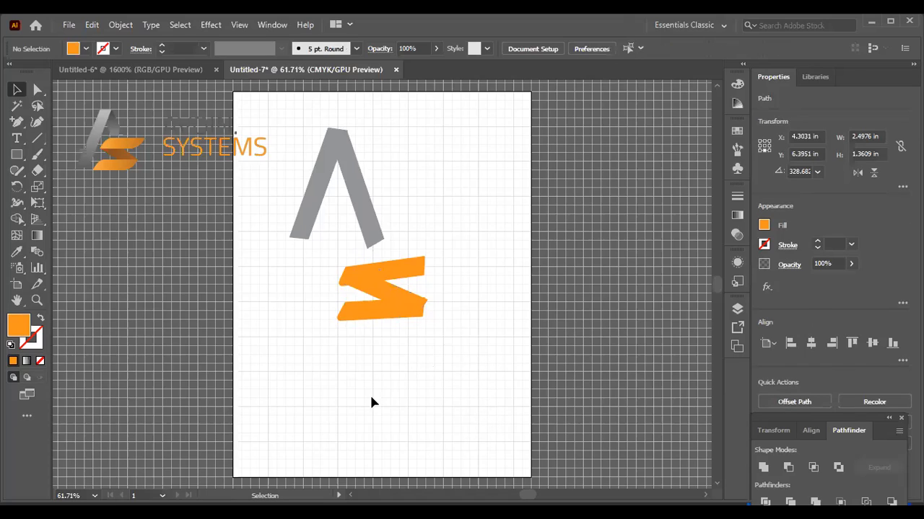
Nudge the top bar up about 0.03 in and rotate it clockwise until its upper edge is nearly level
{"action": "left_click", "coordinate": [377, 274]}
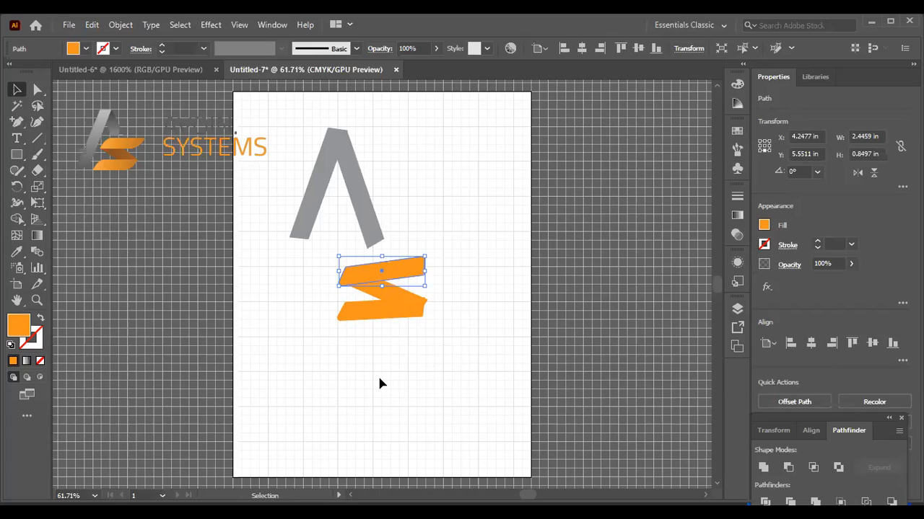
{"action": "key", "text": "Up"}
{"action": "key", "text": "Up"}
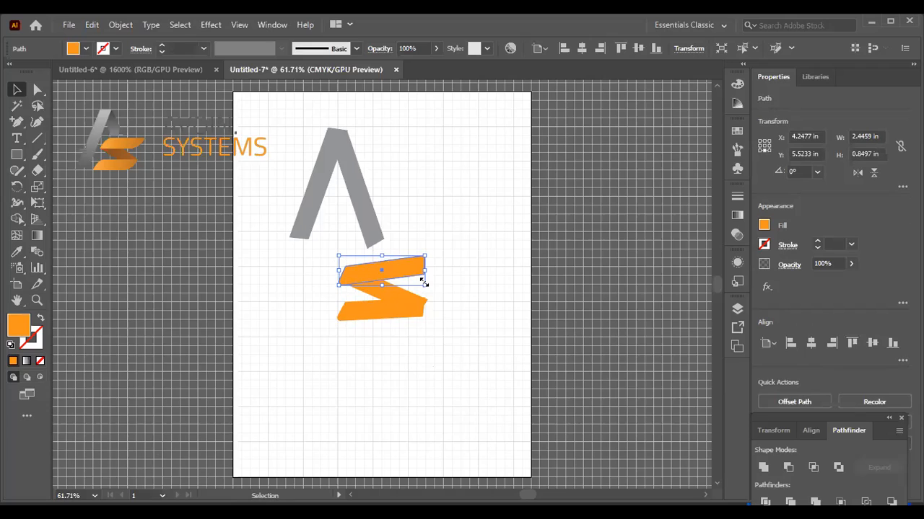
{"action": "left_click_drag", "start_coordinate": [425, 289], "coordinate": [425, 296]}
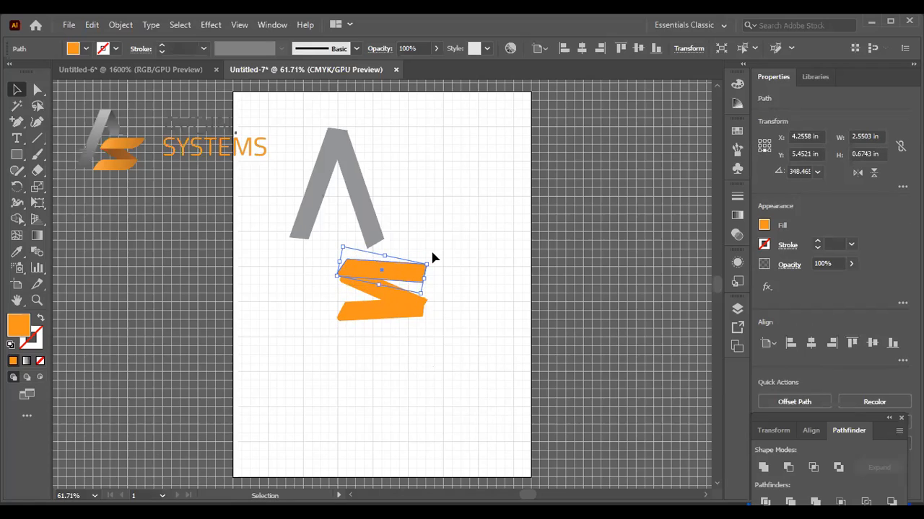
{"action": "left_click_drag", "start_coordinate": [433, 259], "coordinate": [430, 260]}
{"action": "left_click", "coordinate": [447, 329]}
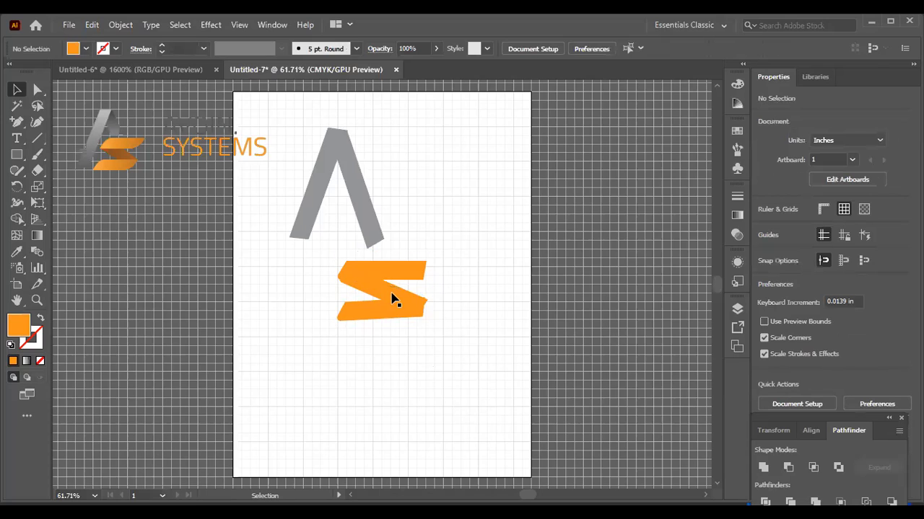
Reposition the diagonal bar slightly right and down, and undo its rotation to about 335°
{"action": "left_click_drag", "start_coordinate": [373, 279], "coordinate": [371, 320]}
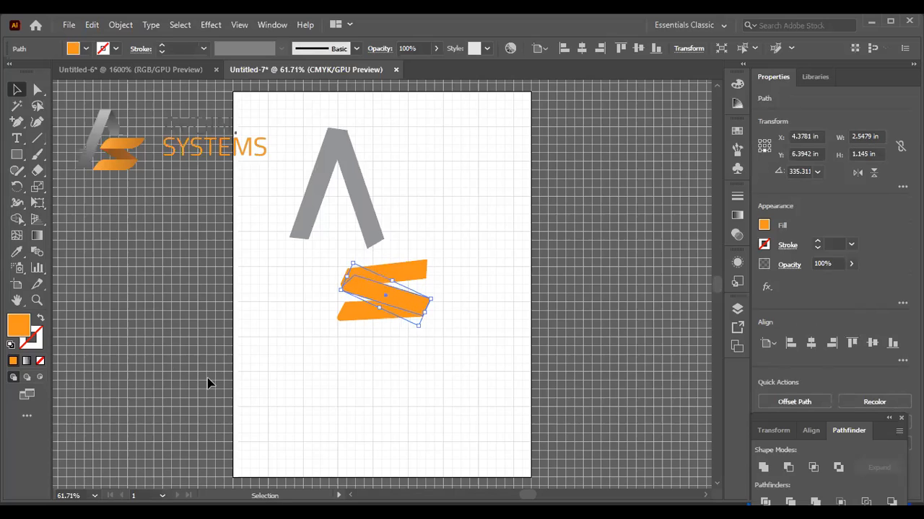
{"action": "key", "text": "z"}
{"action": "key", "text": "v"}
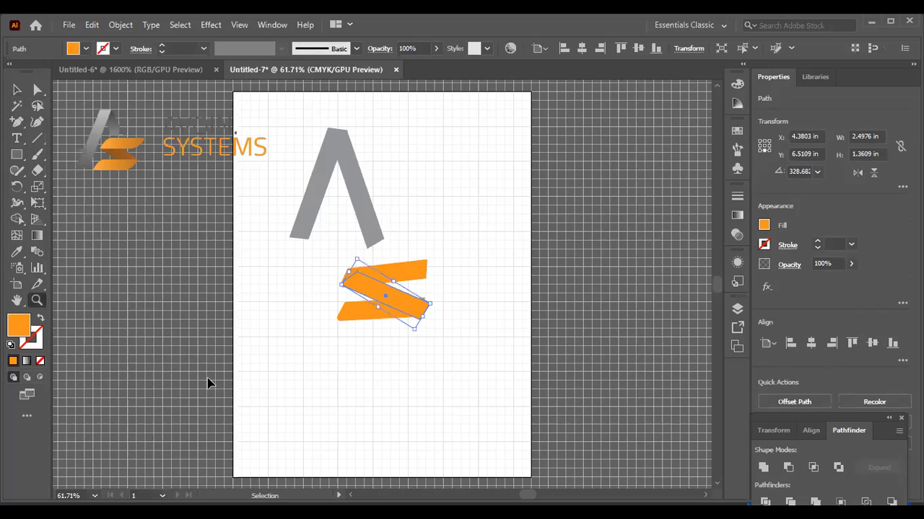
Undo the latest changes to the S bars and rotate the top bar counterclockwise to about 358°
{"action": "key", "text": "z"}
{"action": "key", "text": "ctrl+z"}
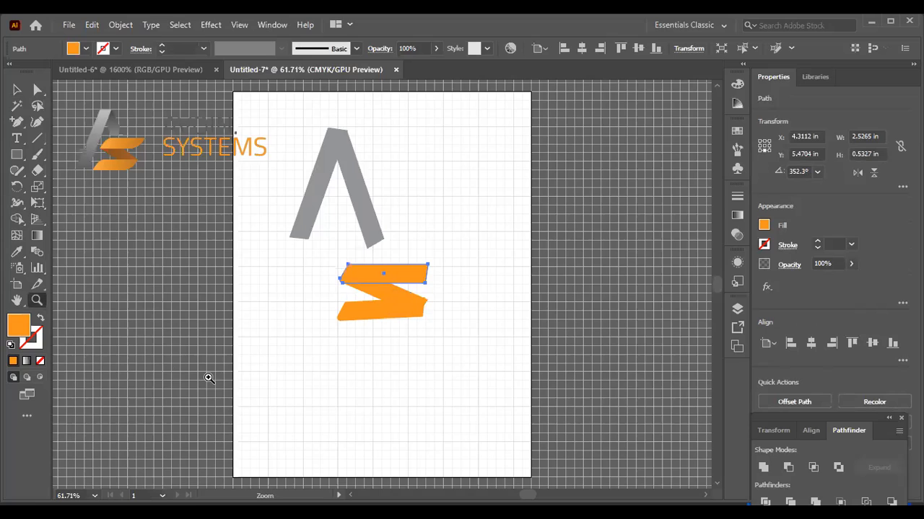
{"action": "left_click", "coordinate": [313, 369]}
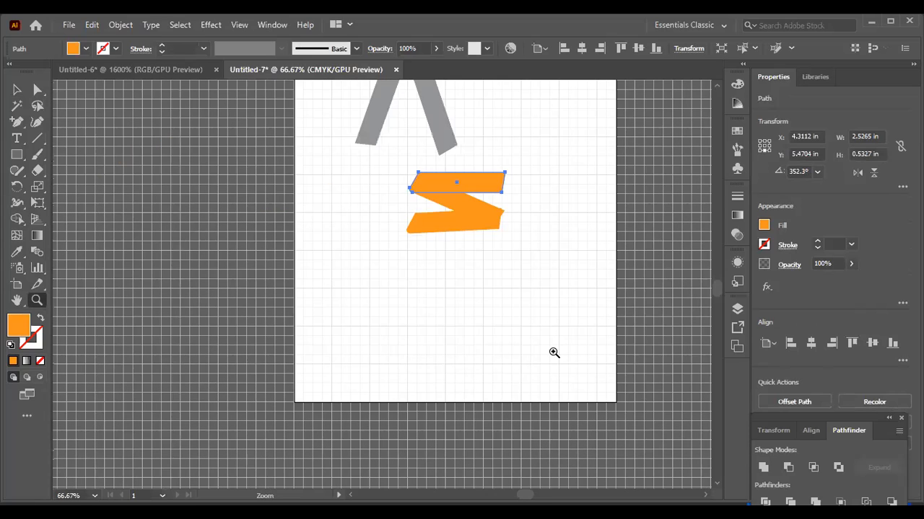
{"action": "left_click", "coordinate": [16, 91]}
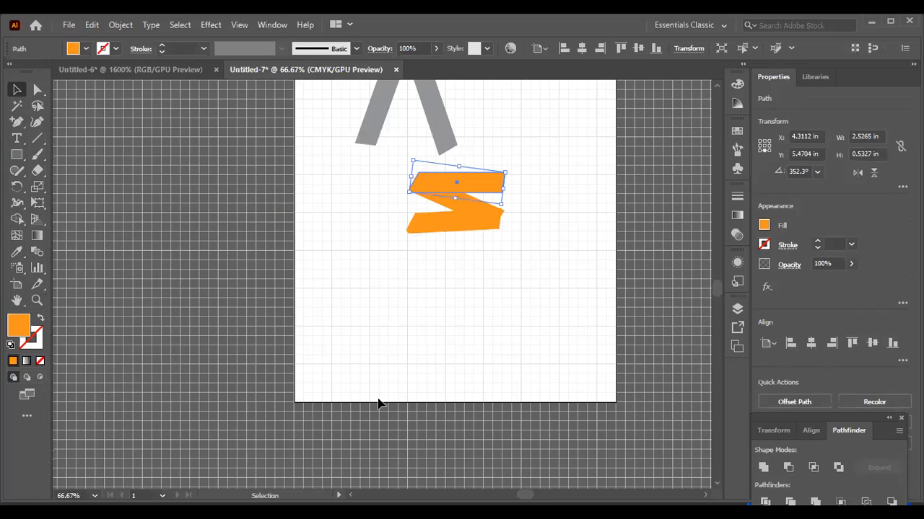
{"action": "scroll", "coordinate": [431, 358], "scroll_direction": "up", "scroll_amount": 5}
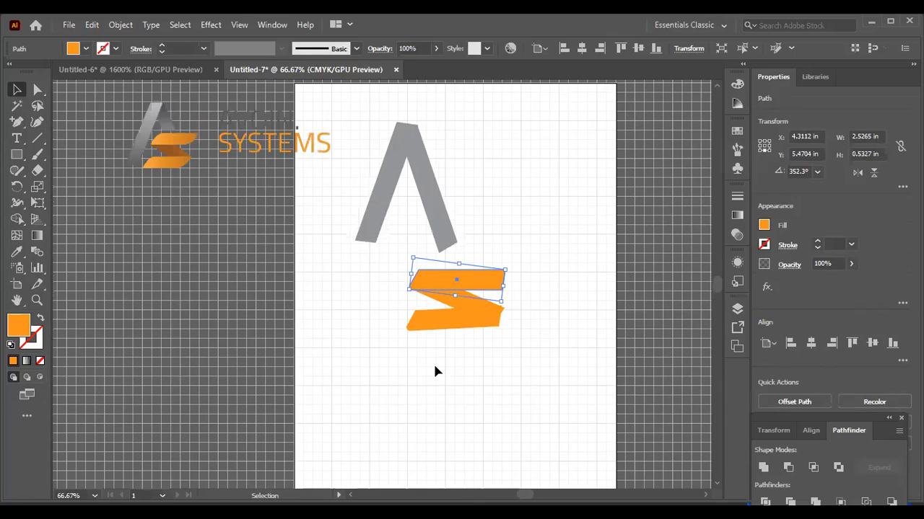
{"action": "scroll", "coordinate": [435, 371], "scroll_direction": "up", "scroll_amount": 1}
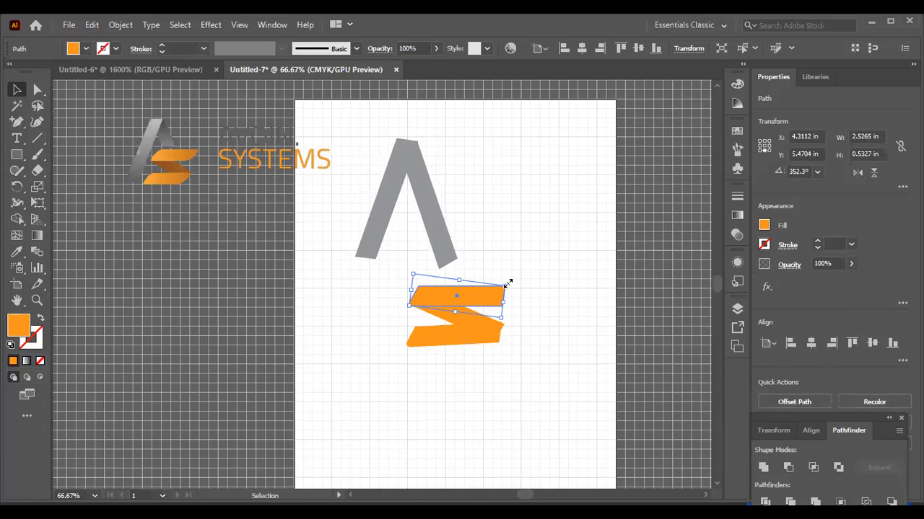
{"action": "left_click_drag", "start_coordinate": [506, 278], "coordinate": [527, 285]}
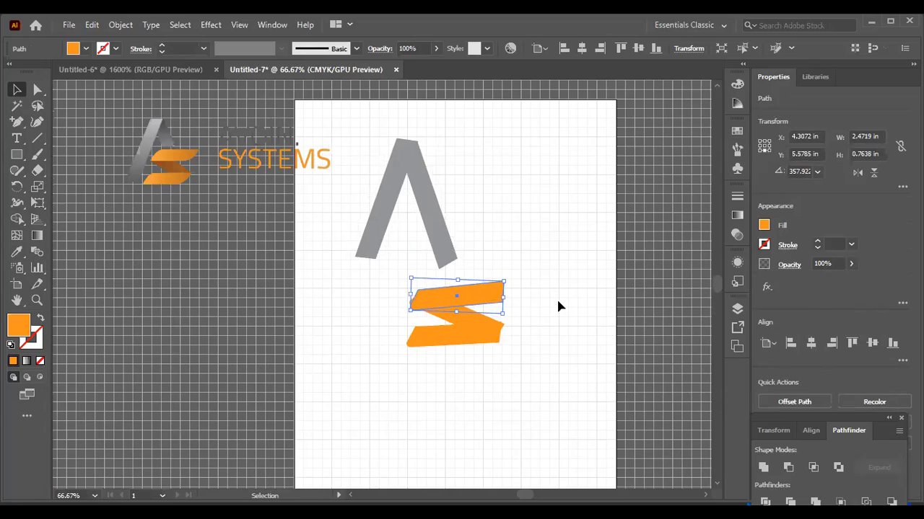
{"action": "left_click", "coordinate": [556, 302]}
Move the diagonal bar slightly right and down, and lower the bottom bar slightly to match
{"action": "left_click_drag", "start_coordinate": [476, 319], "coordinate": [454, 348]}
{"action": "left_click", "coordinate": [525, 367]}
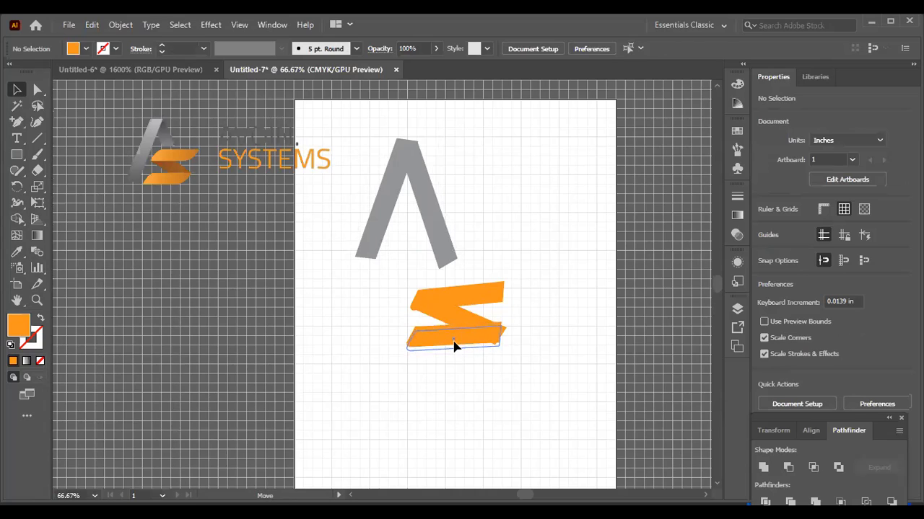
{"action": "left_click", "coordinate": [521, 374]}
Rotate the top bar clockwise to about 352.4° so that its upper edge is level
{"action": "left_click", "coordinate": [488, 298]}
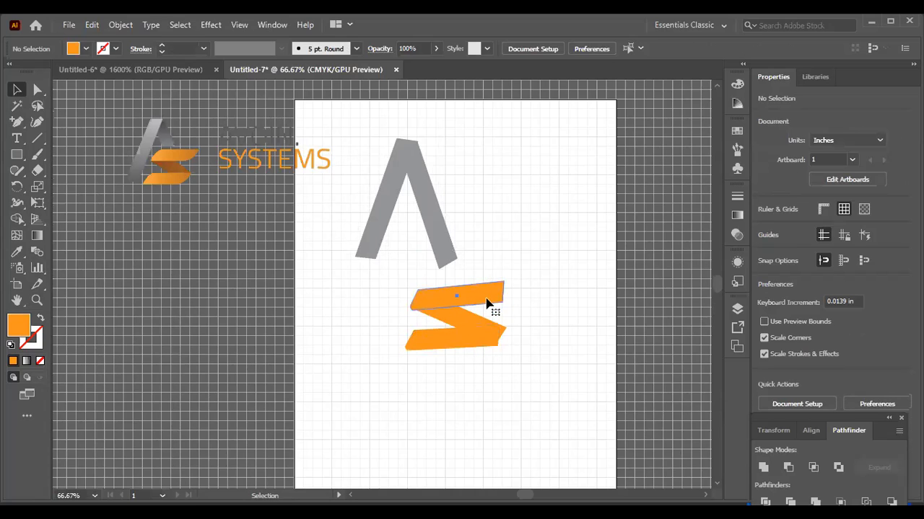
{"action": "left_click_drag", "start_coordinate": [510, 312], "coordinate": [515, 311]}
{"action": "left_click", "coordinate": [517, 311]}
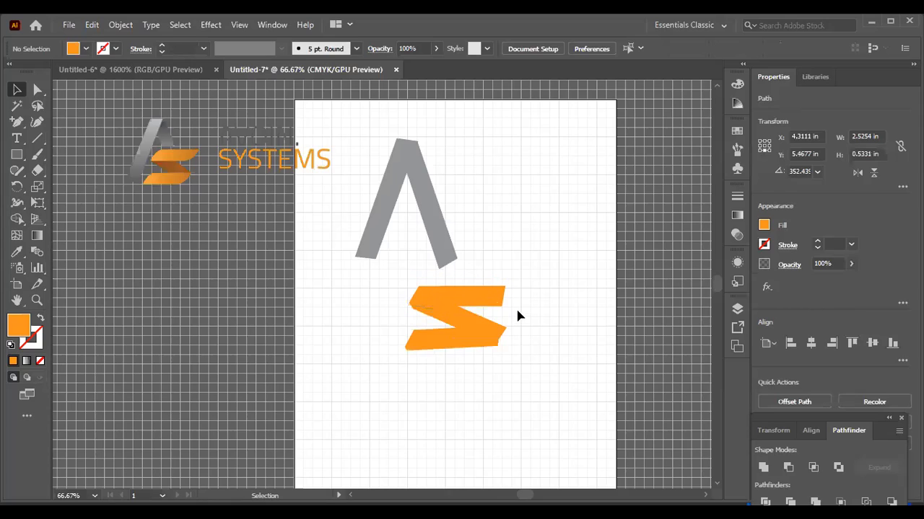
Nudge the diagonal bar slightly left, and the bottom bar slightly down and about 0.03 in right
{"action": "left_click", "coordinate": [436, 314]}
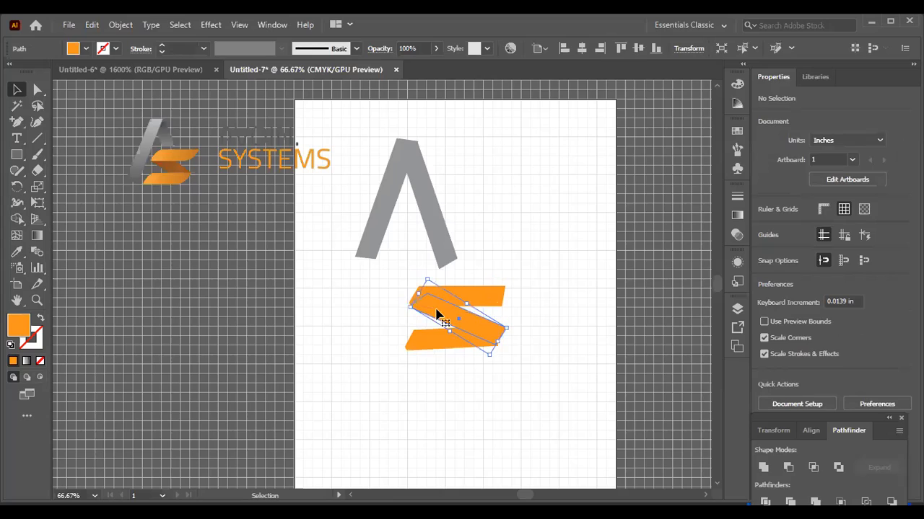
{"action": "left_click_drag", "start_coordinate": [529, 380], "coordinate": [549, 389]}
{"action": "left_click", "coordinate": [474, 396]}
{"action": "left_click", "coordinate": [457, 345]}
{"action": "left_click", "coordinate": [545, 384]}
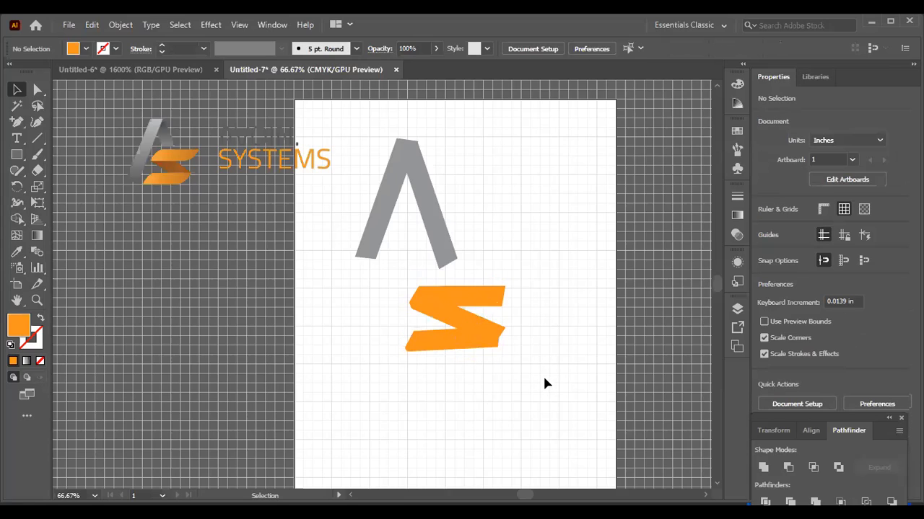
{"action": "left_click", "coordinate": [449, 345]}
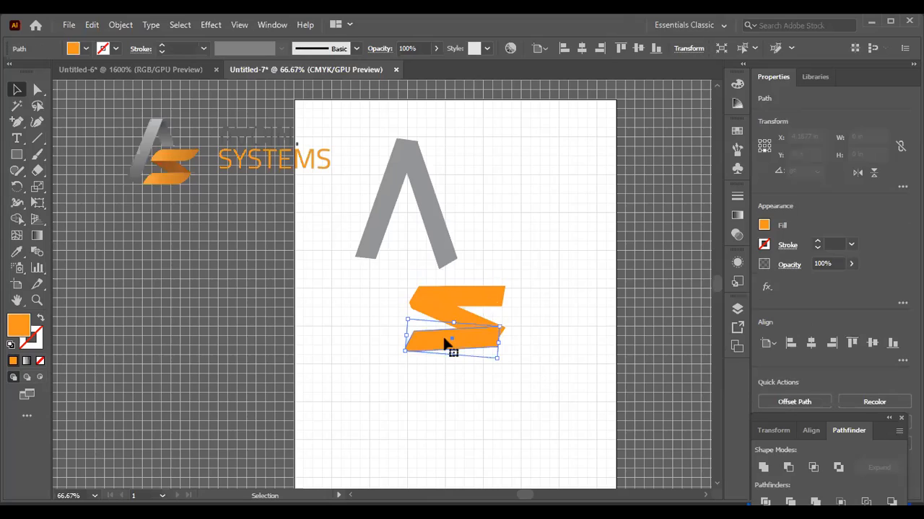
{"action": "key", "text": "Right"}
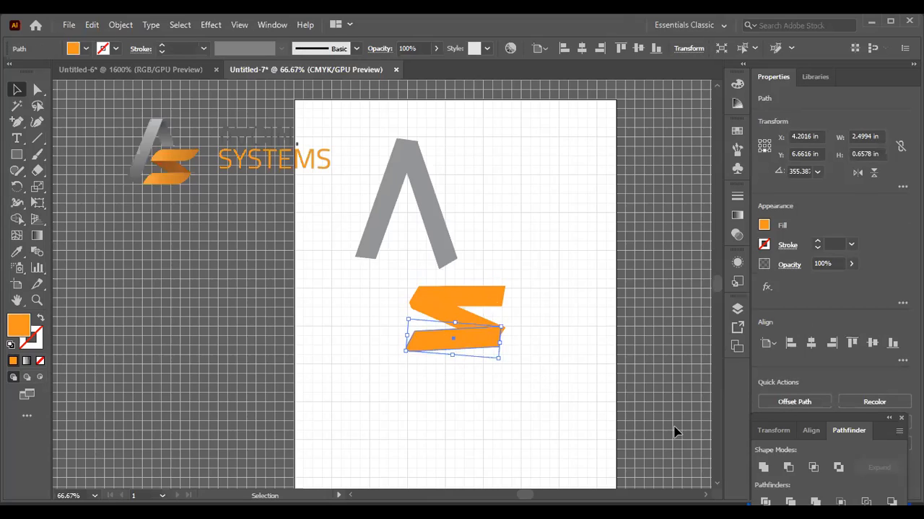
{"action": "left_click", "coordinate": [513, 347]}
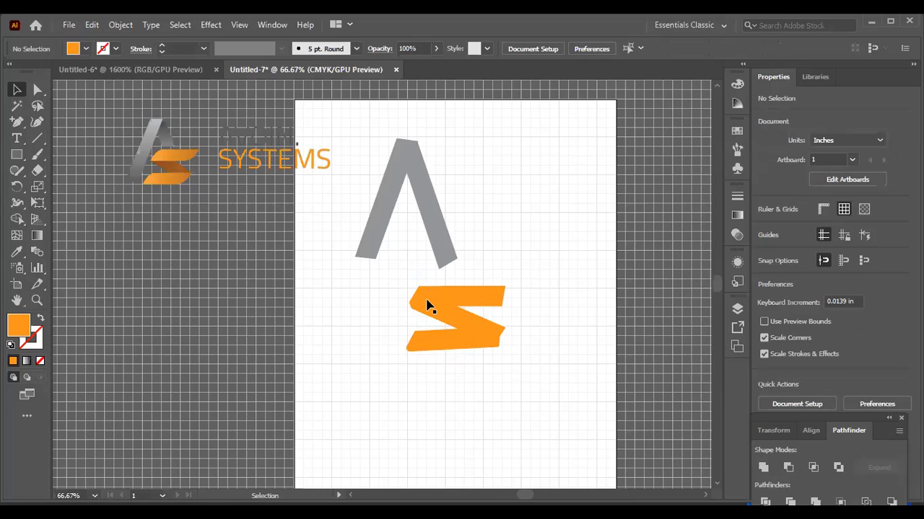
Shift the whole top bar about 0.05 in left using the Direct Selection tool
{"action": "left_click", "coordinate": [494, 301]}
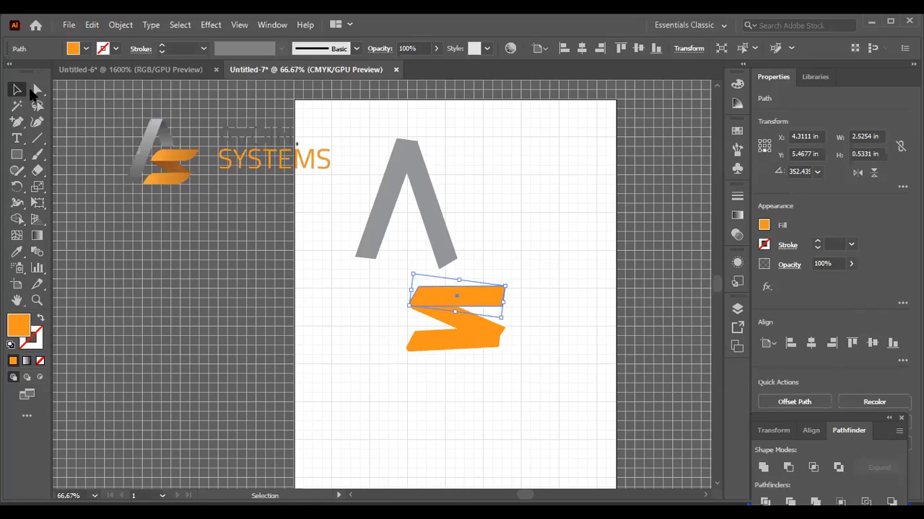
{"action": "left_click", "coordinate": [36, 91]}
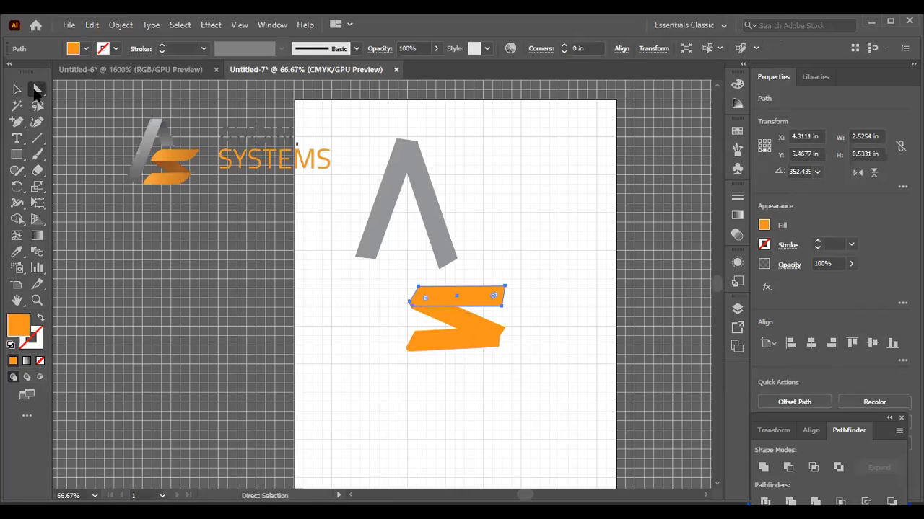
{"action": "left_click", "coordinate": [36, 92]}
{"action": "left_click_drag", "start_coordinate": [502, 305], "coordinate": [499, 306]}
{"action": "left_click", "coordinate": [551, 357]}
Select all three orange bars of the S and group them
{"action": "left_click_drag", "start_coordinate": [398, 294], "coordinate": [474, 363]}
{"action": "right_click", "coordinate": [469, 331]}
{"action": "left_click", "coordinate": [495, 137]}
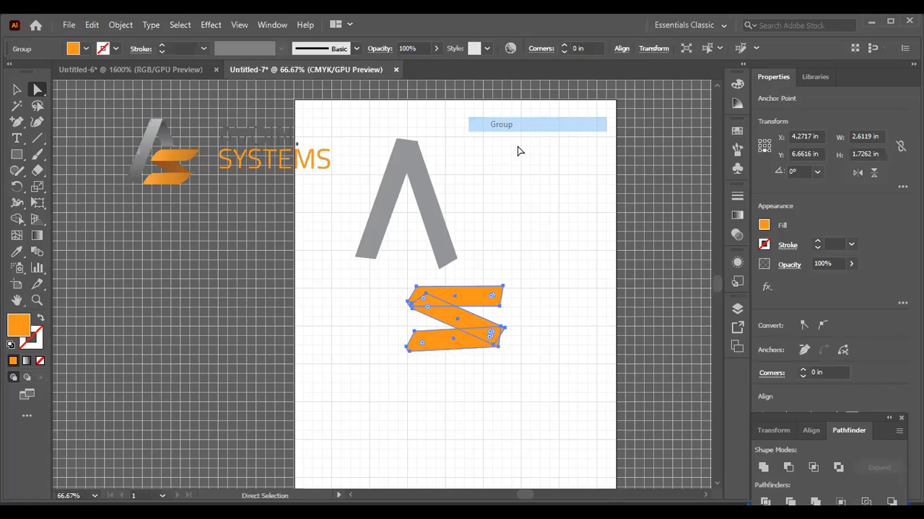
{"action": "left_click", "coordinate": [561, 392]}
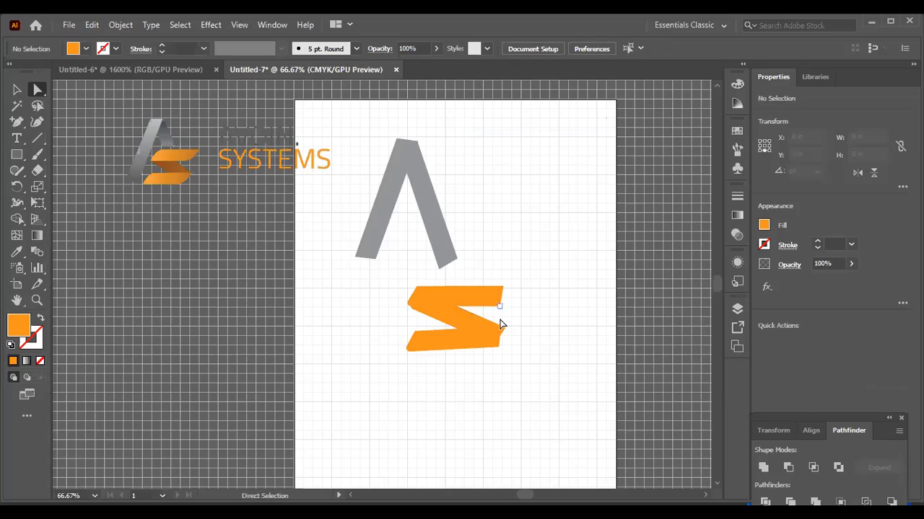
Slant the top bar's right end by shifting its lower-right anchor slightly left and its upper-right anchor slightly right
{"action": "left_click", "coordinate": [500, 303]}
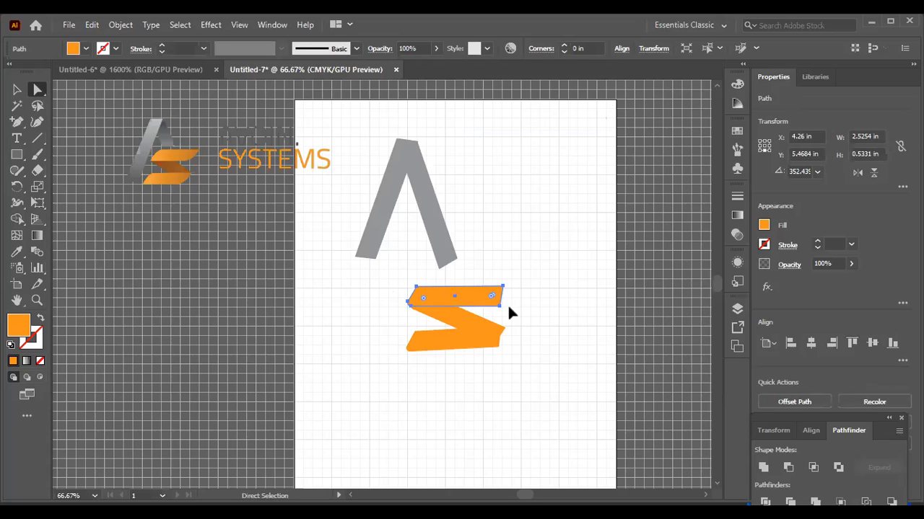
{"action": "mouse_move", "coordinate": [501, 308]}
{"action": "left_mouse_down"}
{"action": "mouse_move", "coordinate": [495, 316]}
{"action": "mouse_move", "coordinate": [496, 306]}
{"action": "left_mouse_up"}
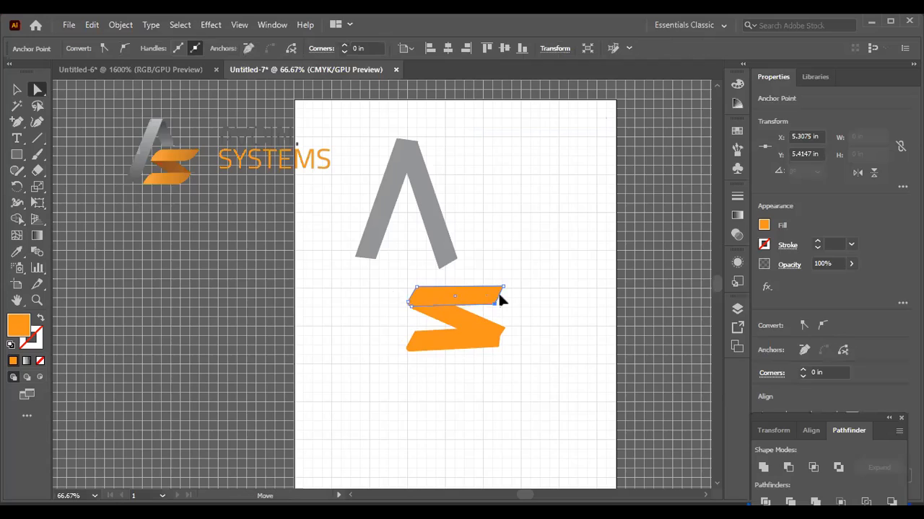
{"action": "left_click", "coordinate": [503, 287]}
{"action": "left_click", "coordinate": [495, 304]}
{"action": "left_click_drag", "start_coordinate": [497, 299], "coordinate": [498, 302]}
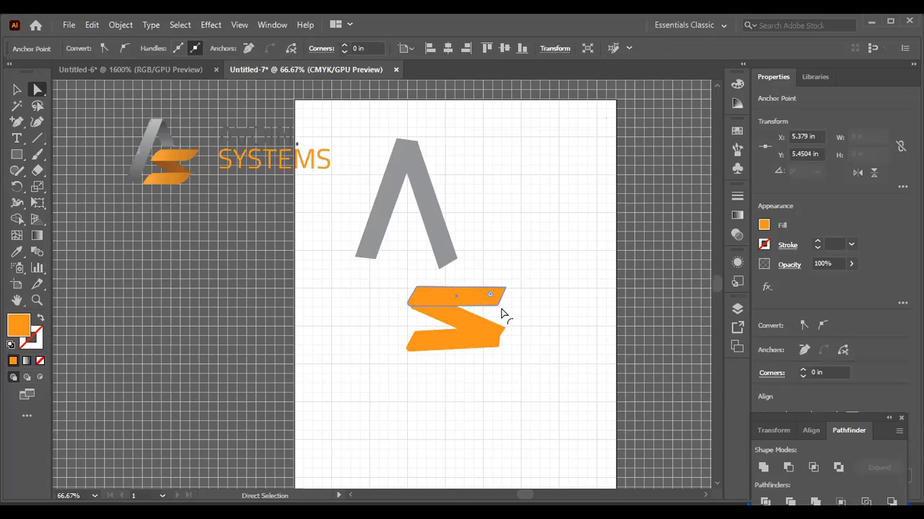
Round the lower-right corner of the top bar with its live corner control
{"action": "left_click", "coordinate": [497, 306]}
{"action": "mouse_move", "coordinate": [491, 293]}
{"action": "left_mouse_down"}
{"action": "mouse_move", "coordinate": [506, 312]}
{"action": "mouse_move", "coordinate": [504, 301]}
{"action": "left_mouse_up"}
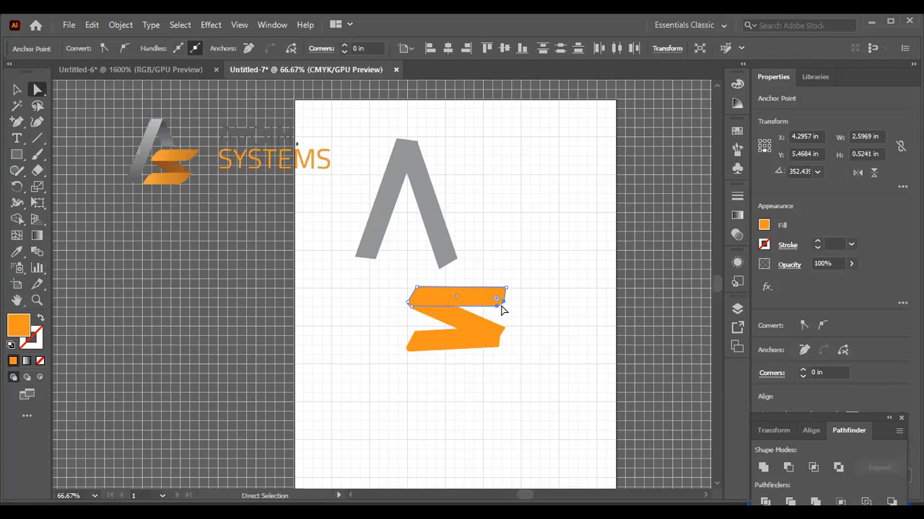
{"action": "left_click", "coordinate": [521, 305]}
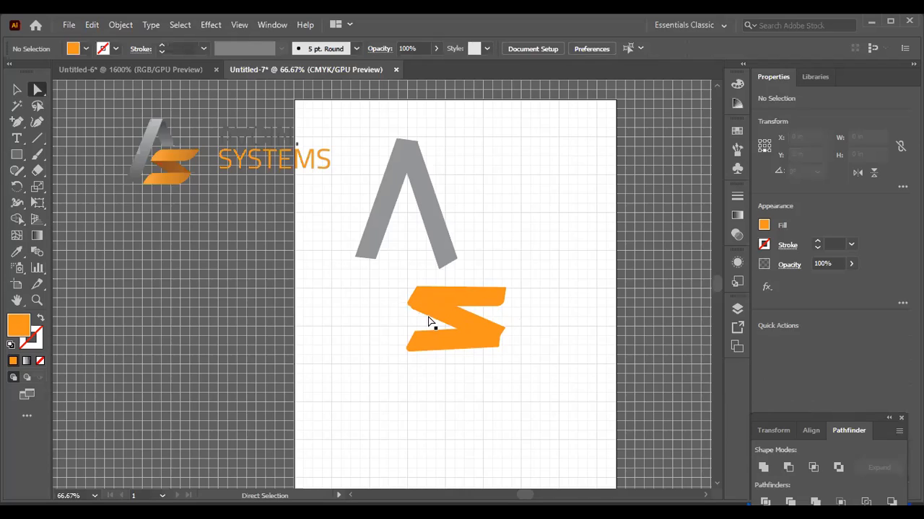
Round the corners of the bottom bar to a radius of about 0.052 in
{"action": "left_click", "coordinate": [488, 337]}
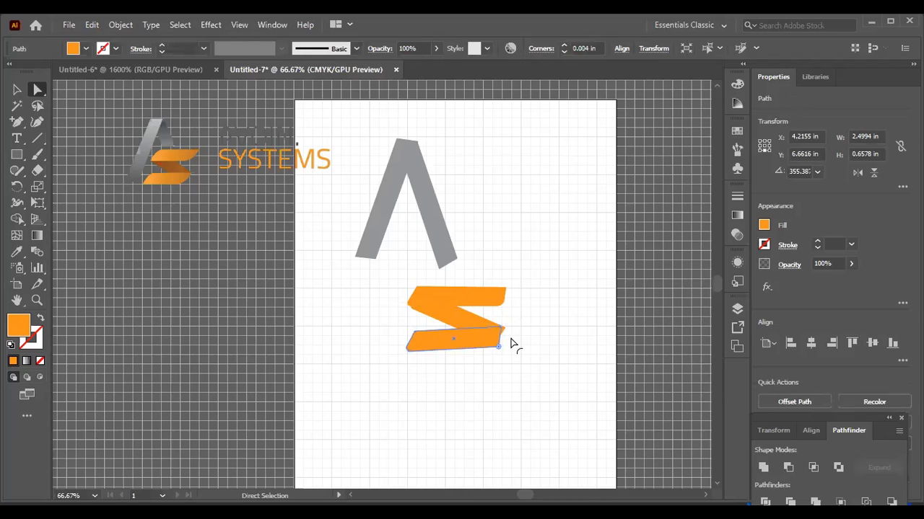
{"action": "mouse_move", "coordinate": [491, 337]}
{"action": "left_mouse_down"}
{"action": "mouse_move", "coordinate": [509, 339]}
{"action": "mouse_move", "coordinate": [495, 338]}
{"action": "mouse_move", "coordinate": [499, 347]}
{"action": "mouse_move", "coordinate": [503, 338]}
{"action": "left_mouse_up"}
{"action": "left_click", "coordinate": [498, 361]}
Reposition the bottom bar to about X 4.34 in, Y 6.63 in, beneath the diagonal bar's right end
{"action": "mouse_move", "coordinate": [473, 347]}
{"action": "left_mouse_down"}
{"action": "mouse_move", "coordinate": [515, 353]}
{"action": "mouse_move", "coordinate": [473, 351]}
{"action": "left_mouse_up"}
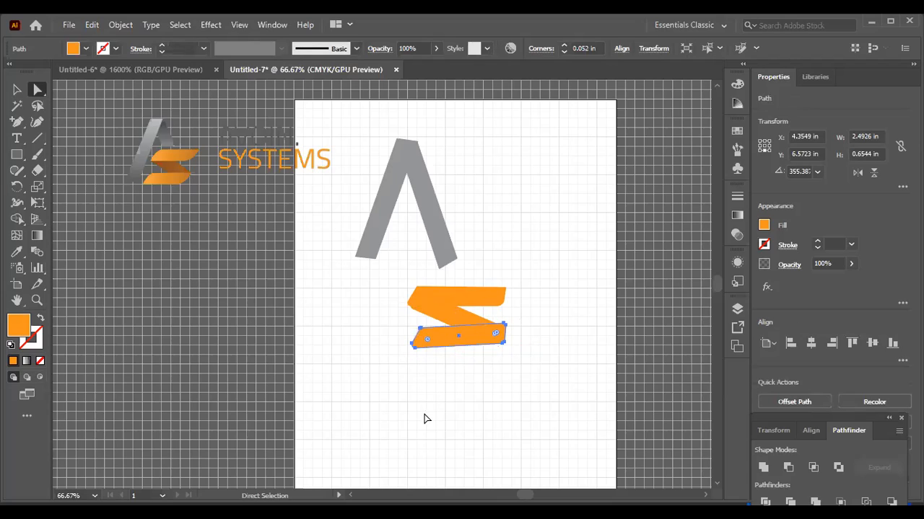
{"action": "left_click", "coordinate": [468, 405]}
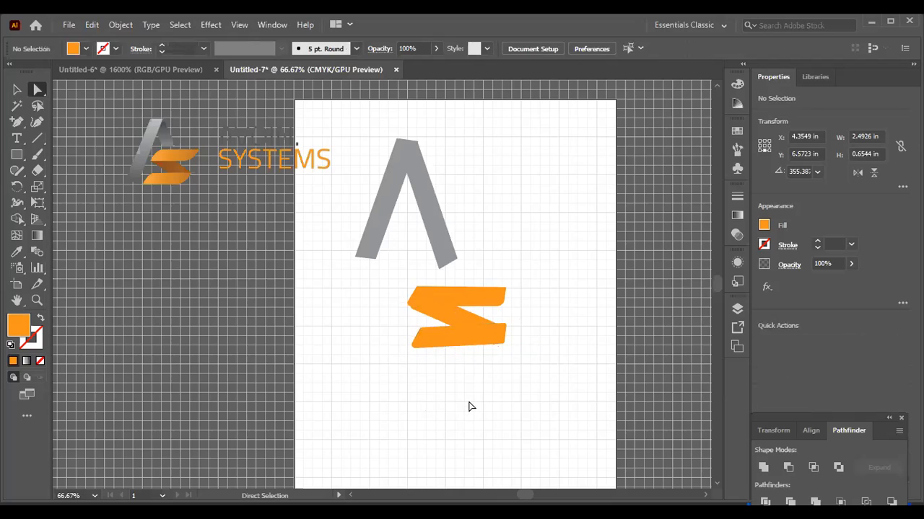
{"action": "mouse_move", "coordinate": [463, 340]}
{"action": "left_mouse_down"}
{"action": "mouse_move", "coordinate": [449, 344]}
{"action": "mouse_move", "coordinate": [477, 341]}
{"action": "left_mouse_up"}
{"action": "left_click", "coordinate": [465, 374]}
{"action": "left_click", "coordinate": [469, 342]}
{"action": "left_click", "coordinate": [484, 396]}
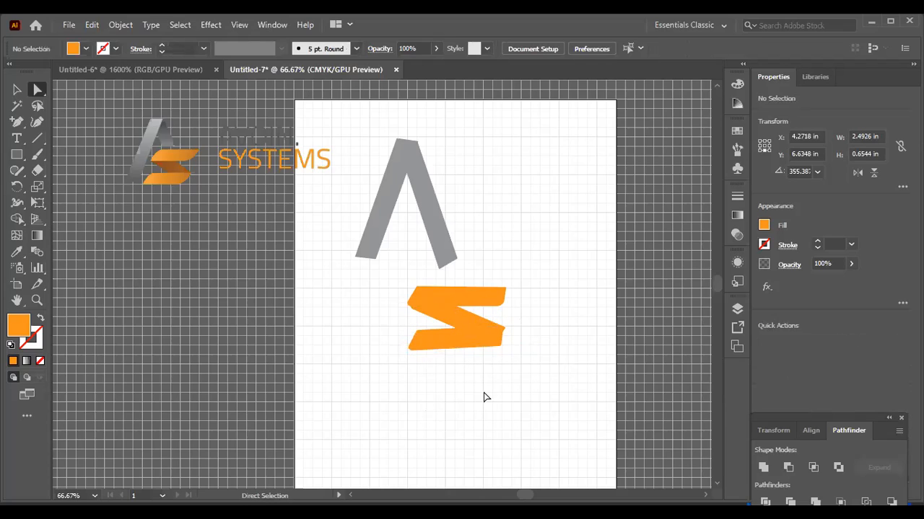
{"action": "left_click", "coordinate": [489, 346]}
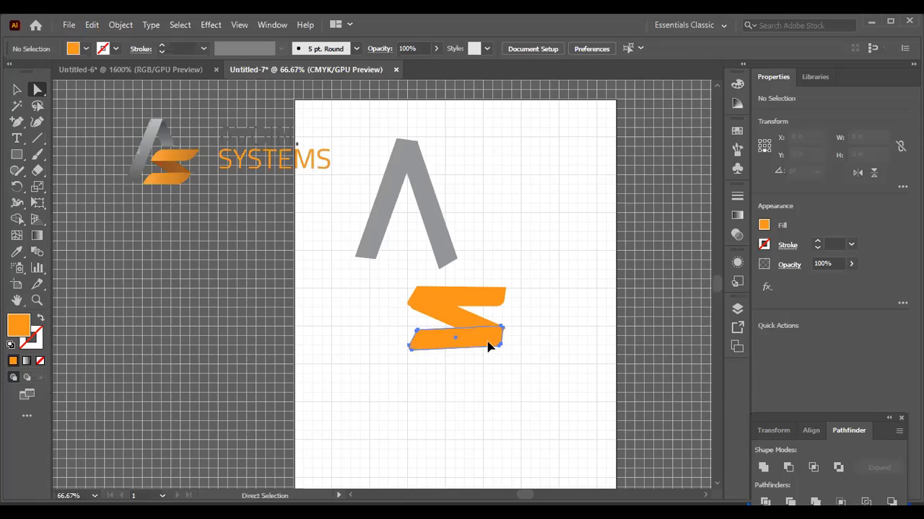
{"action": "left_click", "coordinate": [489, 345]}
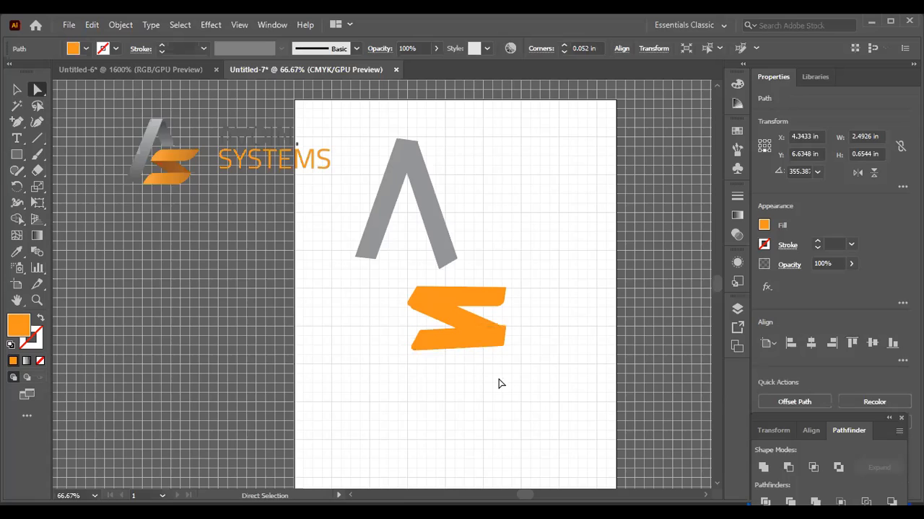
{"action": "left_click", "coordinate": [497, 383]}
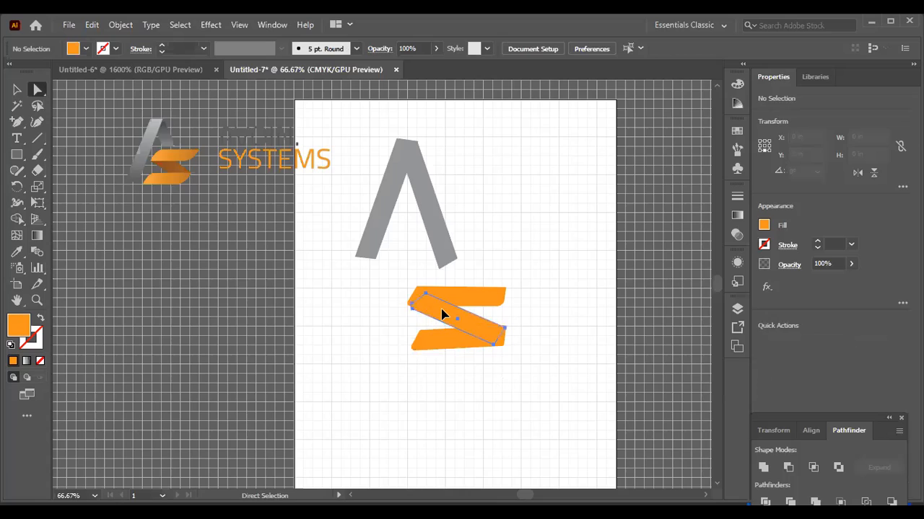
Reposition the diagonal bar to about X 4.29 in, Y 6.43 in so its ends meet the top and bottom bars
{"action": "left_click", "coordinate": [442, 314]}
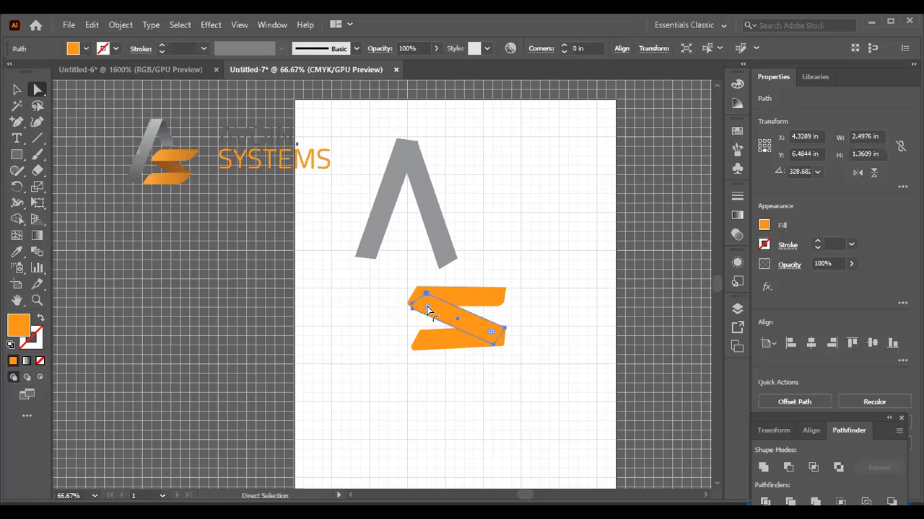
{"action": "left_click_drag", "start_coordinate": [412, 308], "coordinate": [408, 303]}
{"action": "left_click", "coordinate": [587, 354]}
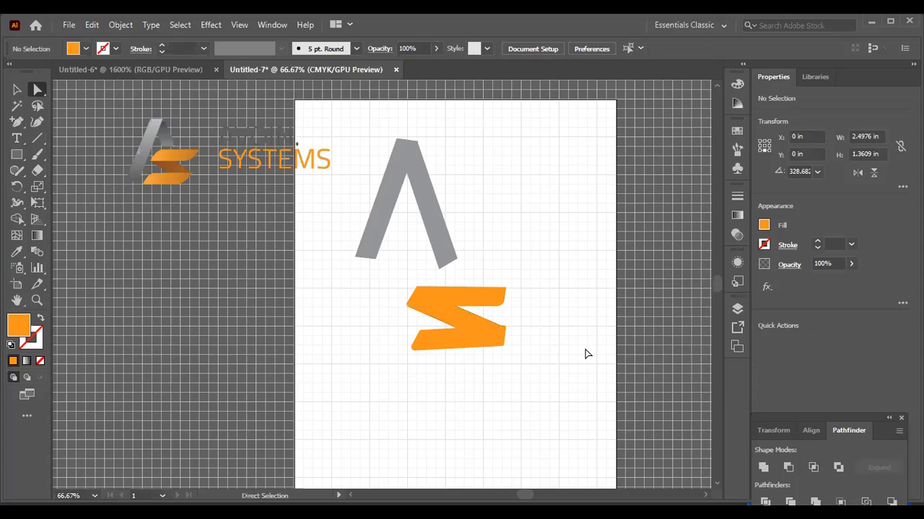
{"action": "left_click", "coordinate": [465, 327]}
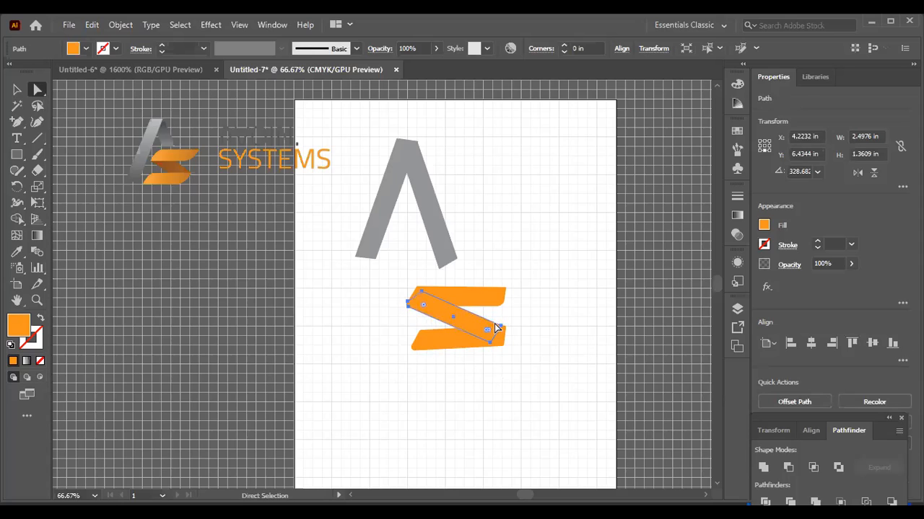
{"action": "left_click_drag", "start_coordinate": [503, 329], "coordinate": [505, 330]}
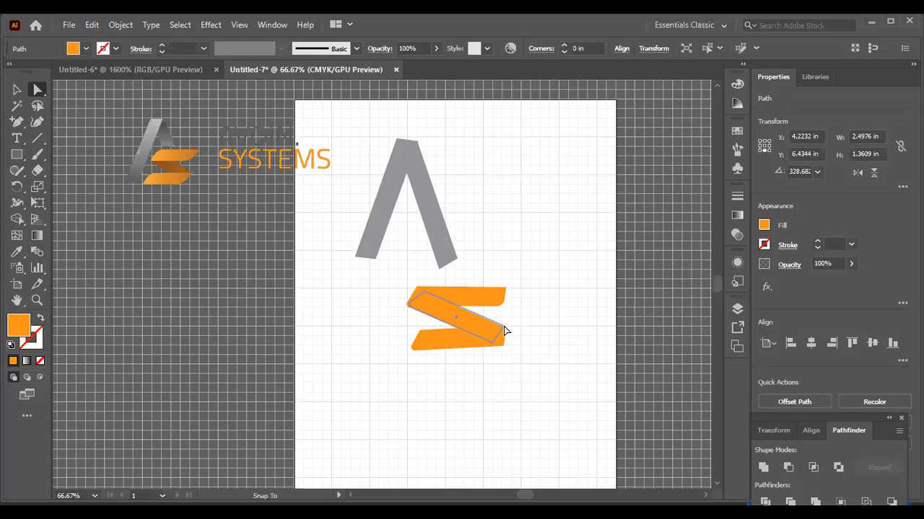
{"action": "left_click", "coordinate": [523, 373]}
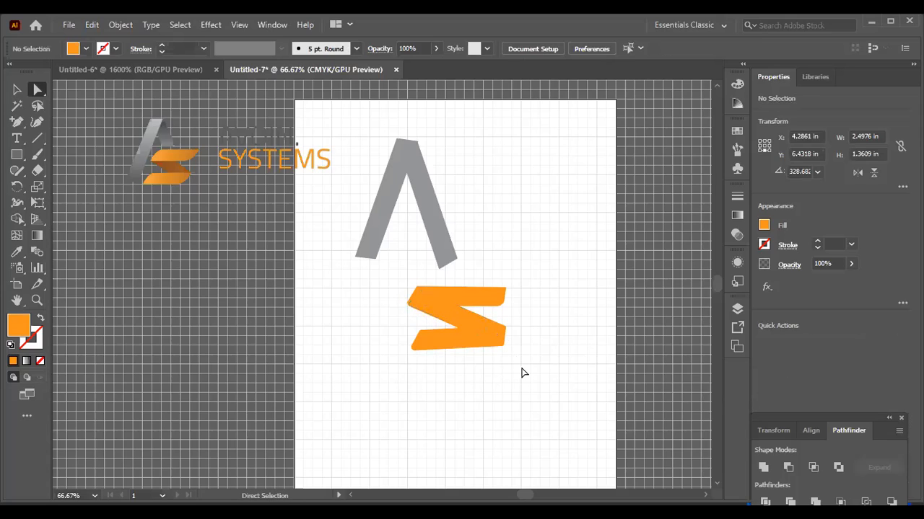
{"action": "left_click", "coordinate": [427, 346]}
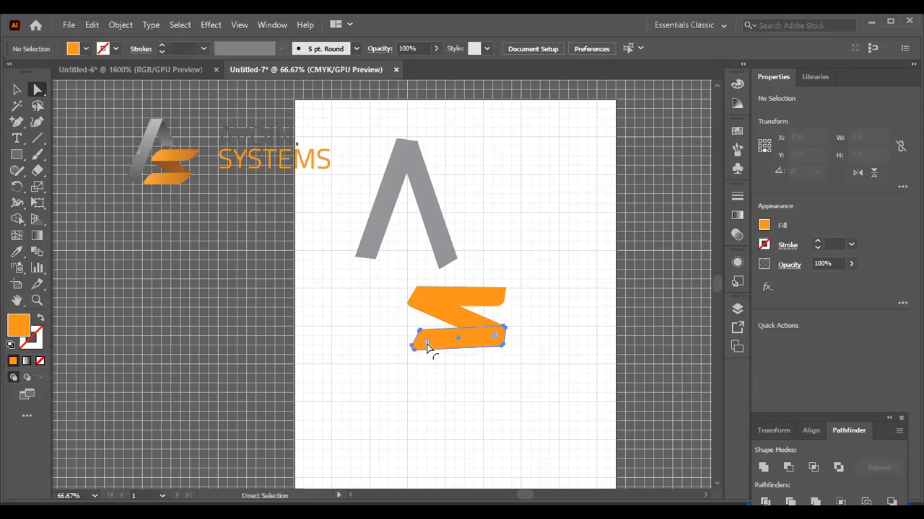
{"action": "left_click", "coordinate": [417, 400]}
{"action": "left_click", "coordinate": [503, 299]}
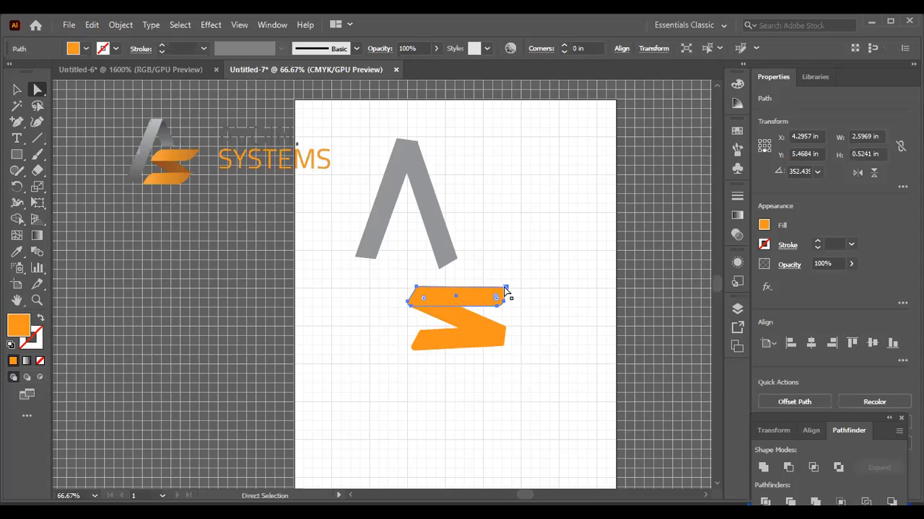
{"action": "left_click", "coordinate": [505, 288]}
{"action": "left_click", "coordinate": [535, 293]}
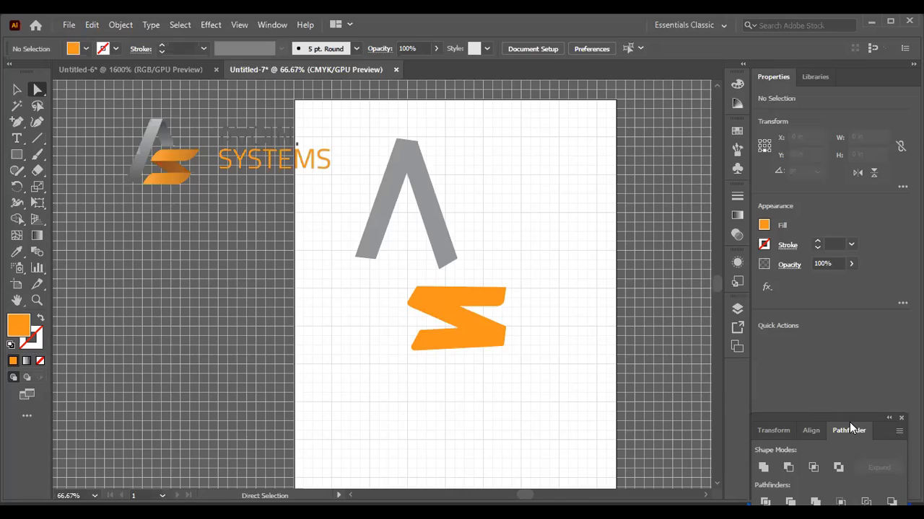
Open the gradient settings and load the Orange, Yellow preset as the current fill
{"action": "left_click", "coordinate": [745, 85]}
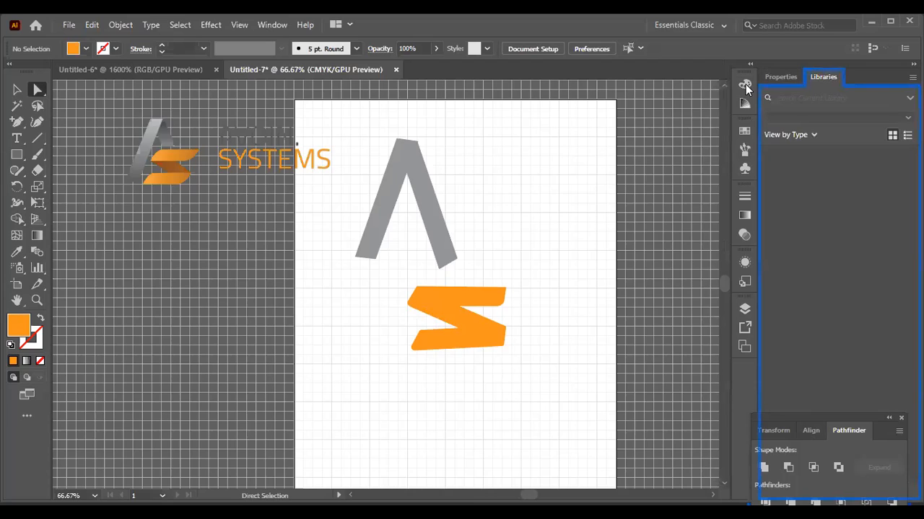
{"action": "left_click", "coordinate": [781, 76]}
{"action": "left_click", "coordinate": [736, 131]}
{"action": "left_click", "coordinate": [737, 131]}
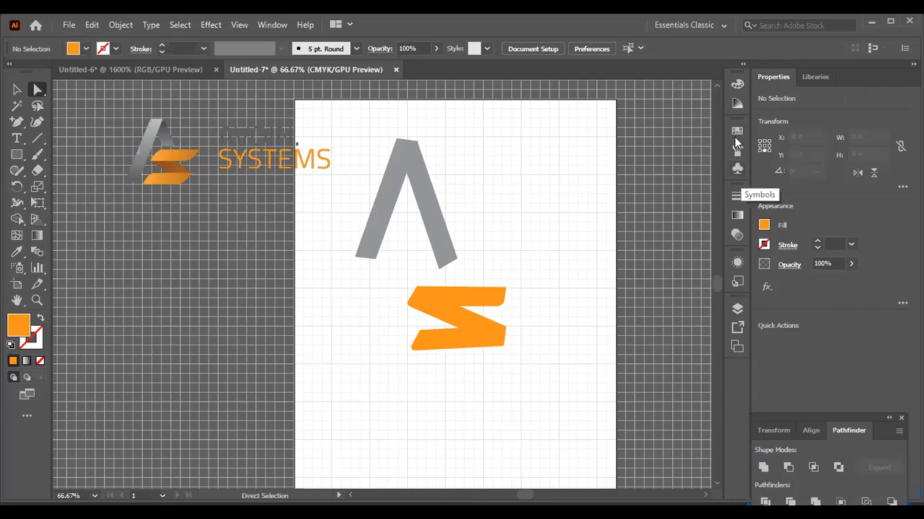
{"action": "left_click", "coordinate": [734, 214]}
{"action": "left_click", "coordinate": [735, 214]}
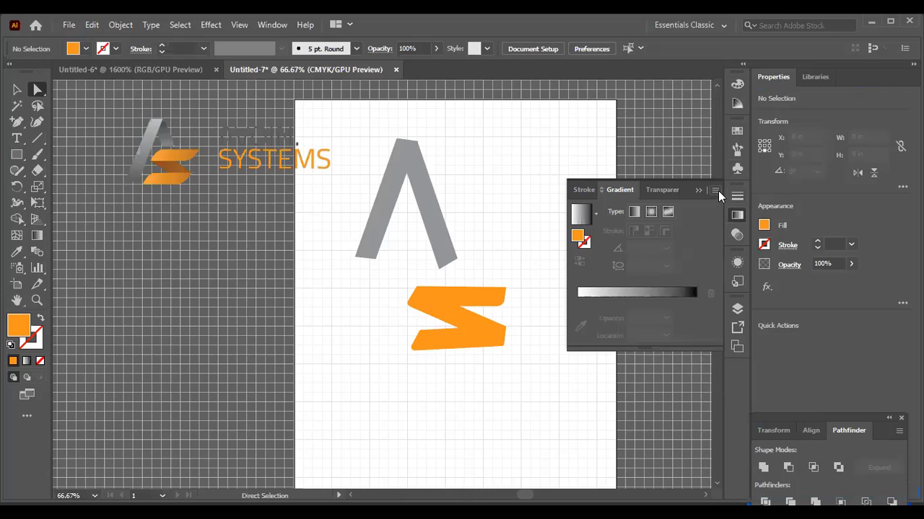
{"action": "left_click", "coordinate": [716, 191]}
{"action": "left_click", "coordinate": [715, 191]}
{"action": "left_click", "coordinate": [595, 216]}
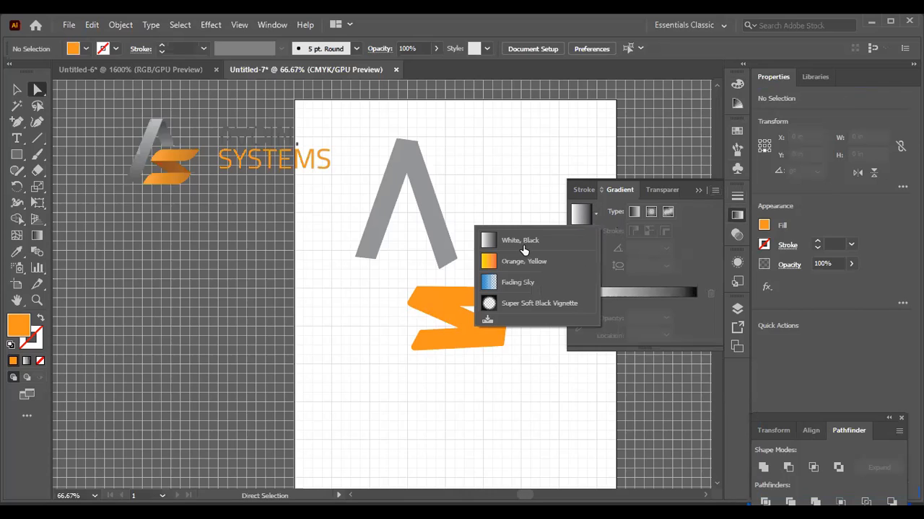
{"action": "left_click", "coordinate": [498, 263]}
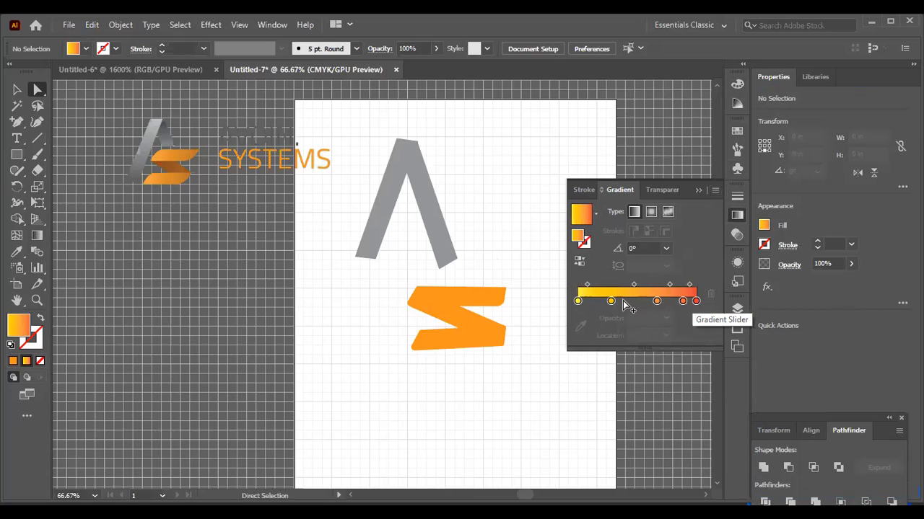
{"action": "left_click", "coordinate": [657, 302]}
{"action": "left_click_drag", "start_coordinate": [658, 302], "coordinate": [656, 301]}
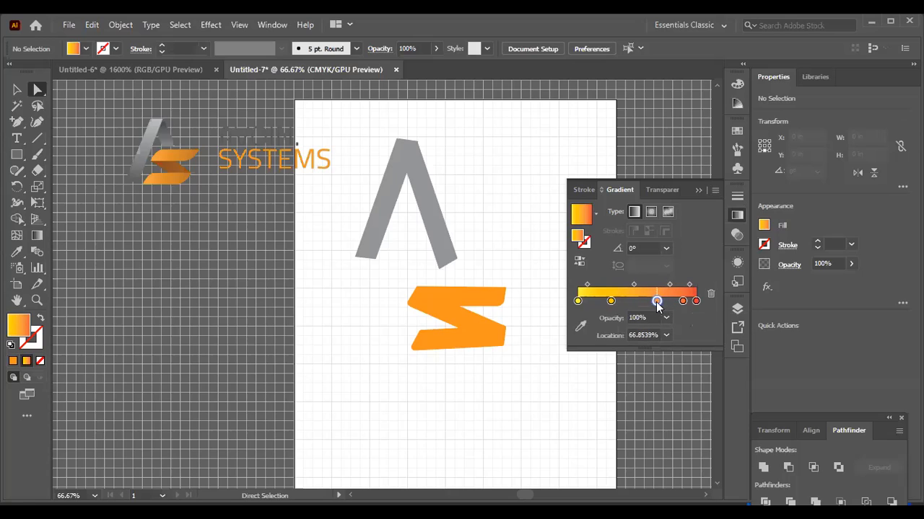
Group the three orange bars that form the S
{"action": "left_click", "coordinate": [448, 317]}
{"action": "left_click", "coordinate": [365, 316]}
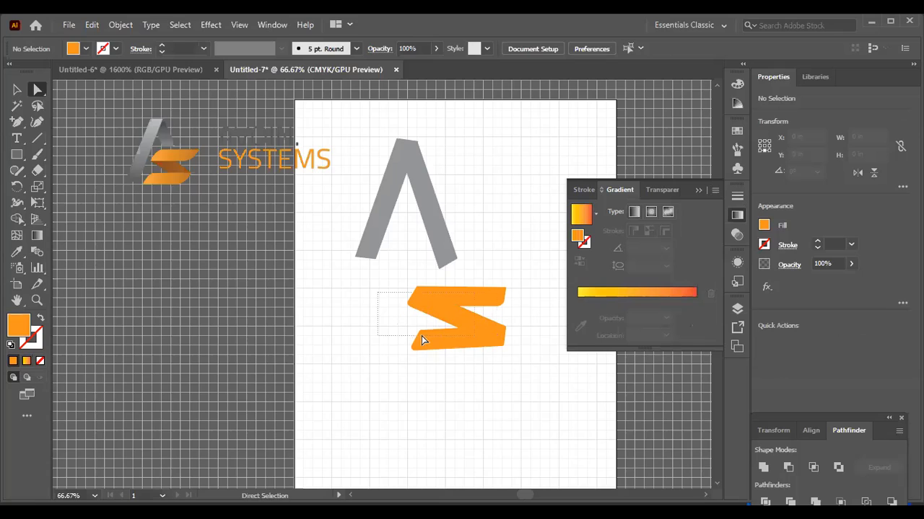
{"action": "left_click_drag", "start_coordinate": [421, 338], "coordinate": [488, 334]}
{"action": "right_click", "coordinate": [453, 320]}
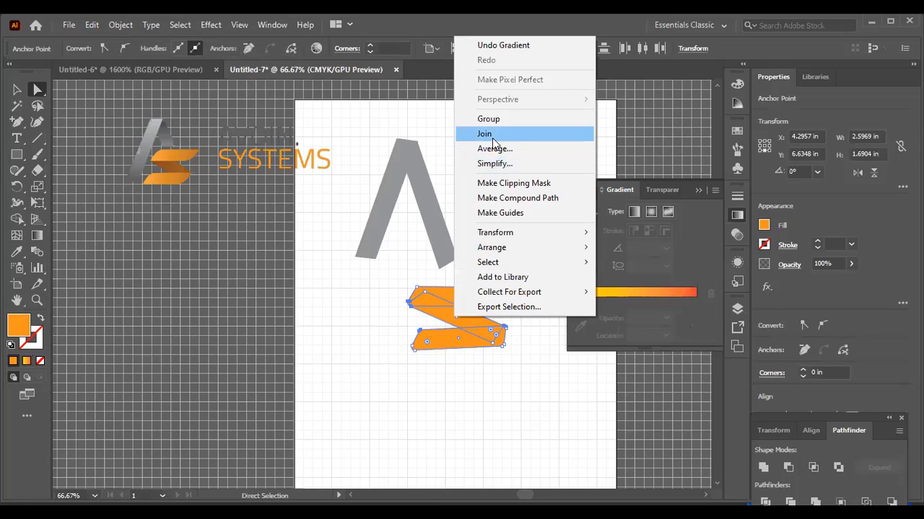
{"action": "left_click", "coordinate": [488, 119]}
{"action": "left_click", "coordinate": [531, 386]}
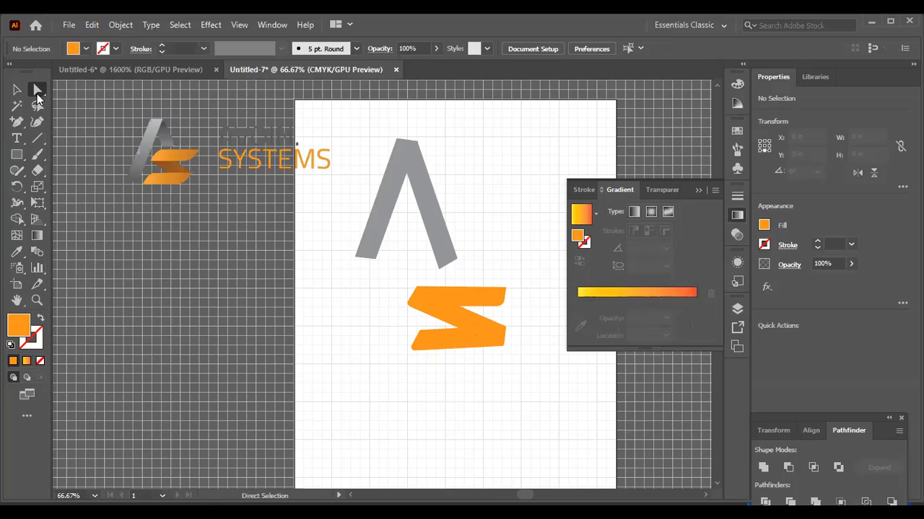
Fill the grouped S bars with the Orange, Yellow gradient and shift its inner stops inward, the amber one to about 39.3%
{"action": "left_click_drag", "start_coordinate": [38, 100], "coordinate": [82, 93]}
{"action": "left_click", "coordinate": [448, 313]}
{"action": "left_click", "coordinate": [301, 252]}
{"action": "left_click", "coordinate": [652, 292]}
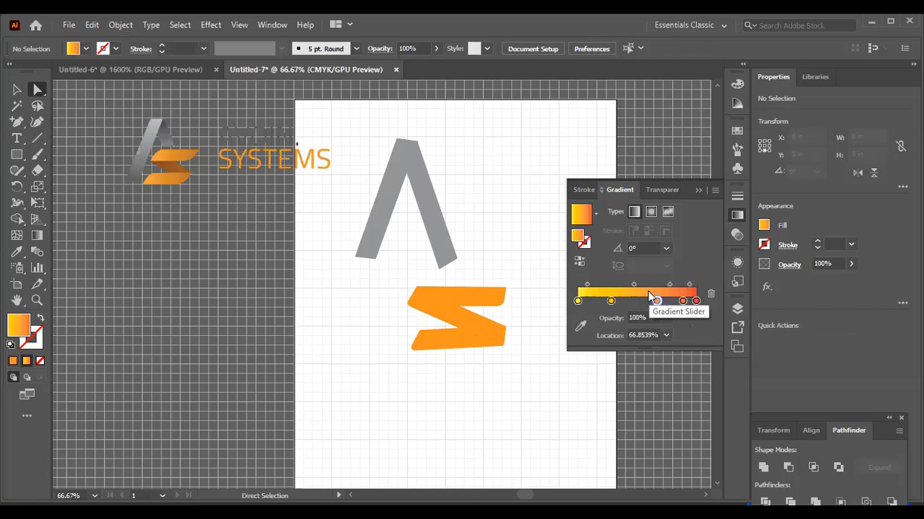
{"action": "left_click", "coordinate": [17, 91]}
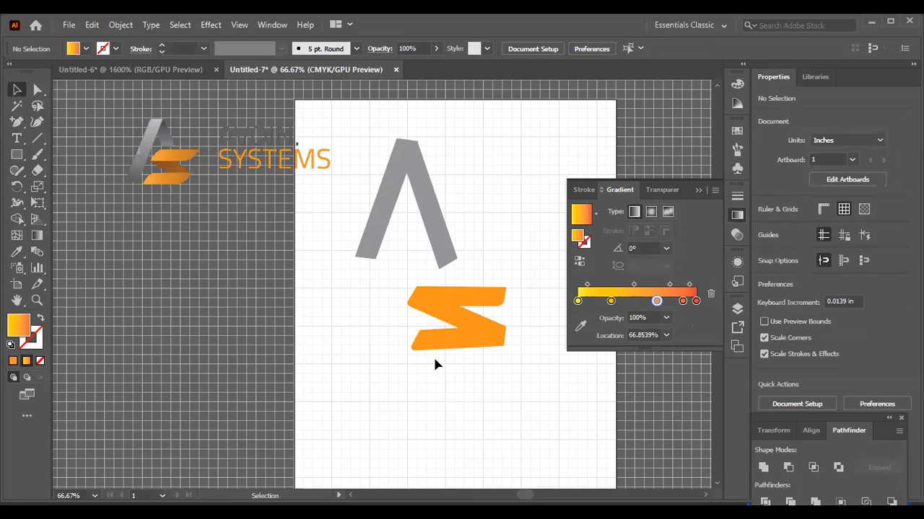
{"action": "left_click", "coordinate": [496, 348]}
{"action": "left_click", "coordinate": [655, 295]}
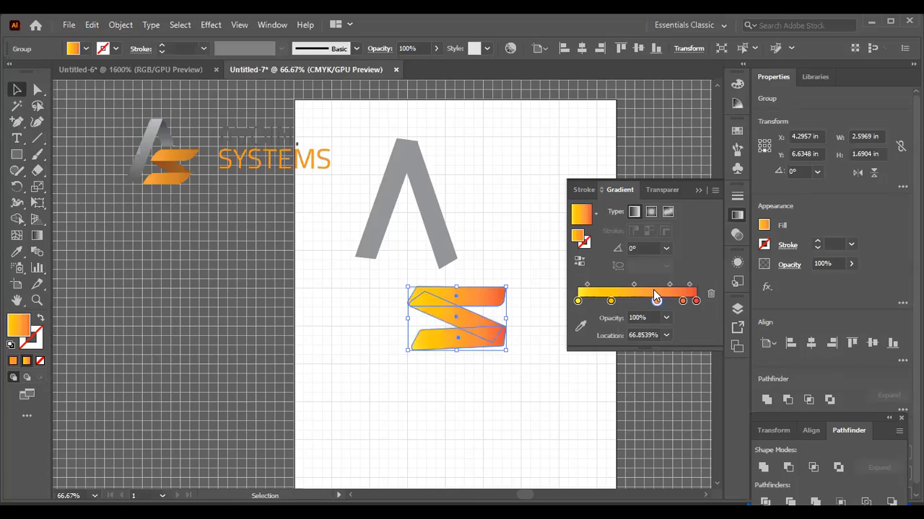
{"action": "left_click_drag", "start_coordinate": [655, 302], "coordinate": [626, 307]}
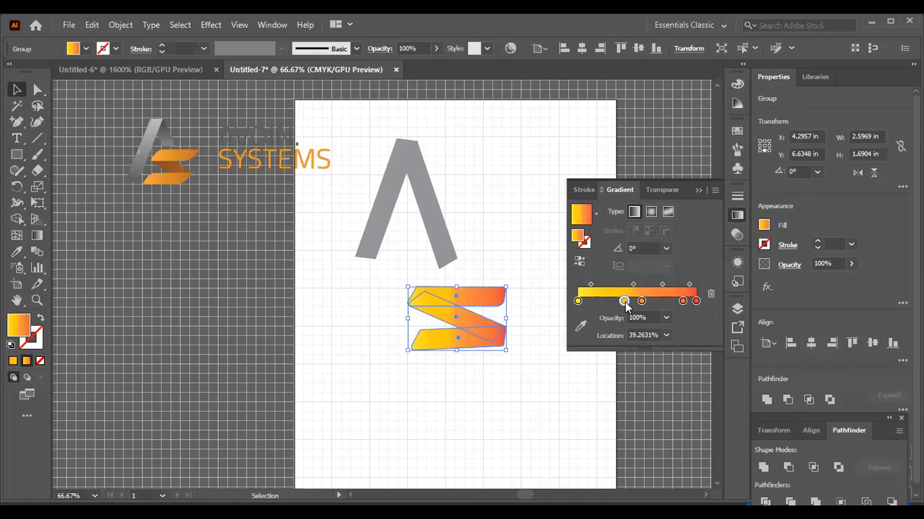
{"action": "left_click", "coordinate": [463, 373]}
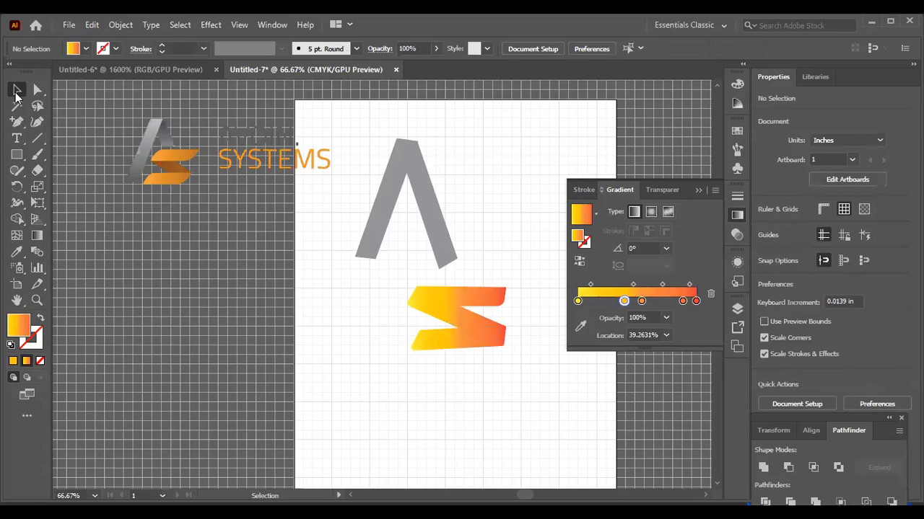
Ungroup the S into its three separate gradient bars
{"action": "right_click", "coordinate": [453, 325]}
{"action": "left_click", "coordinate": [468, 368]}
{"action": "left_click", "coordinate": [461, 343]}
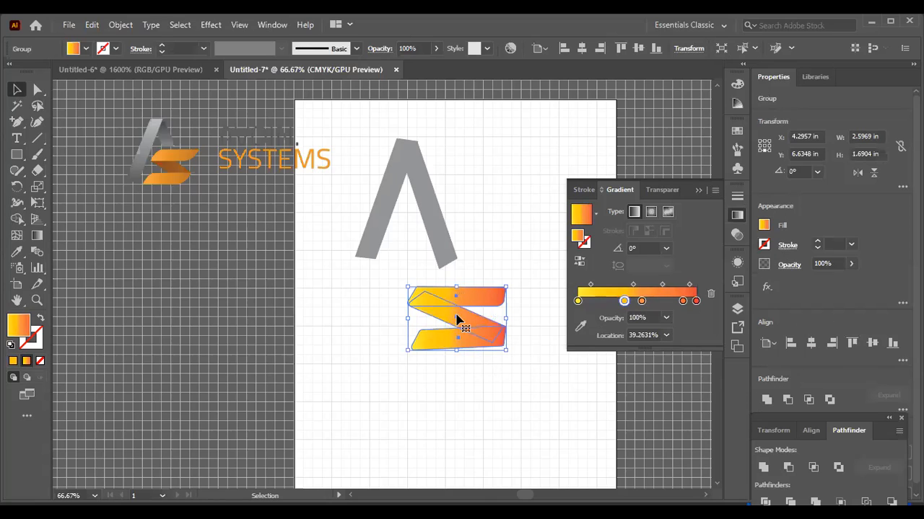
{"action": "right_click", "coordinate": [455, 325]}
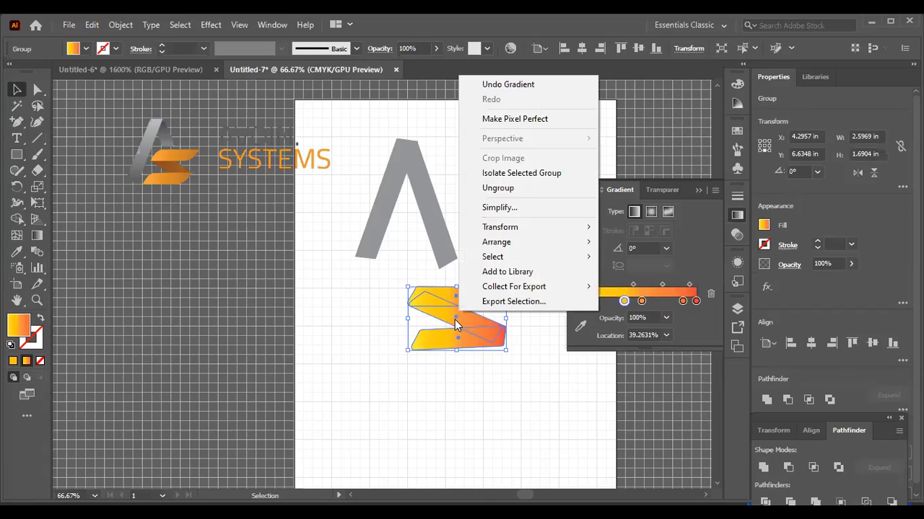
{"action": "left_click", "coordinate": [499, 189]}
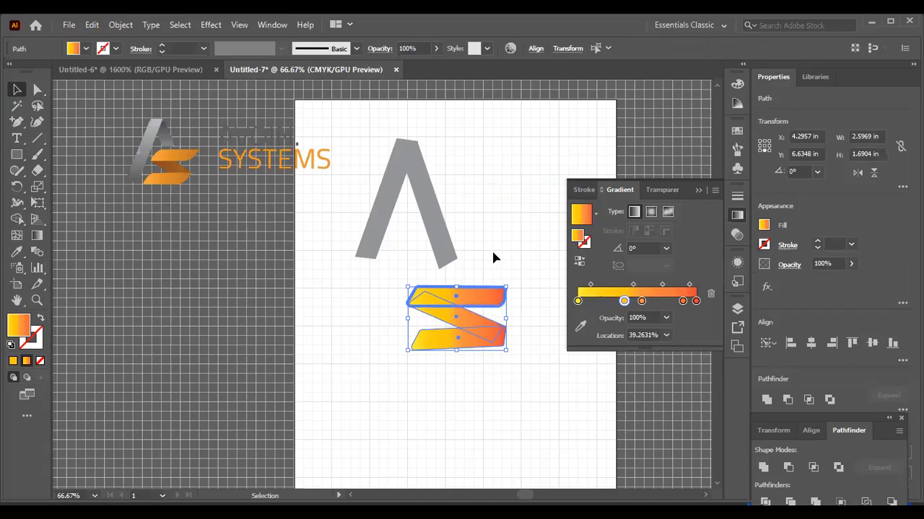
{"action": "left_click", "coordinate": [492, 250]}
Try rearranging the color stops of the top bar's gradient, and reset the bar to the Orange, Yellow preset
{"action": "left_click", "coordinate": [481, 296]}
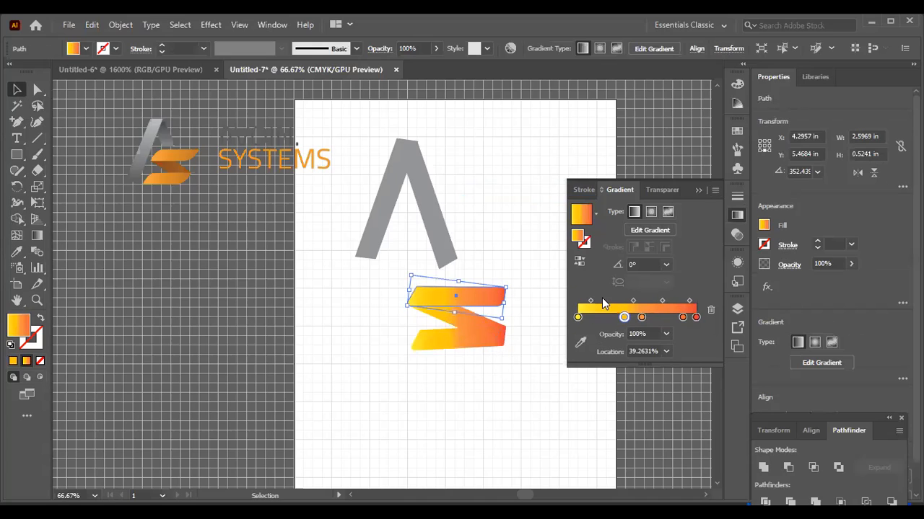
{"action": "left_click_drag", "start_coordinate": [624, 320], "coordinate": [611, 321]}
{"action": "left_click_drag", "start_coordinate": [609, 317], "coordinate": [685, 316]}
{"action": "left_click", "coordinate": [633, 317]}
{"action": "left_click_drag", "start_coordinate": [627, 318], "coordinate": [652, 316]}
{"action": "left_click", "coordinate": [595, 214]}
{"action": "left_click", "coordinate": [511, 265]}
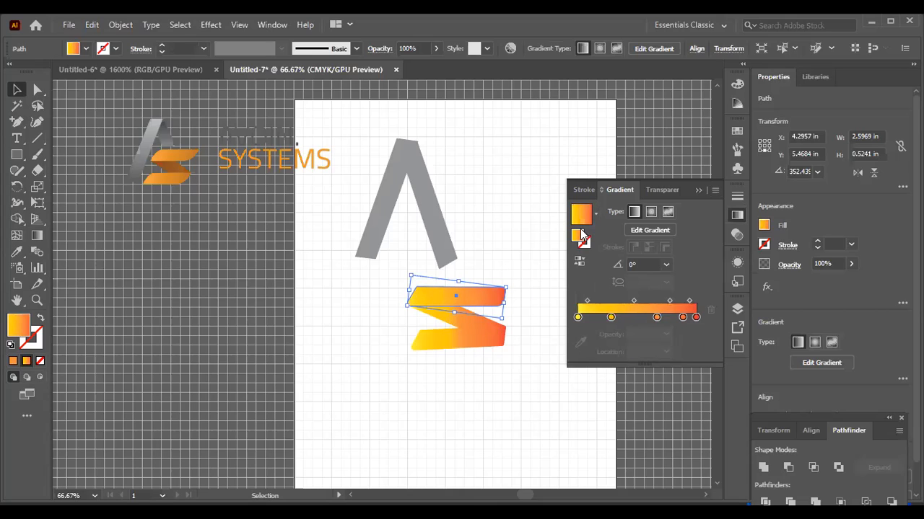
Try moving the top bar's red end stop to about 57.5%, and restore the Orange, Yellow preset
{"action": "left_click_drag", "start_coordinate": [697, 318], "coordinate": [647, 319]}
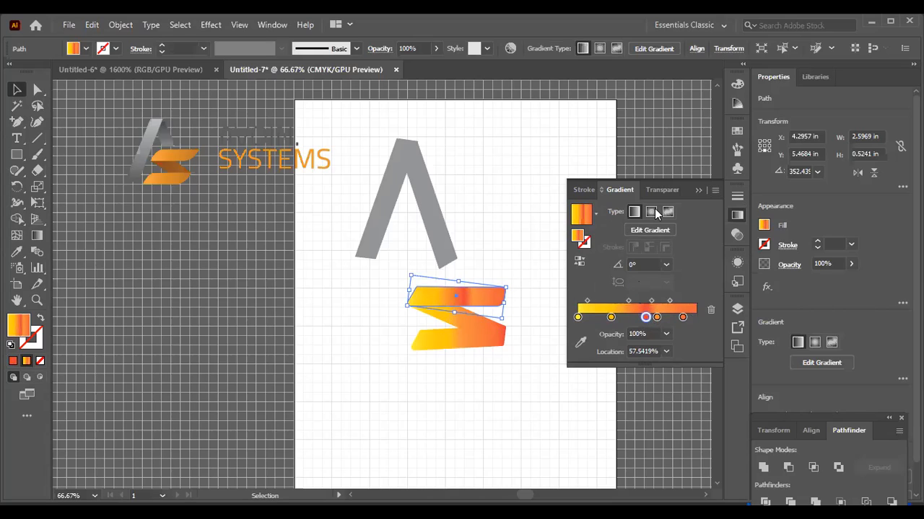
{"action": "left_click", "coordinate": [596, 216]}
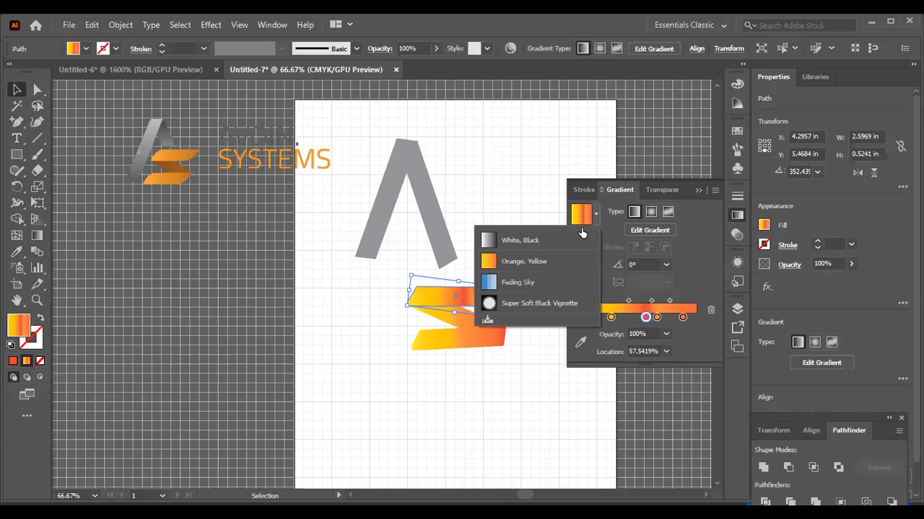
{"action": "left_click", "coordinate": [539, 262]}
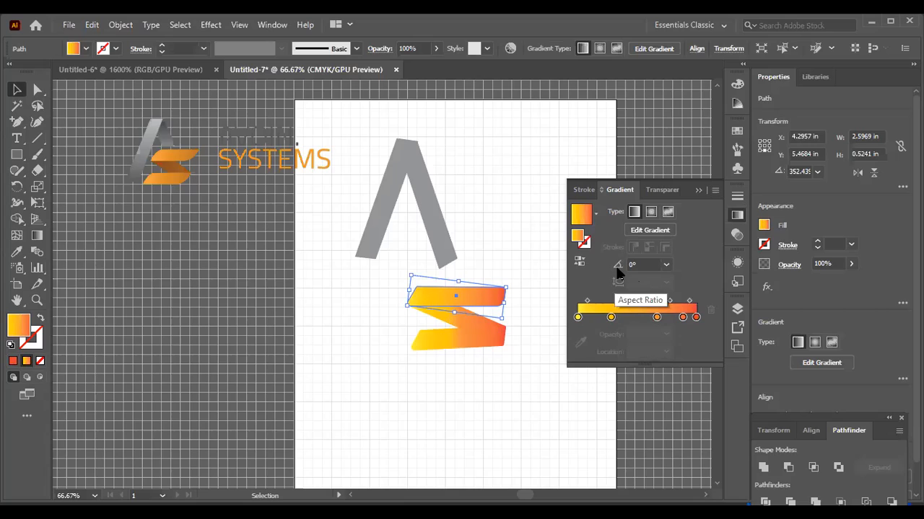
Set the second stop of the top bar's gradient to C 2, M 18.79, Y 100, K 0
{"action": "double_click", "coordinate": [611, 317]}
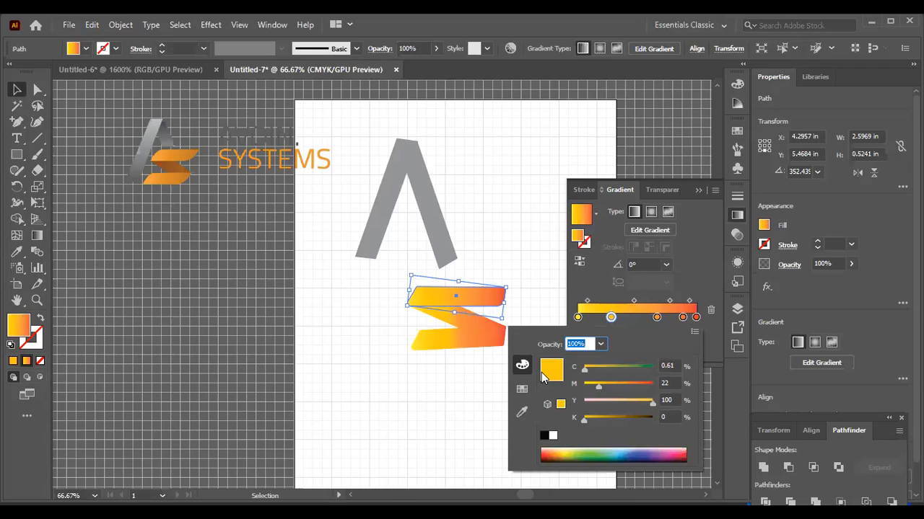
{"action": "left_click", "coordinate": [560, 405]}
{"action": "left_click", "coordinate": [623, 370]}
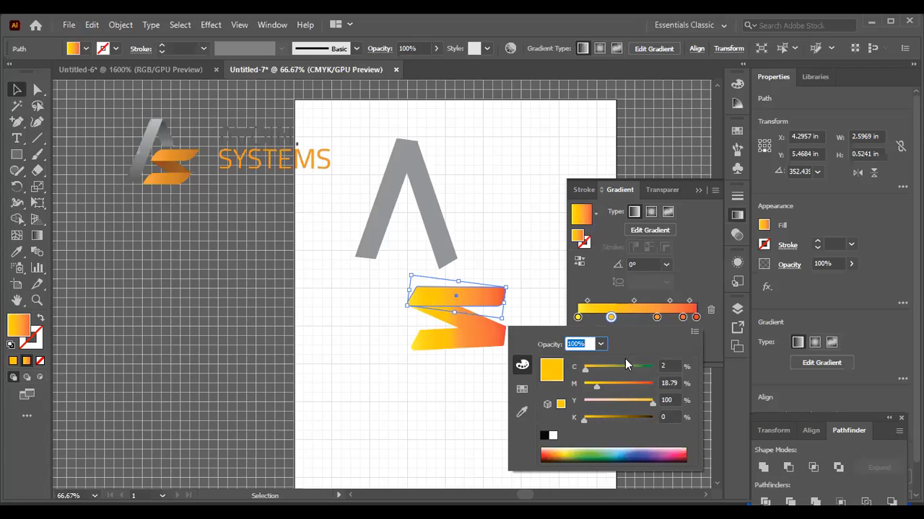
Try mixing a peach color of C 0, M 48.98, Y 62.12, K 0 for the gradient's third stop
{"action": "left_click", "coordinate": [656, 317]}
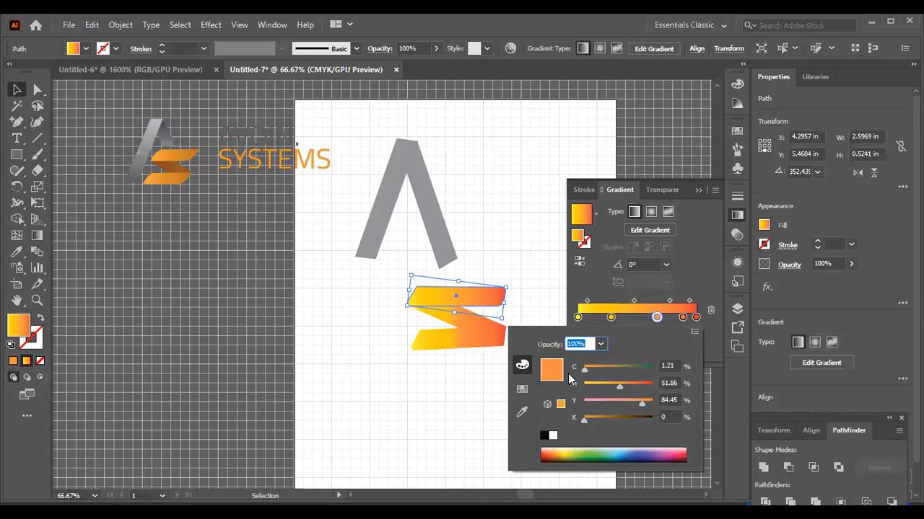
{"action": "mouse_move", "coordinate": [615, 386]}
{"action": "left_mouse_down"}
{"action": "mouse_move", "coordinate": [605, 386]}
{"action": "mouse_move", "coordinate": [620, 386]}
{"action": "left_mouse_up"}
{"action": "left_click_drag", "start_coordinate": [640, 403], "coordinate": [629, 406]}
{"action": "left_click", "coordinate": [561, 406]}
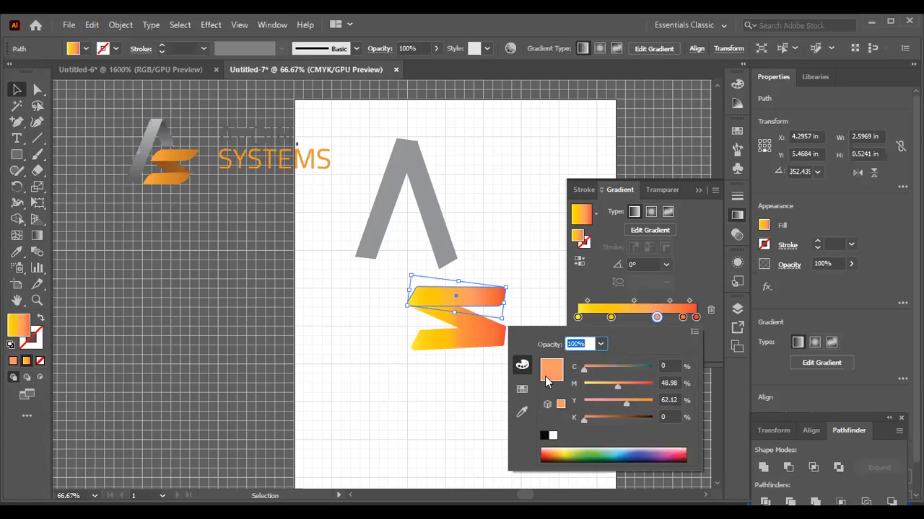
{"action": "left_click", "coordinate": [523, 366]}
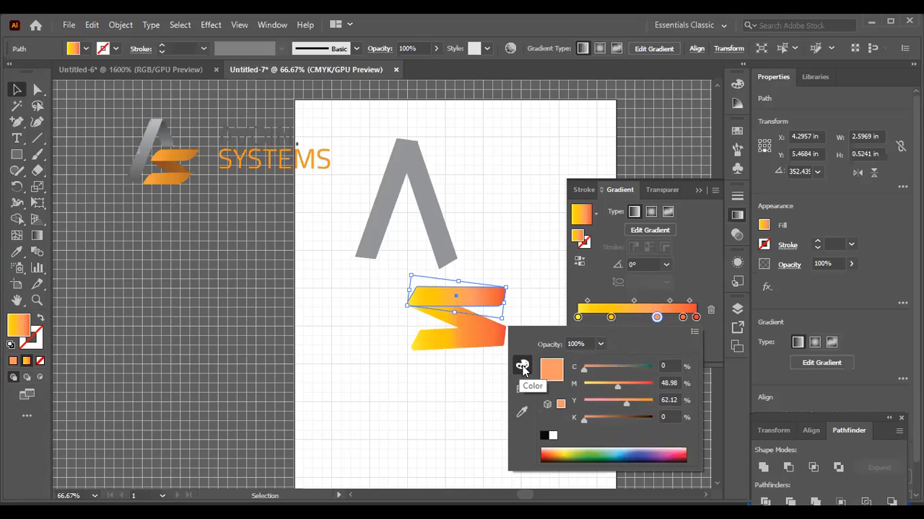
Try several orange swatches on the gradient's third stop and apply the orange from the bright color group
{"action": "left_click", "coordinate": [522, 389]}
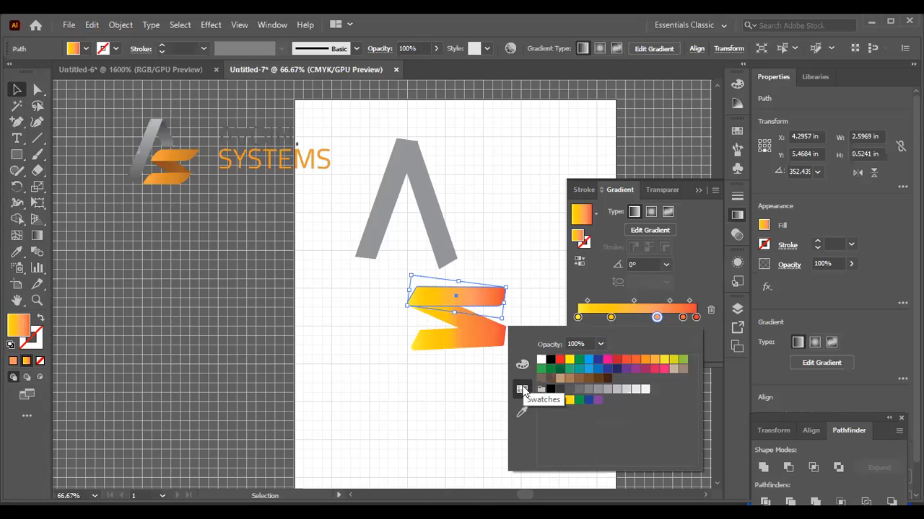
{"action": "left_click", "coordinate": [633, 358]}
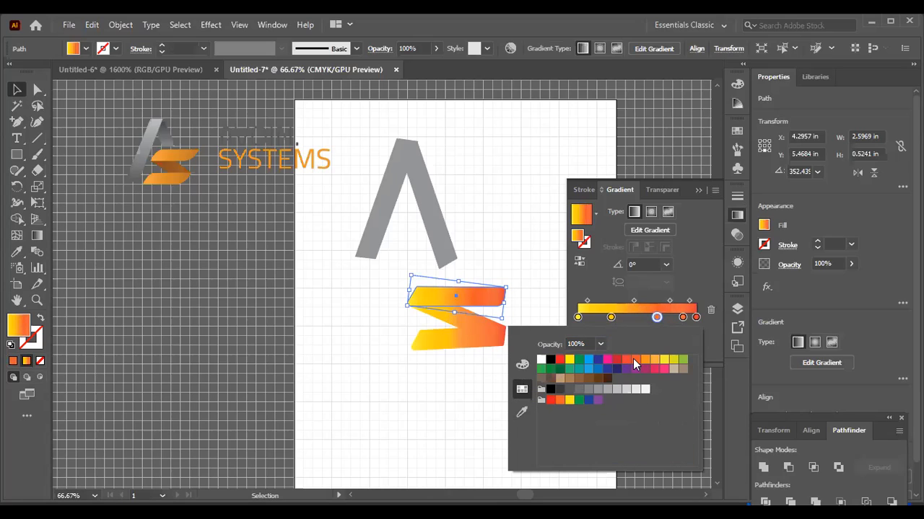
{"action": "left_click", "coordinate": [646, 361]}
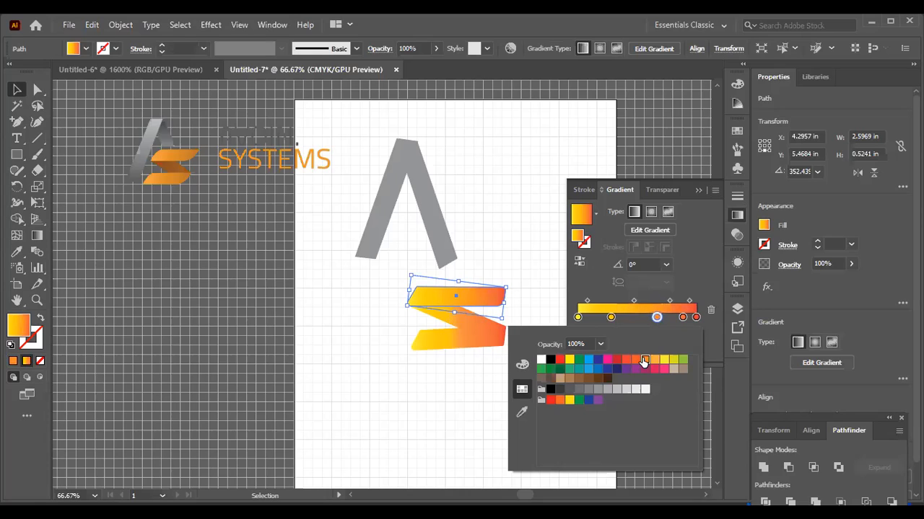
{"action": "left_click", "coordinate": [655, 359]}
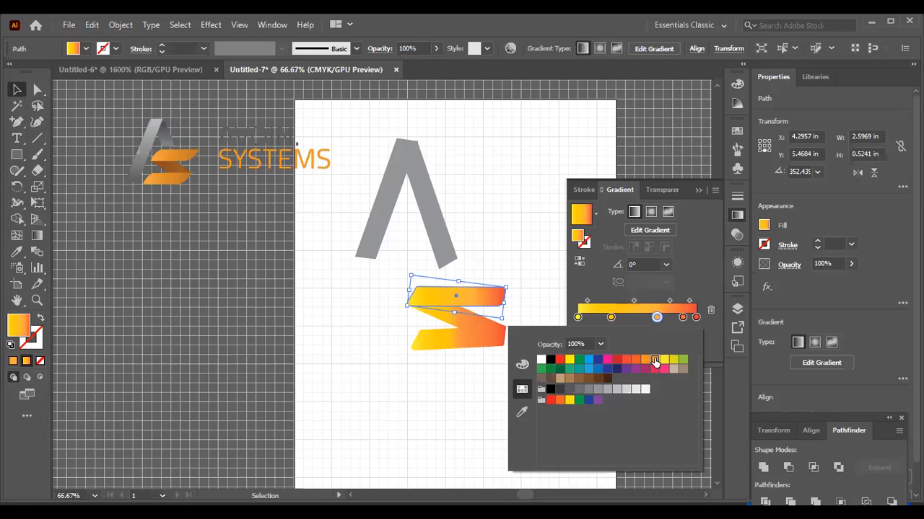
{"action": "left_click", "coordinate": [560, 400]}
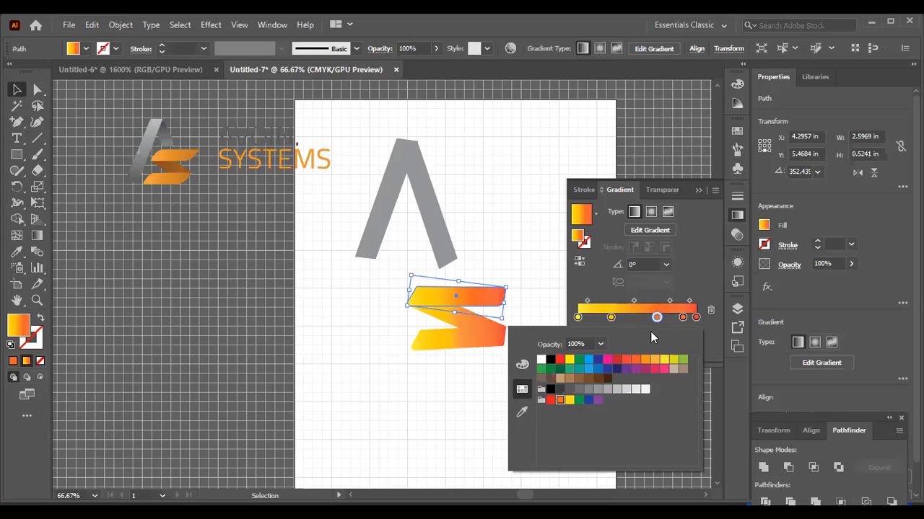
Move the second stop of the top bar's gradient to about 21%
{"action": "left_click", "coordinate": [633, 324]}
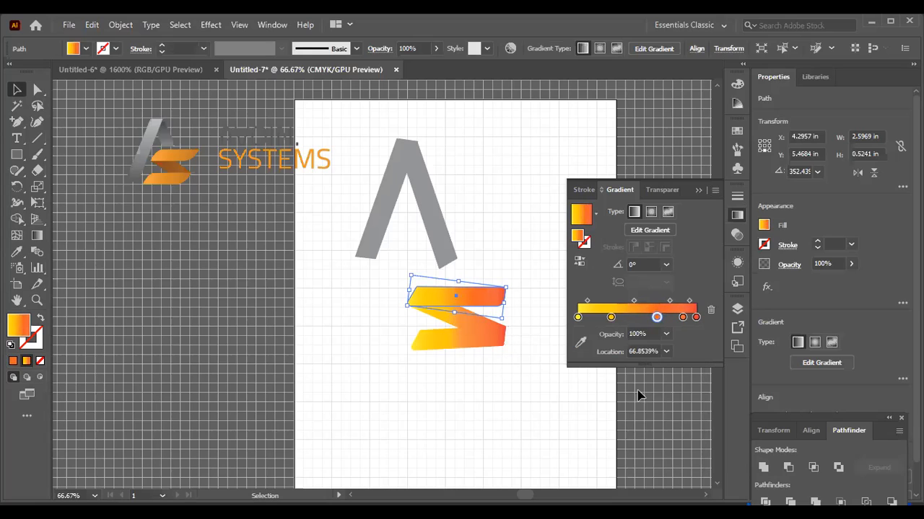
{"action": "left_click", "coordinate": [667, 336]}
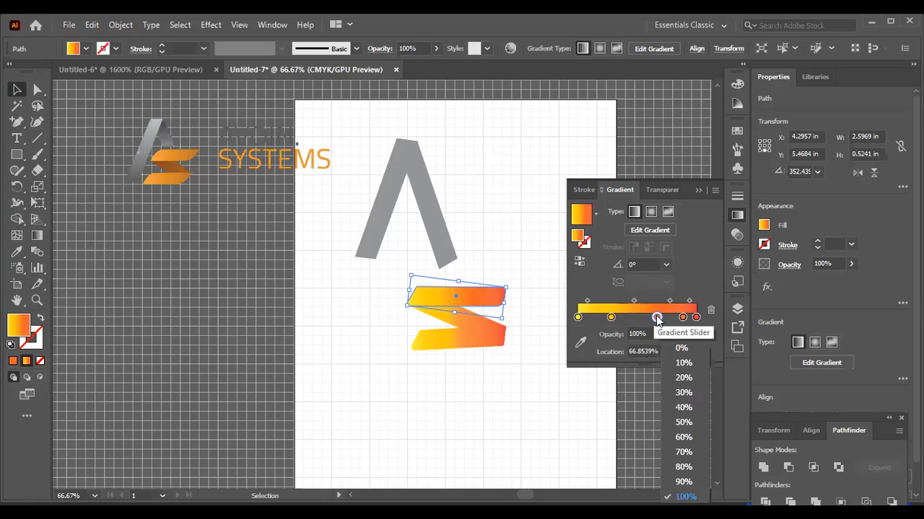
{"action": "left_click", "coordinate": [628, 321]}
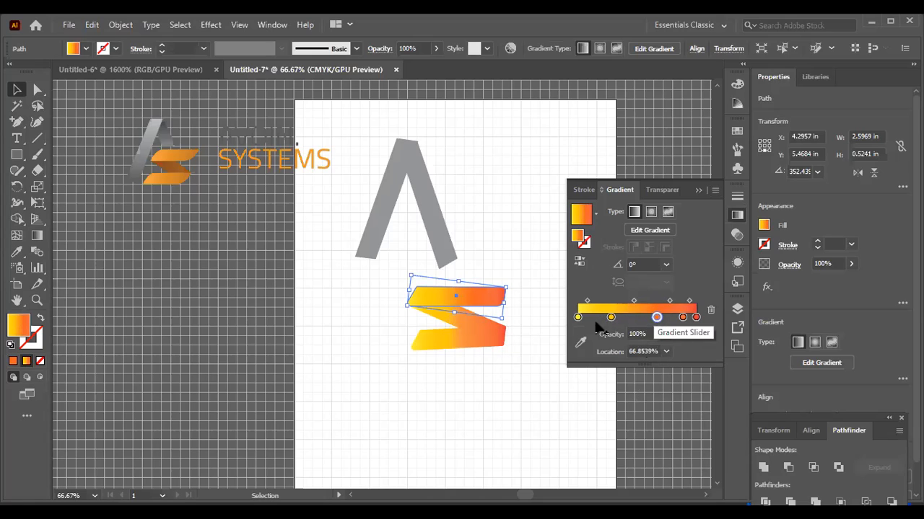
{"action": "mouse_move", "coordinate": [612, 317]}
{"action": "left_mouse_down"}
{"action": "mouse_move", "coordinate": [694, 317]}
{"action": "mouse_move", "coordinate": [623, 319]}
{"action": "left_mouse_up"}
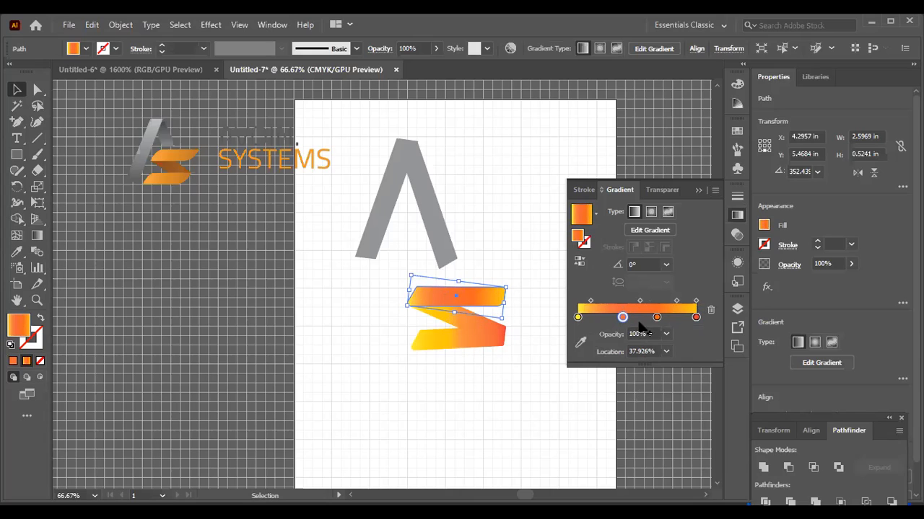
{"action": "left_click_drag", "start_coordinate": [622, 318], "coordinate": [601, 317]}
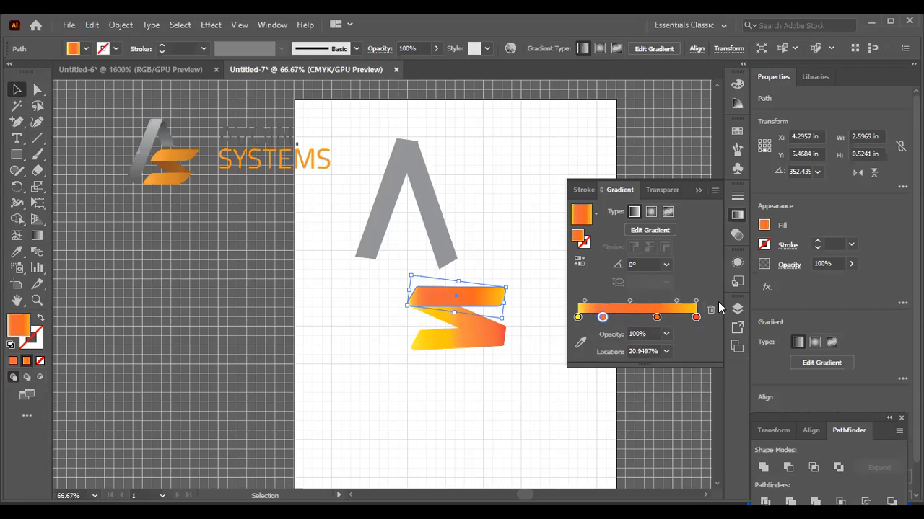
{"action": "left_click", "coordinate": [719, 192]}
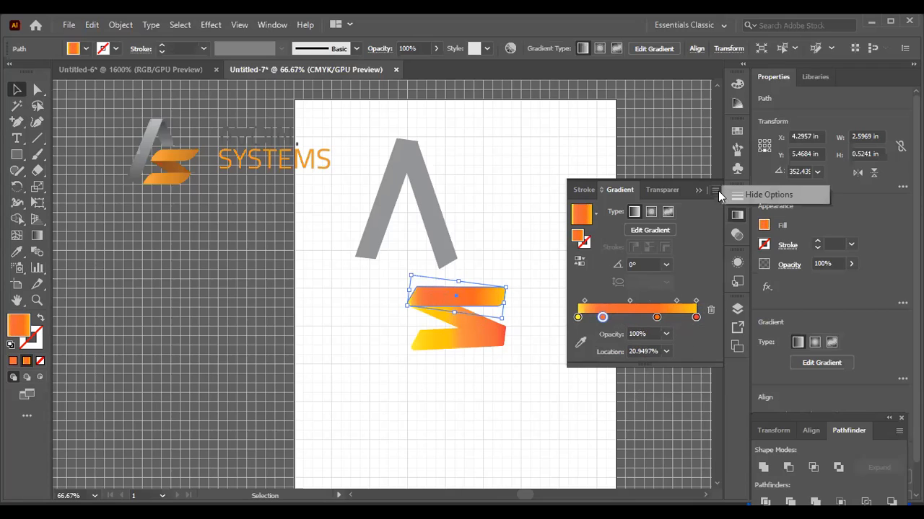
Try red-orange swatches on the second, third and end stops of the top bar's gradient, including C=0 M=80 Y=95 K=0
{"action": "double_click", "coordinate": [602, 317]}
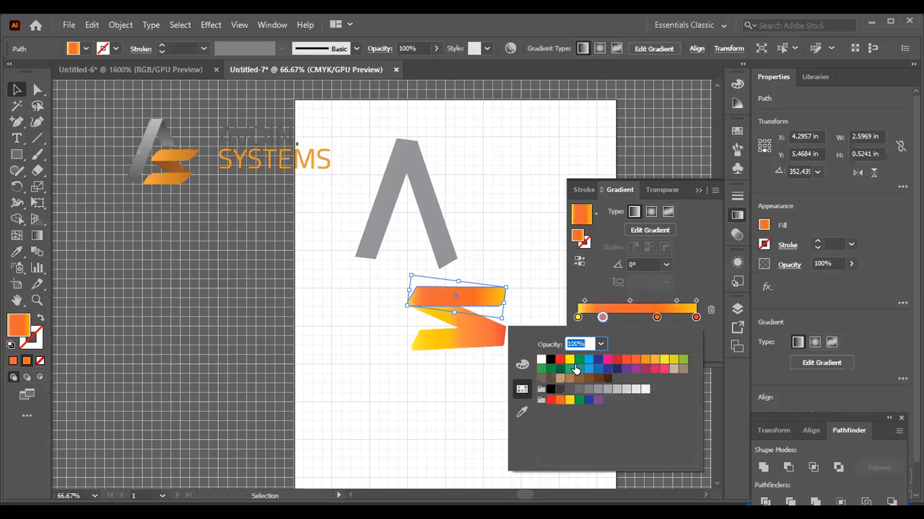
{"action": "left_click", "coordinate": [625, 359]}
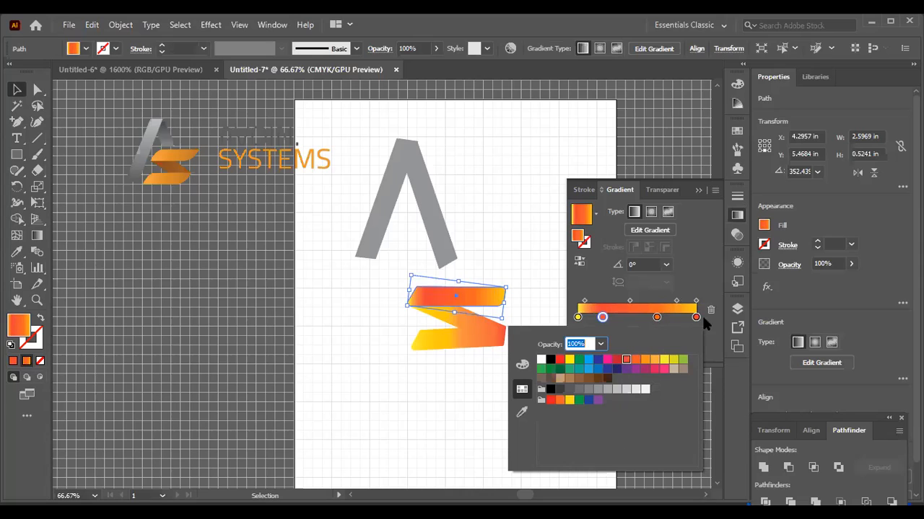
{"action": "left_click", "coordinate": [636, 358]}
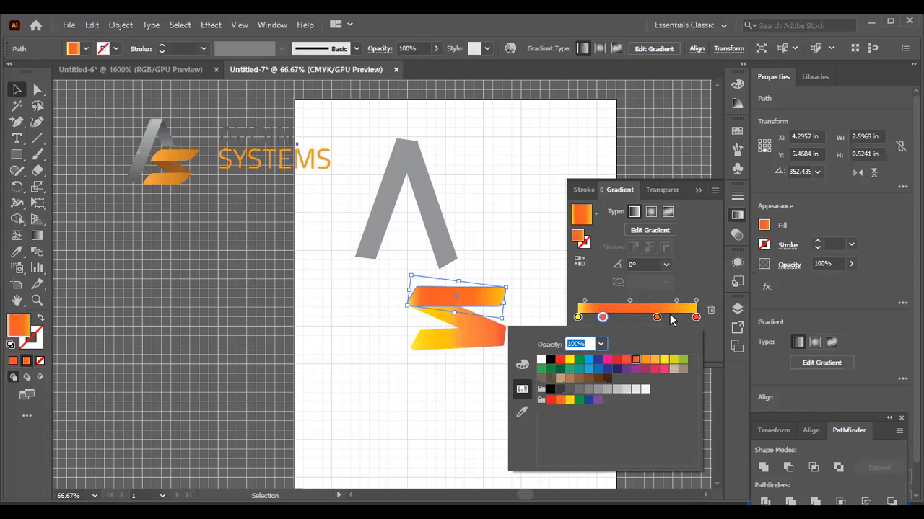
{"action": "left_click", "coordinate": [656, 317]}
{"action": "left_click", "coordinate": [630, 359]}
{"action": "left_click", "coordinate": [636, 361]}
{"action": "left_click", "coordinate": [698, 320]}
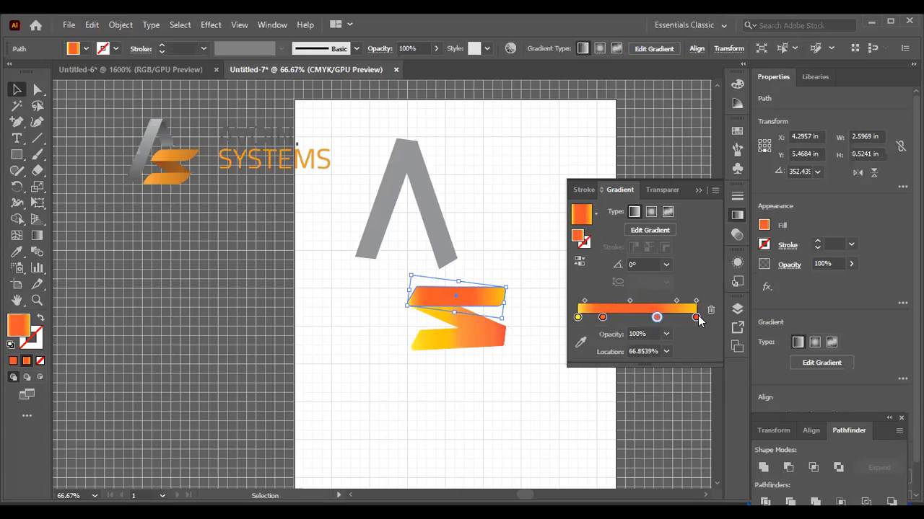
{"action": "double_click", "coordinate": [697, 317]}
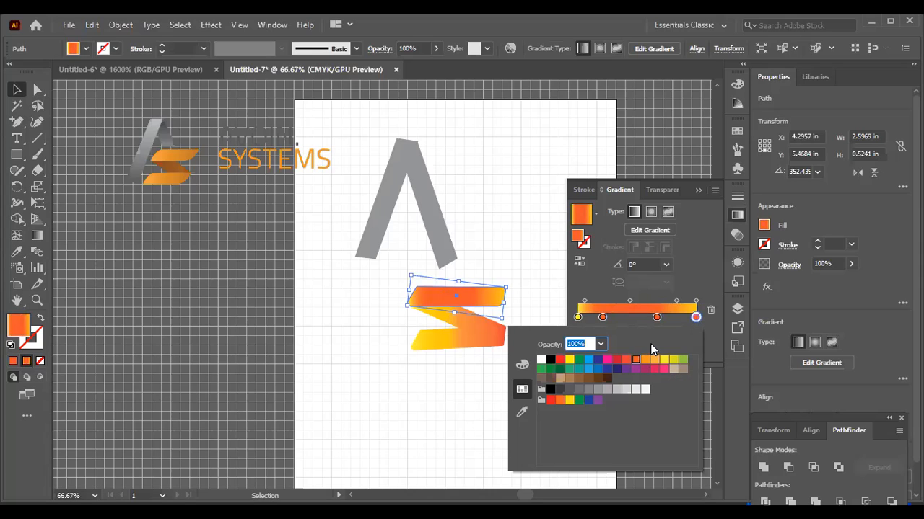
Try several orange swatches on the top bar gradient's first stop and apply the light yellow-orange one
{"action": "left_click", "coordinate": [578, 317]}
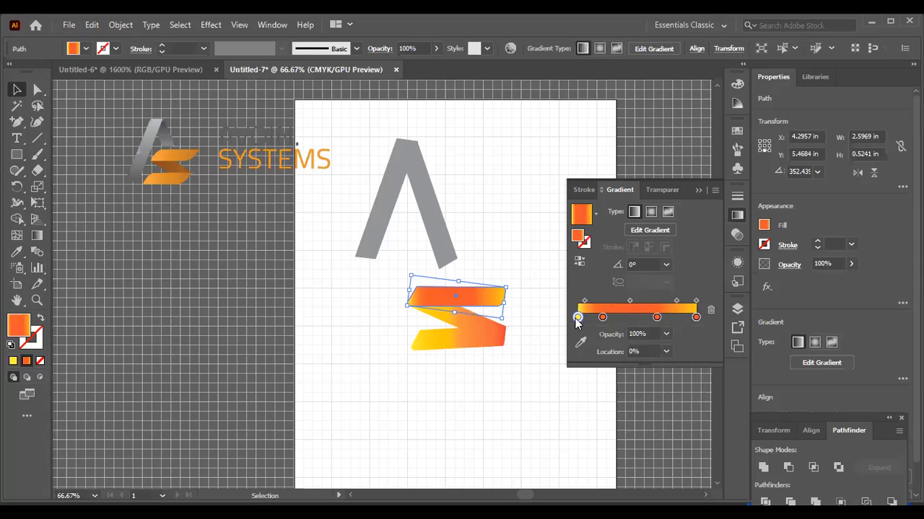
{"action": "double_click", "coordinate": [578, 318]}
{"action": "left_click", "coordinate": [627, 359]}
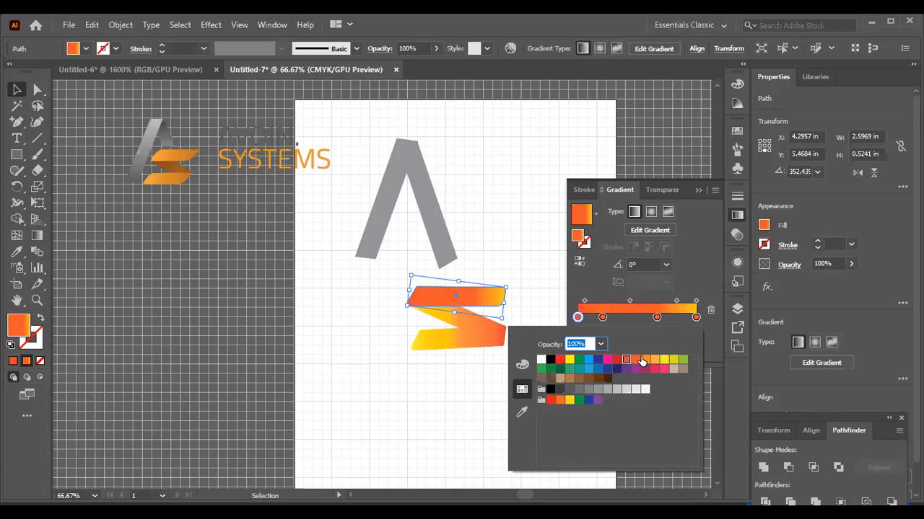
{"action": "left_click", "coordinate": [645, 359]}
{"action": "left_click", "coordinate": [656, 359]}
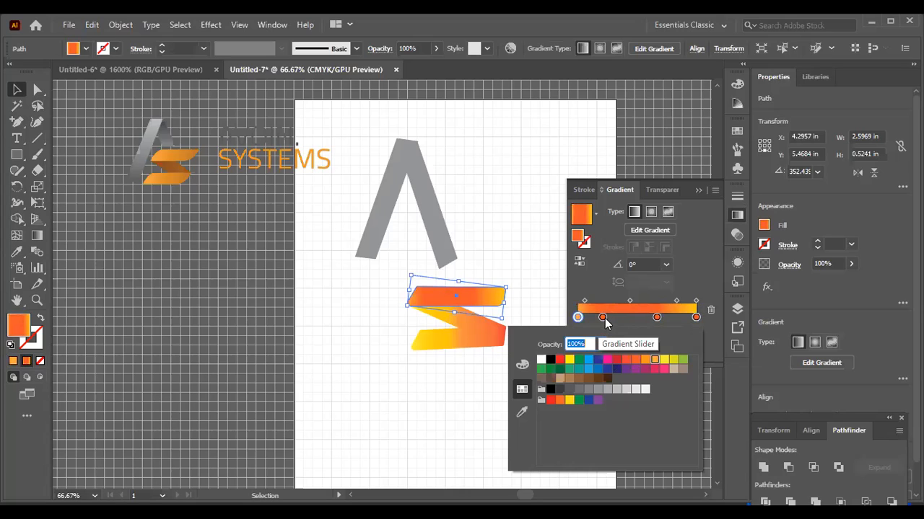
Set the remaining stops of the top bar's gradient to the orange swatch C=0 M=50 Y=100 K=0
{"action": "left_click", "coordinate": [604, 317]}
{"action": "left_click", "coordinate": [646, 360]}
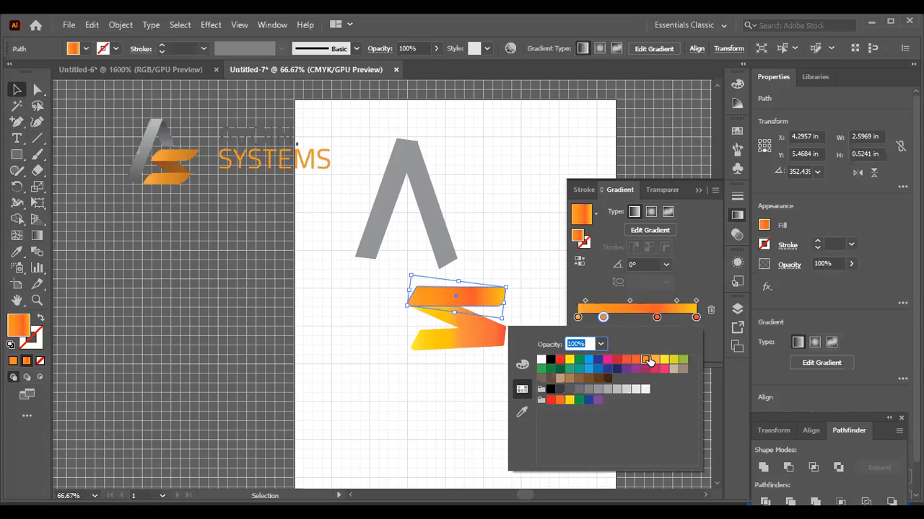
{"action": "left_click", "coordinate": [656, 318]}
{"action": "left_click", "coordinate": [646, 359]}
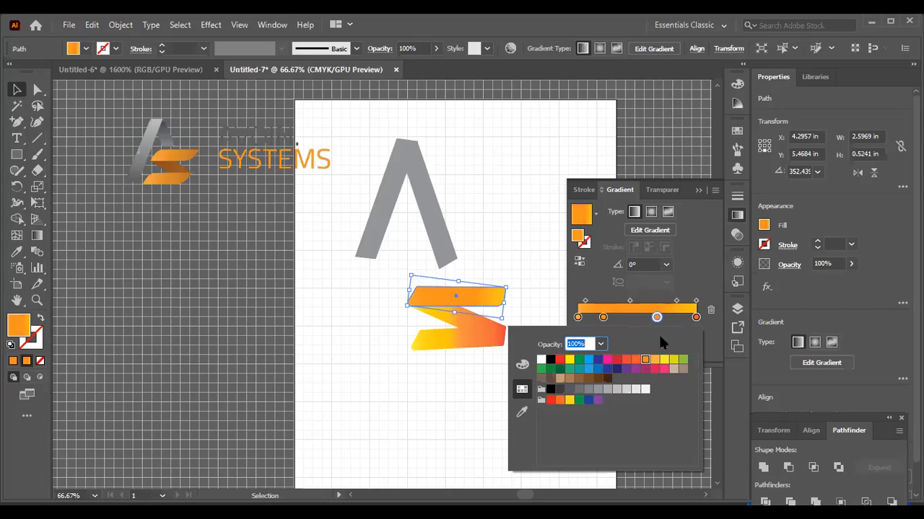
{"action": "left_click", "coordinate": [697, 317]}
{"action": "left_click", "coordinate": [646, 359]}
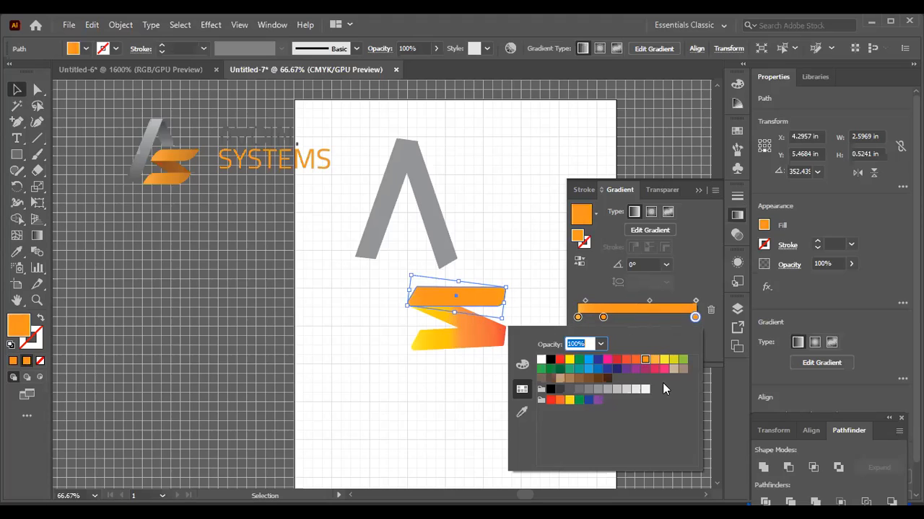
Select the diagonal middle bar and recolor its gradient stop at about 38% with the orange swatch C=0 M=50 Y=100 K=0
{"action": "left_click", "coordinate": [465, 333]}
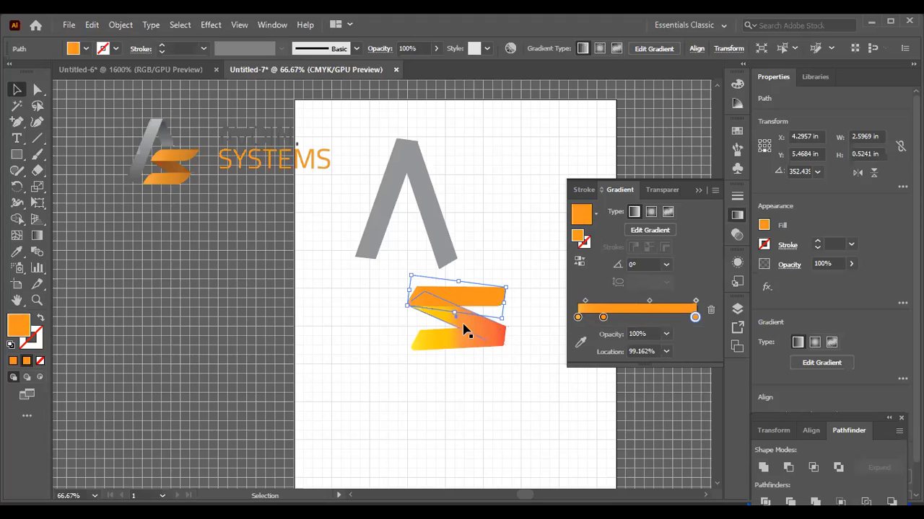
{"action": "left_click", "coordinate": [466, 334]}
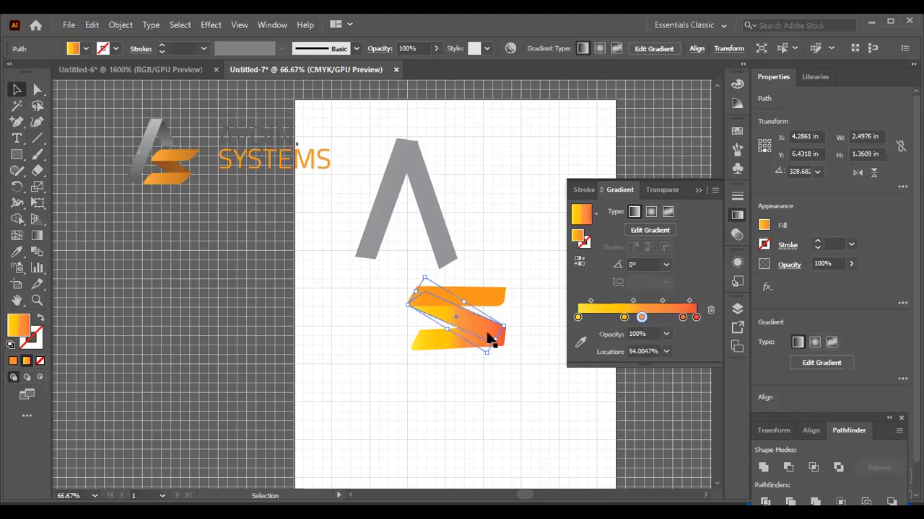
{"action": "double_click", "coordinate": [623, 317]}
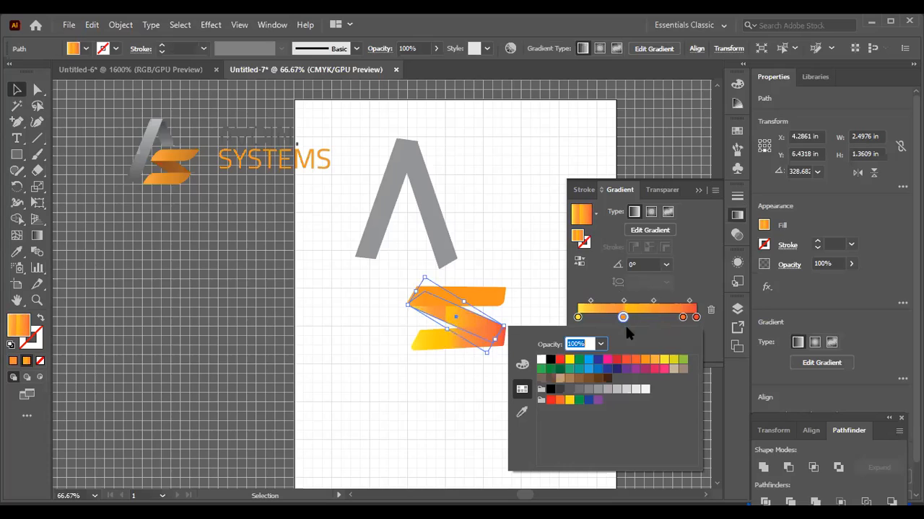
{"action": "left_click", "coordinate": [626, 360]}
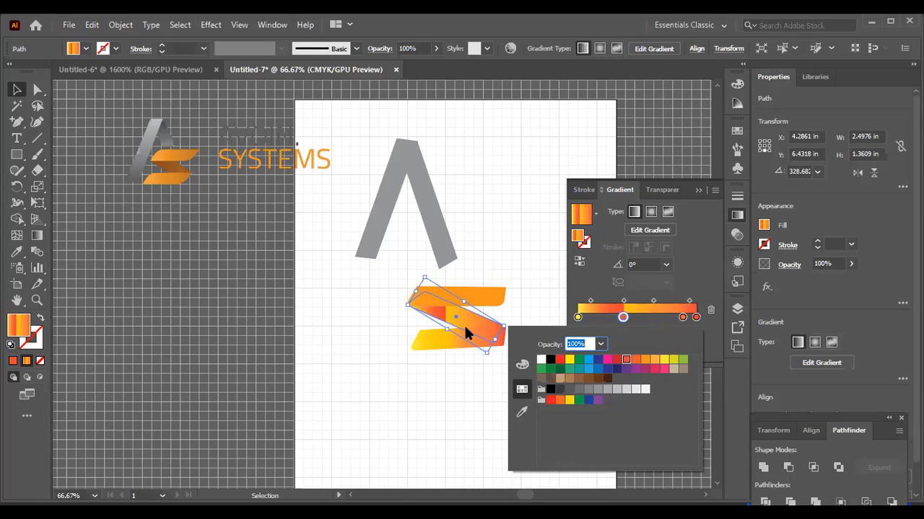
{"action": "left_click", "coordinate": [553, 324]}
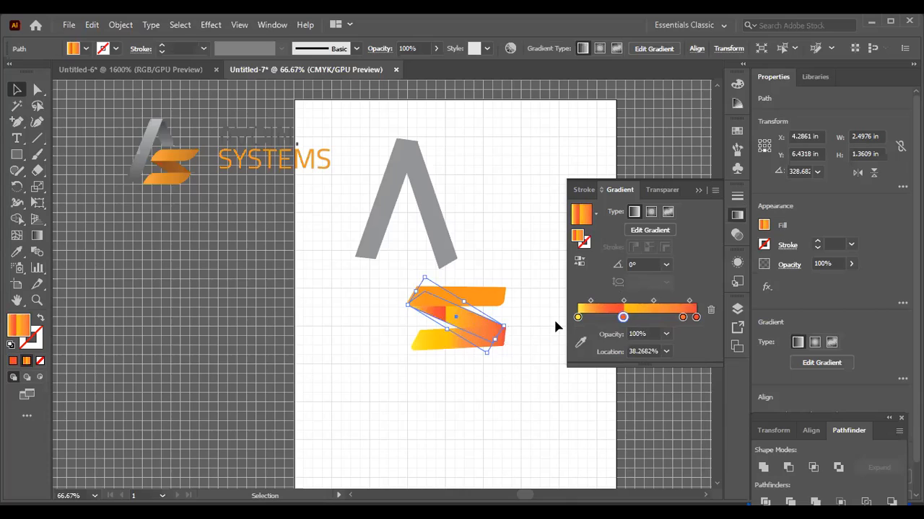
{"action": "left_click", "coordinate": [624, 318]}
{"action": "double_click", "coordinate": [623, 318]}
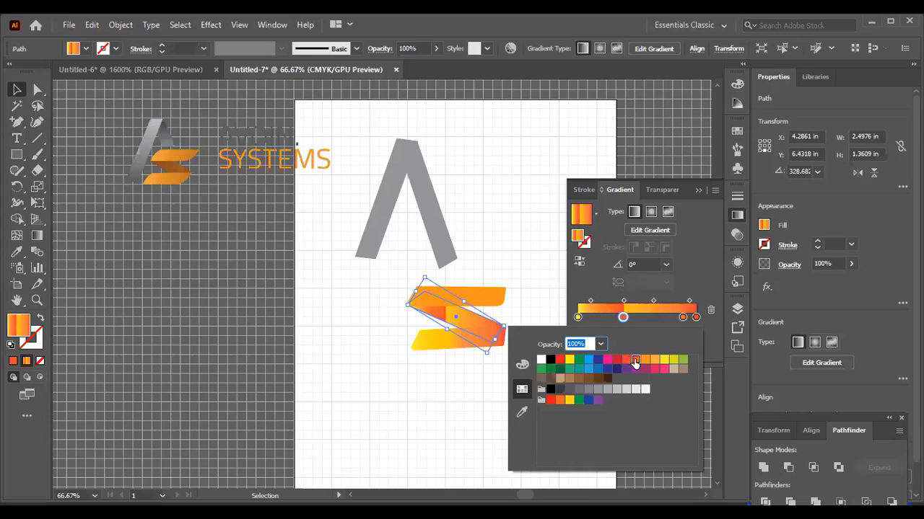
{"action": "left_click", "coordinate": [644, 361]}
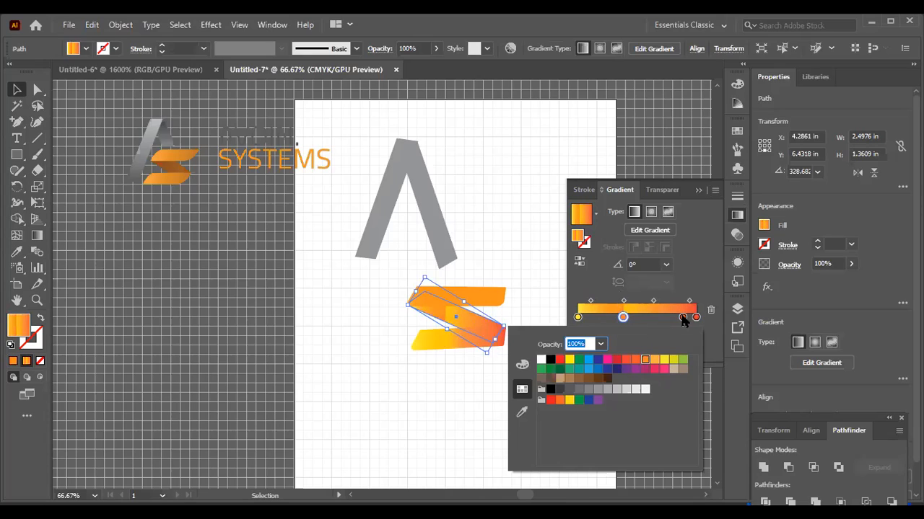
Set the last two stops of the diagonal bar's gradient to C=0 M=50 Y=100 K=0 and deselect the bar
{"action": "left_click", "coordinate": [682, 318]}
{"action": "left_click", "coordinate": [644, 360]}
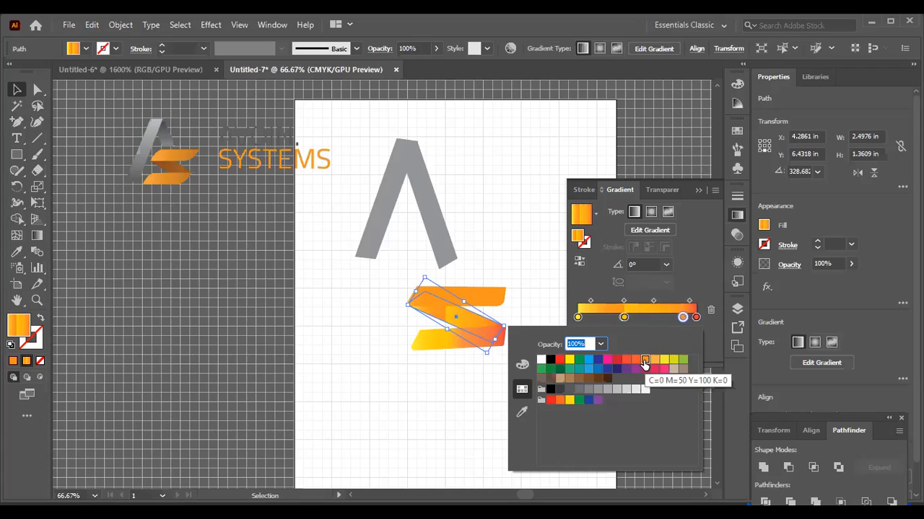
{"action": "left_click", "coordinate": [698, 324]}
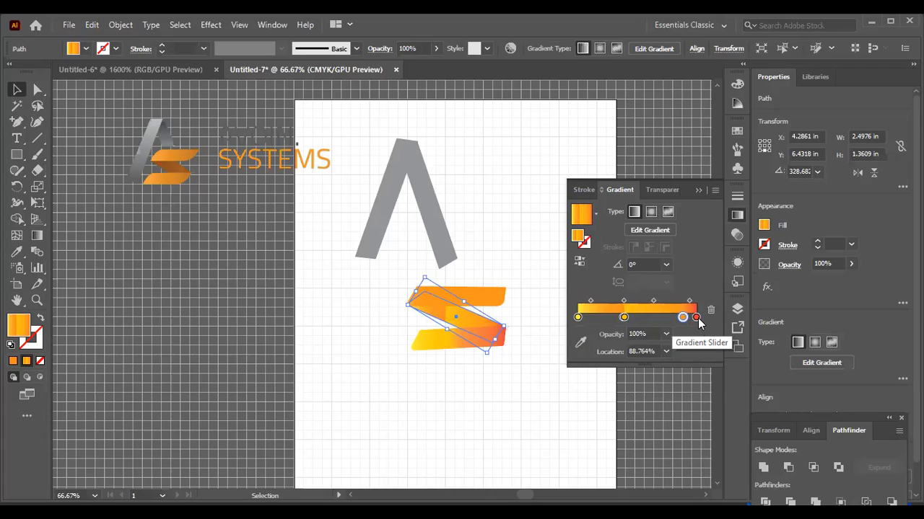
{"action": "double_click", "coordinate": [695, 317]}
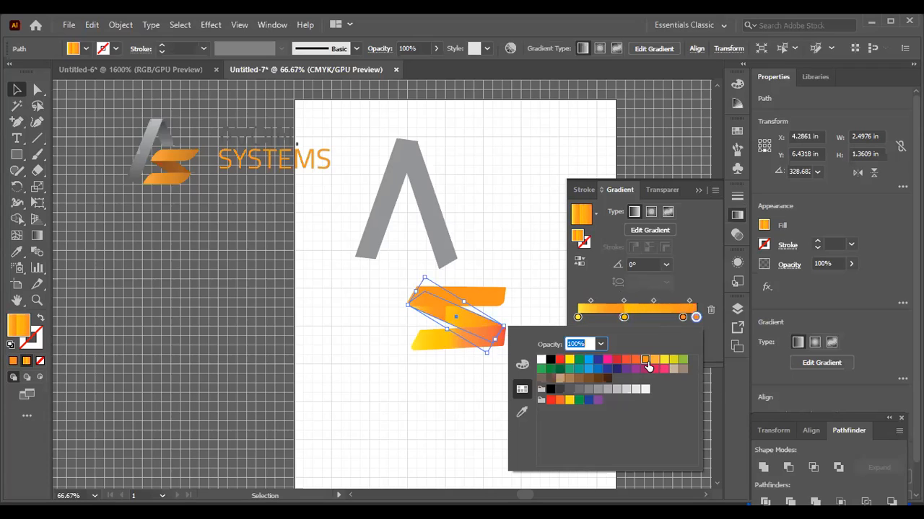
{"action": "left_click", "coordinate": [410, 373]}
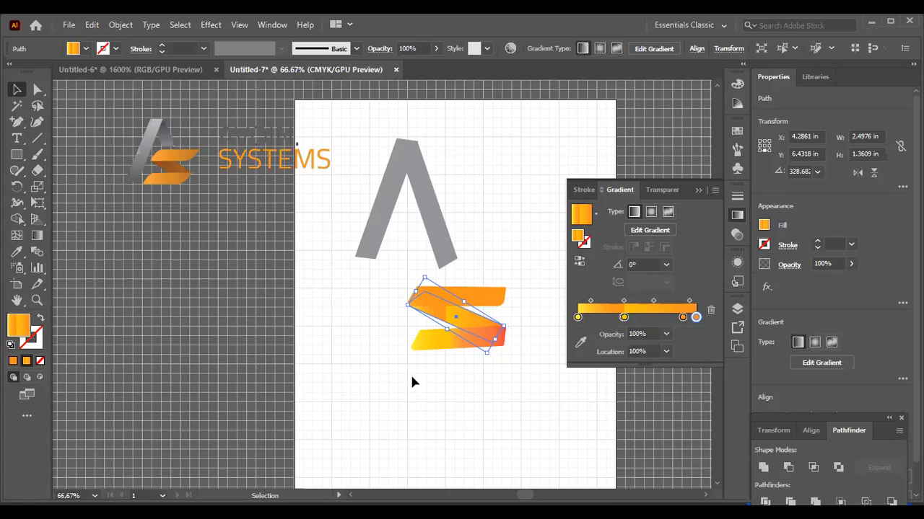
{"action": "left_click", "coordinate": [410, 370]}
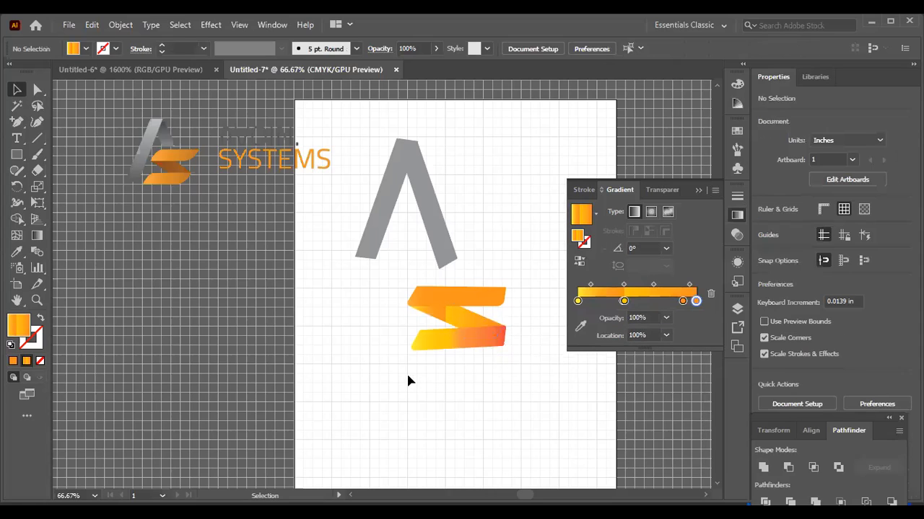
Reselect the diagonal bar and change its gradient's remaining yellow inner stop to the orange C=0 M=50 Y=100 K=0
{"action": "left_click", "coordinate": [452, 322]}
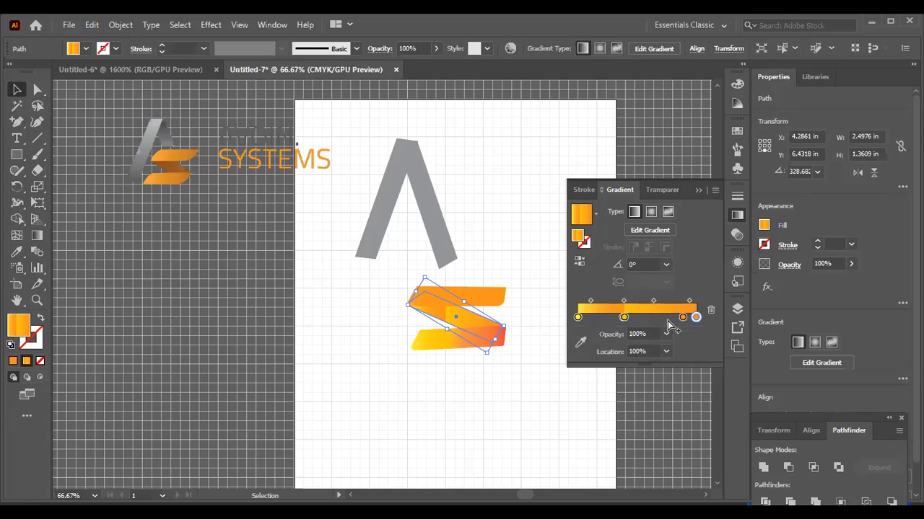
{"action": "left_click", "coordinate": [624, 317]}
{"action": "double_click", "coordinate": [623, 318]}
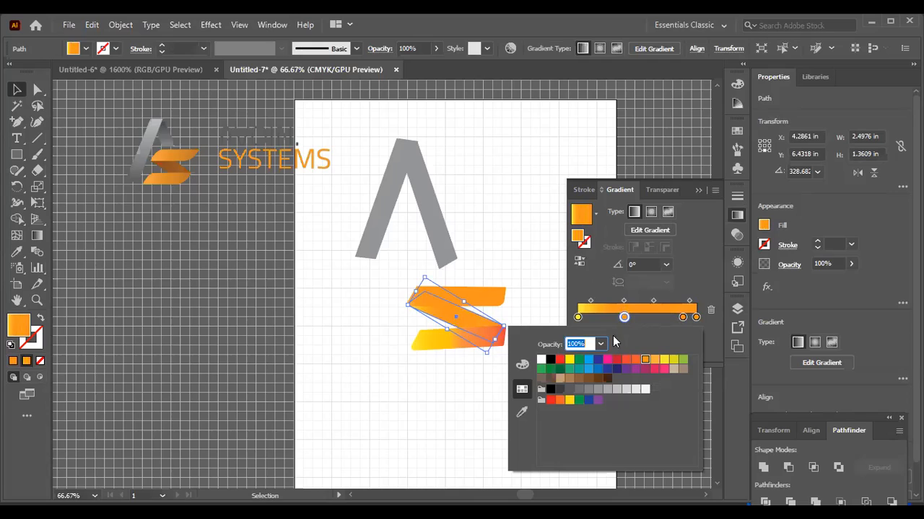
Try orange and red-orange swatches on the first stop of the diagonal bar's gradient, and apply black
{"action": "left_click", "coordinate": [577, 319]}
{"action": "left_click", "coordinate": [645, 359]}
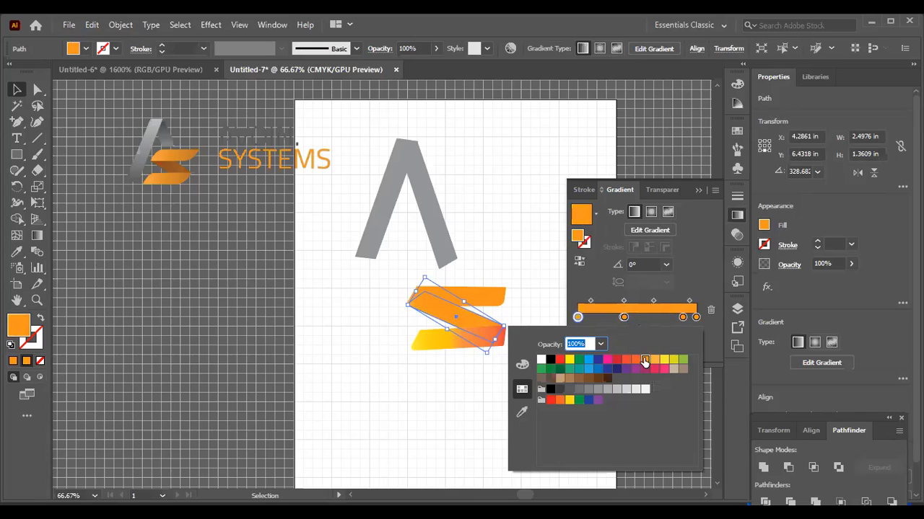
{"action": "left_click", "coordinate": [634, 359]}
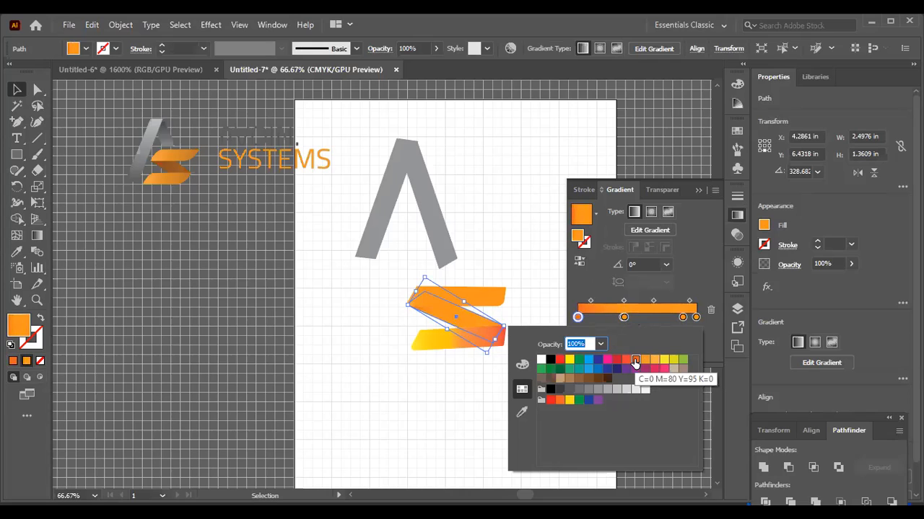
{"action": "left_click", "coordinate": [625, 359]}
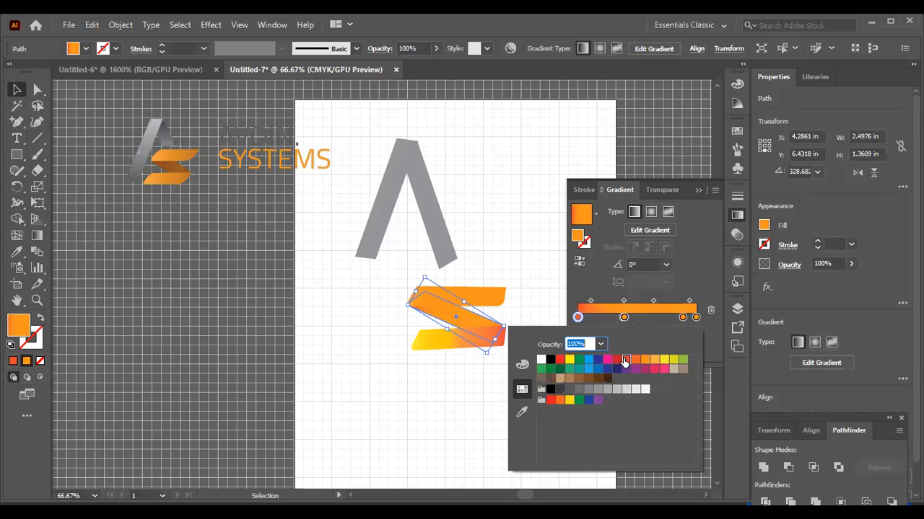
{"action": "left_click", "coordinate": [549, 360]}
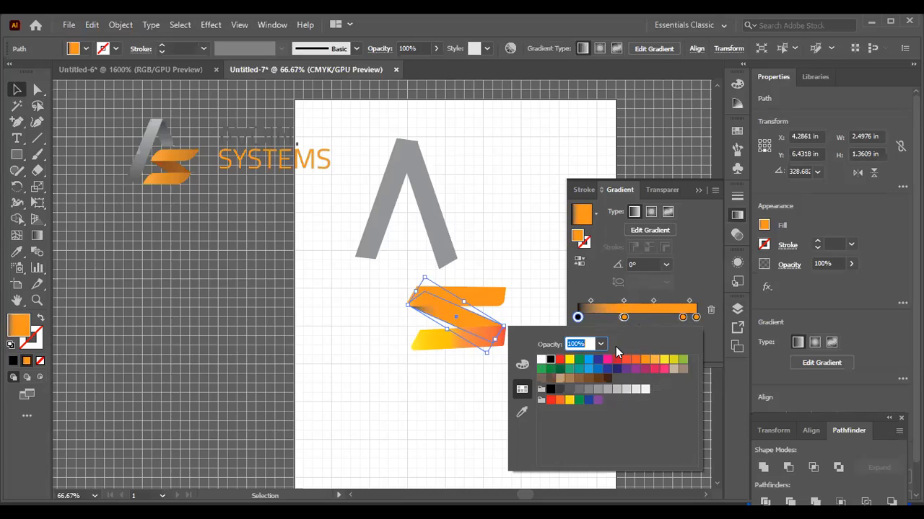
Try the lighter orange C=0 M=35 Y=85 K=0 on the diagonal bar's gradient stop near 89% and return it to C=0 M=50 Y=100 K=0
{"action": "left_click", "coordinate": [623, 318]}
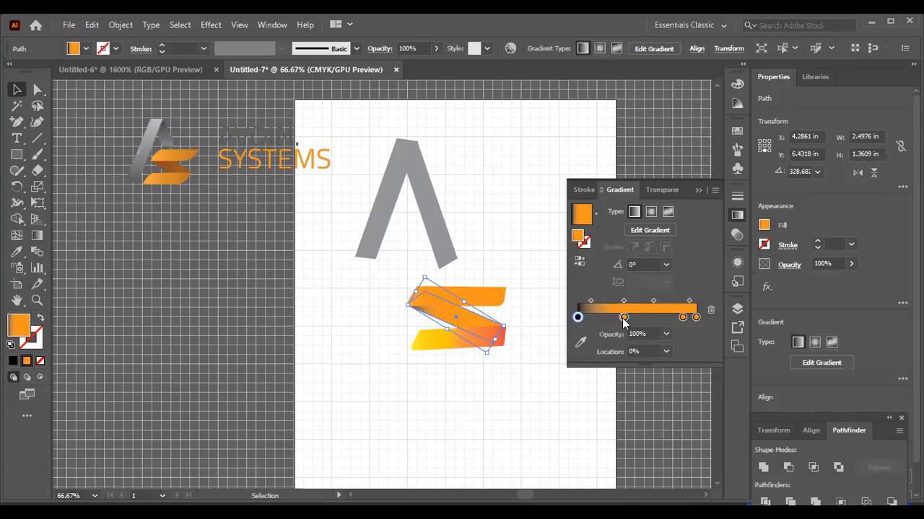
{"action": "double_click", "coordinate": [623, 318]}
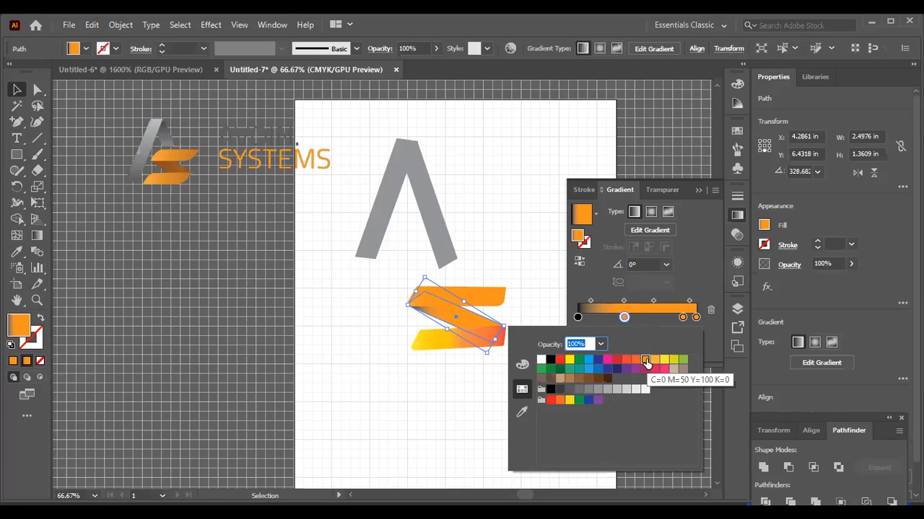
{"action": "left_click", "coordinate": [682, 315]}
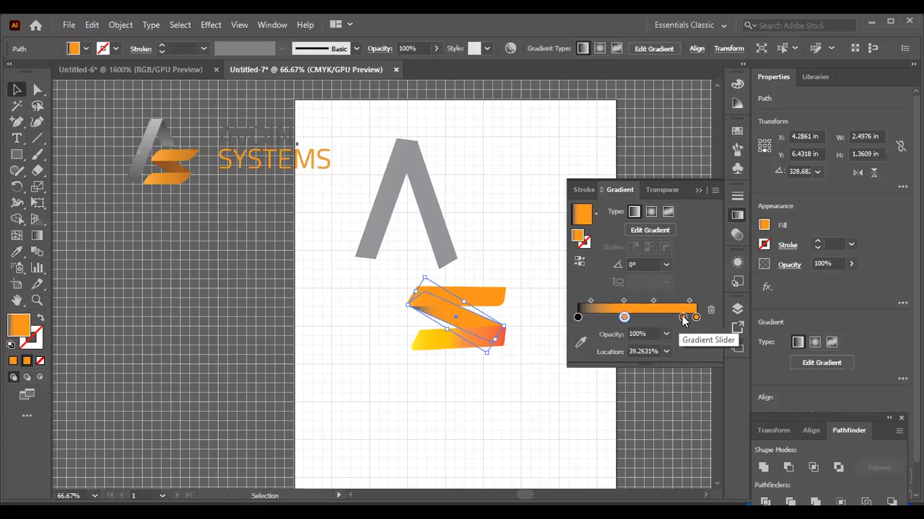
{"action": "double_click", "coordinate": [682, 315]}
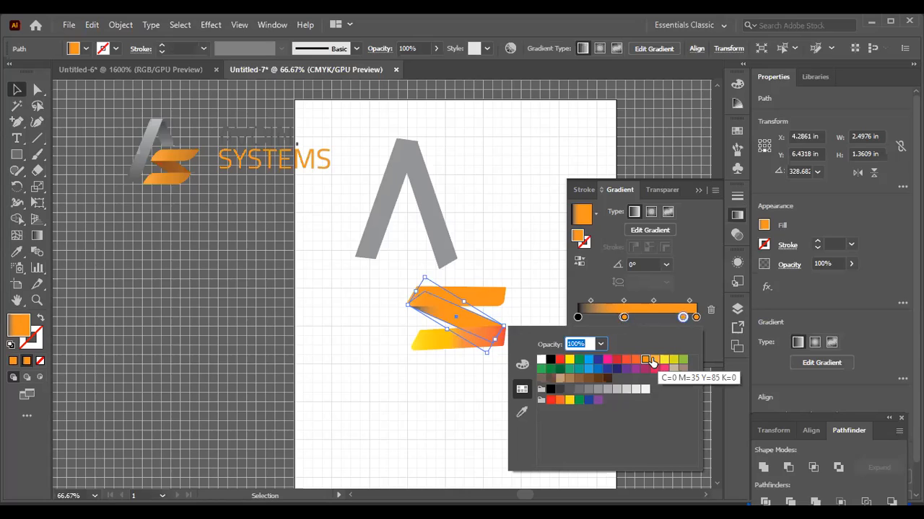
{"action": "left_click", "coordinate": [654, 359]}
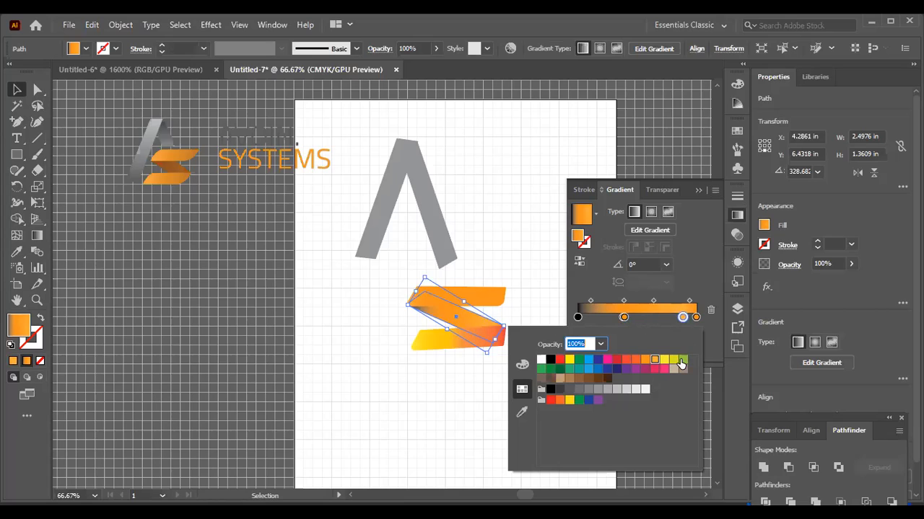
{"action": "left_click", "coordinate": [682, 317]}
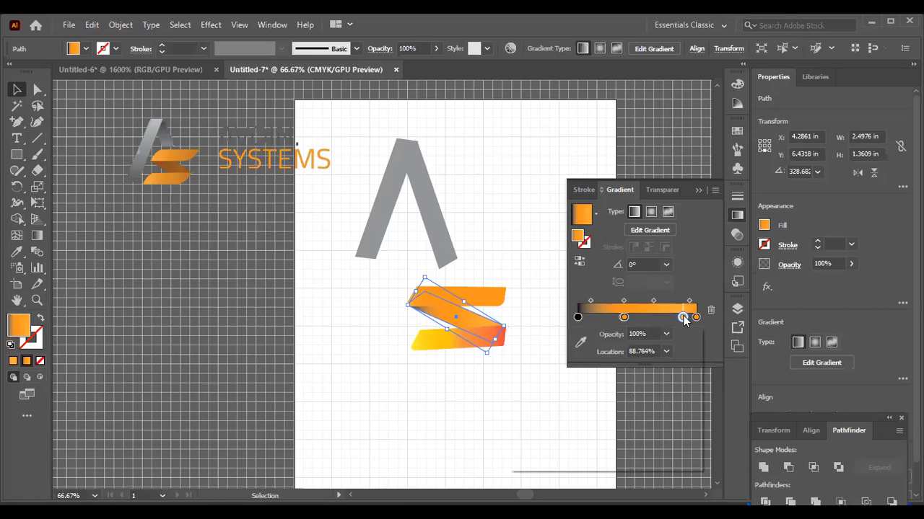
{"action": "double_click", "coordinate": [682, 317]}
{"action": "left_click", "coordinate": [645, 359]}
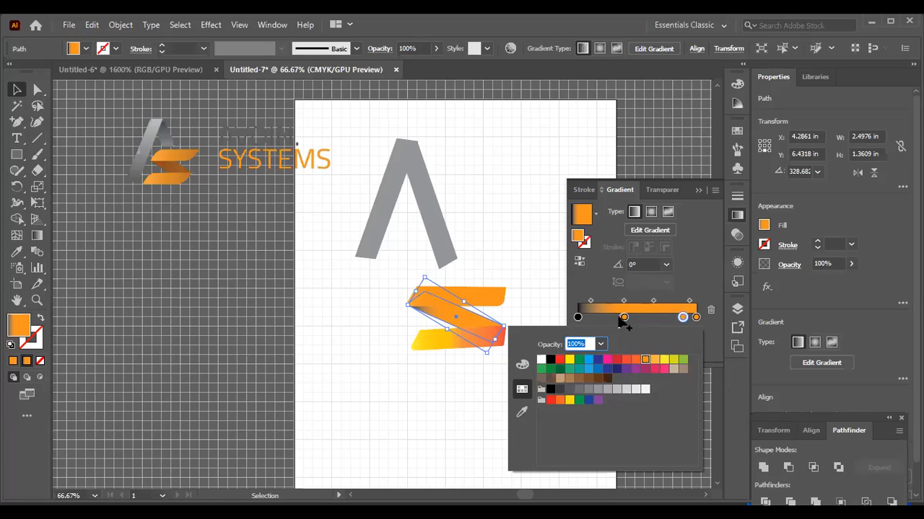
Add stops at about 34% and 55% to the diagonal bar's gradient and color the 55% stop C=0 M=35 Y=85 K=0
{"action": "left_click", "coordinate": [616, 315]}
{"action": "left_click_drag", "start_coordinate": [627, 318], "coordinate": [646, 315]}
{"action": "left_click", "coordinate": [619, 318]}
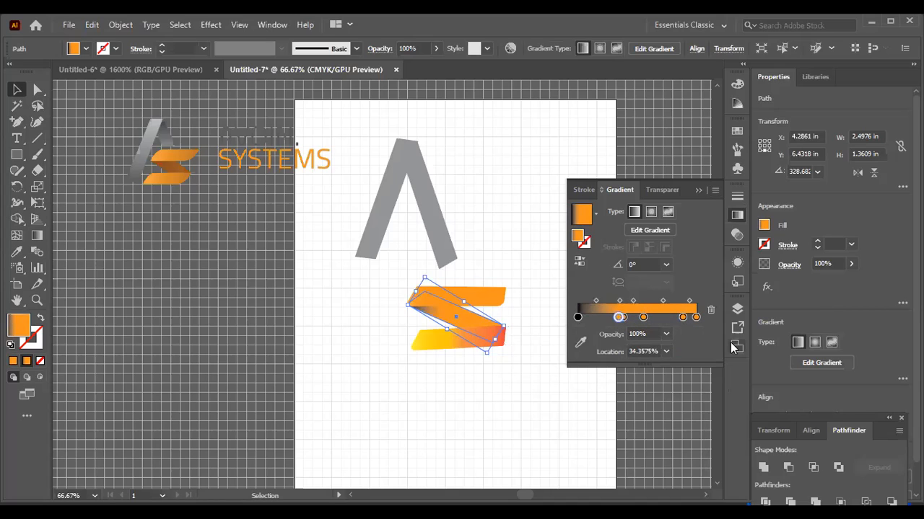
{"action": "left_click", "coordinate": [643, 317]}
{"action": "double_click", "coordinate": [643, 318]}
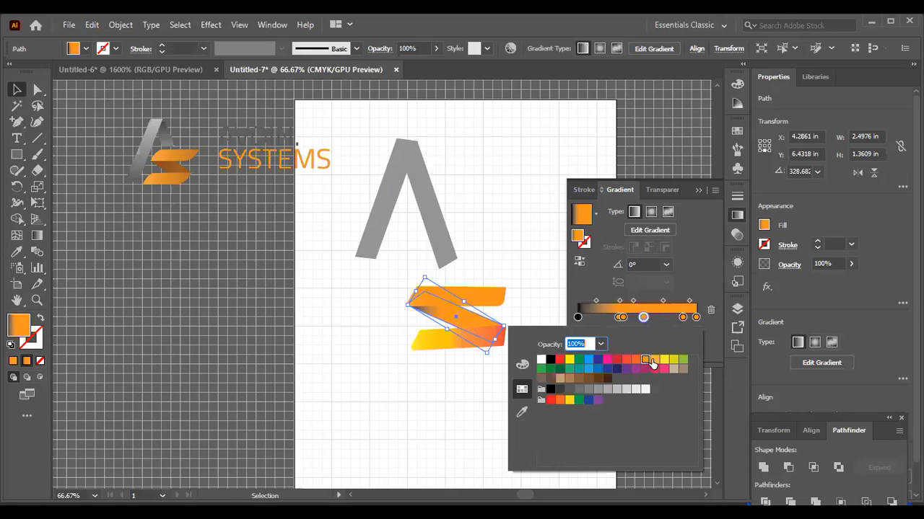
{"action": "left_click", "coordinate": [654, 360]}
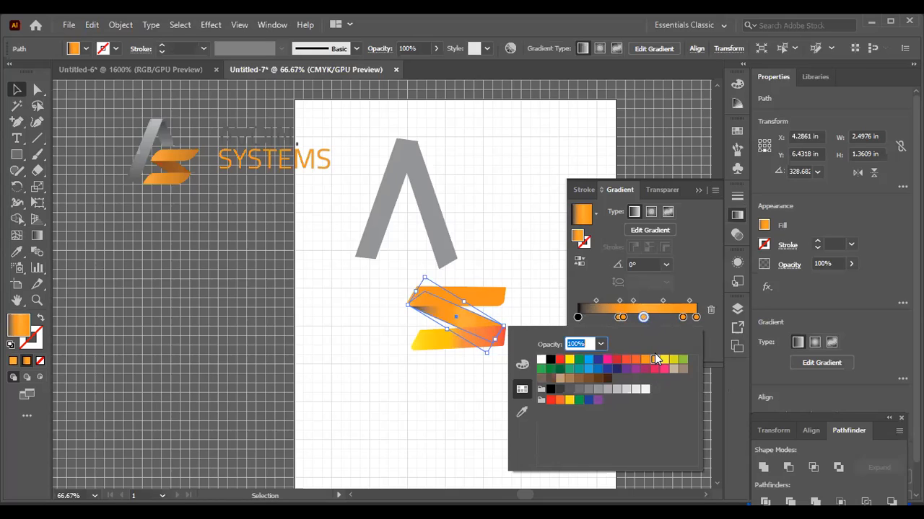
Set the diagonal bar's first gradient stop and its stop at about 39% to the orange C=0 M=50 Y=100 K=0
{"action": "double_click", "coordinate": [624, 318]}
{"action": "left_click", "coordinate": [645, 360]}
{"action": "left_click", "coordinate": [615, 322]}
{"action": "left_click", "coordinate": [578, 318]}
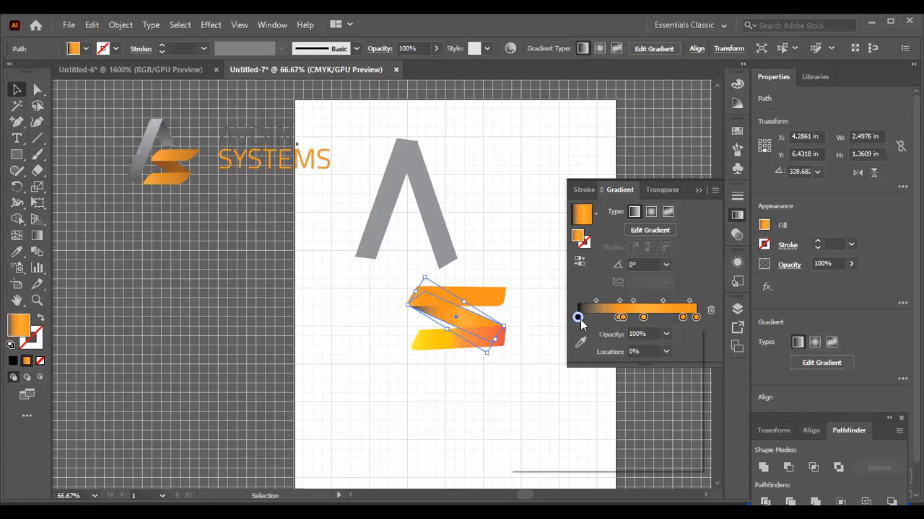
{"action": "double_click", "coordinate": [578, 318]}
{"action": "left_click", "coordinate": [645, 360]}
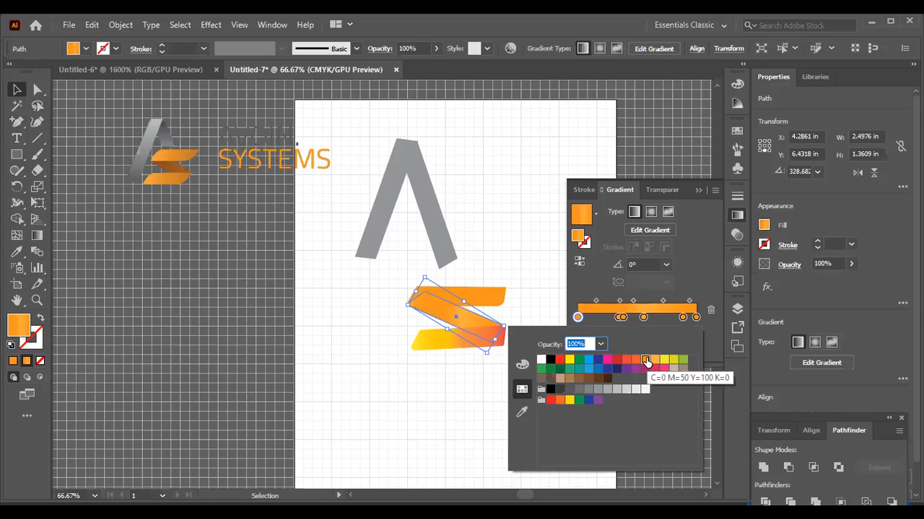
{"action": "left_click", "coordinate": [682, 318]}
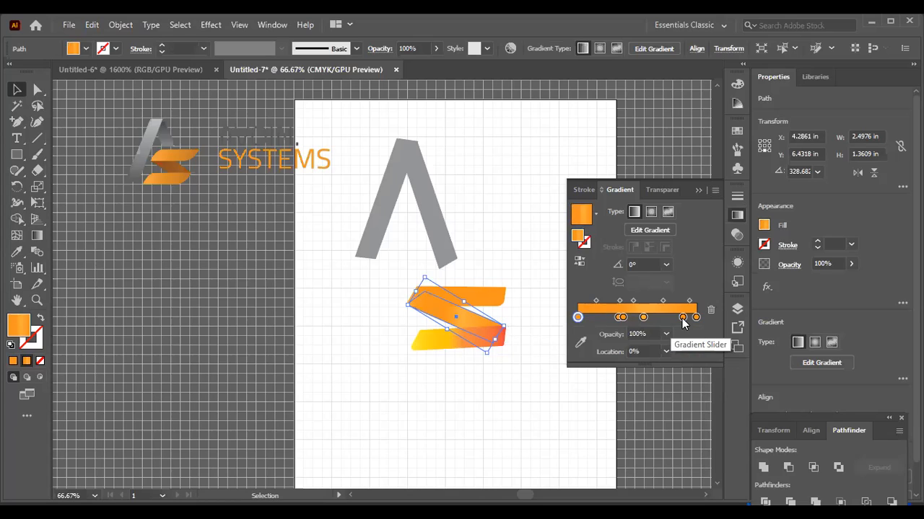
{"action": "double_click", "coordinate": [682, 318]}
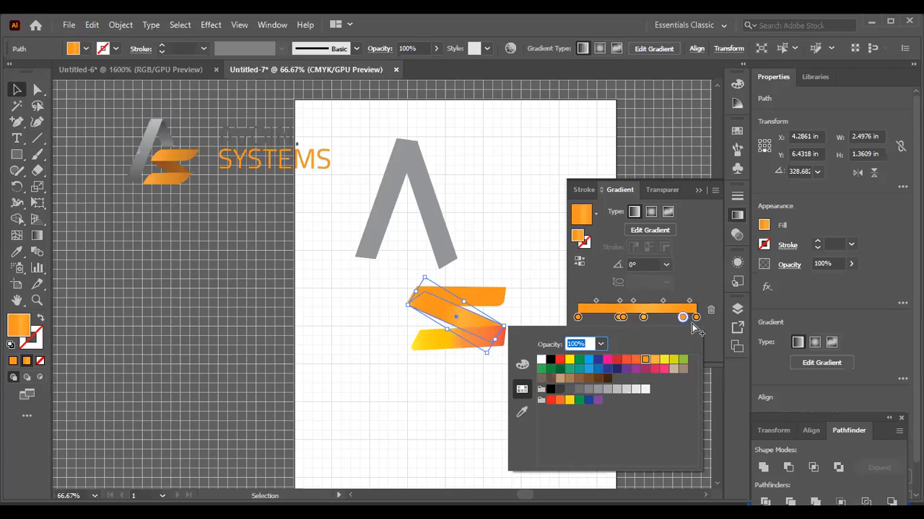
Select the bottom bar and recolor its first two gradient stops with the red-orange swatch C=0 M=80 Y=95 K=0
{"action": "left_click", "coordinate": [439, 351]}
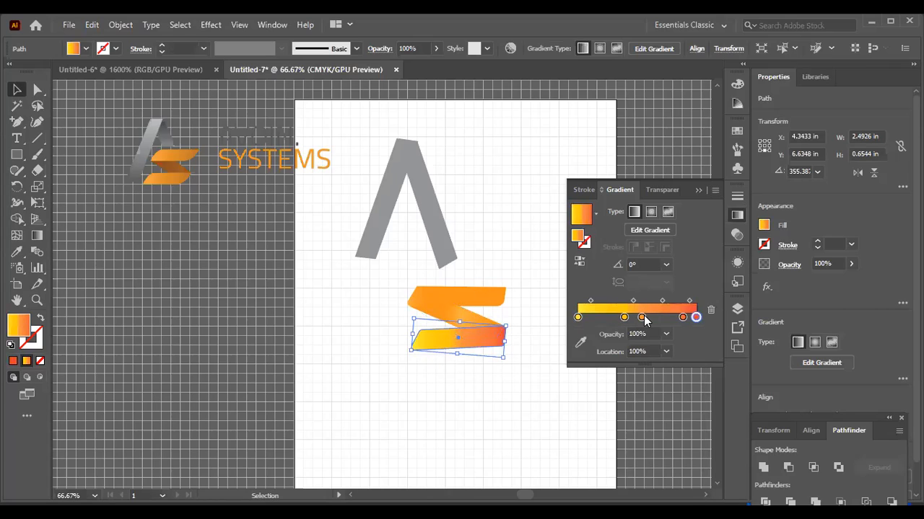
{"action": "left_click", "coordinate": [578, 317]}
{"action": "double_click", "coordinate": [577, 318]}
{"action": "left_click", "coordinate": [635, 359]}
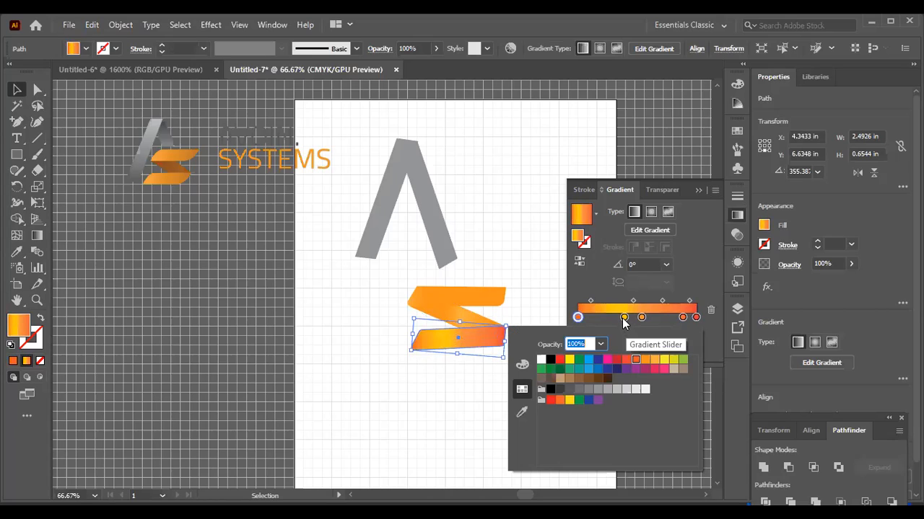
{"action": "double_click", "coordinate": [625, 318]}
{"action": "left_click", "coordinate": [640, 364]}
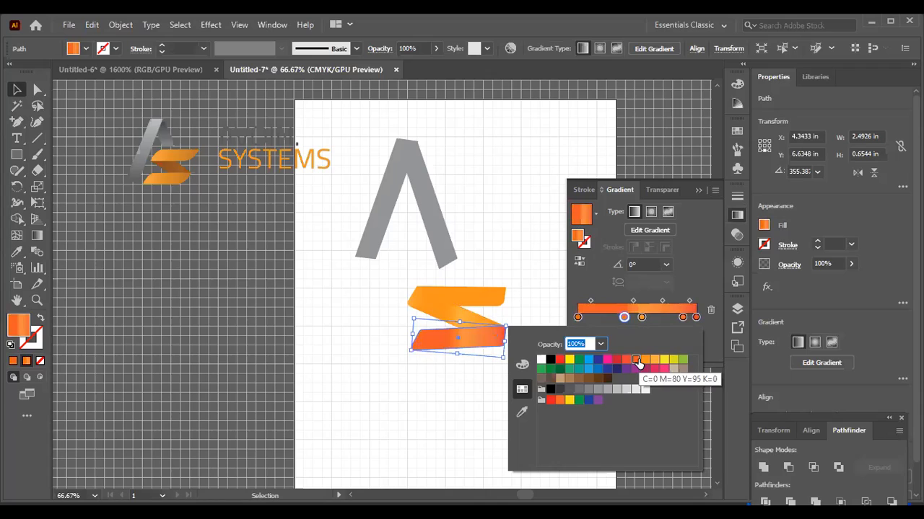
Set the middle stop of the bottom bar's gradient to the same red-orange swatch as its first two stops
{"action": "left_click", "coordinate": [643, 322]}
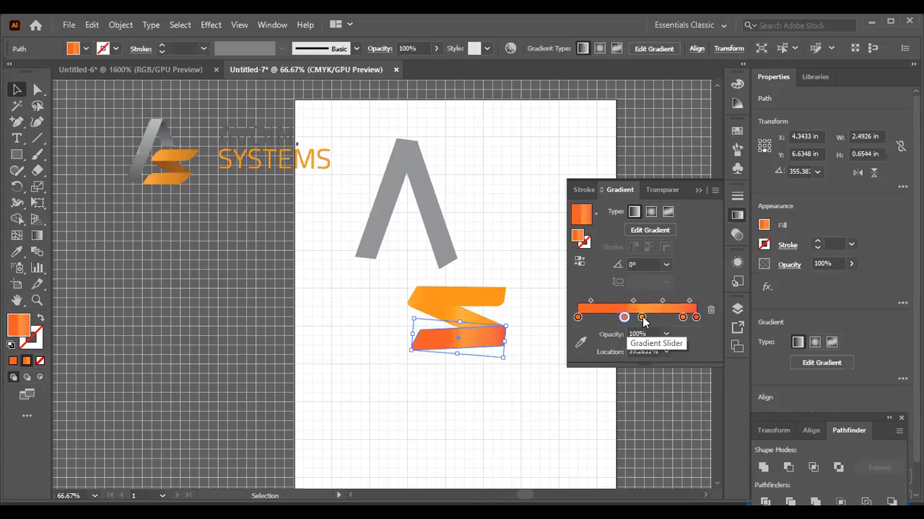
{"action": "double_click", "coordinate": [643, 319]}
{"action": "left_click", "coordinate": [635, 359]}
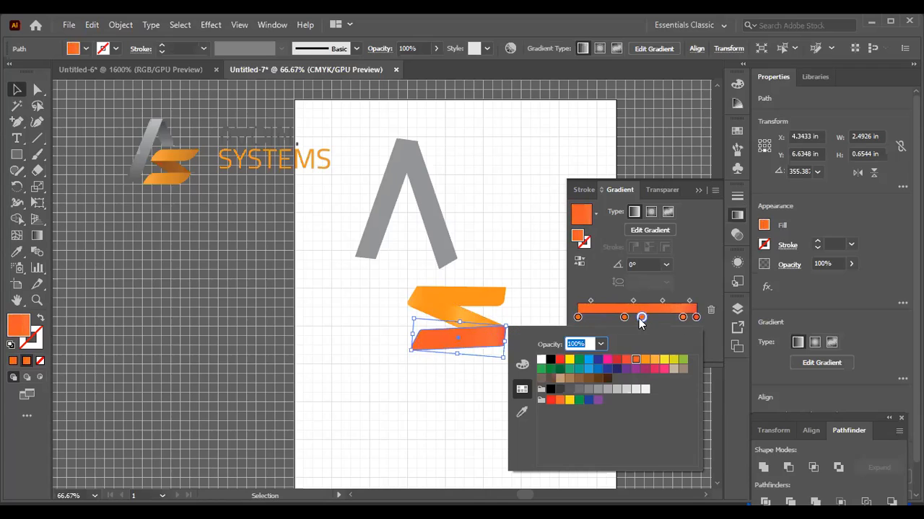
{"action": "double_click", "coordinate": [682, 315]}
{"action": "double_click", "coordinate": [479, 305]}
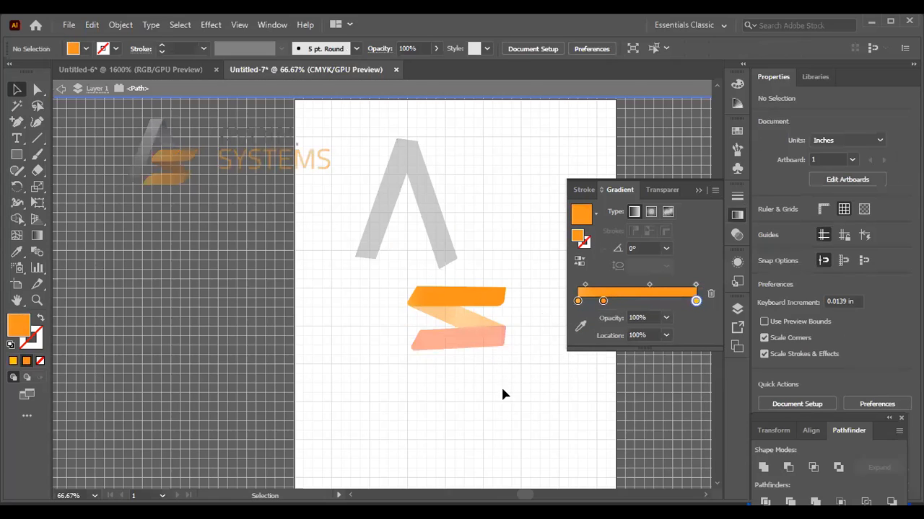
{"action": "double_click", "coordinate": [474, 404]}
Reselect the bottom bar, move its fourth gradient stop to about 57%, and color its second stop orange C=0 M=50 Y=100 K=0
{"action": "left_click", "coordinate": [466, 339]}
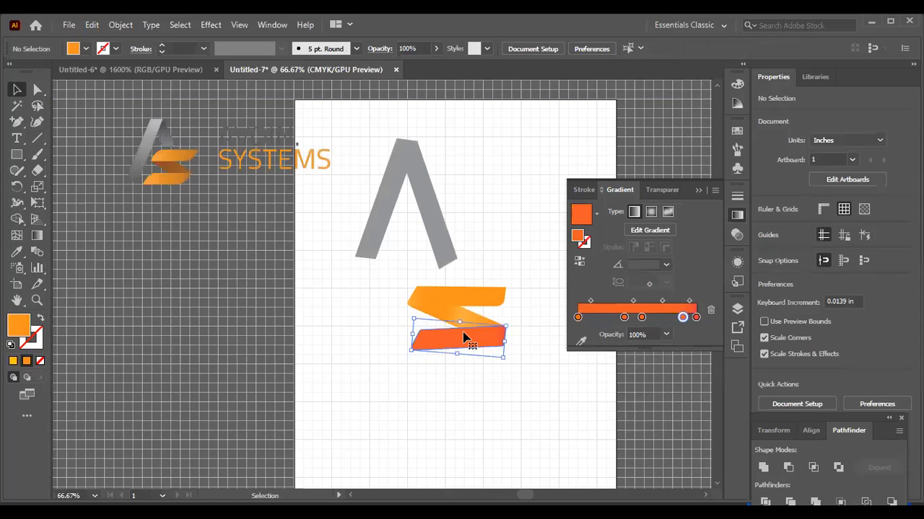
{"action": "left_click_drag", "start_coordinate": [682, 318], "coordinate": [645, 318]}
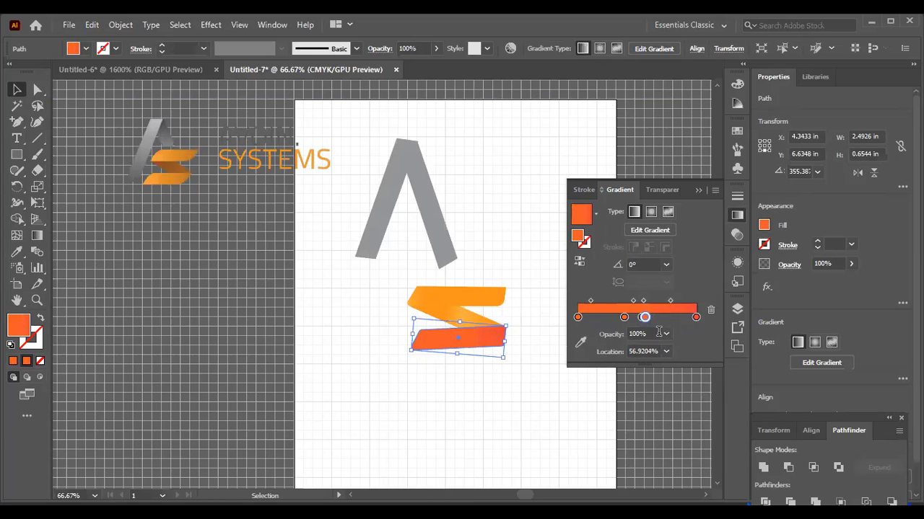
{"action": "left_click", "coordinate": [624, 317]}
{"action": "double_click", "coordinate": [624, 317]}
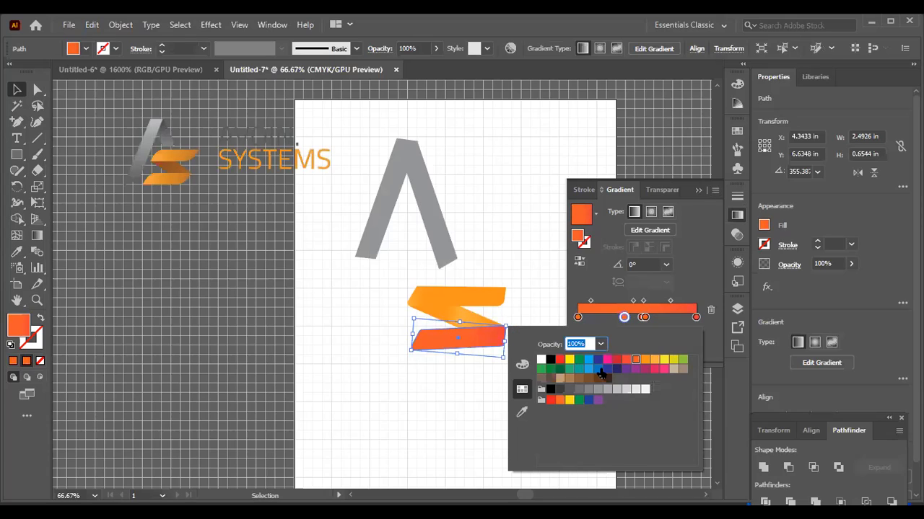
{"action": "left_click", "coordinate": [644, 360]}
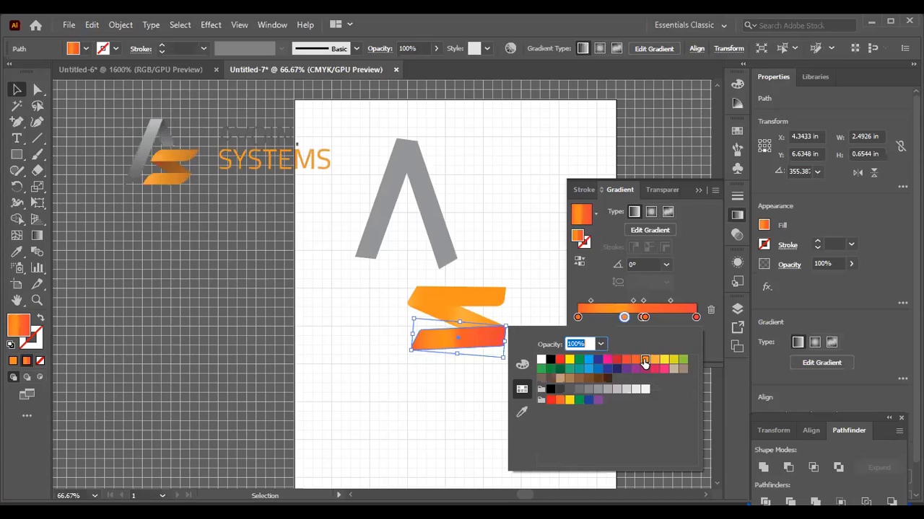
Color the bottom bar's fourth gradient stop orange C=0 M=50 Y=100 K=0 and move it to about 82%
{"action": "left_click", "coordinate": [645, 318]}
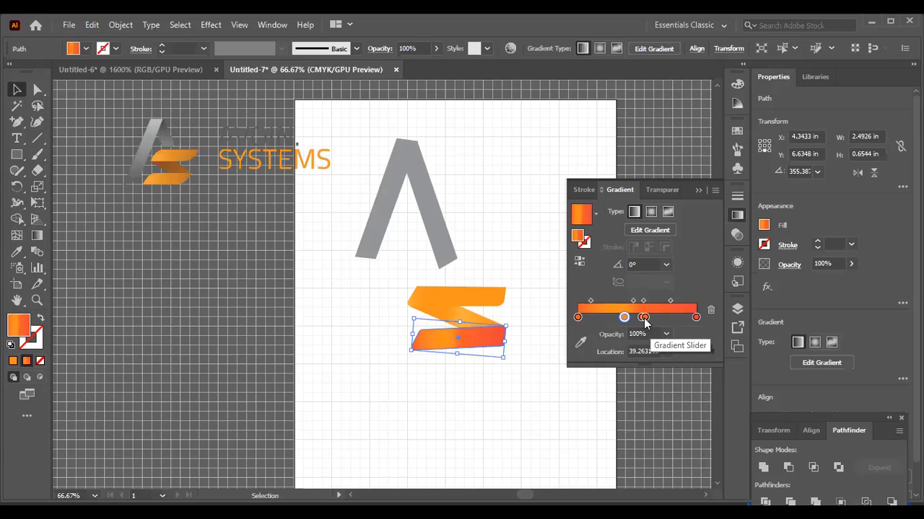
{"action": "double_click", "coordinate": [644, 317]}
{"action": "left_click", "coordinate": [645, 363]}
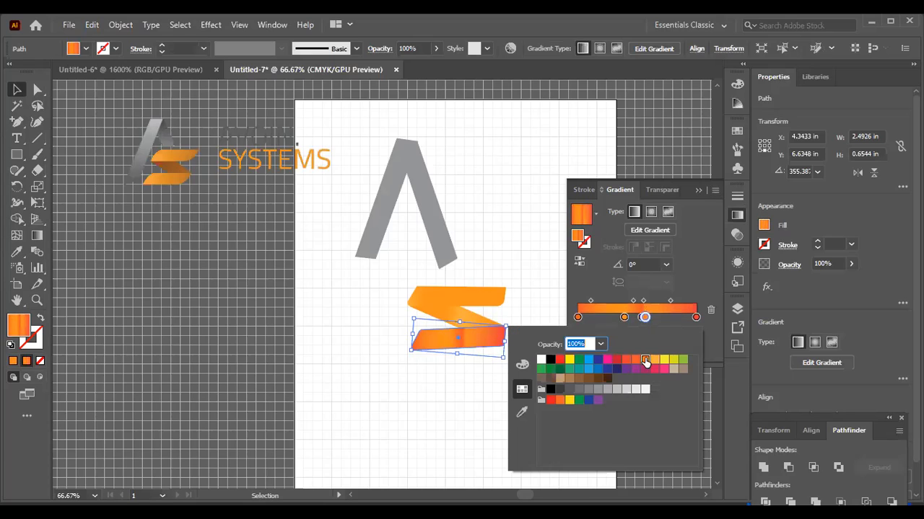
{"action": "left_click", "coordinate": [645, 318]}
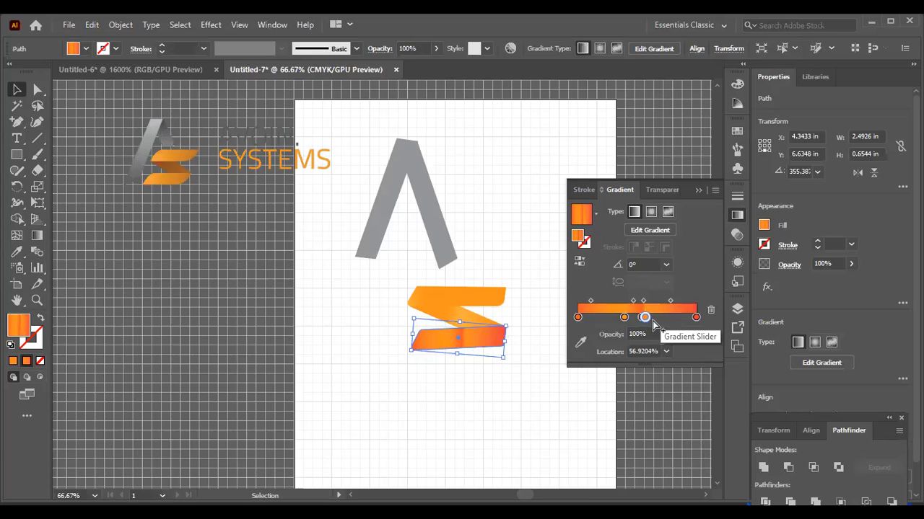
{"action": "left_click", "coordinate": [653, 318]}
{"action": "left_click_drag", "start_coordinate": [652, 319], "coordinate": [676, 318]}
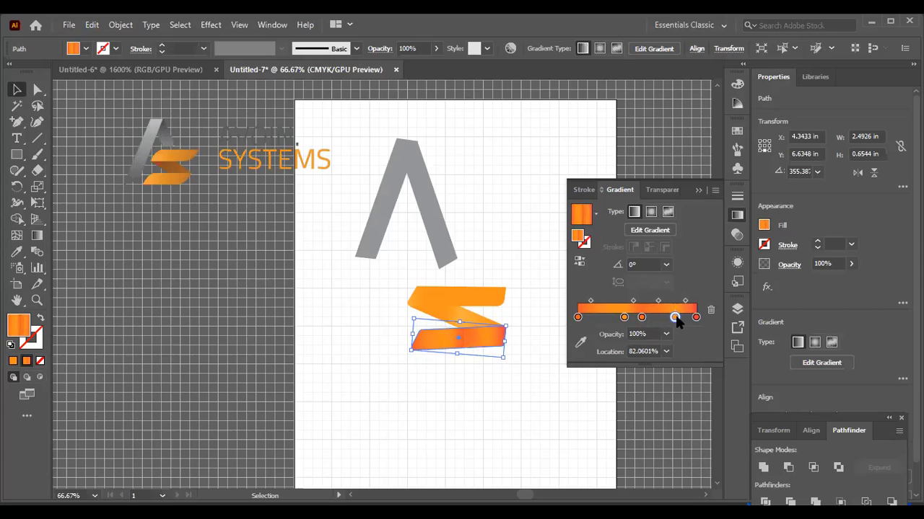
Change the last stop of the bottom bar's gradient to the orange swatch C=0 M=50 Y=100 K=0
{"action": "left_click", "coordinate": [697, 318]}
{"action": "double_click", "coordinate": [697, 317]}
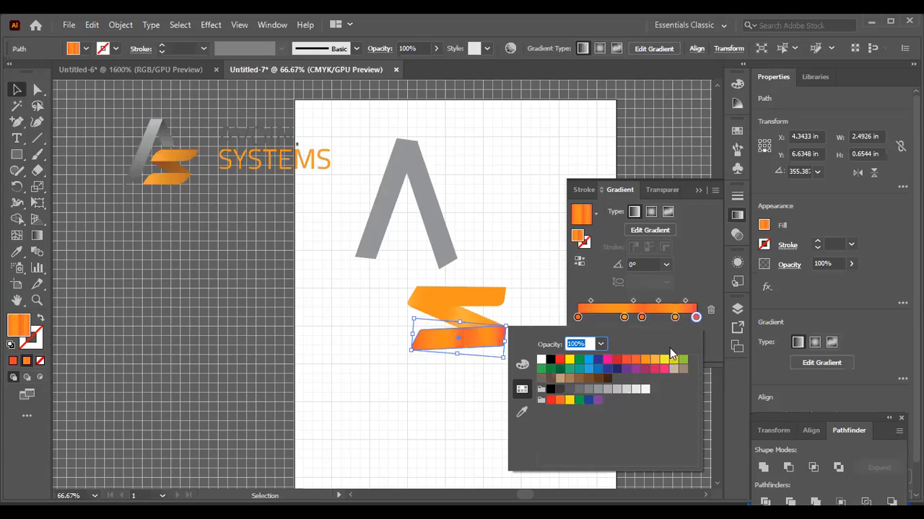
{"action": "left_click", "coordinate": [645, 363]}
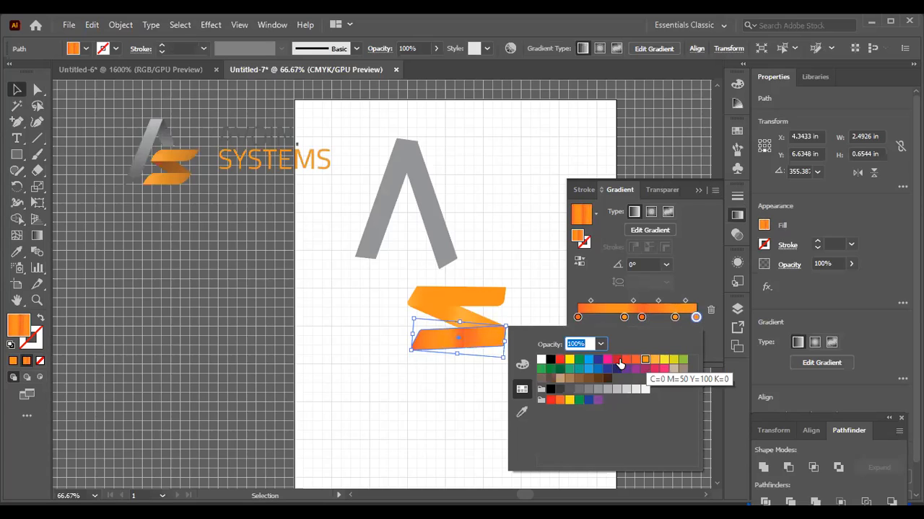
{"action": "left_click", "coordinate": [674, 318]}
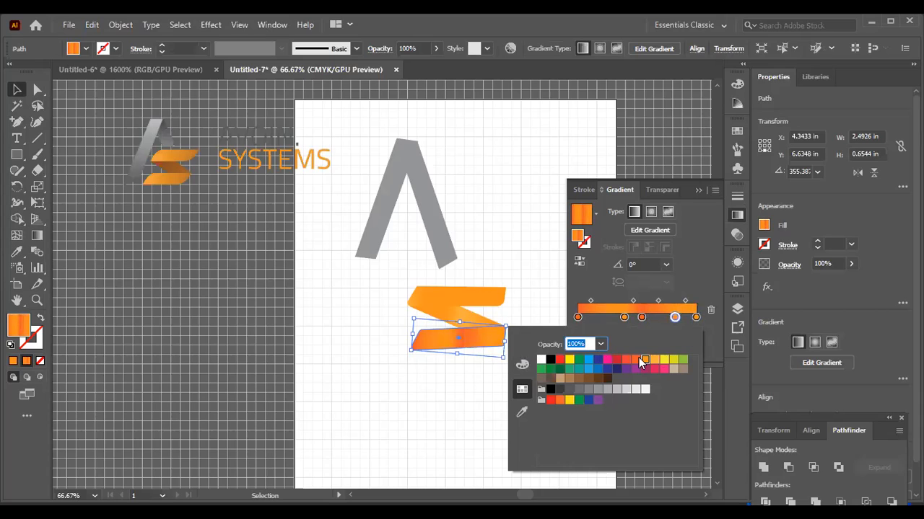
Move the bottom bar's red-orange middle gradient stop to about 58% and compare it with the top bar's gradient
{"action": "left_click", "coordinate": [641, 319]}
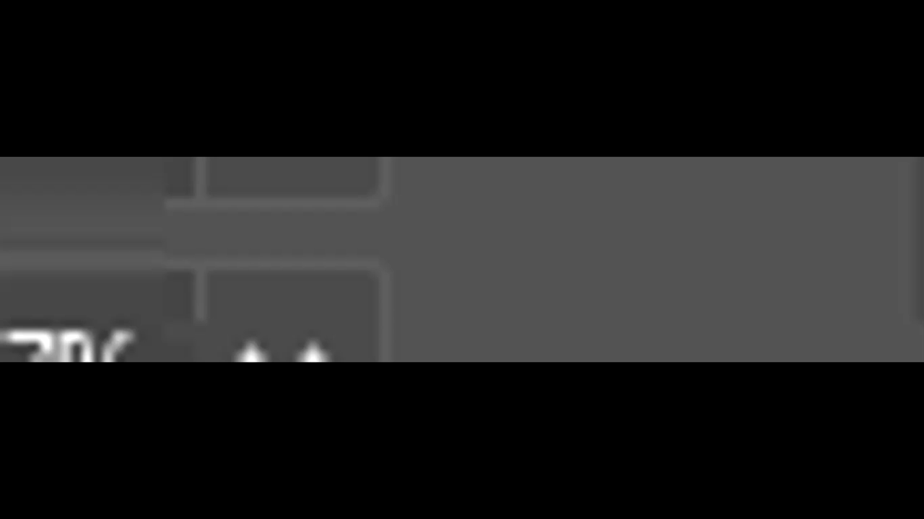
{"action": "left_click_drag", "start_coordinate": [641, 318], "coordinate": [646, 318]}
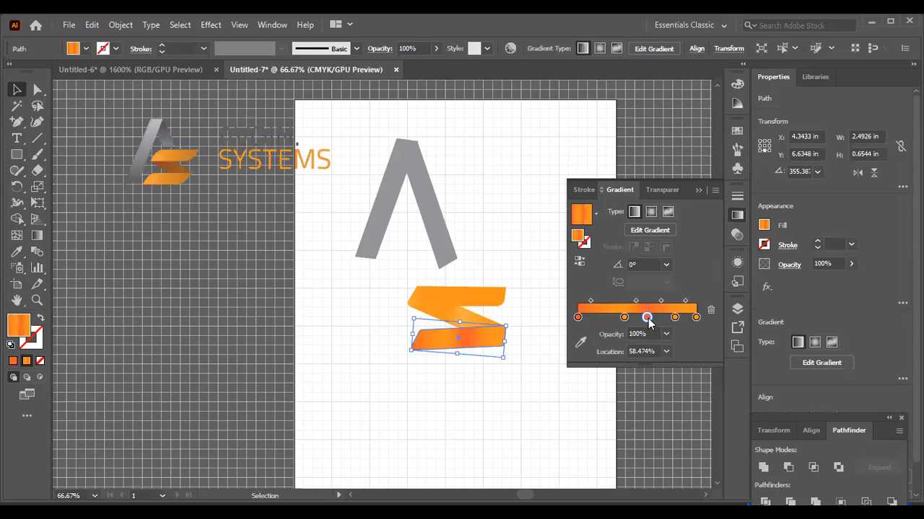
{"action": "left_click", "coordinate": [478, 312]}
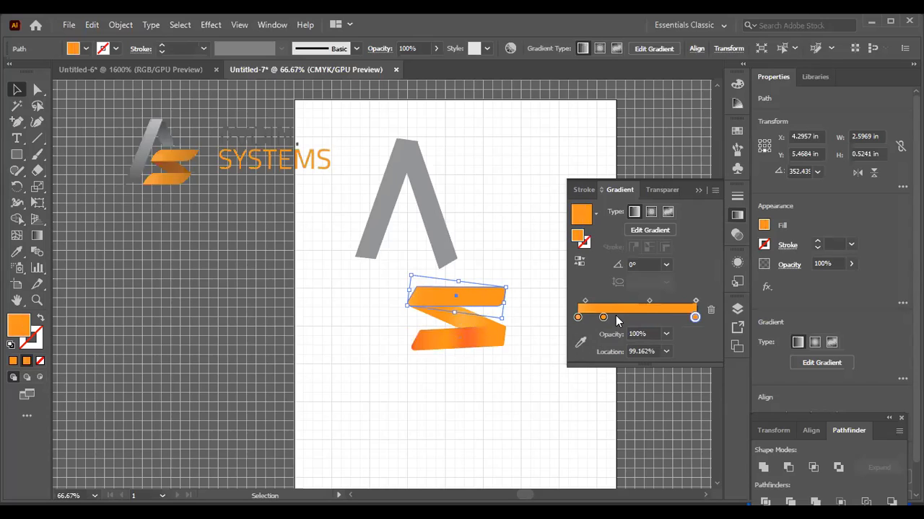
{"action": "left_click", "coordinate": [474, 341]}
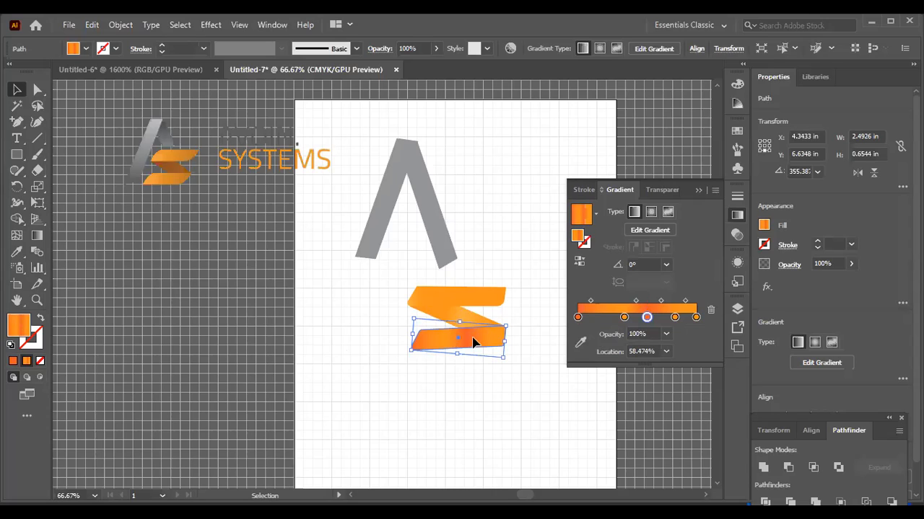
Replace the S's top bar with a copy of the gradient bottom bar, setting the old top bar aside near the artboard's left edge
{"action": "left_click_drag", "start_coordinate": [472, 342], "coordinate": [474, 308]}
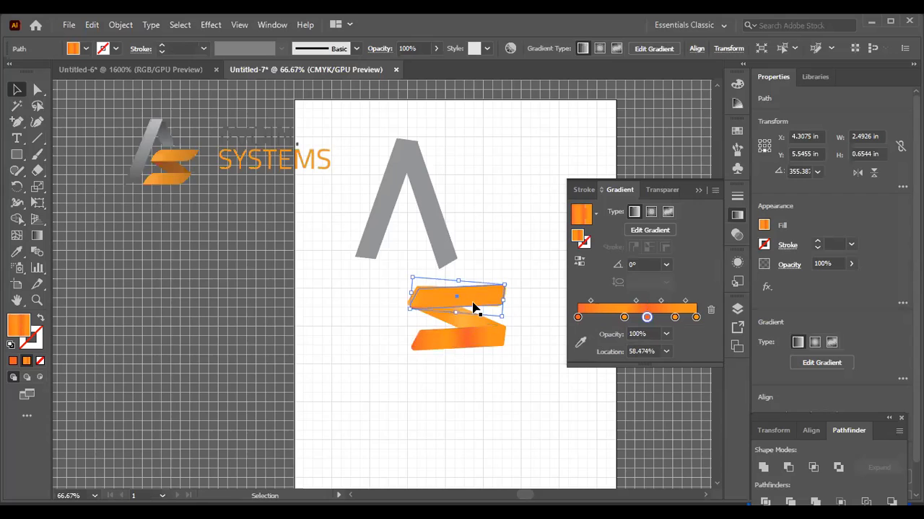
{"action": "left_click", "coordinate": [477, 432]}
{"action": "left_click", "coordinate": [436, 295]}
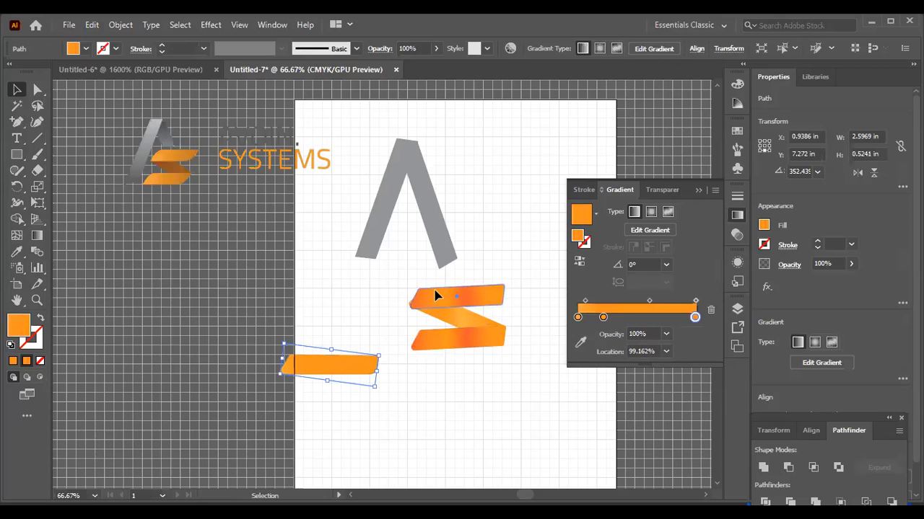
{"action": "left_click", "coordinate": [474, 345]}
{"action": "left_click", "coordinate": [507, 426]}
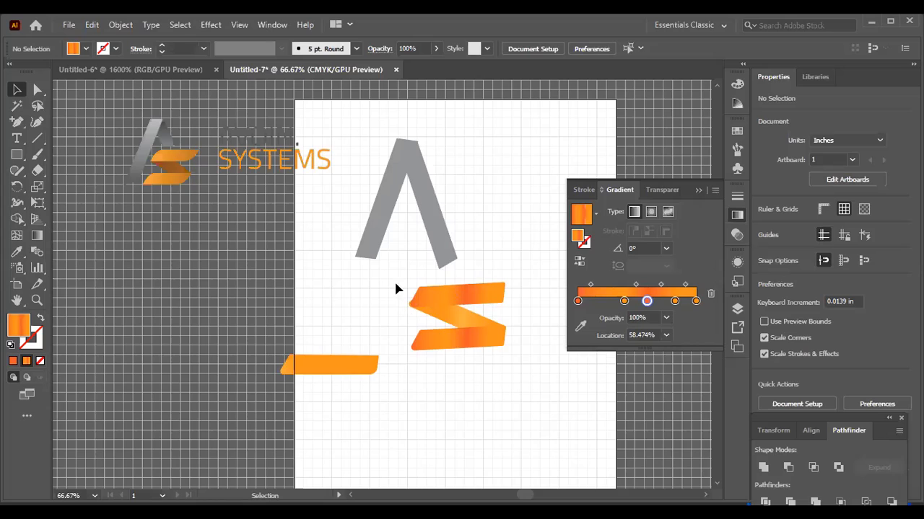
Group the three gradient bars of the S
{"action": "left_click_drag", "start_coordinate": [407, 287], "coordinate": [516, 361]}
{"action": "right_click", "coordinate": [443, 325]}
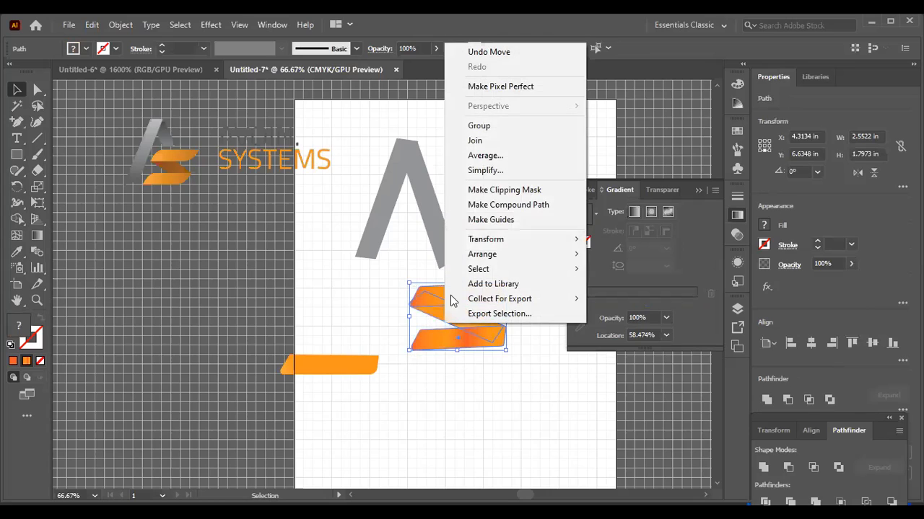
{"action": "left_click", "coordinate": [469, 127]}
{"action": "left_click", "coordinate": [480, 353]}
Move the S group onto the lower part of the A's right leg, at about X 4.02 in, Y 4.41 in
{"action": "left_click_drag", "start_coordinate": [472, 330], "coordinate": [459, 231]}
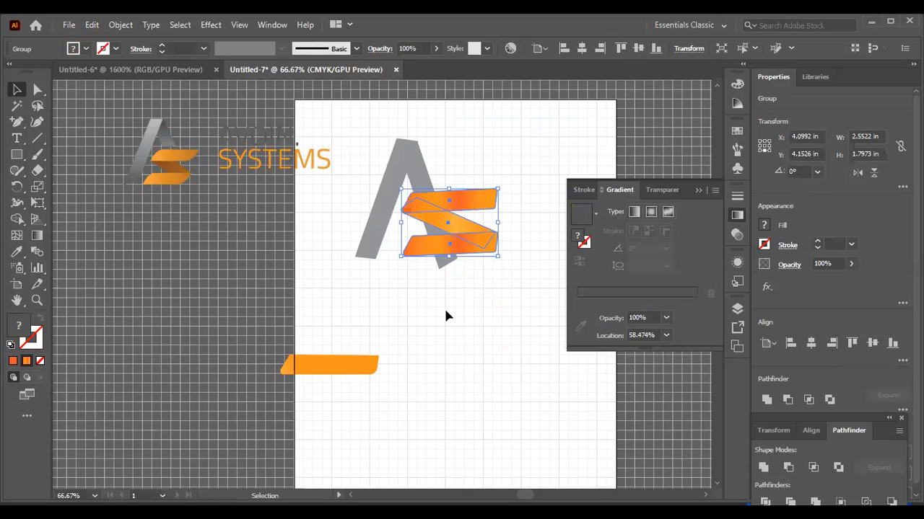
{"action": "left_click_drag", "start_coordinate": [437, 214], "coordinate": [439, 227]}
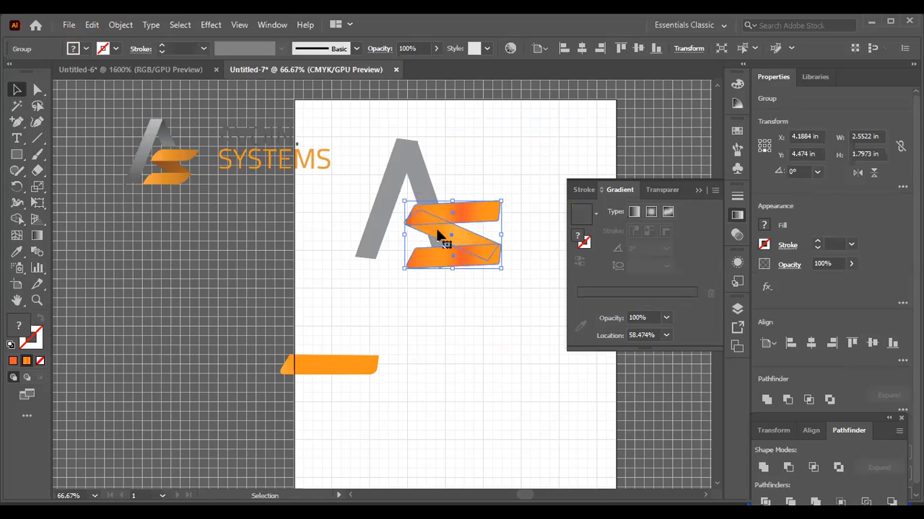
{"action": "left_click", "coordinate": [445, 309]}
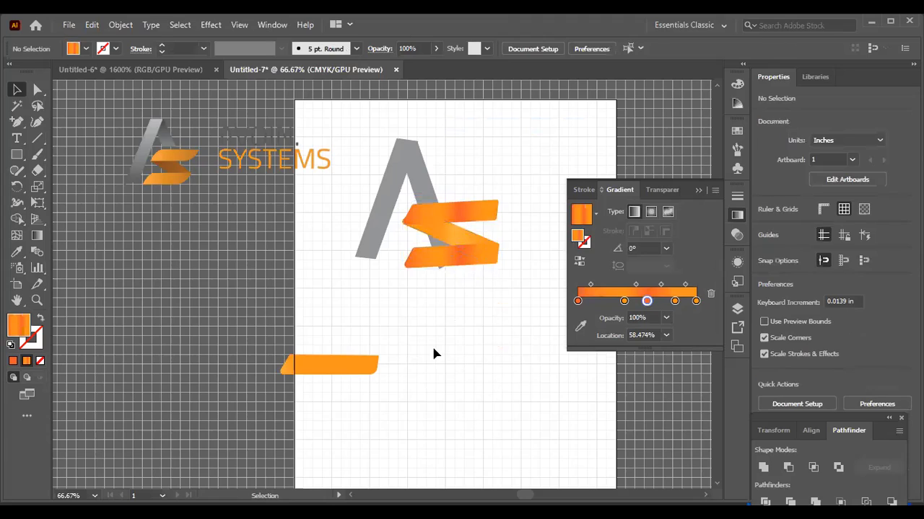
{"action": "left_click_drag", "start_coordinate": [441, 231], "coordinate": [440, 233]}
{"action": "left_click", "coordinate": [441, 309]}
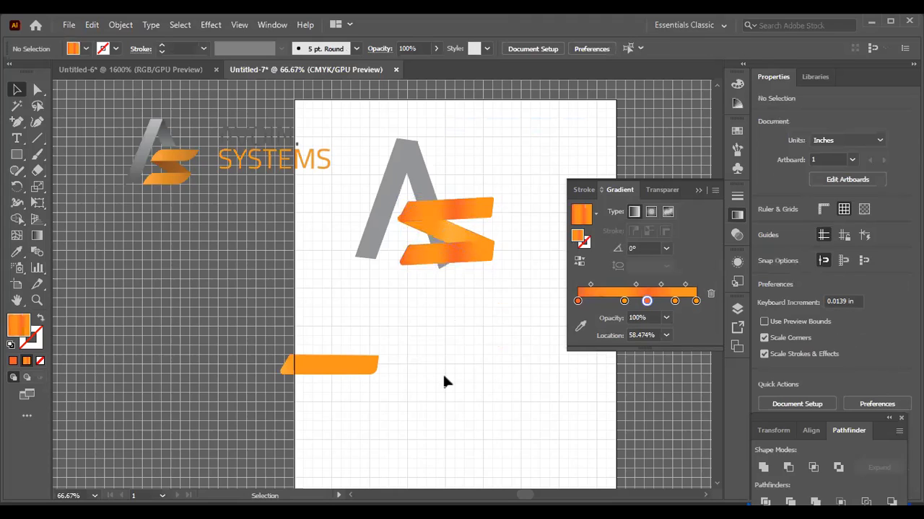
{"action": "left_click", "coordinate": [472, 252]}
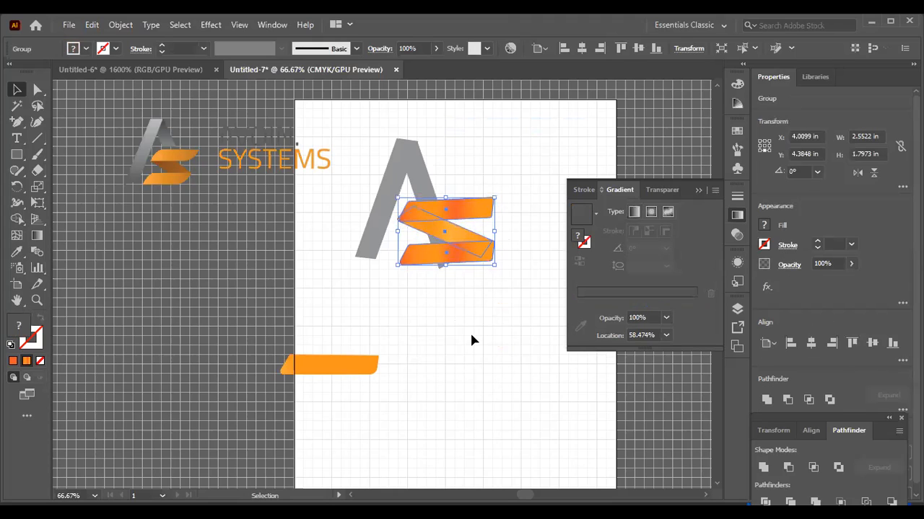
{"action": "key", "text": "Down"}
{"action": "key", "text": "Down"}
{"action": "key", "text": "Right"}
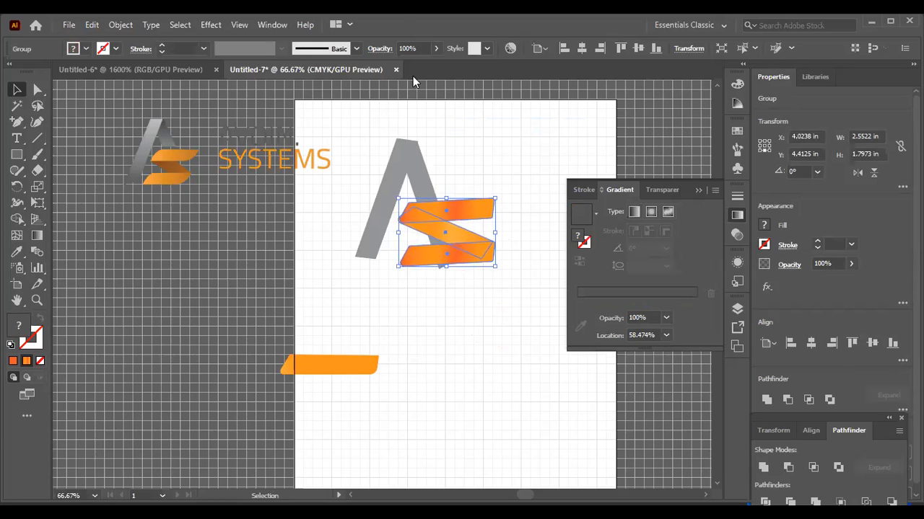
Move the reference logo image down and farther away from the artboard
{"action": "left_click_drag", "start_coordinate": [351, 171], "coordinate": [267, 238]}
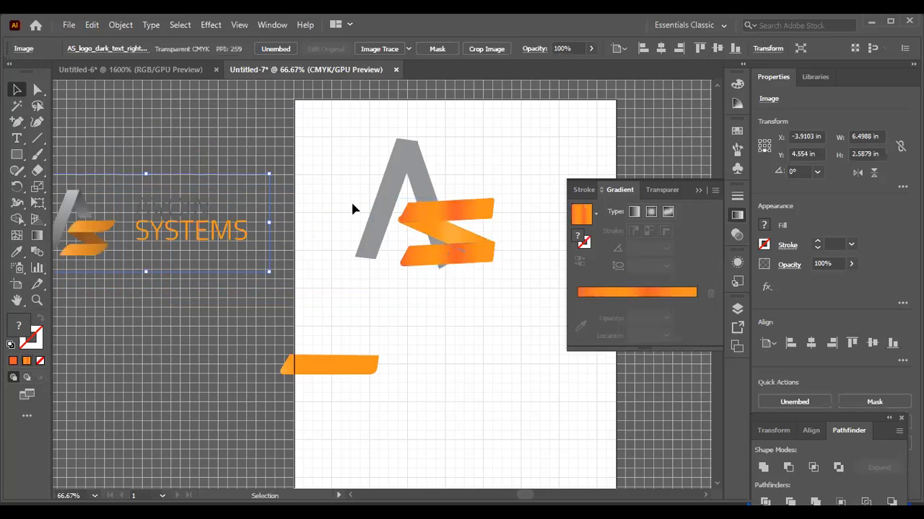
{"action": "left_click", "coordinate": [445, 289]}
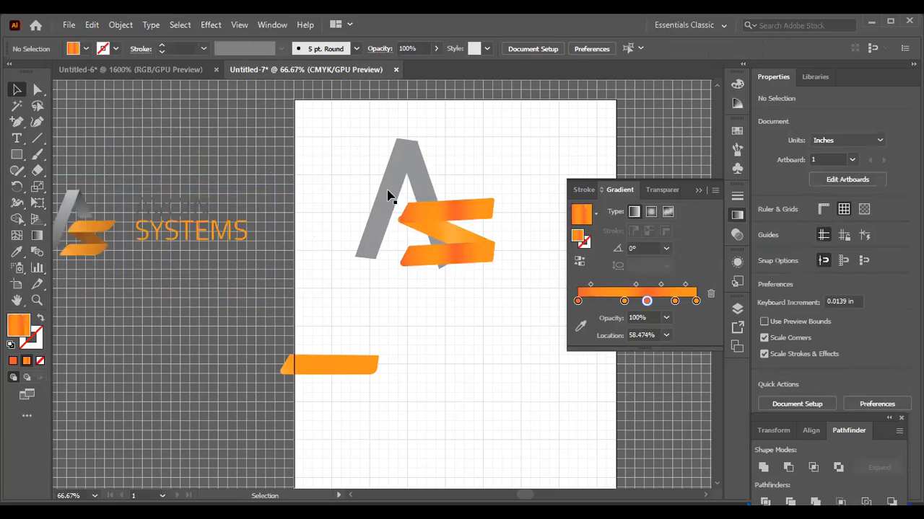
{"action": "left_click_drag", "start_coordinate": [495, 285], "coordinate": [375, 216]}
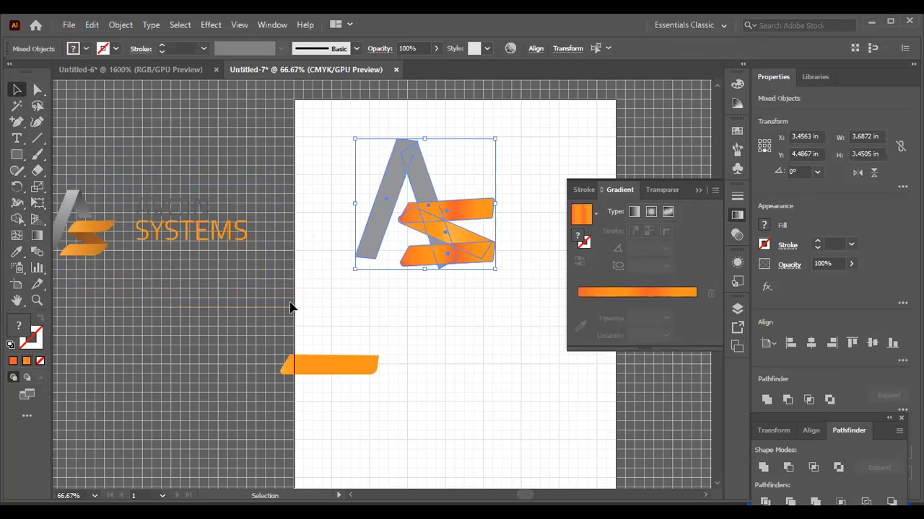
{"action": "right_click", "coordinate": [424, 177]}
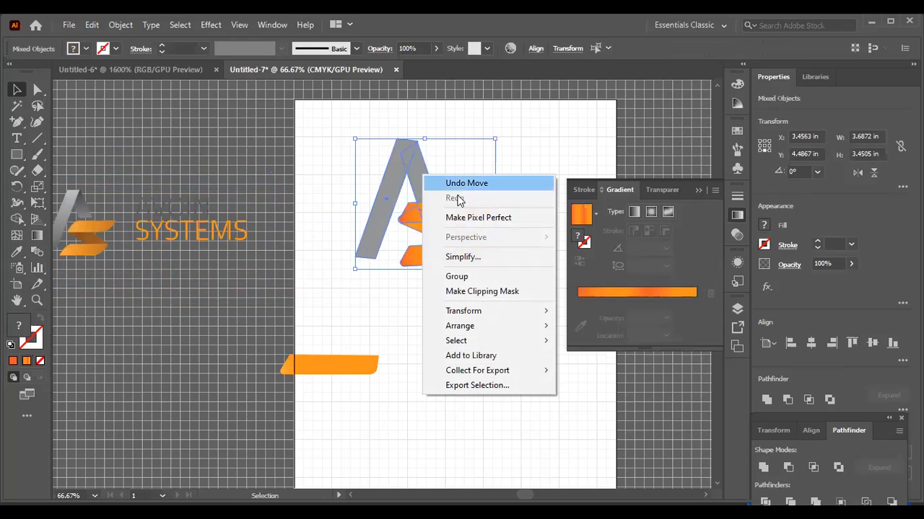
{"action": "left_click", "coordinate": [398, 309]}
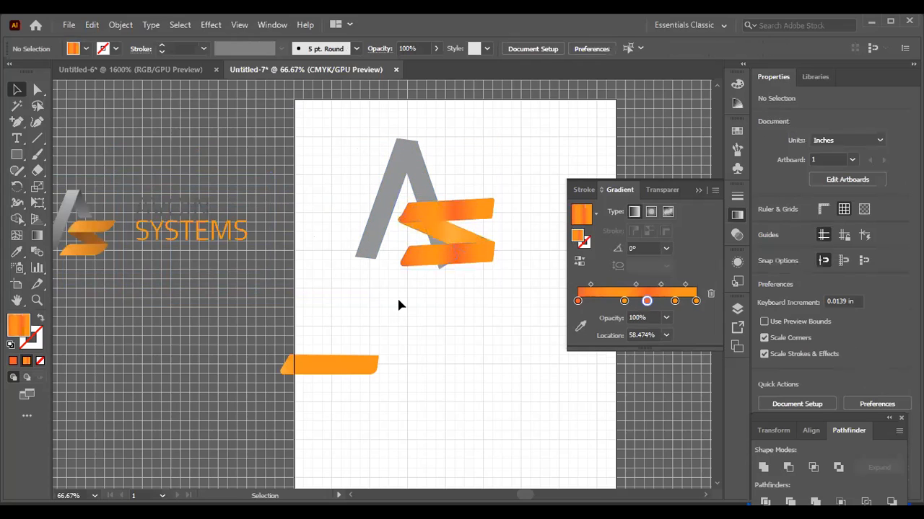
{"action": "left_click", "coordinate": [453, 244]}
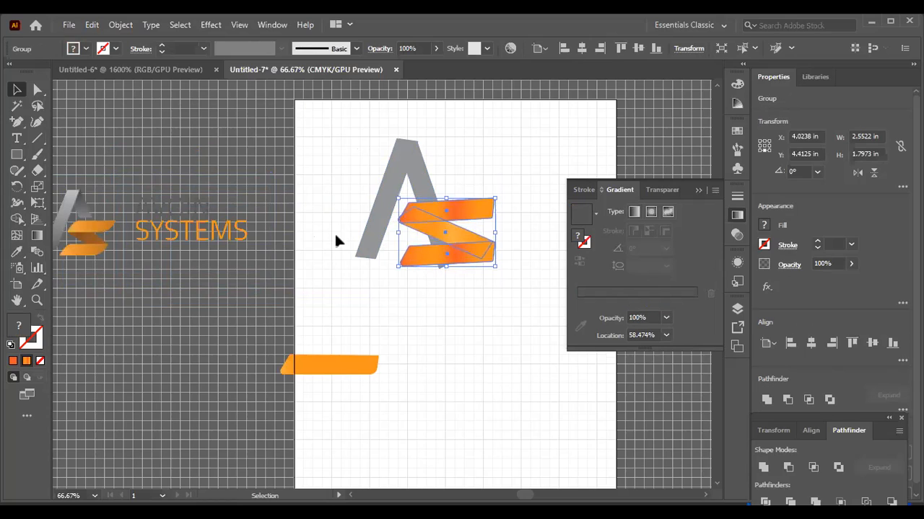
{"action": "right_click", "coordinate": [434, 230]}
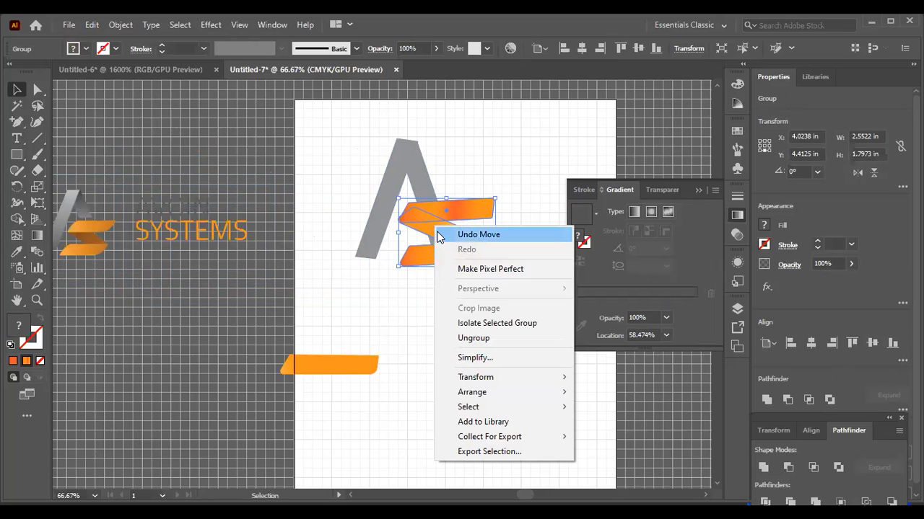
{"action": "left_click", "coordinate": [449, 224]}
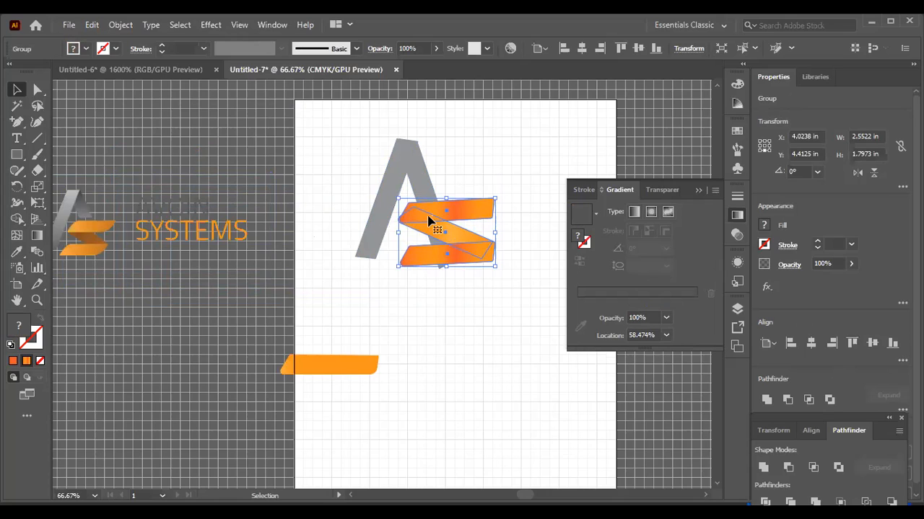
{"action": "left_click", "coordinate": [435, 301]}
Duplicate the S group and place the copy in the empty area below the A, at about X 4.31 in, Y 7.73 in
{"action": "left_click_drag", "start_coordinate": [443, 237], "coordinate": [397, 312]}
{"action": "left_click", "coordinate": [509, 318]}
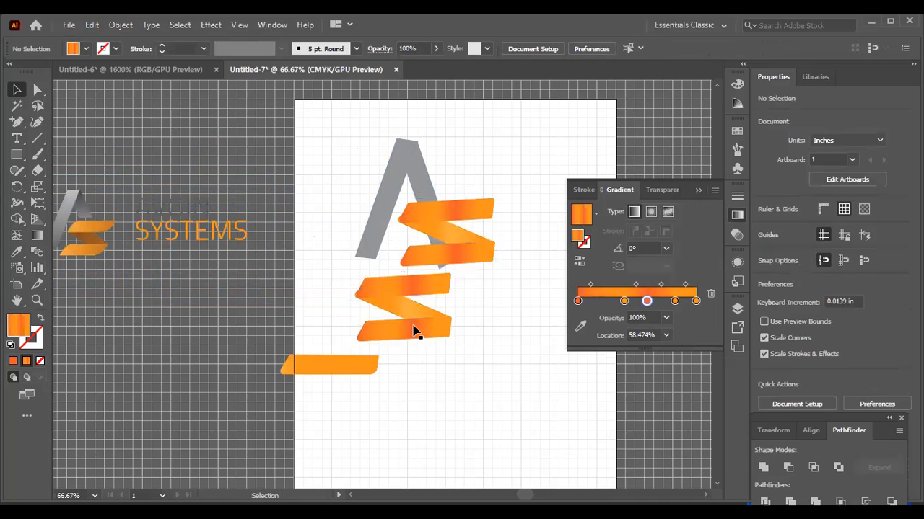
{"action": "left_click_drag", "start_coordinate": [429, 337], "coordinate": [457, 354]}
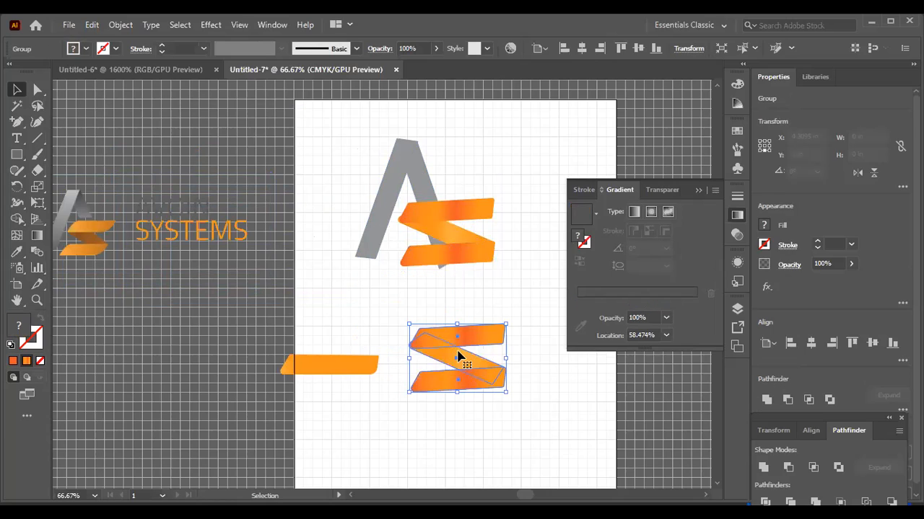
Merge the bars of the copied S group into a single shape with Pathfinder Unite
{"action": "right_click", "coordinate": [456, 351]}
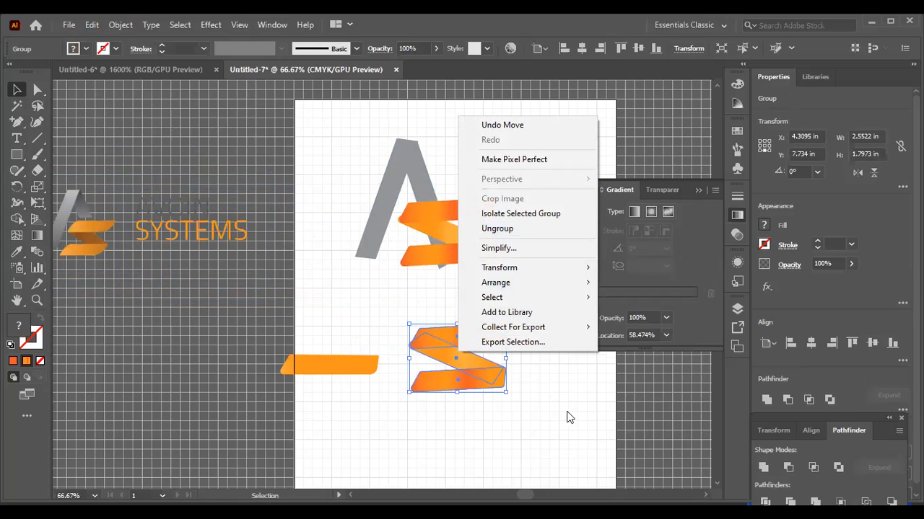
{"action": "left_click", "coordinate": [589, 378]}
{"action": "left_click", "coordinate": [589, 377]}
{"action": "left_click", "coordinate": [476, 381]}
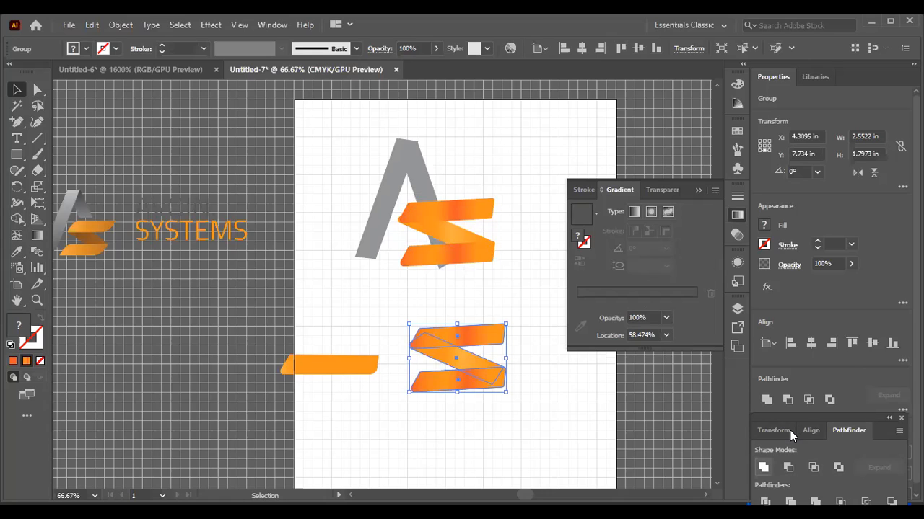
{"action": "left_click", "coordinate": [763, 467]}
{"action": "key", "text": "ctrl+shift+a"}
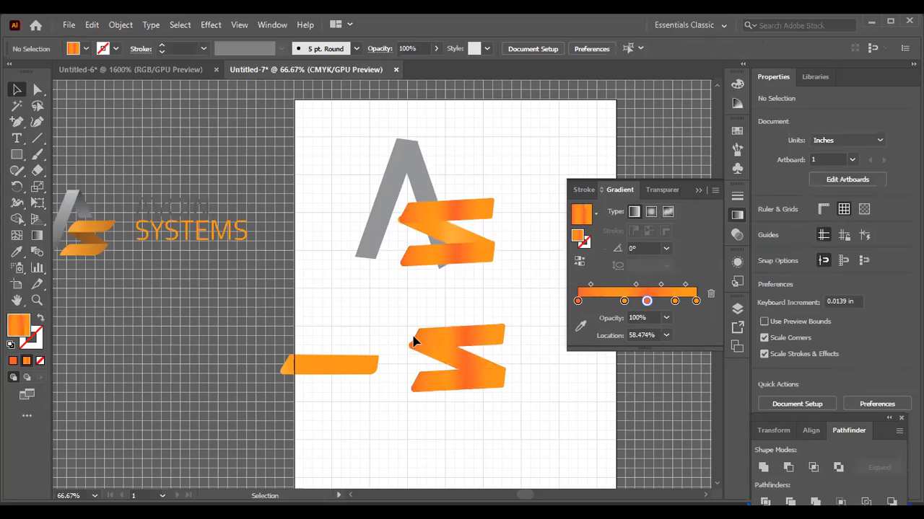
Move the original S group up to the right of the A and place the merged S over the A's right leg instead
{"action": "left_click_drag", "start_coordinate": [456, 240], "coordinate": [528, 177]}
{"action": "left_click_drag", "start_coordinate": [455, 362], "coordinate": [444, 247]}
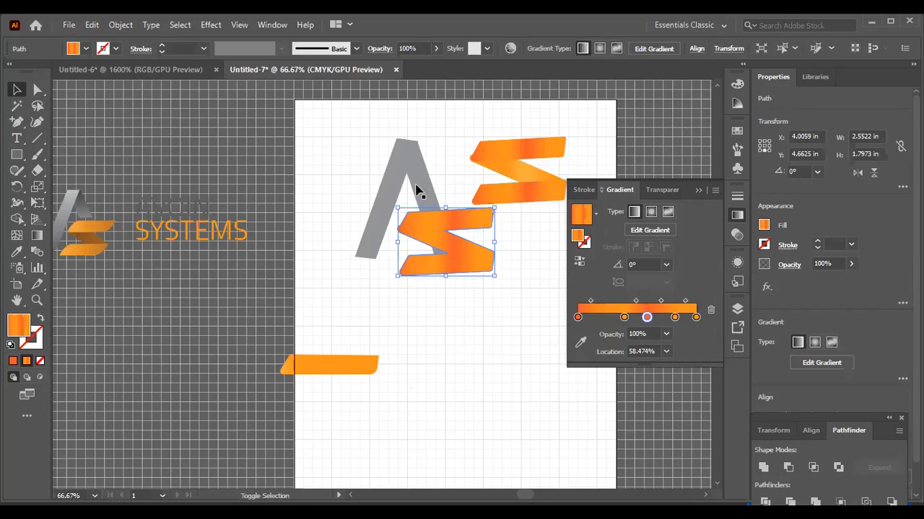
{"action": "left_click_drag", "start_coordinate": [445, 228], "coordinate": [434, 210]}
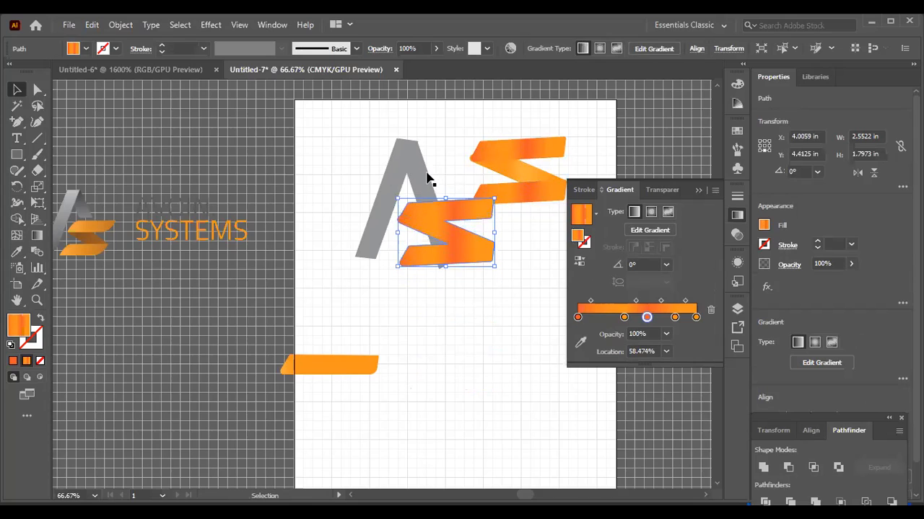
{"action": "left_click", "coordinate": [417, 173], "text": "shift"}
{"action": "left_click", "coordinate": [461, 288]}
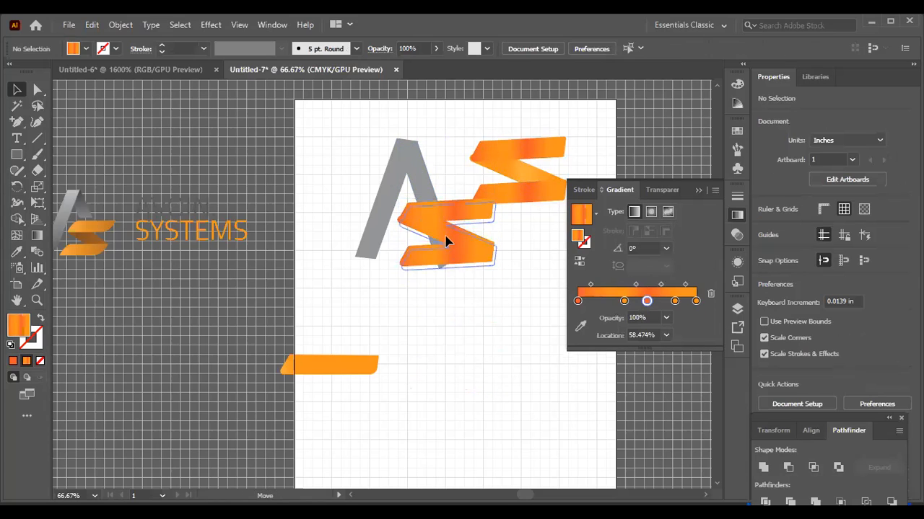
{"action": "mouse_move", "coordinate": [445, 239]}
{"action": "left_mouse_down"}
{"action": "mouse_move", "coordinate": [445, 248]}
{"action": "mouse_move", "coordinate": [431, 235]}
{"action": "left_mouse_up"}
{"action": "left_click", "coordinate": [435, 322]}
Try to subtract the merged S from both legs of the A at once with Minus Front
{"action": "left_click", "coordinate": [395, 179]}
{"action": "left_click", "coordinate": [416, 233], "text": "shift"}
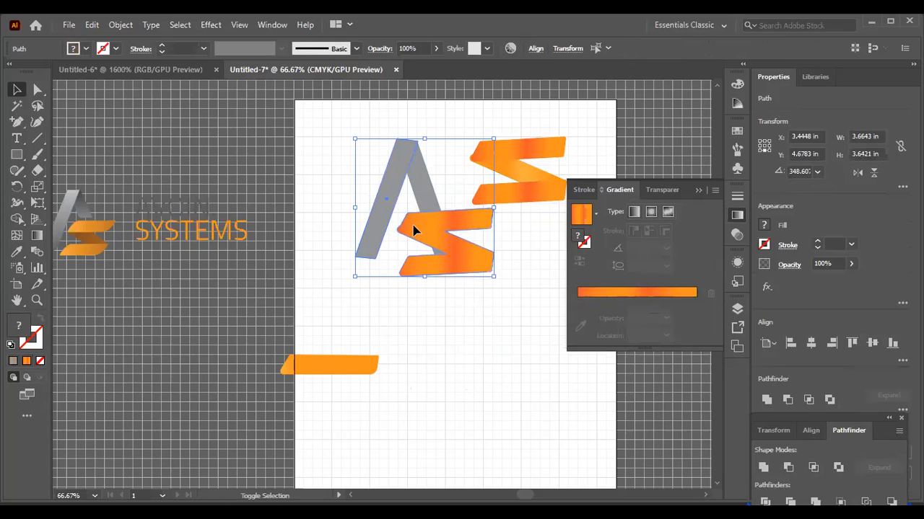
{"action": "left_click", "coordinate": [441, 303]}
{"action": "left_click", "coordinate": [381, 200]}
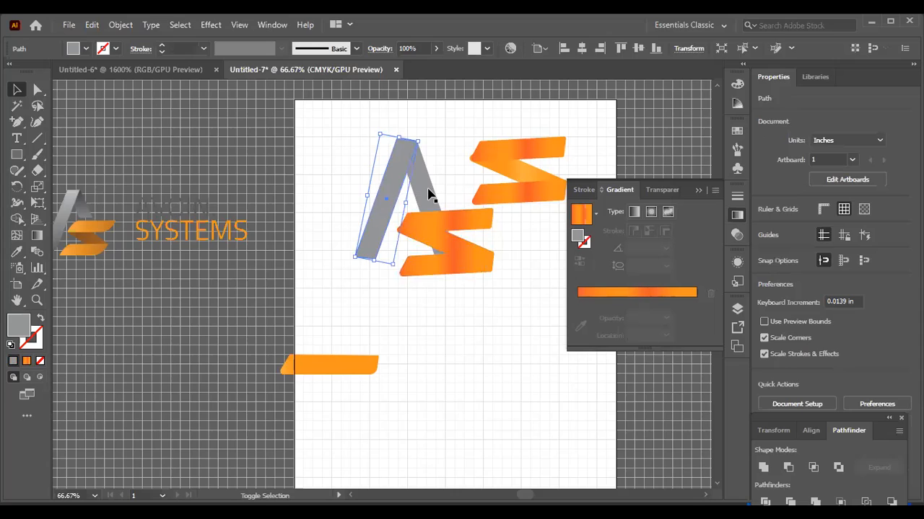
{"action": "left_click", "coordinate": [482, 264], "text": "shift"}
{"action": "left_click", "coordinate": [786, 400]}
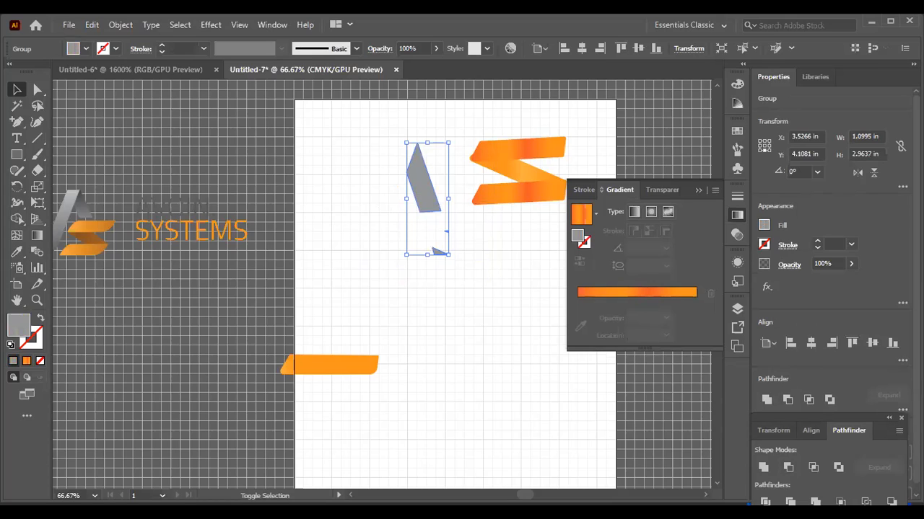
{"action": "key", "text": "ctrl+z"}
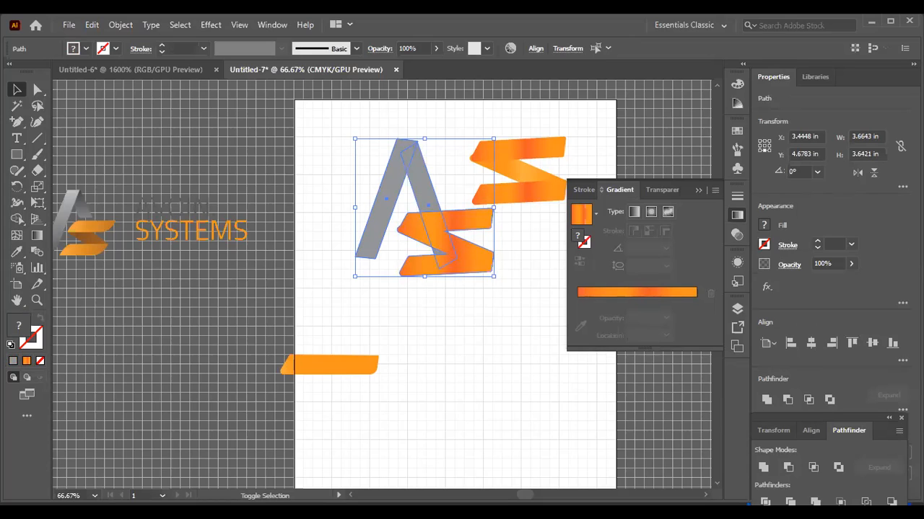
{"action": "left_click", "coordinate": [502, 363]}
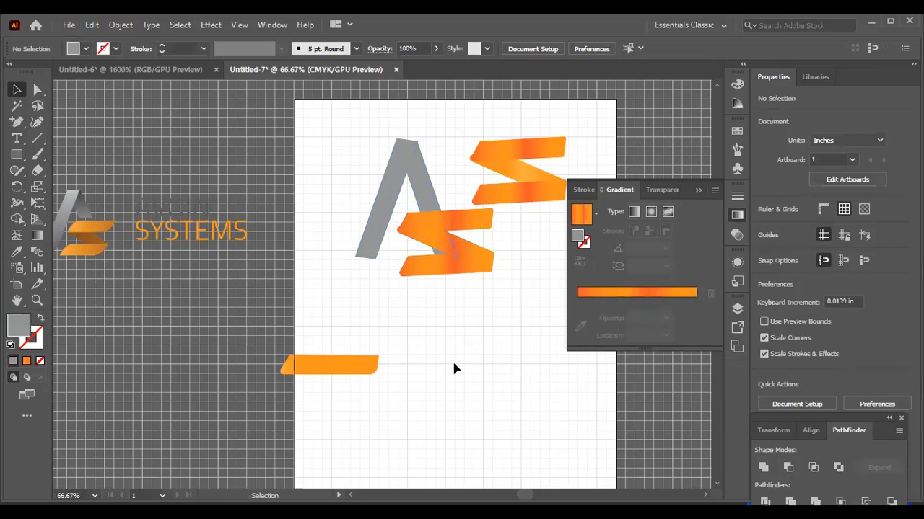
Shift the merged S slightly left and subtract it from only the A's right leg with Minus Front
{"action": "left_click", "coordinate": [427, 233]}
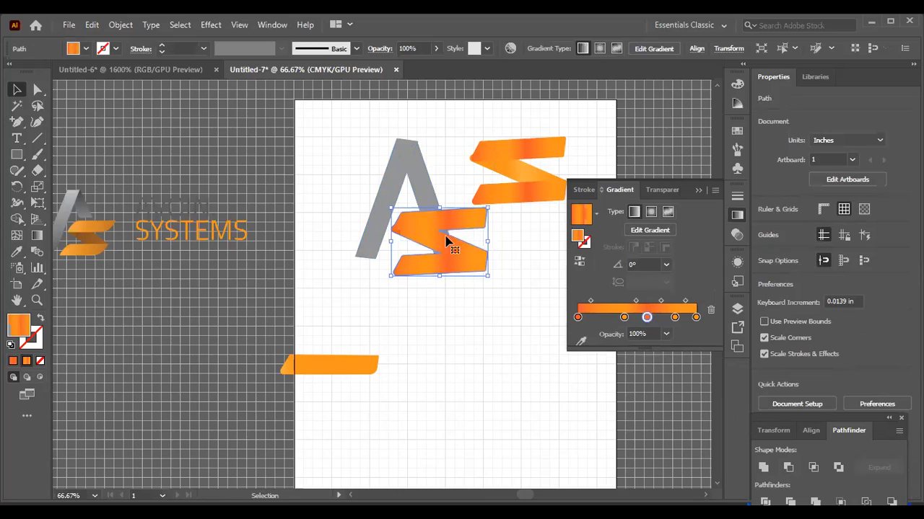
{"action": "left_click", "coordinate": [426, 190]}
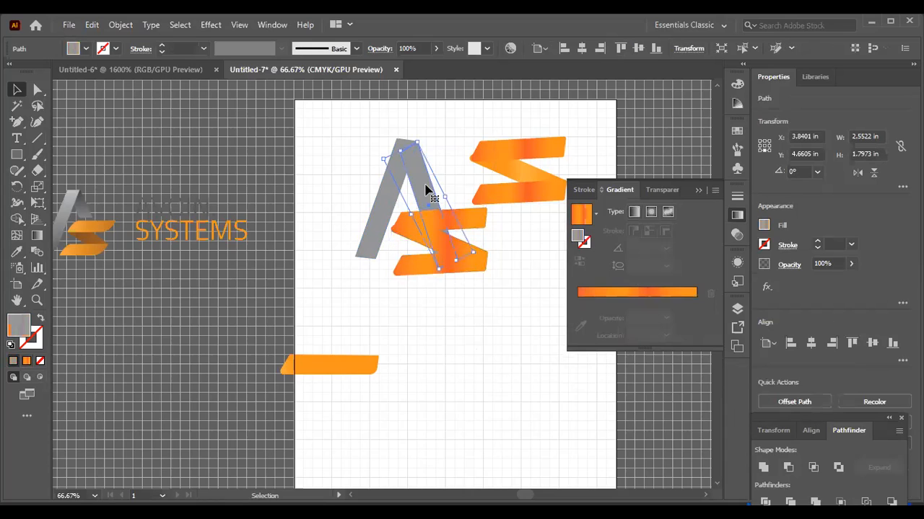
{"action": "left_click", "coordinate": [406, 265], "text": "shift"}
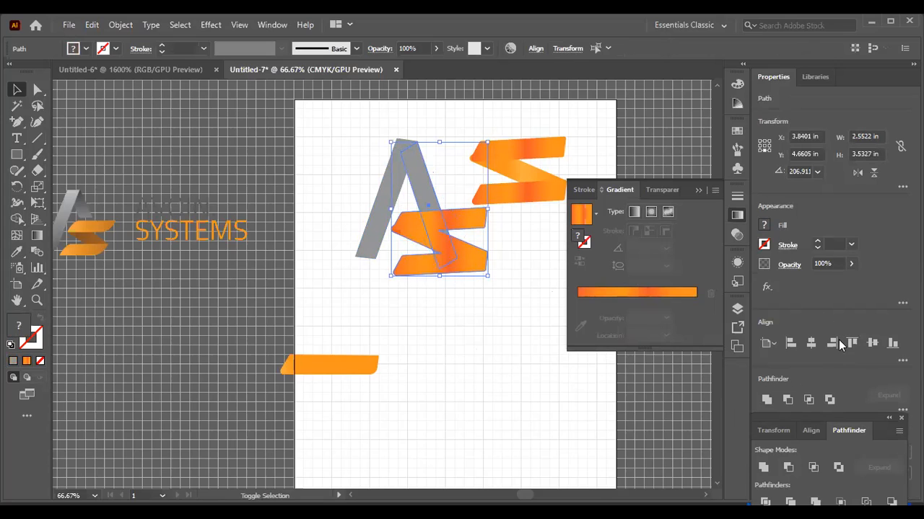
{"action": "left_click", "coordinate": [789, 401]}
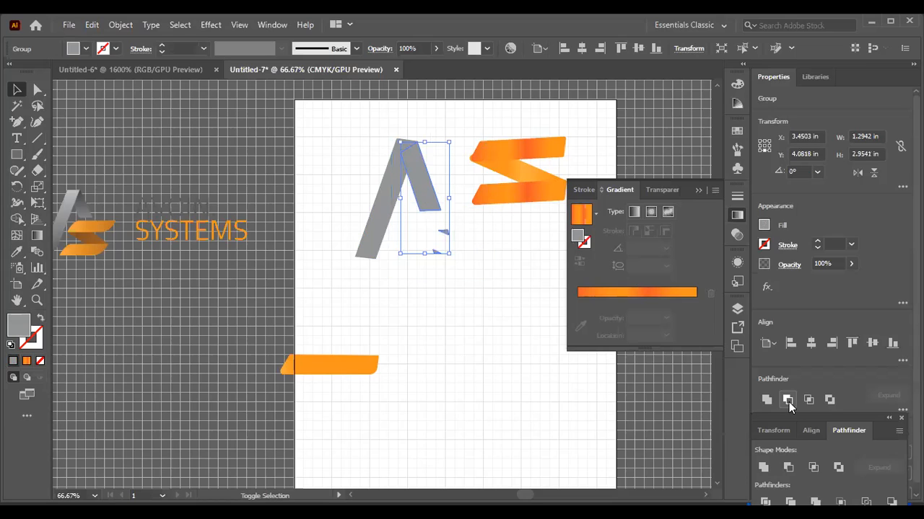
Nudge the cut right leg group slightly up and left to line it up with the top of the A's left leg
{"action": "left_click", "coordinate": [438, 332]}
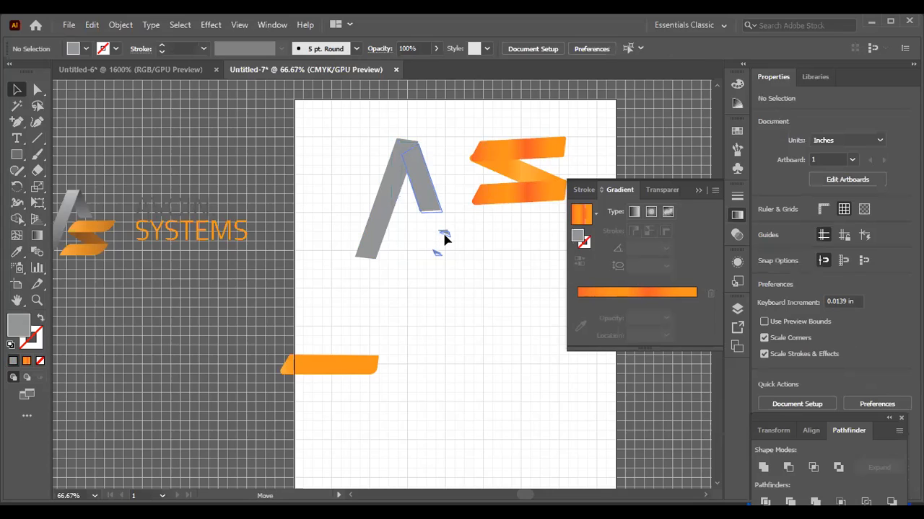
{"action": "left_click", "coordinate": [442, 238]}
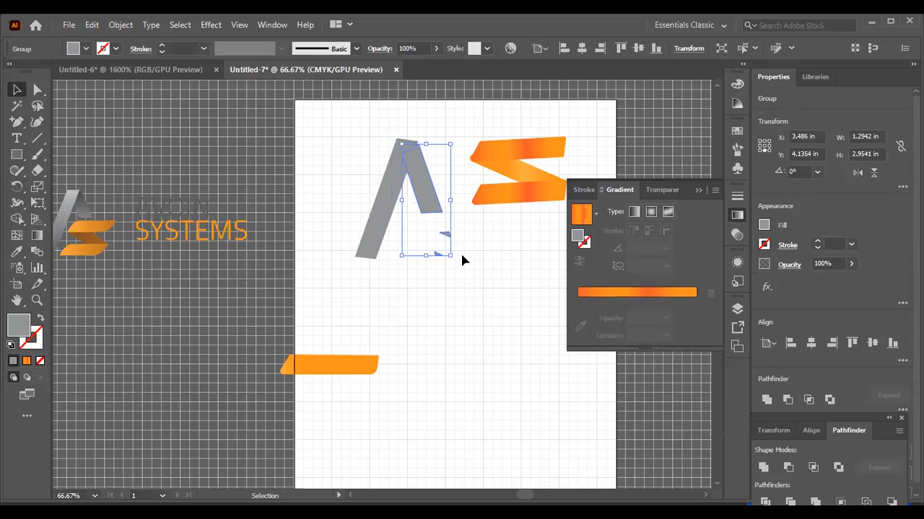
{"action": "left_click", "coordinate": [462, 258]}
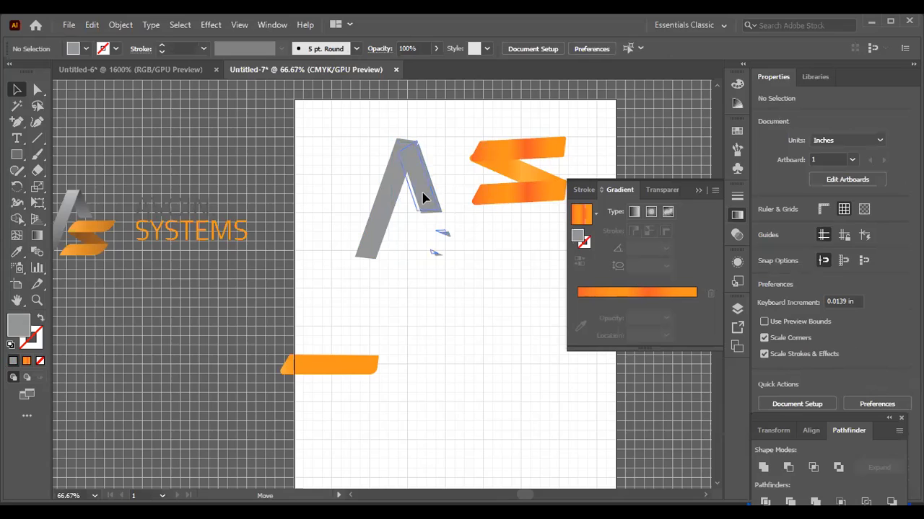
{"action": "left_click", "coordinate": [431, 200]}
{"action": "left_click", "coordinate": [469, 266]}
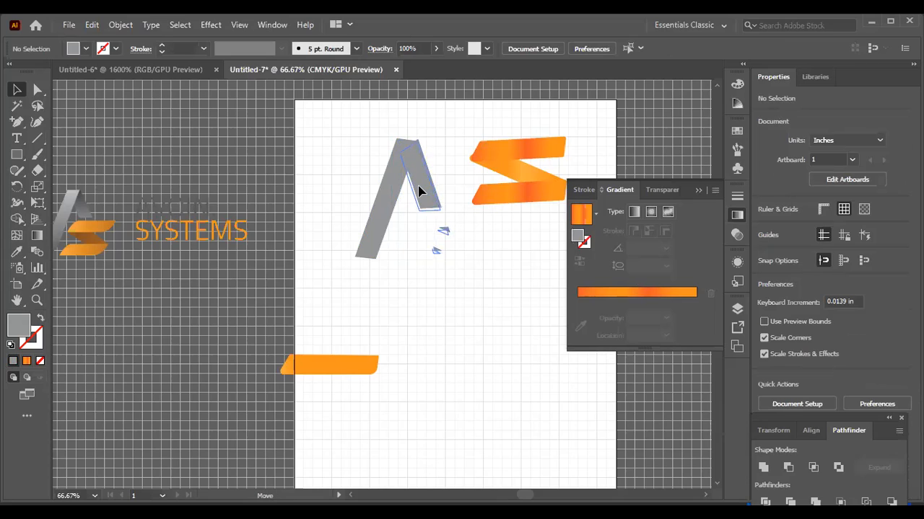
{"action": "left_click", "coordinate": [419, 192]}
{"action": "left_click", "coordinate": [462, 264]}
{"action": "left_click", "coordinate": [427, 186]}
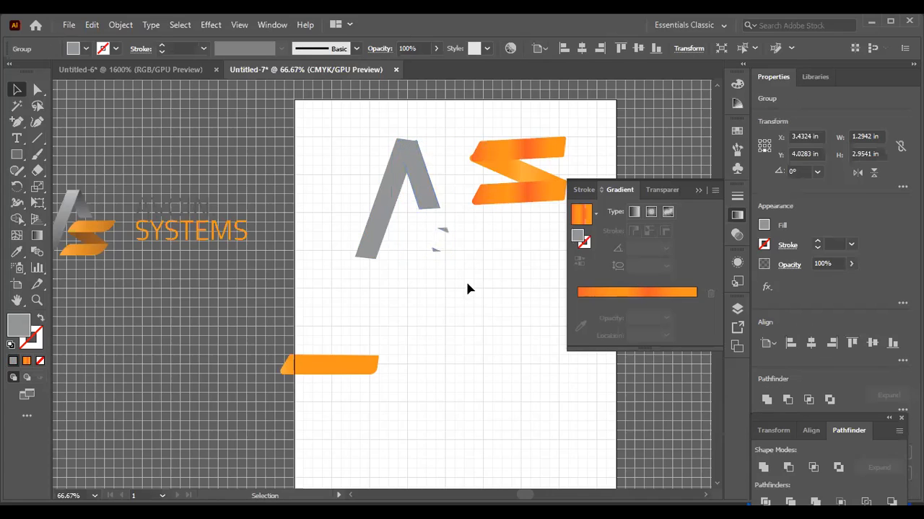
{"action": "left_click", "coordinate": [468, 289]}
Bring up the available commands at the A's cut right leg
{"action": "right_click", "coordinate": [424, 185]}
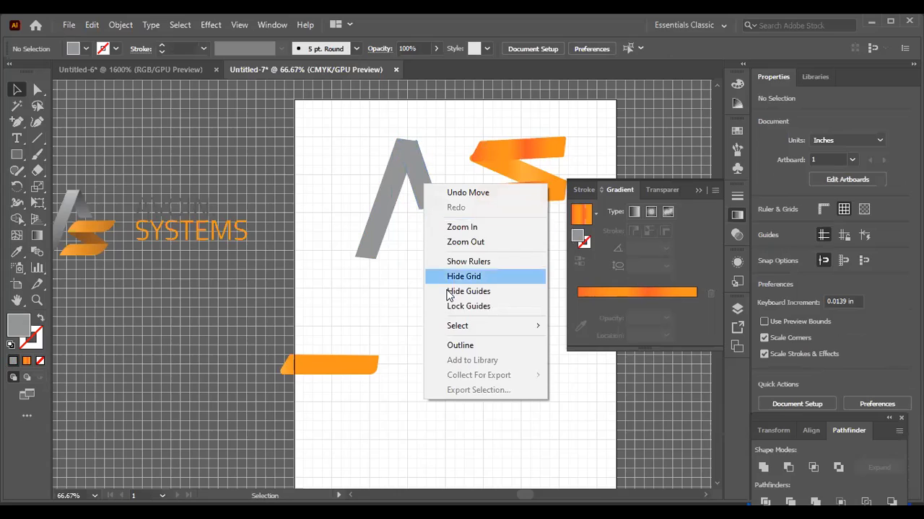
{"action": "key", "text": "Escape"}
{"action": "left_click", "coordinate": [422, 196]}
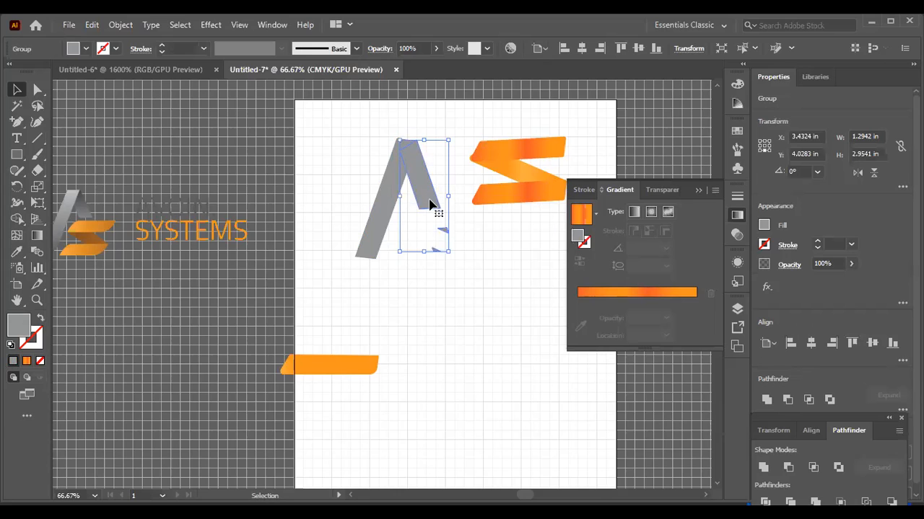
{"action": "left_click", "coordinate": [451, 284]}
Place the orange bar below the grey A and enlarge it to about 2.51 by 2.16 in, covering the two stray fragments
{"action": "left_click_drag", "start_coordinate": [371, 358], "coordinate": [513, 236]}
{"action": "left_click_drag", "start_coordinate": [513, 236], "coordinate": [503, 256]}
{"action": "left_click_drag", "start_coordinate": [496, 241], "coordinate": [497, 220]}
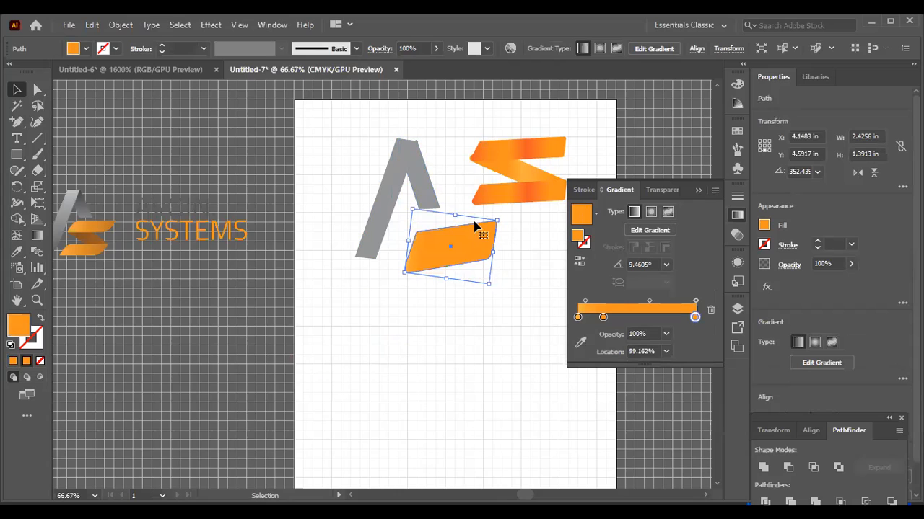
{"action": "left_click", "coordinate": [494, 219]}
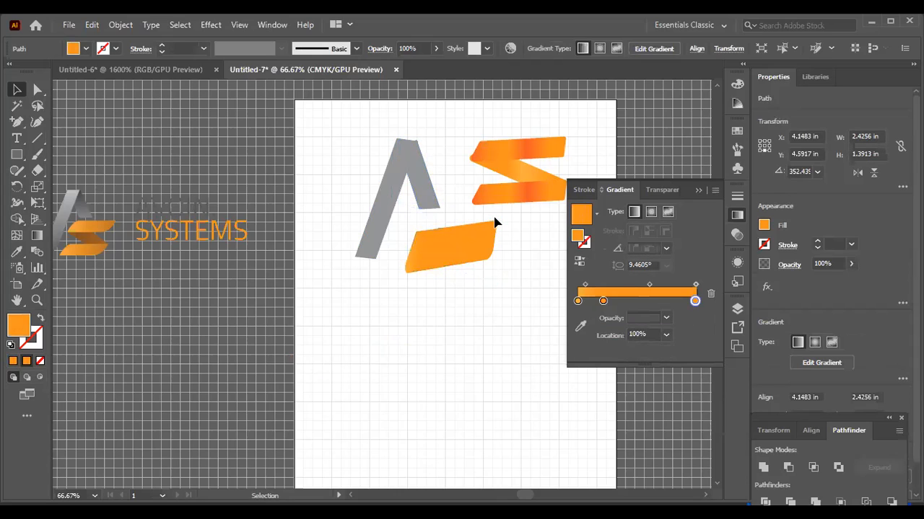
{"action": "left_click", "coordinate": [451, 248]}
{"action": "left_click_drag", "start_coordinate": [451, 248], "coordinate": [441, 285]}
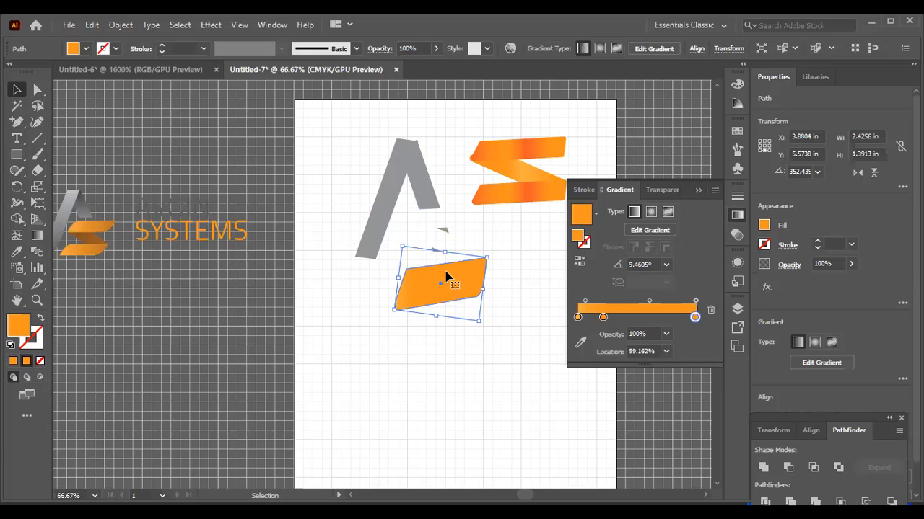
{"action": "left_click_drag", "start_coordinate": [488, 256], "coordinate": [465, 228]}
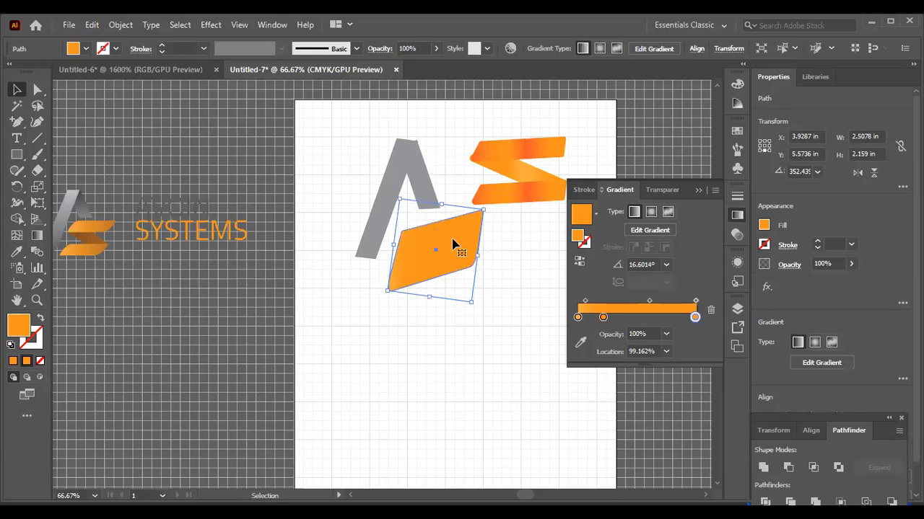
Try to subtract the enlarged orange shape from the grey right-leg group with Minus Front
{"action": "left_click", "coordinate": [428, 191], "text": "shift"}
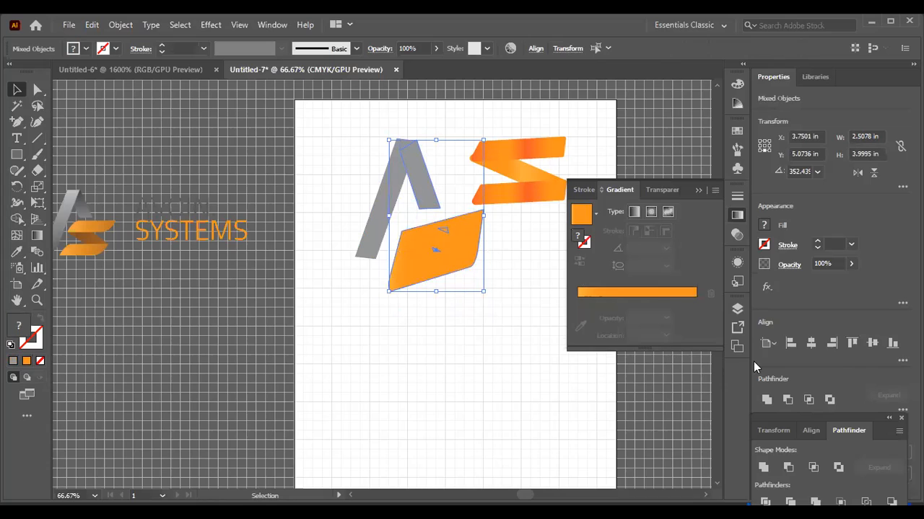
{"action": "left_click", "coordinate": [789, 398]}
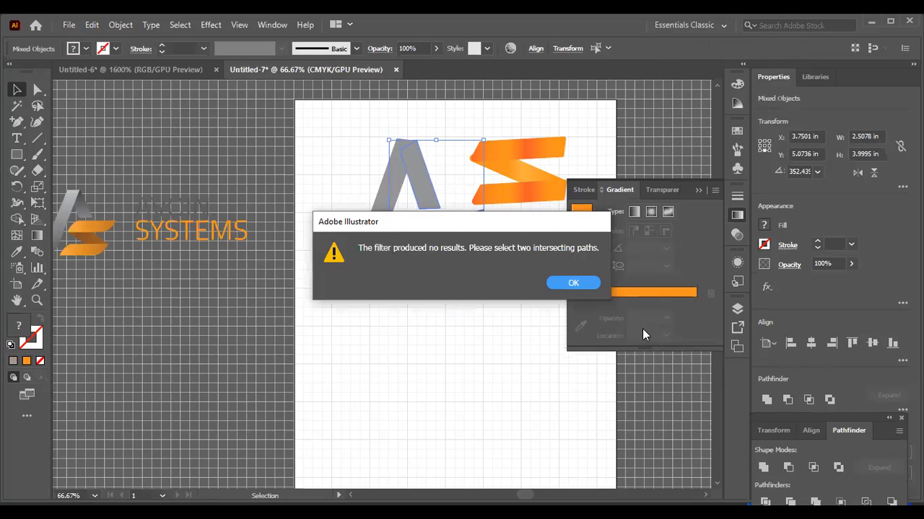
{"action": "left_click", "coordinate": [582, 284]}
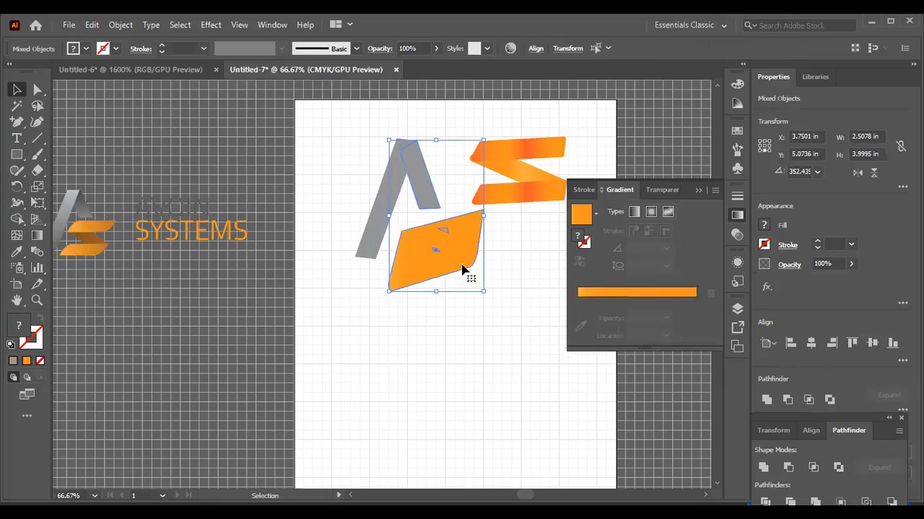
{"action": "left_click", "coordinate": [786, 400]}
{"action": "left_click", "coordinate": [564, 287]}
{"action": "left_click", "coordinate": [412, 345]}
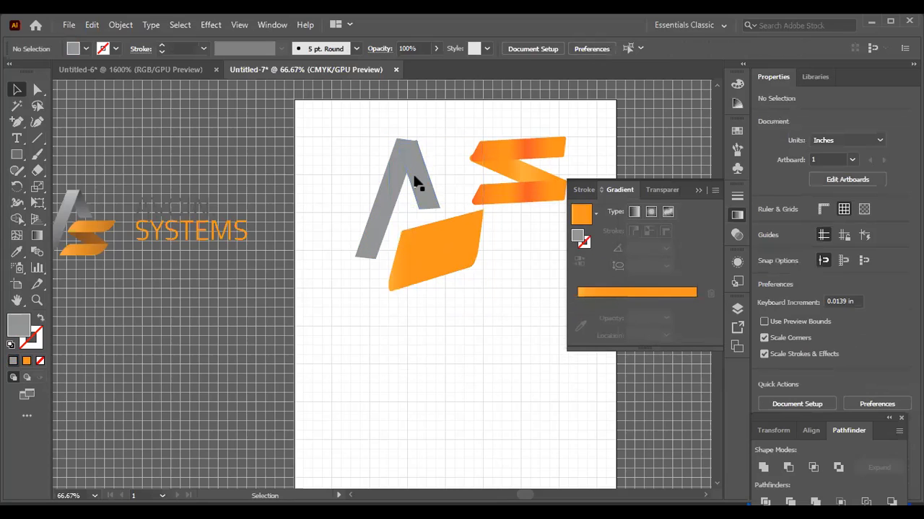
{"action": "left_click", "coordinate": [429, 248]}
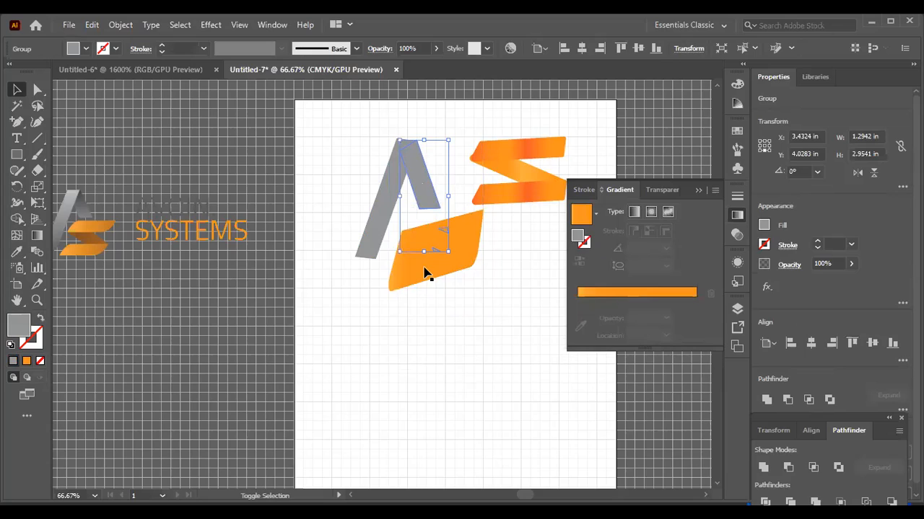
{"action": "left_click", "coordinate": [426, 272], "text": "shift"}
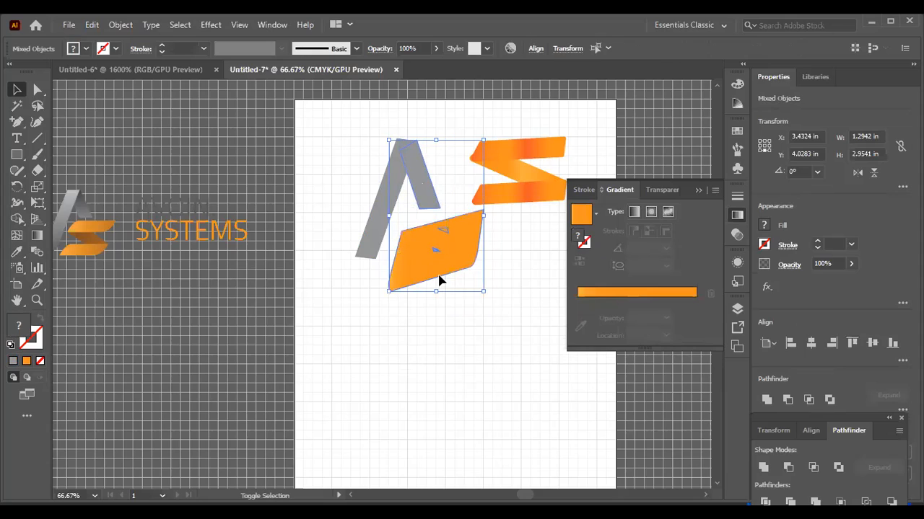
{"action": "left_click", "coordinate": [786, 401]}
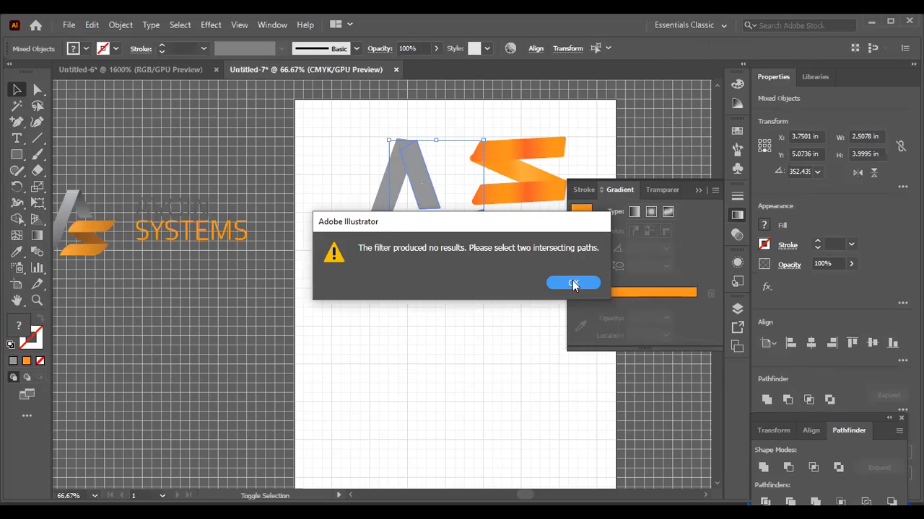
{"action": "left_click", "coordinate": [573, 282]}
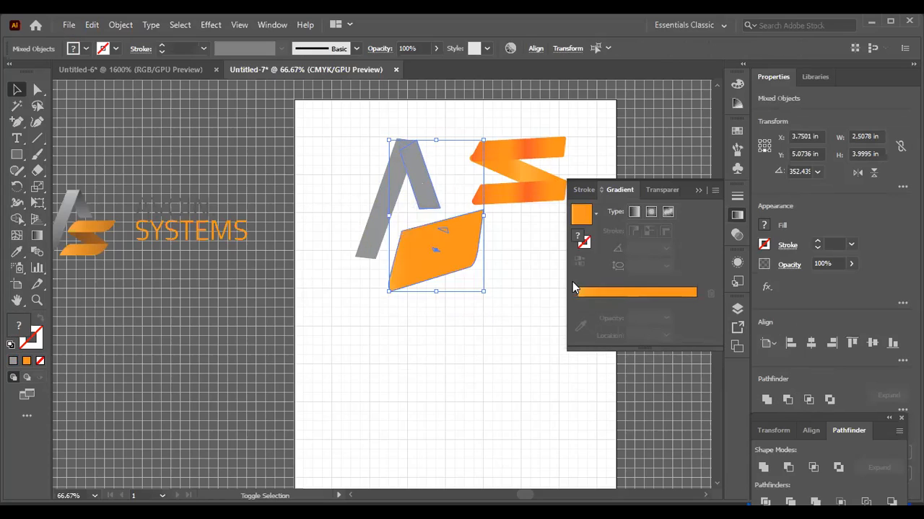
{"action": "left_click", "coordinate": [428, 361]}
Move the plain orange shape and the orange S ribbon group down the artboard, clear of the grey A
{"action": "left_click_drag", "start_coordinate": [432, 265], "coordinate": [434, 398]}
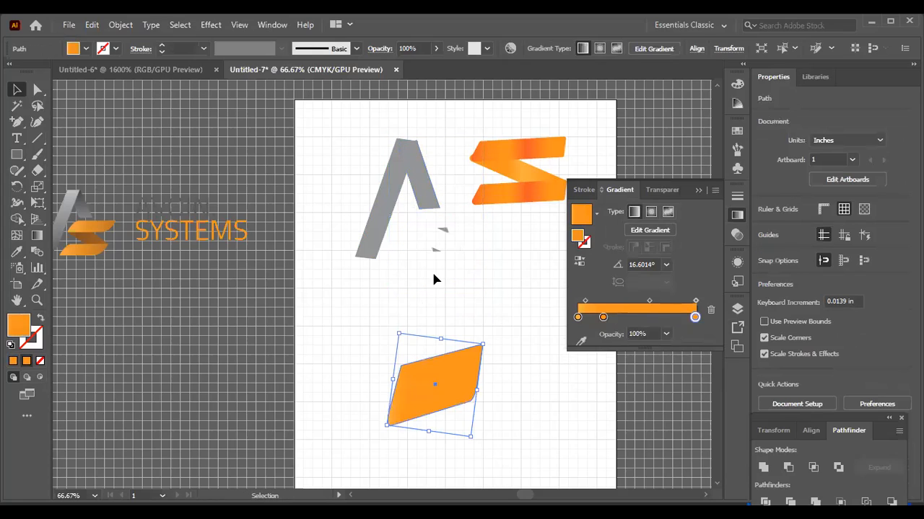
{"action": "left_click_drag", "start_coordinate": [515, 169], "coordinate": [436, 241]}
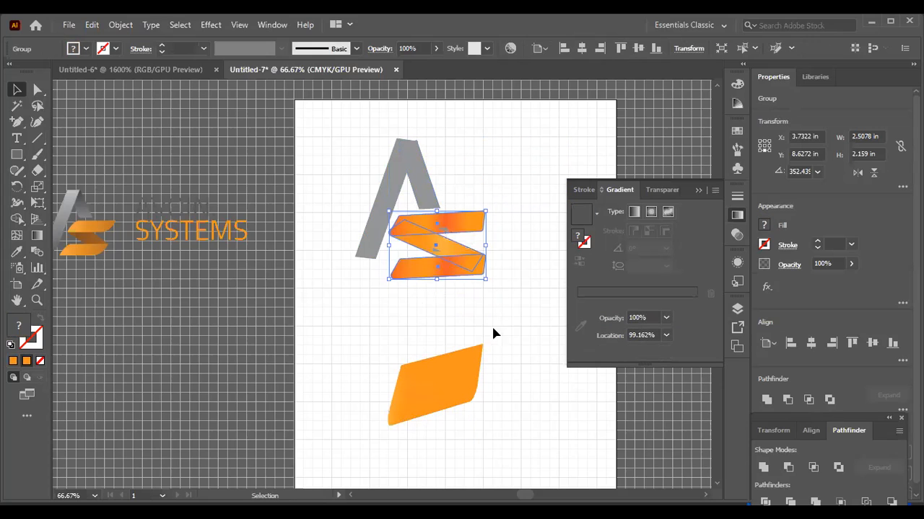
{"action": "left_click", "coordinate": [521, 181]}
{"action": "left_click_drag", "start_coordinate": [402, 227], "coordinate": [375, 293]}
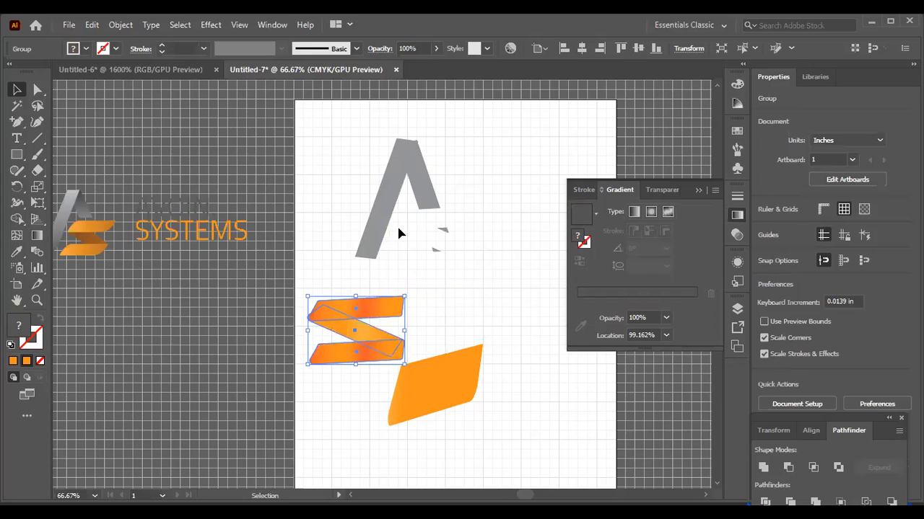
Ungroup the orange S ribbon into its separate pieces
{"action": "right_click", "coordinate": [423, 191]}
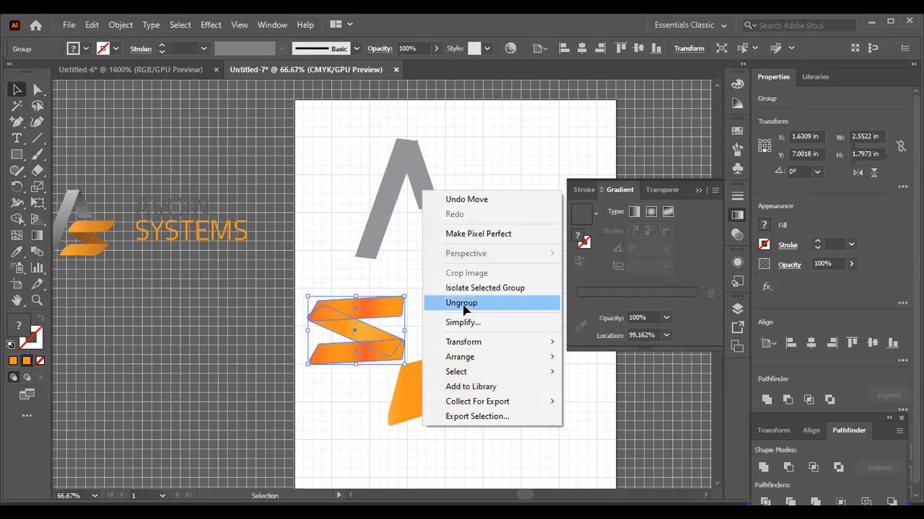
{"action": "left_click", "coordinate": [469, 303]}
{"action": "left_click", "coordinate": [444, 239]}
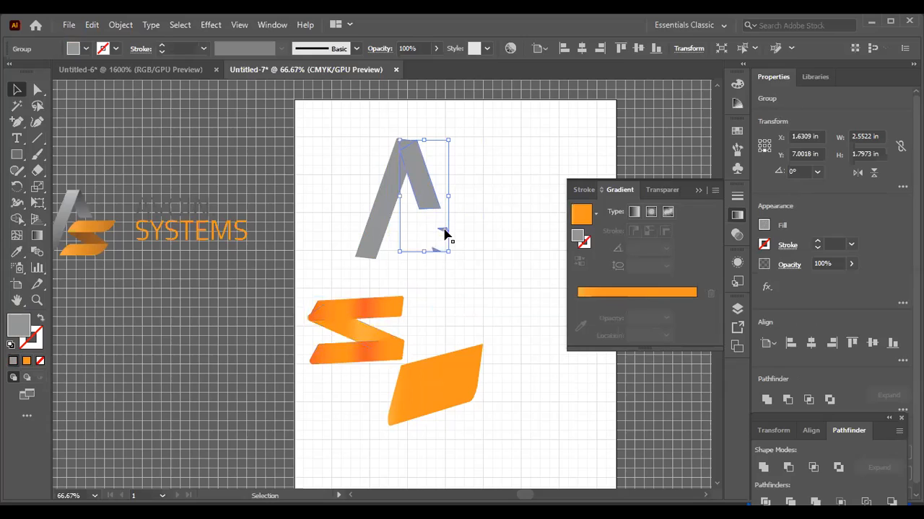
{"action": "left_click", "coordinate": [479, 262]}
{"action": "left_click", "coordinate": [437, 244]}
{"action": "left_click", "coordinate": [489, 245]}
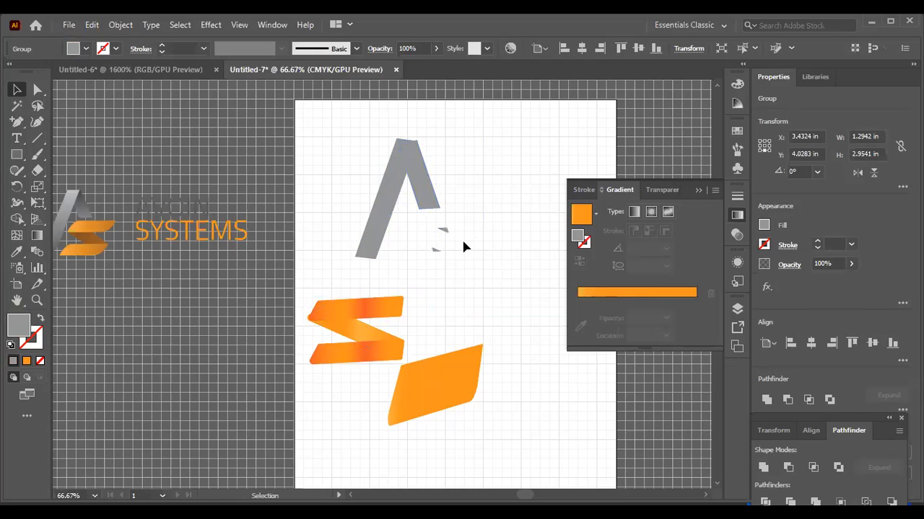
{"action": "left_click", "coordinate": [420, 193]}
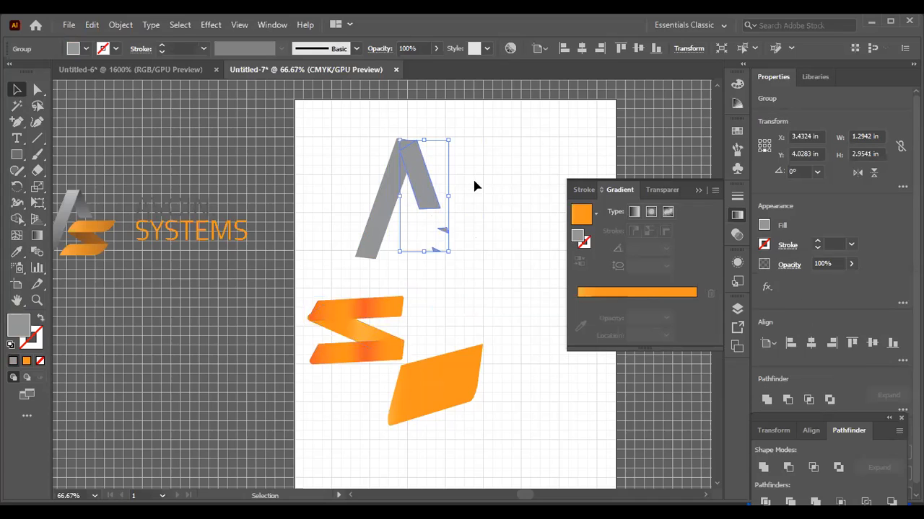
{"action": "left_click", "coordinate": [481, 172]}
{"action": "right_click", "coordinate": [426, 192]}
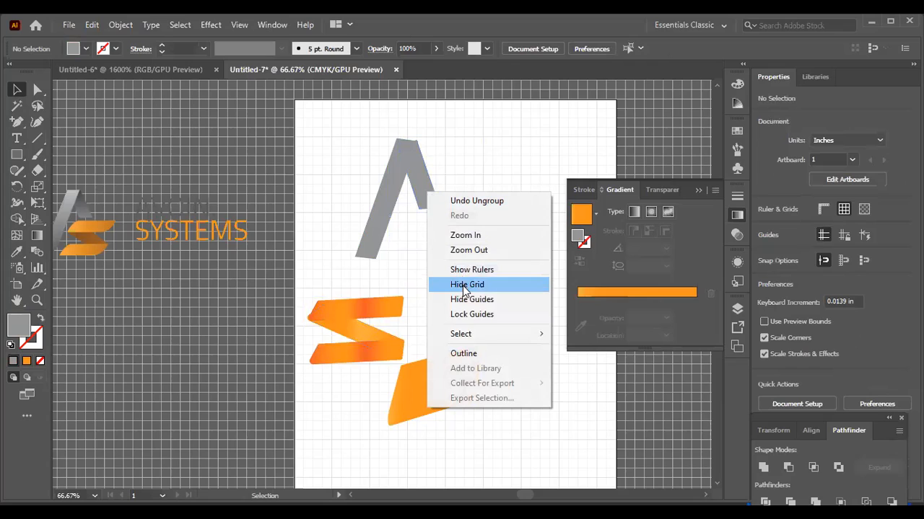
{"action": "left_click", "coordinate": [557, 139]}
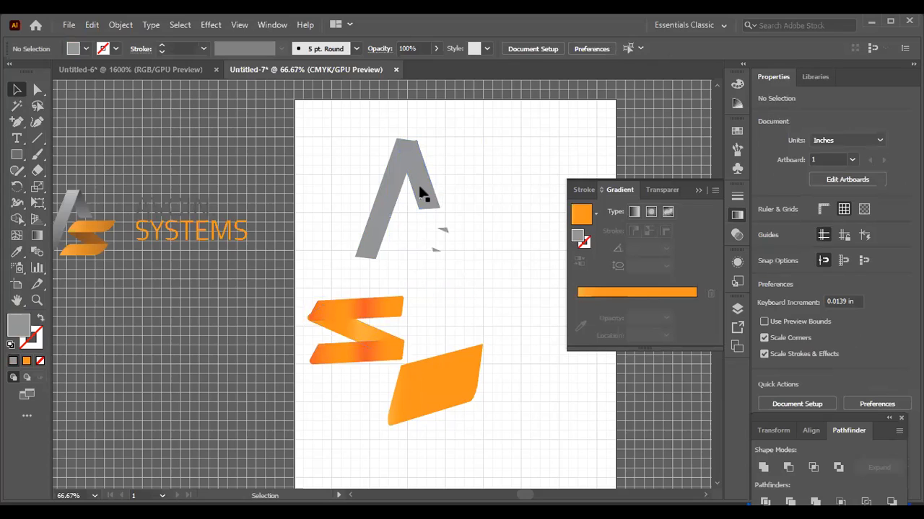
Ungroup the grey right leg of the A and delete the two stray fragments below it
{"action": "left_click", "coordinate": [424, 195]}
{"action": "right_click", "coordinate": [446, 234]}
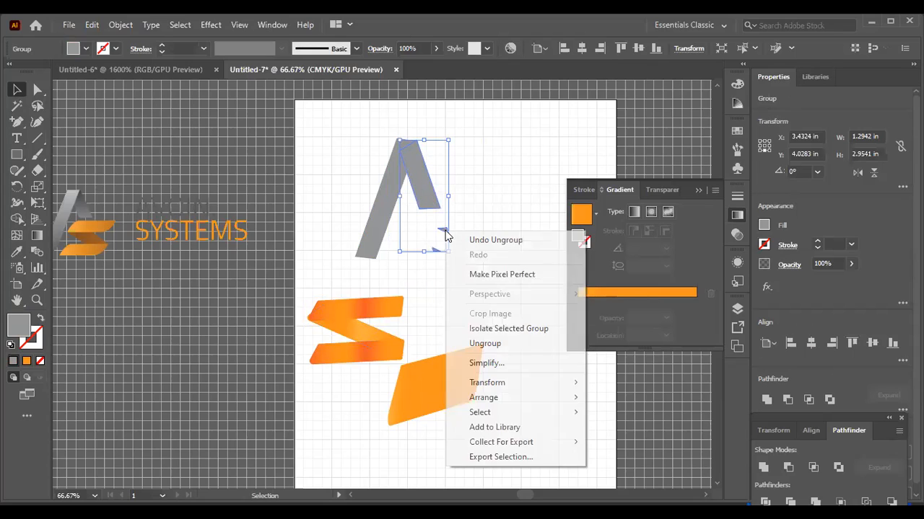
{"action": "left_click", "coordinate": [465, 344]}
{"action": "left_click", "coordinate": [473, 226]}
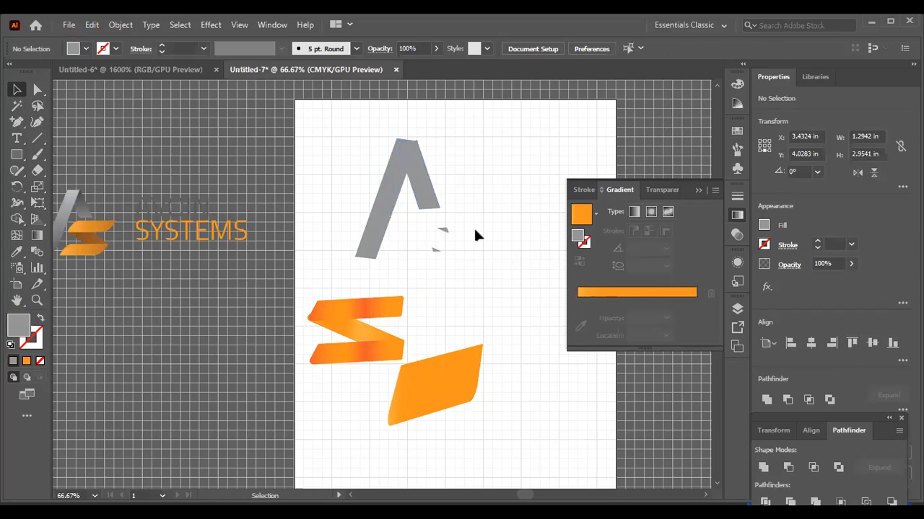
{"action": "left_click", "coordinate": [442, 231]}
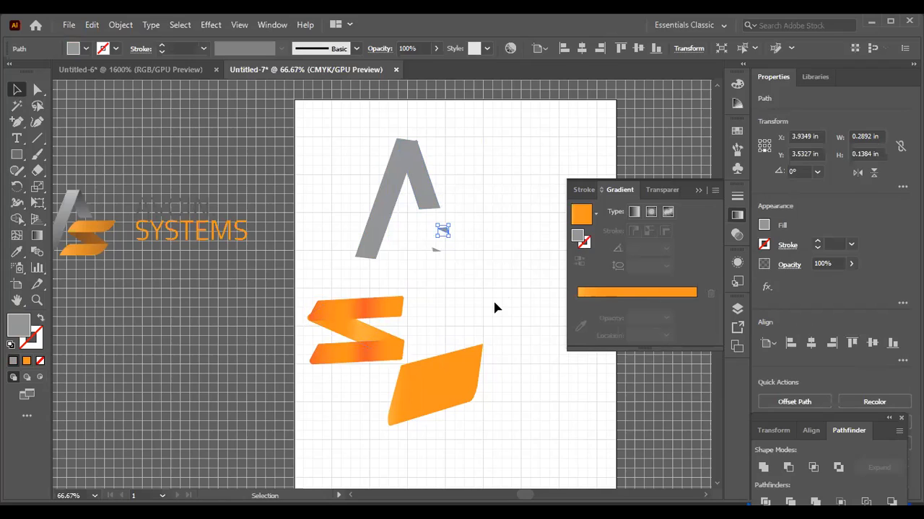
{"action": "key", "text": "Delete"}
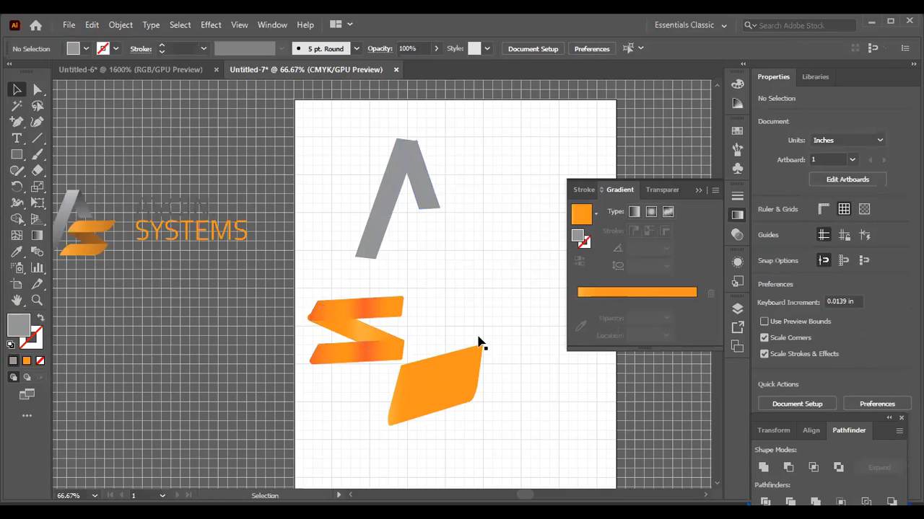
Nudge the upper orange band of the S slightly and group its three ribbon pieces
{"action": "left_click_drag", "start_coordinate": [331, 345], "coordinate": [354, 315]}
{"action": "left_click", "coordinate": [429, 319]}
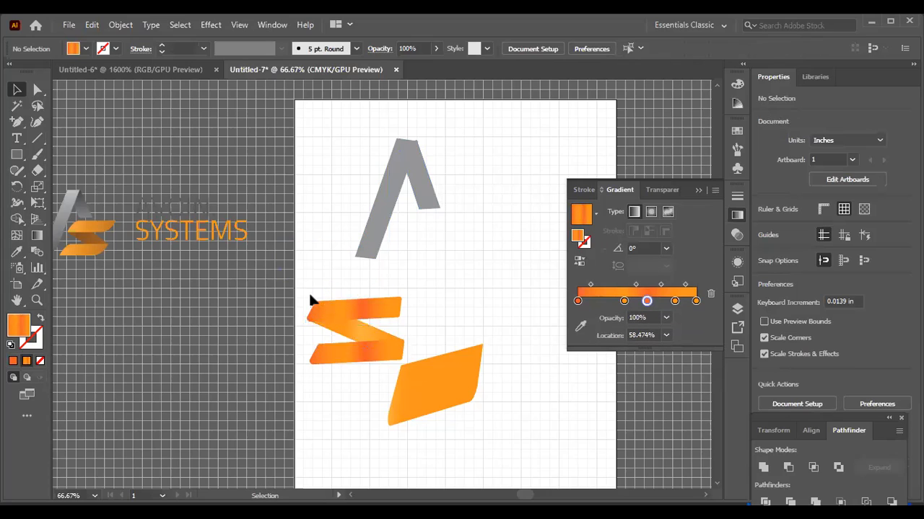
{"action": "left_click", "coordinate": [383, 353]}
{"action": "right_click", "coordinate": [369, 332]}
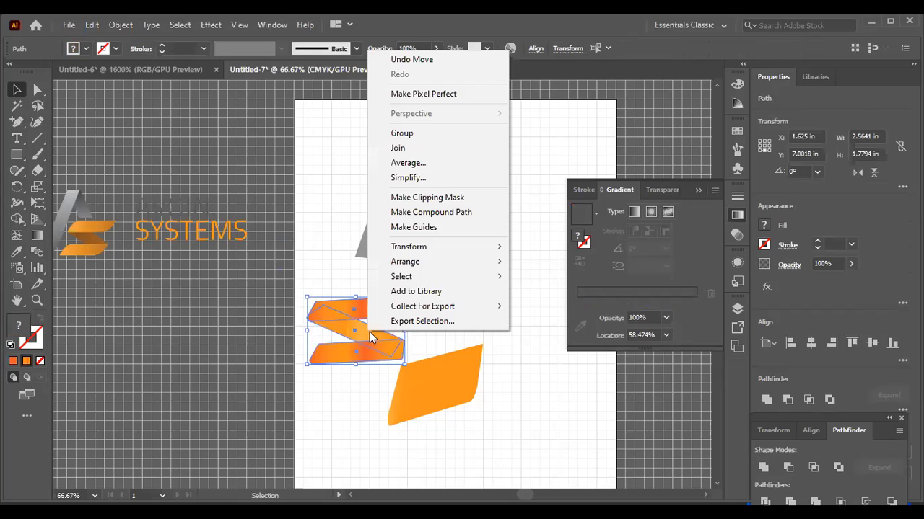
{"action": "left_click", "coordinate": [399, 134]}
Move the S group against the lower end of the A's right leg and rotate it about 3.8° clockwise so its bands are level
{"action": "left_click", "coordinate": [416, 310]}
{"action": "left_click_drag", "start_coordinate": [347, 336], "coordinate": [433, 243]}
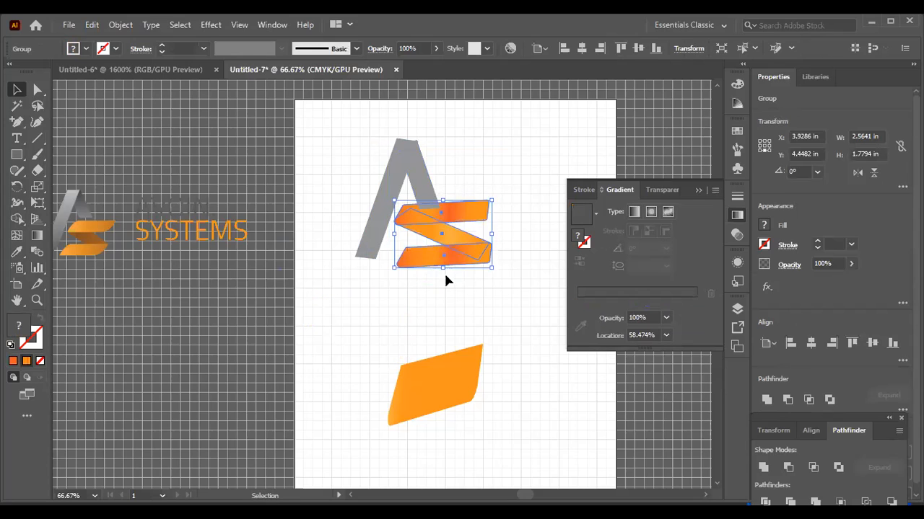
{"action": "left_click", "coordinate": [441, 299]}
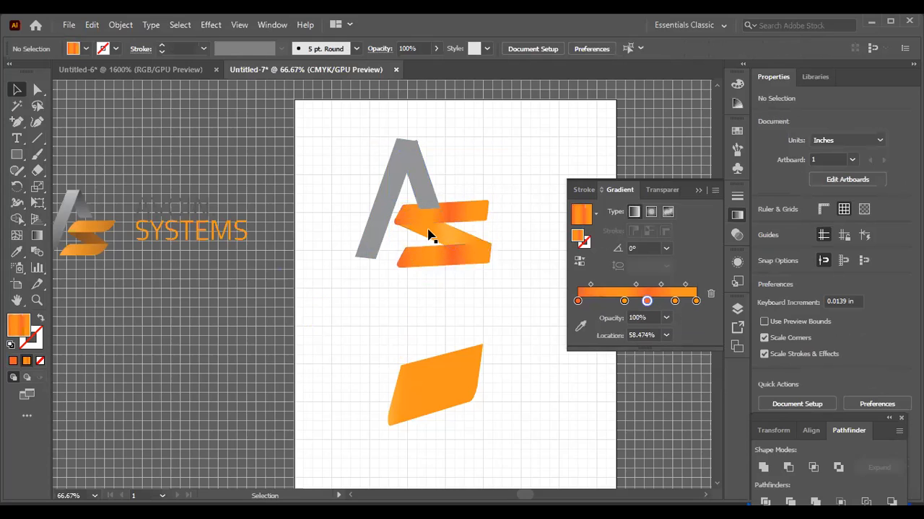
{"action": "left_click", "coordinate": [429, 233]}
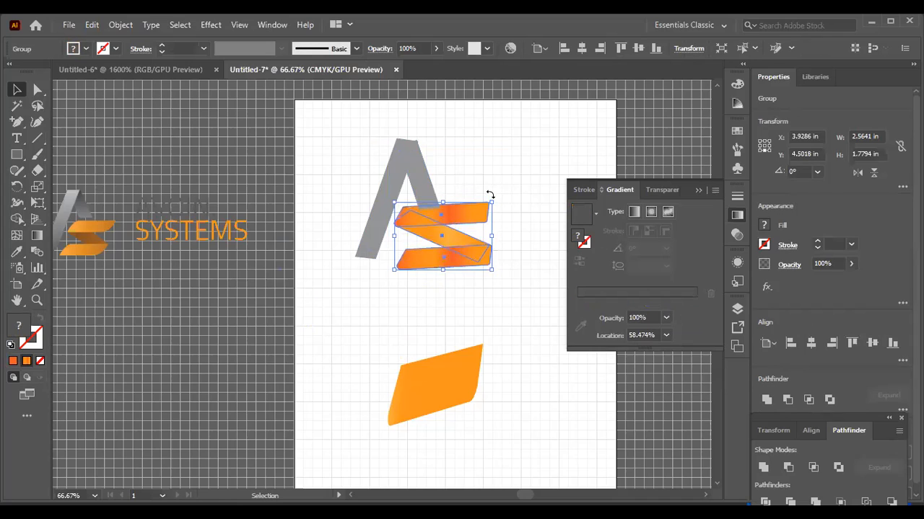
{"action": "left_click_drag", "start_coordinate": [490, 195], "coordinate": [495, 188]}
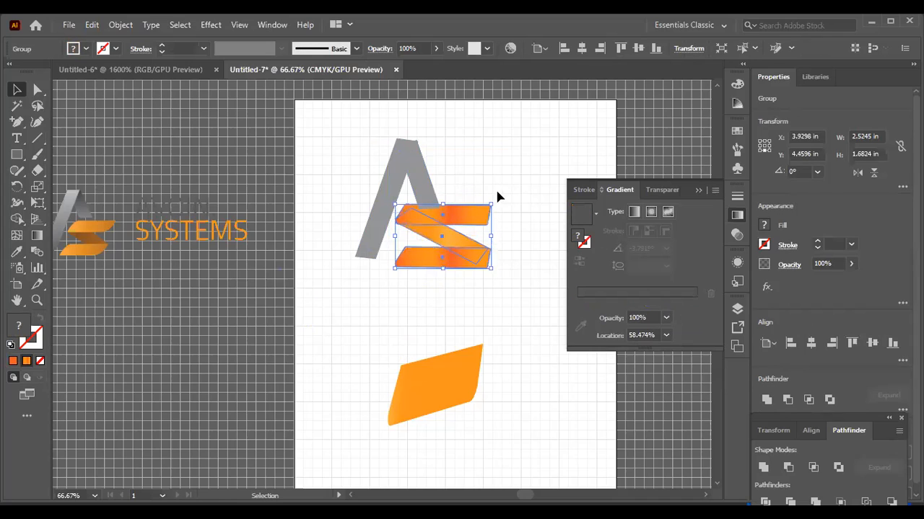
{"action": "left_click", "coordinate": [495, 186]}
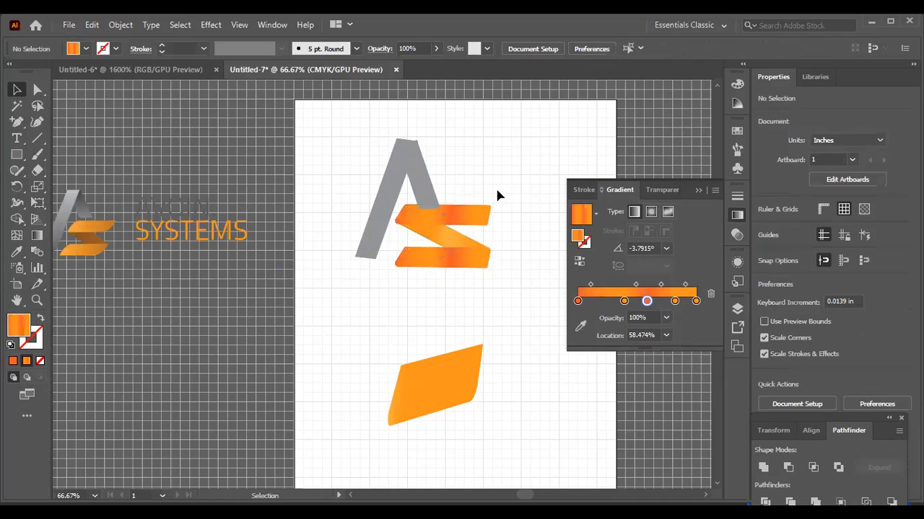
Bring the orange S group to the front of the stacking order
{"action": "left_click", "coordinate": [445, 219]}
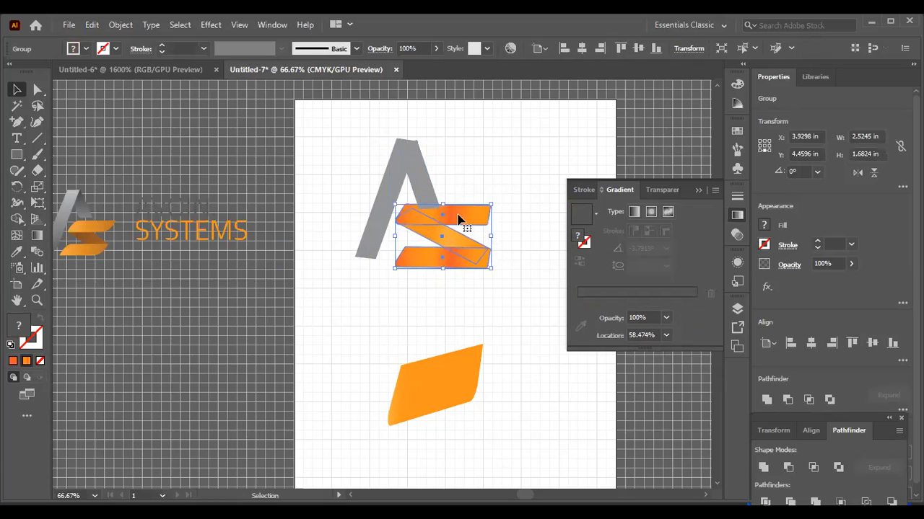
{"action": "right_click", "coordinate": [453, 218]}
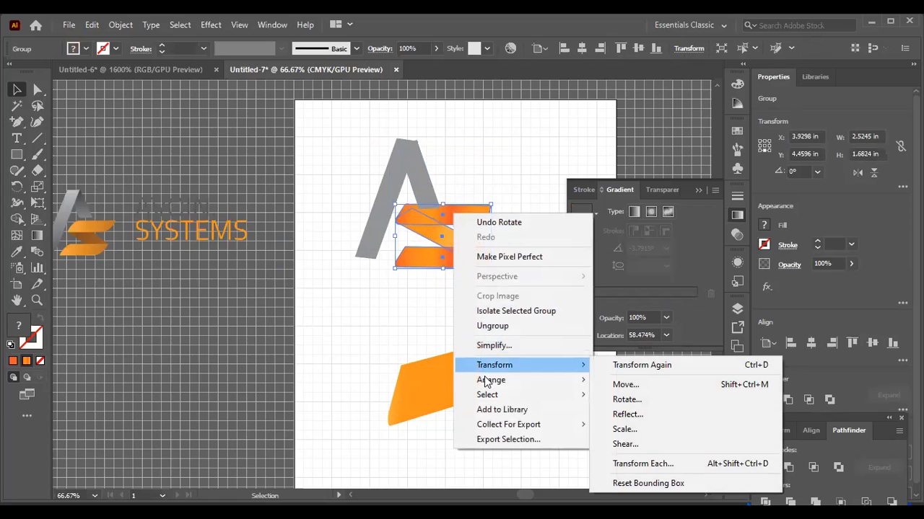
{"action": "mouse_move", "coordinate": [486, 381]}
{"action": "left_click", "coordinate": [649, 380]}
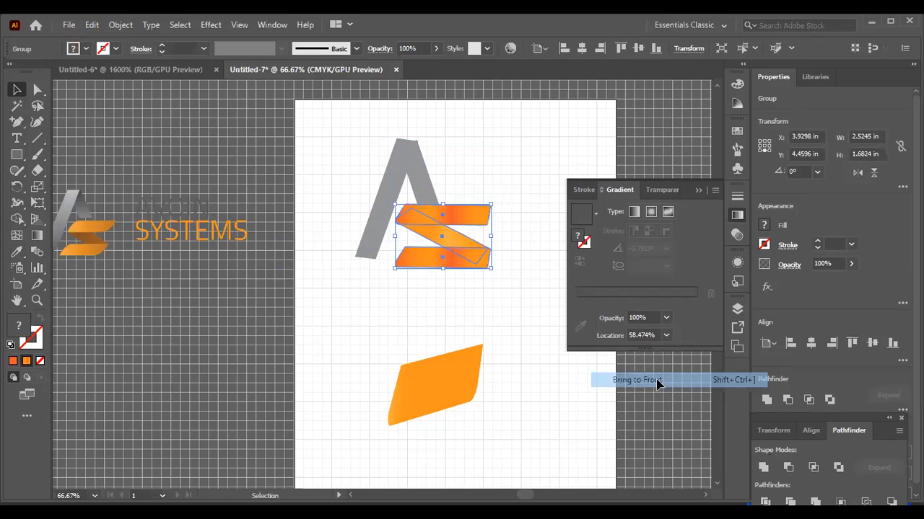
{"action": "left_click", "coordinate": [513, 344]}
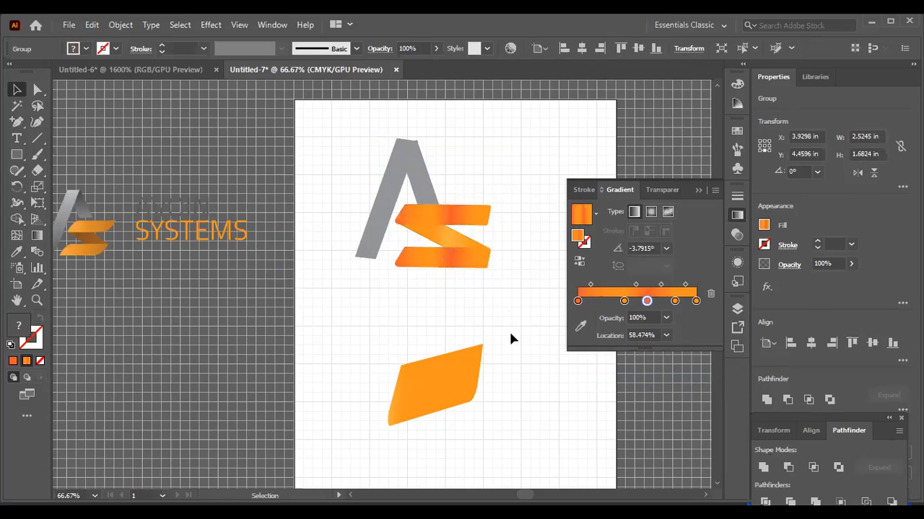
Nudge the S group down to leave a small gap beneath the A's right leg
{"action": "left_click", "coordinate": [437, 224]}
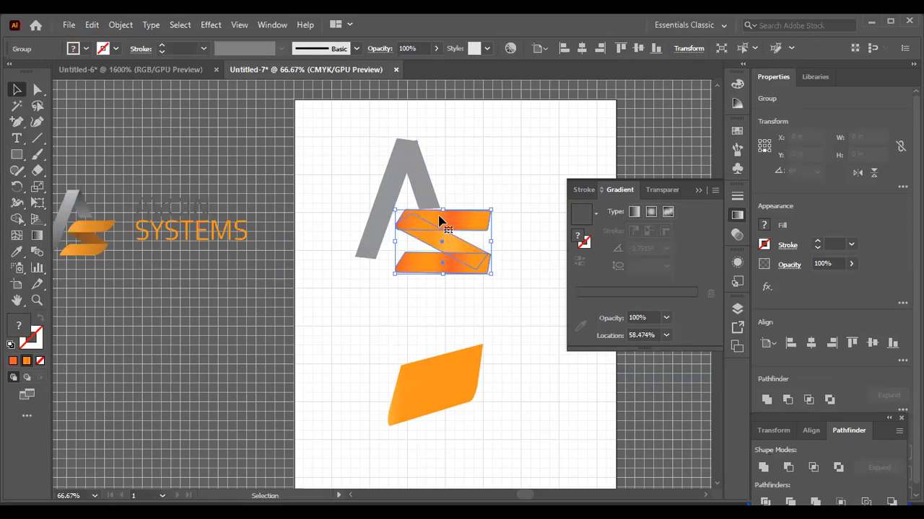
{"action": "left_click", "coordinate": [457, 161]}
{"action": "left_click", "coordinate": [430, 203]}
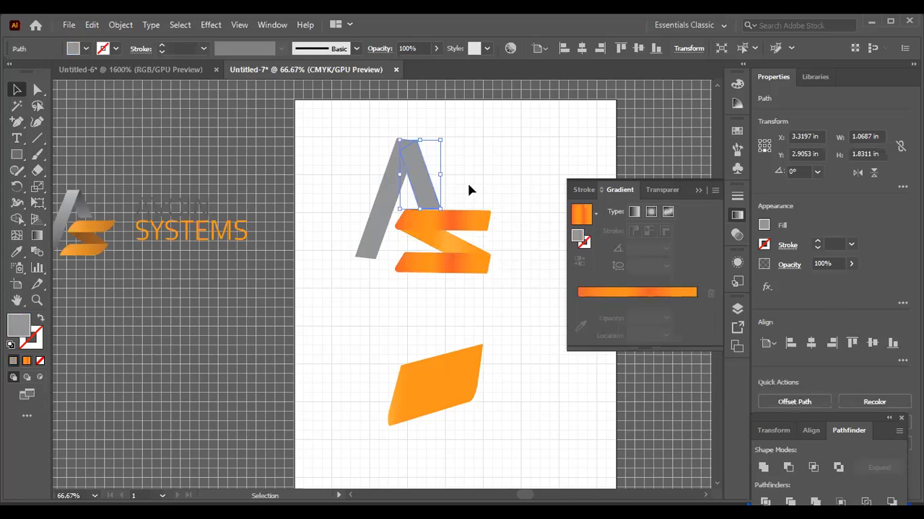
{"action": "left_click", "coordinate": [468, 189]}
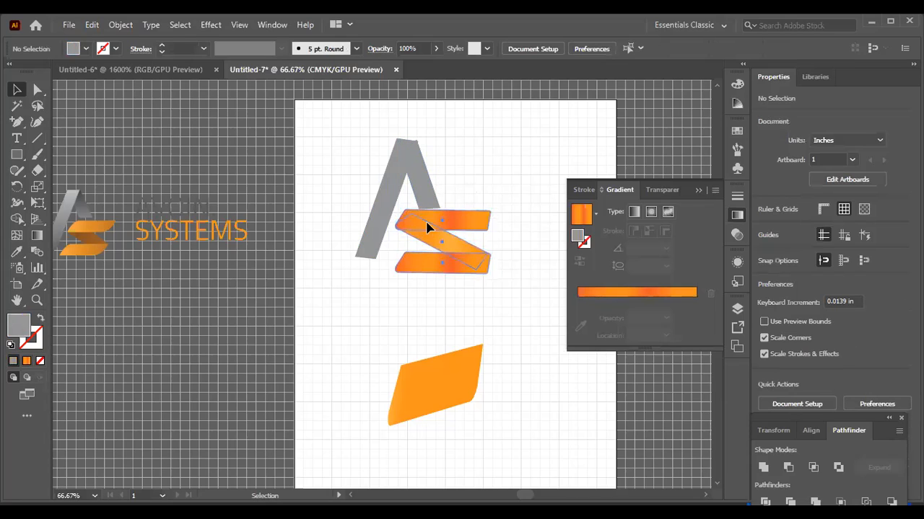
{"action": "left_click", "coordinate": [432, 230]}
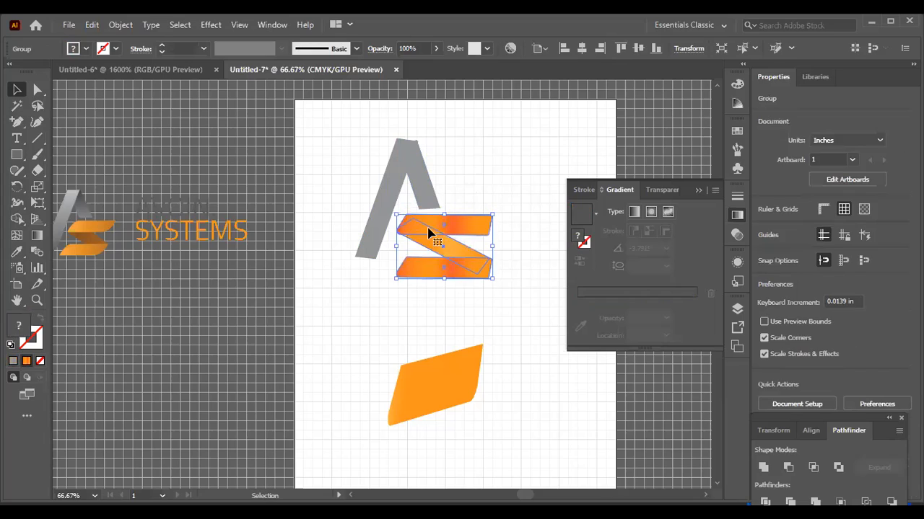
{"action": "left_click", "coordinate": [462, 181]}
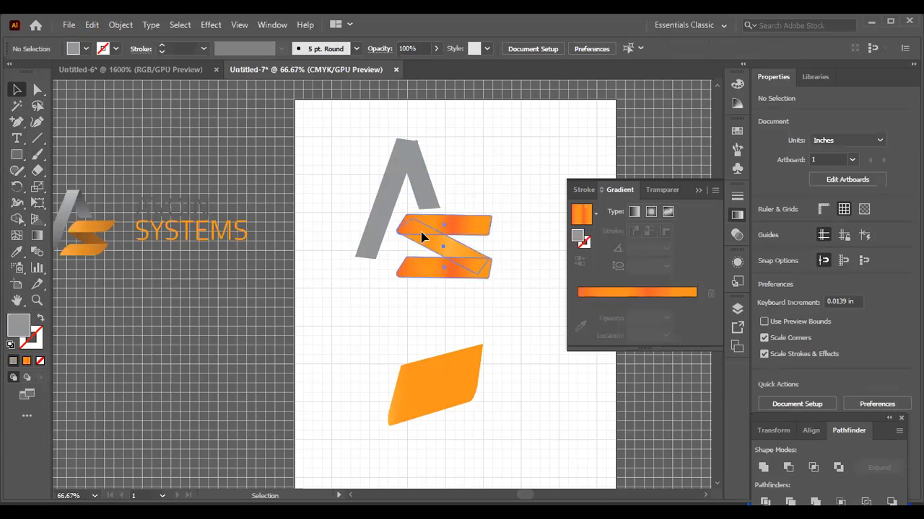
{"action": "left_click", "coordinate": [423, 236]}
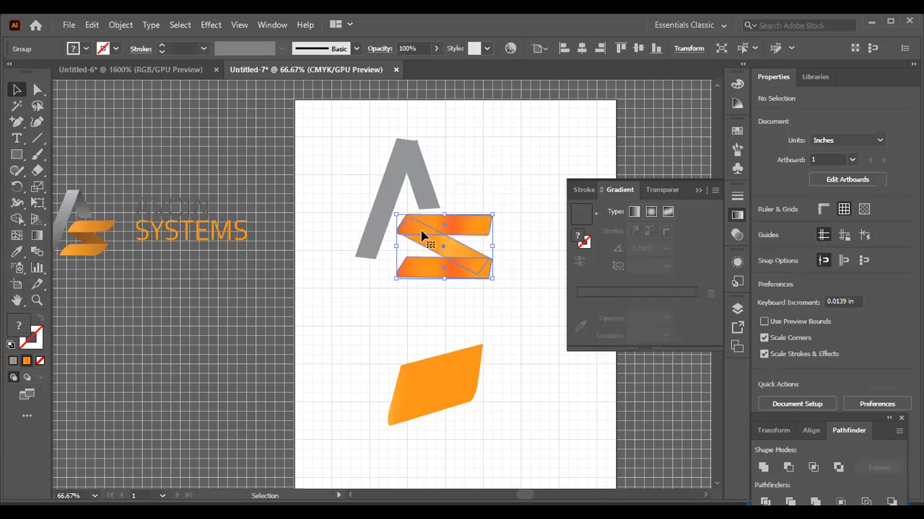
{"action": "left_click", "coordinate": [474, 186]}
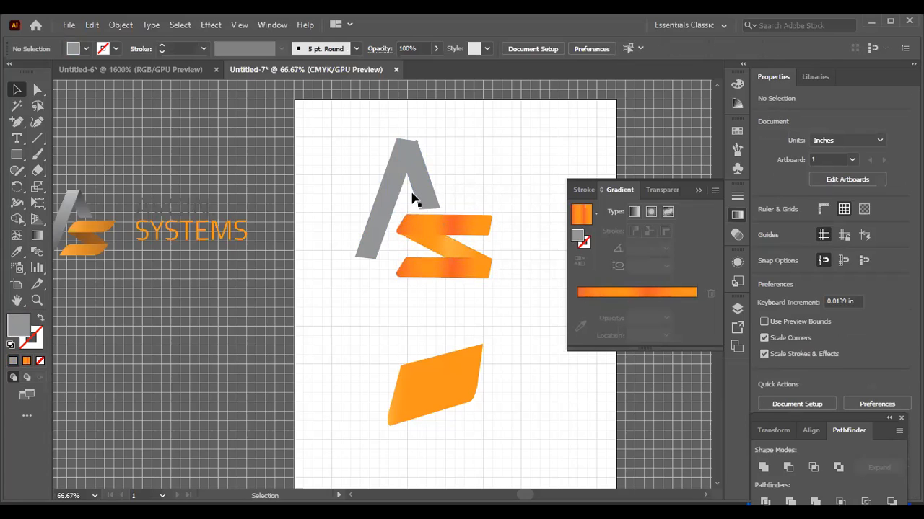
Nudge the A's grey right leg down and sideways so it sits just above the S and lines up with the peak
{"action": "left_click_drag", "start_coordinate": [409, 178], "coordinate": [417, 179]}
{"action": "left_click", "coordinate": [467, 201]}
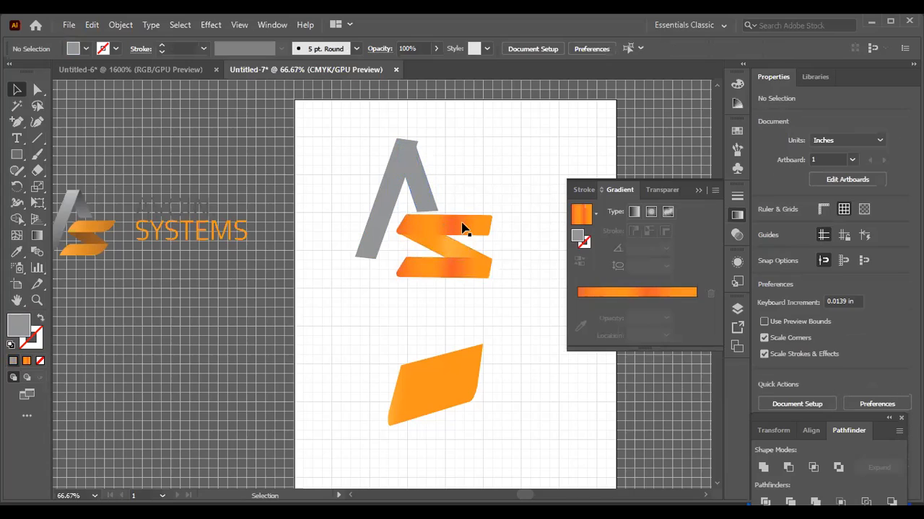
{"action": "left_click", "coordinate": [409, 169]}
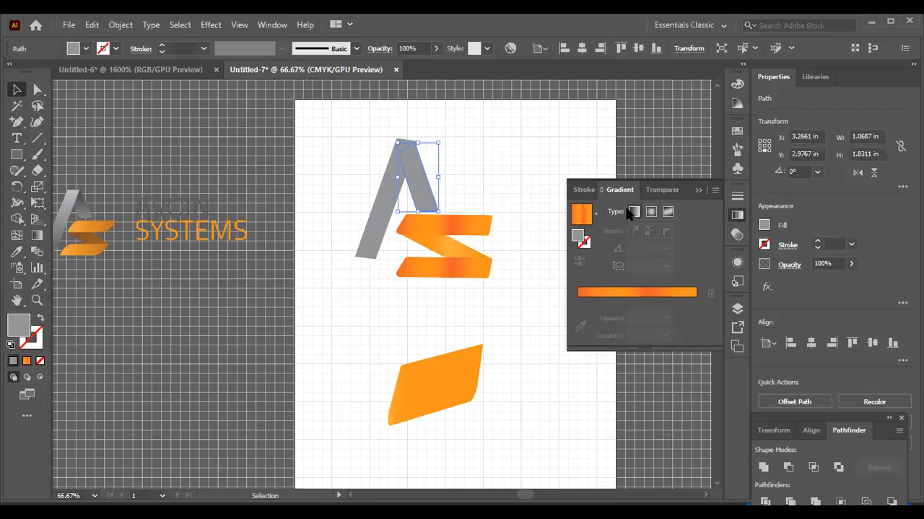
{"action": "left_click", "coordinate": [476, 146]}
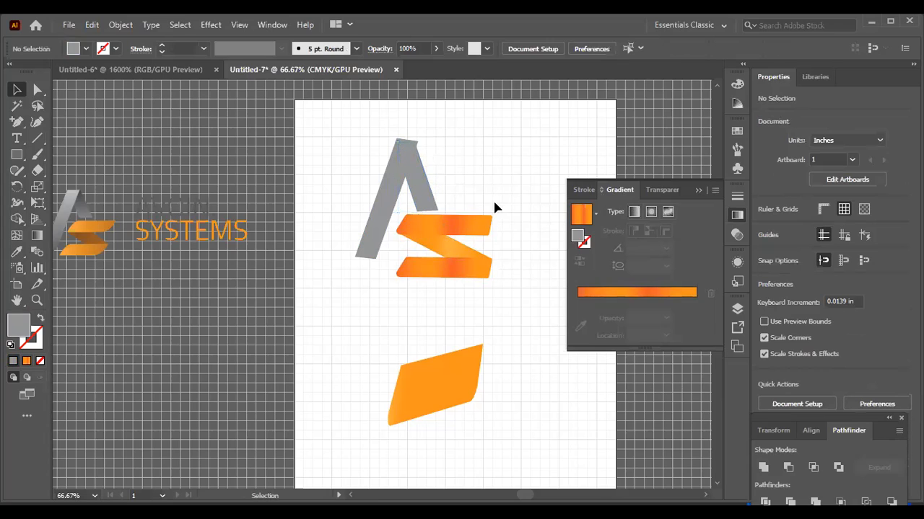
{"action": "left_click", "coordinate": [416, 166]}
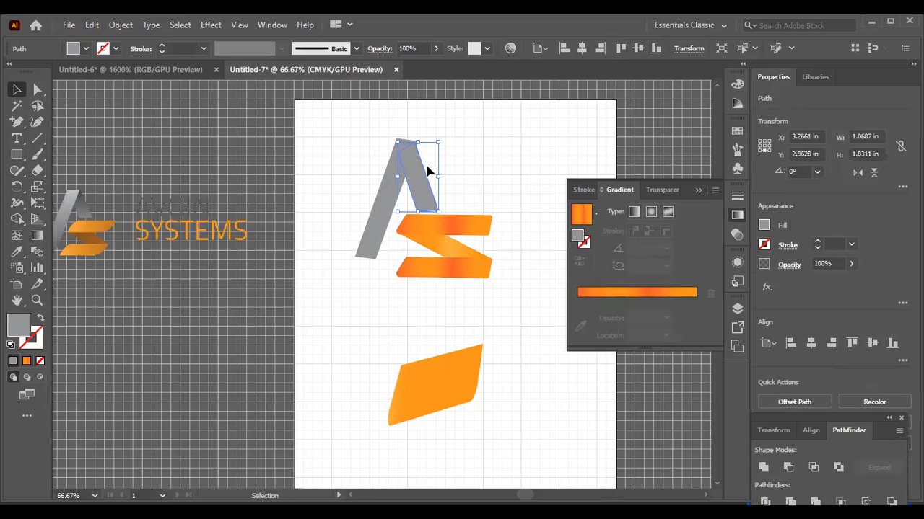
{"action": "left_click", "coordinate": [463, 148]}
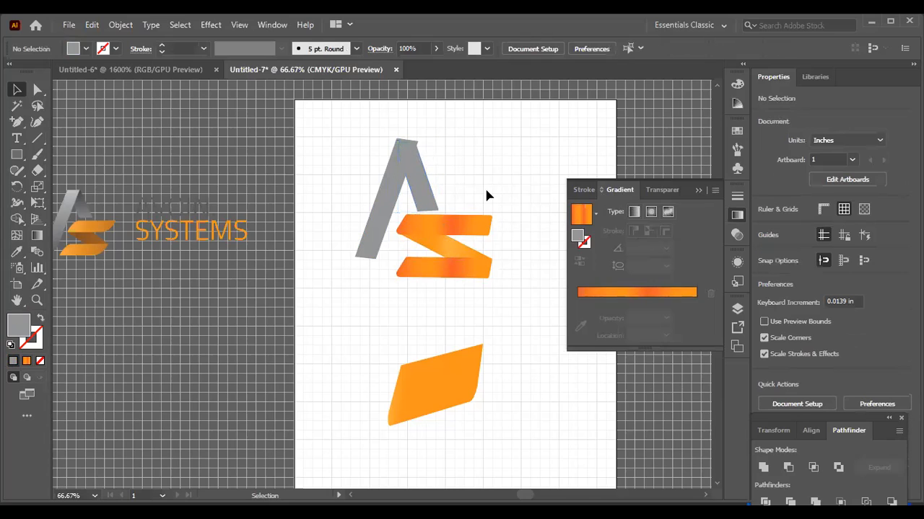
{"action": "left_click", "coordinate": [419, 181]}
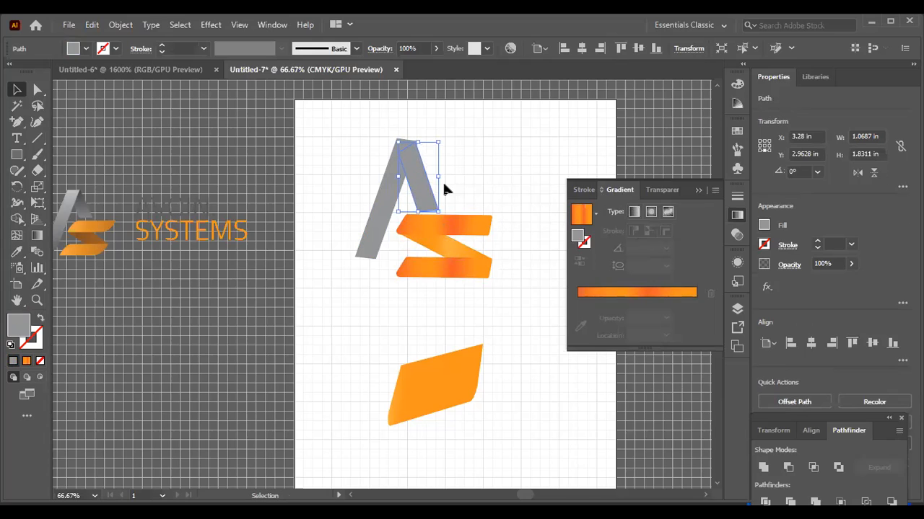
{"action": "left_click", "coordinate": [453, 165]}
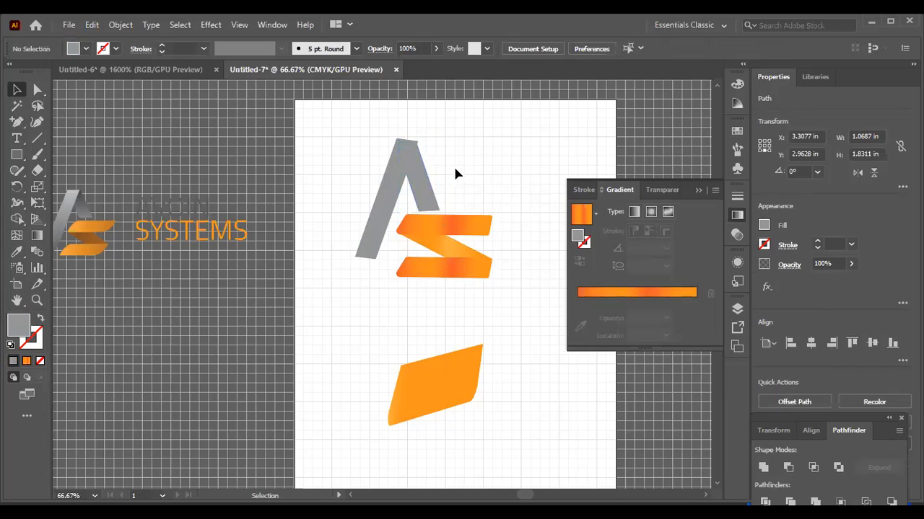
{"action": "left_click", "coordinate": [422, 185]}
{"action": "left_click", "coordinate": [474, 176]}
{"action": "left_click", "coordinate": [429, 197]}
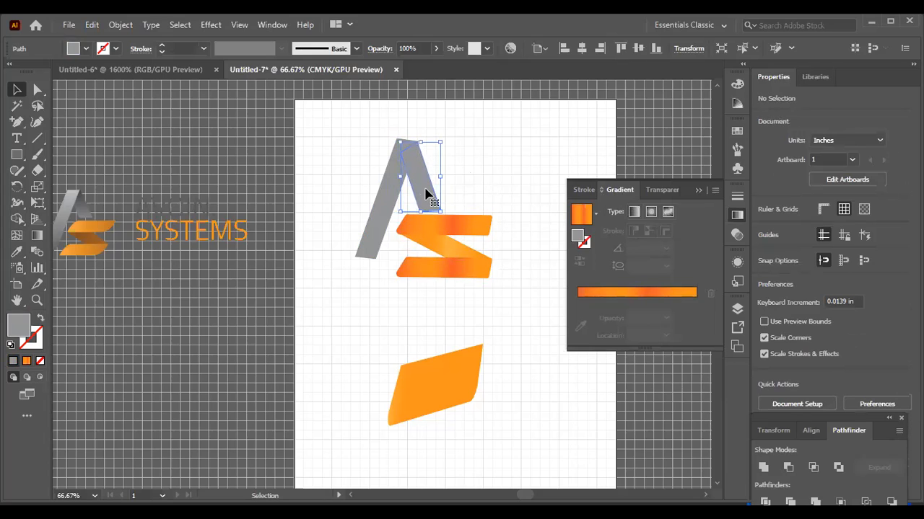
{"action": "left_click", "coordinate": [472, 176]}
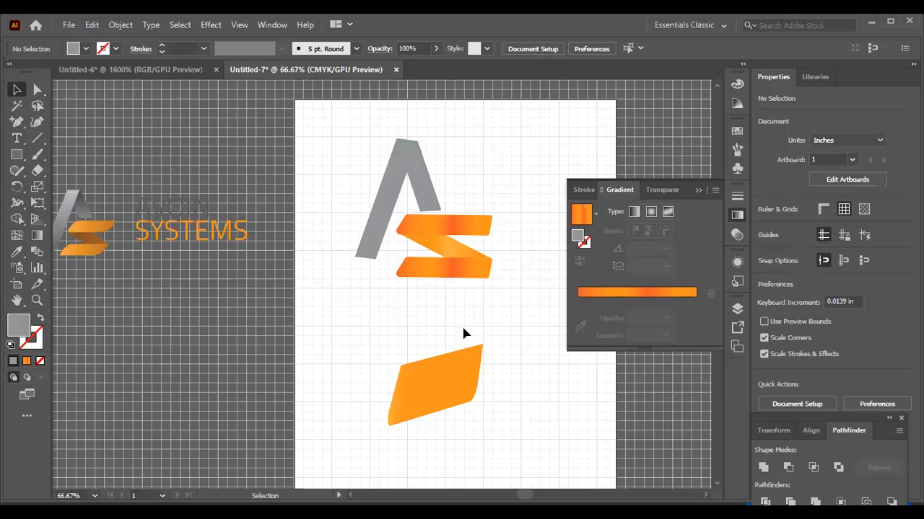
Shift the whole S group very slightly to the right with the Direct Selection tool
{"action": "left_click", "coordinate": [490, 234]}
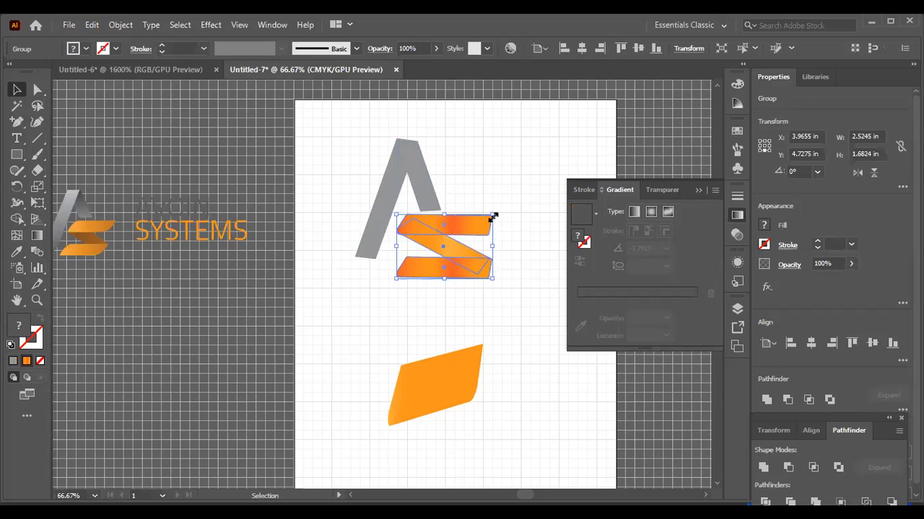
{"action": "left_click", "coordinate": [38, 91]}
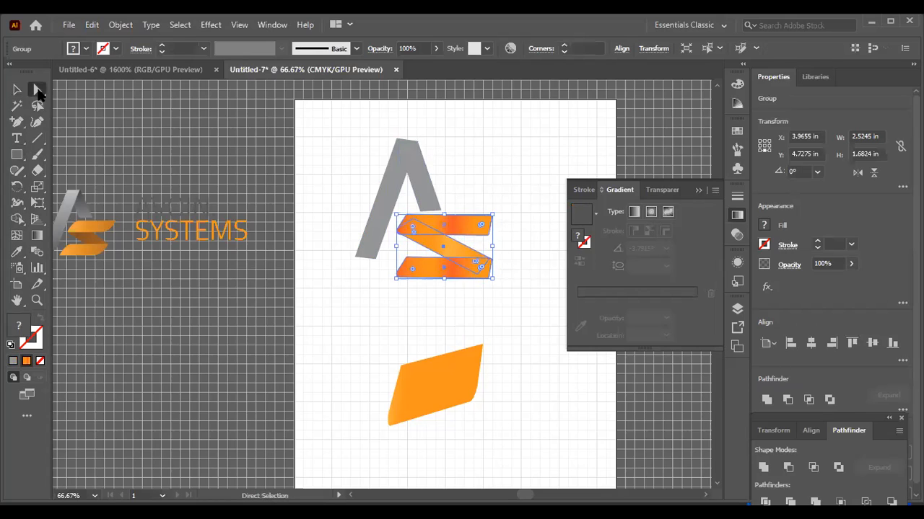
{"action": "left_click_drag", "start_coordinate": [491, 219], "coordinate": [494, 219]}
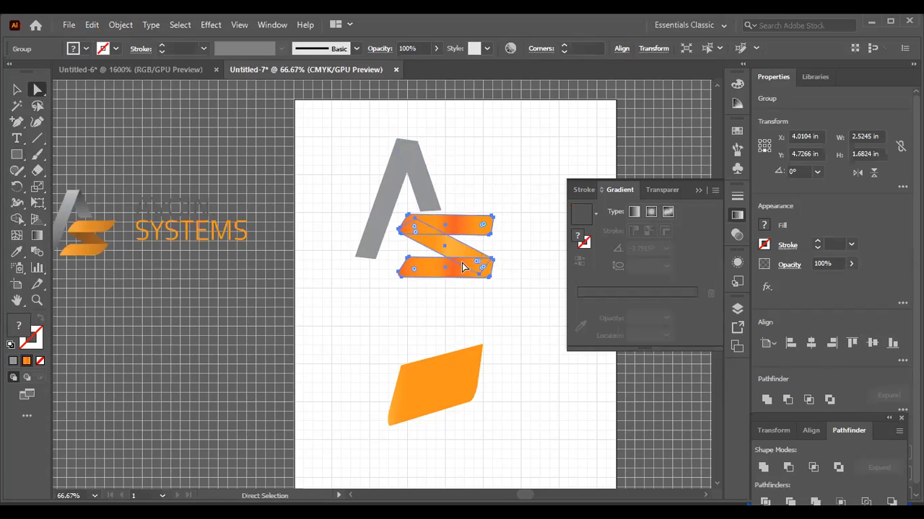
Try to slant the right end of the S's upper band by pulling its upper corner anchor outward
{"action": "left_click", "coordinate": [494, 216]}
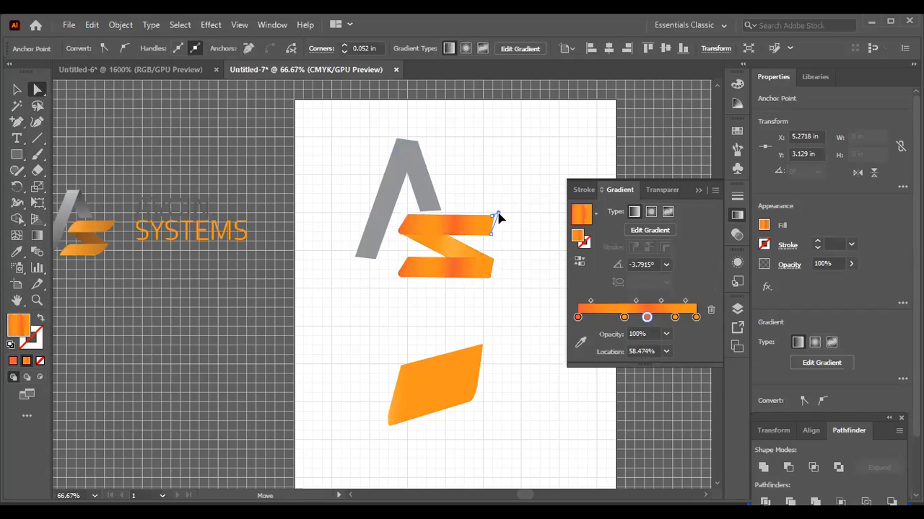
{"action": "left_click_drag", "start_coordinate": [498, 215], "coordinate": [498, 214]}
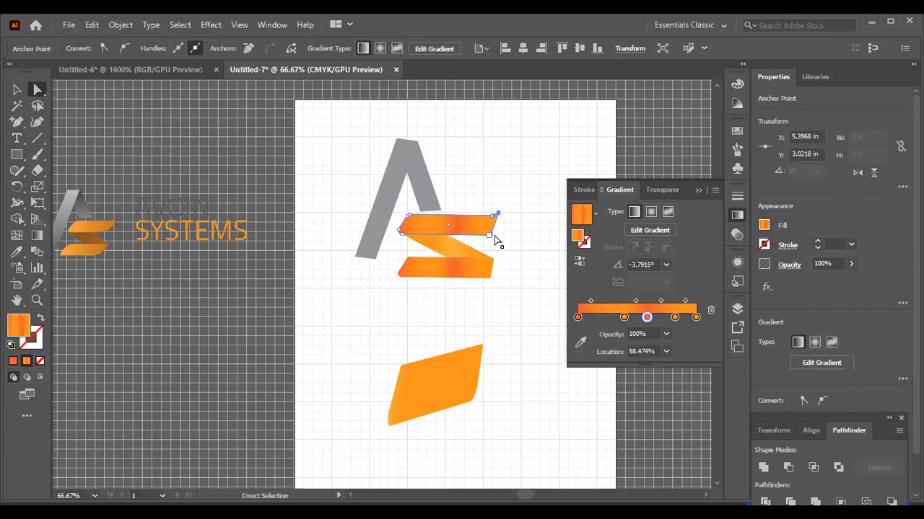
{"action": "left_click", "coordinate": [512, 274]}
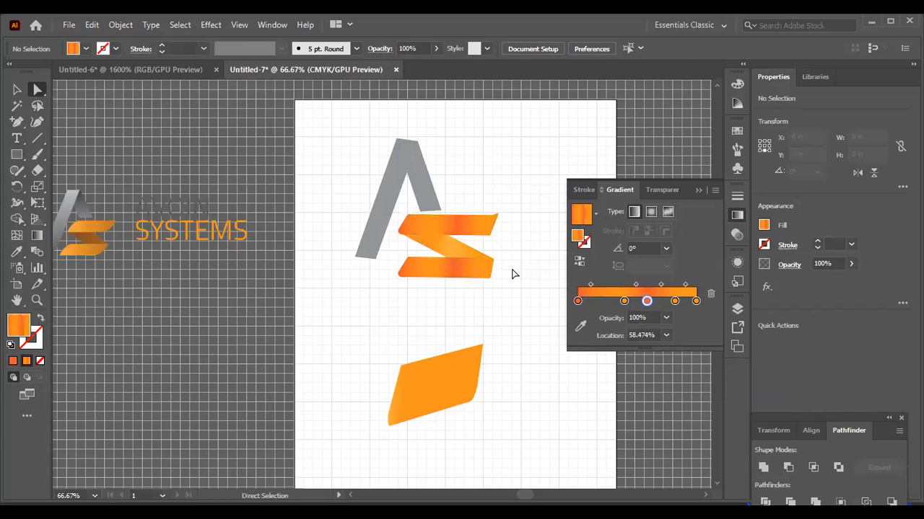
{"action": "left_click", "coordinate": [461, 216]}
{"action": "left_click", "coordinate": [495, 234]}
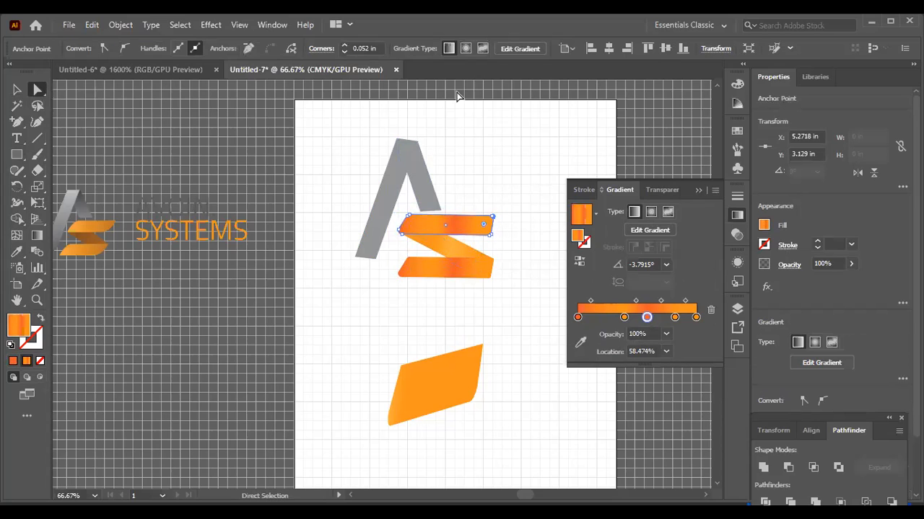
{"action": "left_click", "coordinate": [469, 184]}
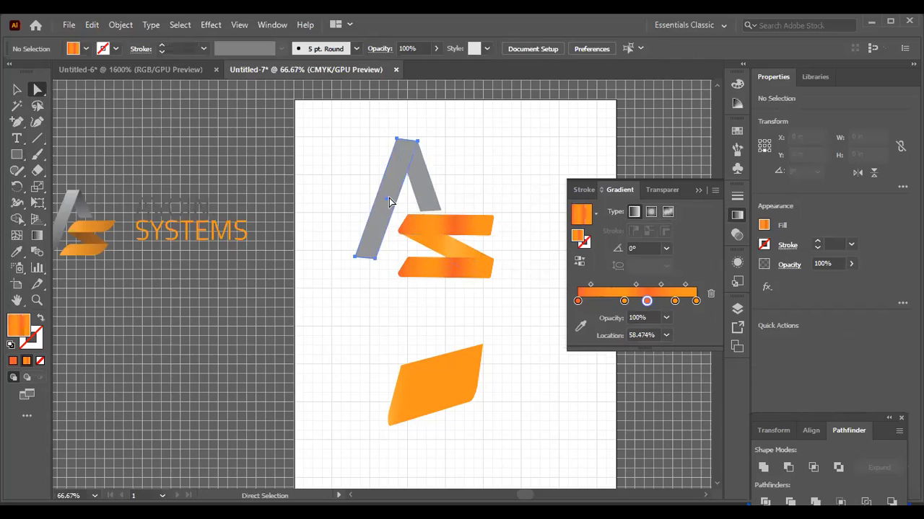
Apply the White, Black gradient preset to both legs of the A
{"action": "left_click", "coordinate": [389, 197]}
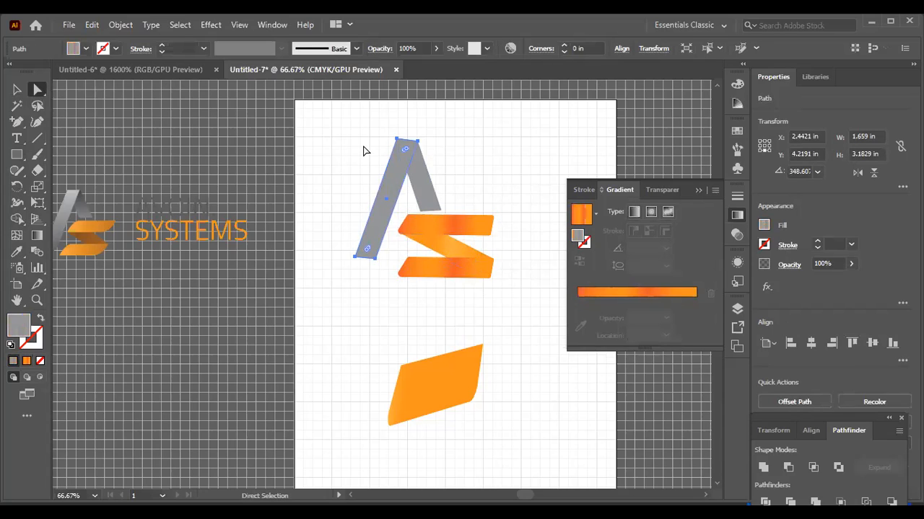
{"action": "left_click", "coordinate": [422, 187], "text": "shift"}
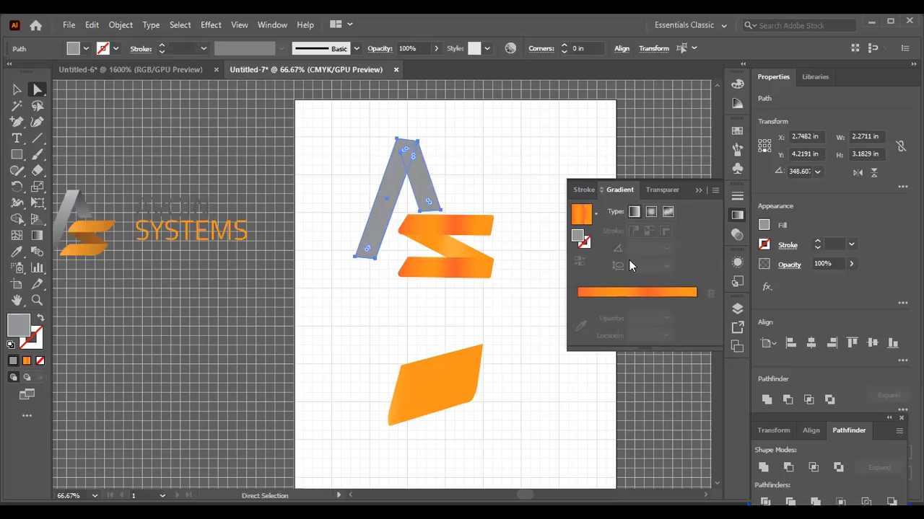
{"action": "left_click", "coordinate": [596, 214]}
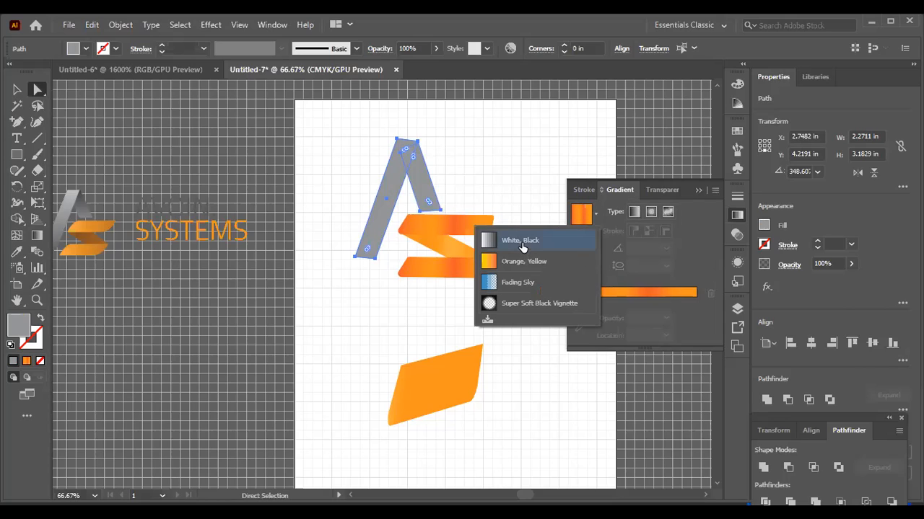
{"action": "left_click", "coordinate": [521, 240]}
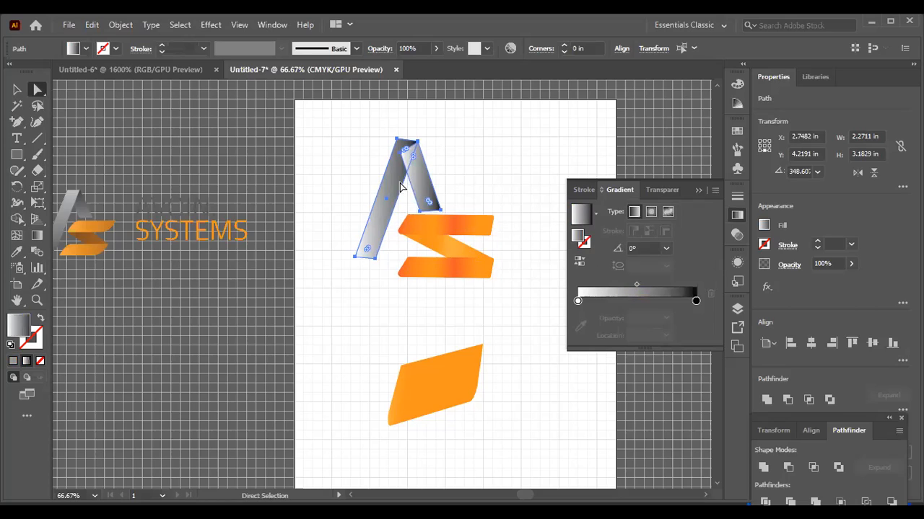
{"action": "left_click", "coordinate": [489, 161]}
Send the A's shorter right leg to the back so the long left leg overlaps it at the peak
{"action": "left_click", "coordinate": [385, 198]}
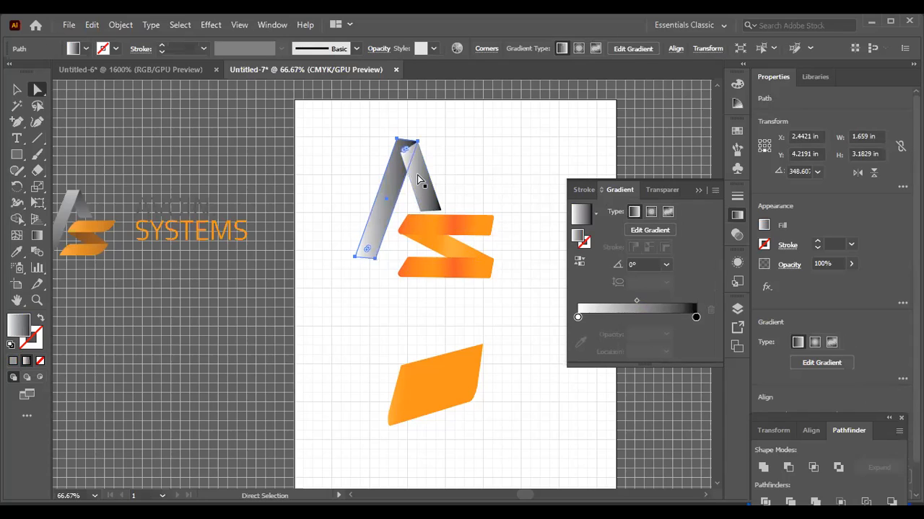
{"action": "left_click", "coordinate": [419, 179]}
{"action": "right_click", "coordinate": [419, 176]}
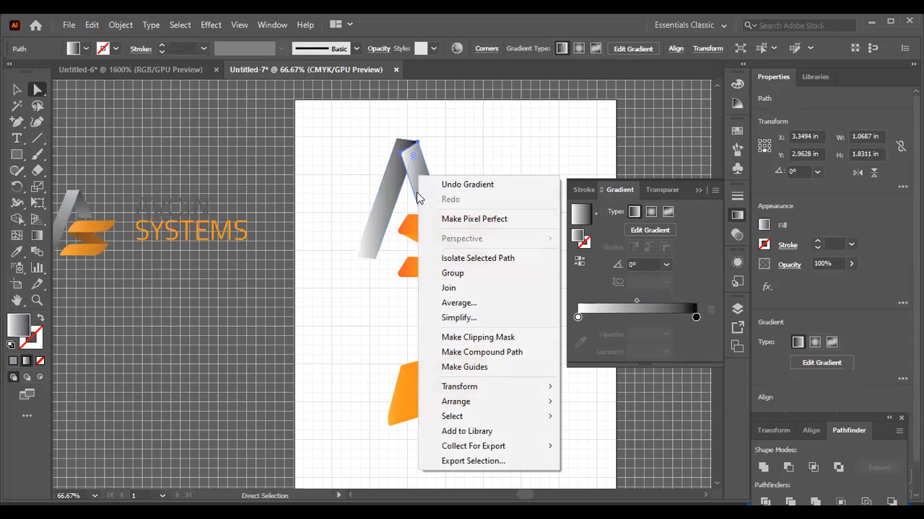
{"action": "mouse_move", "coordinate": [541, 402]}
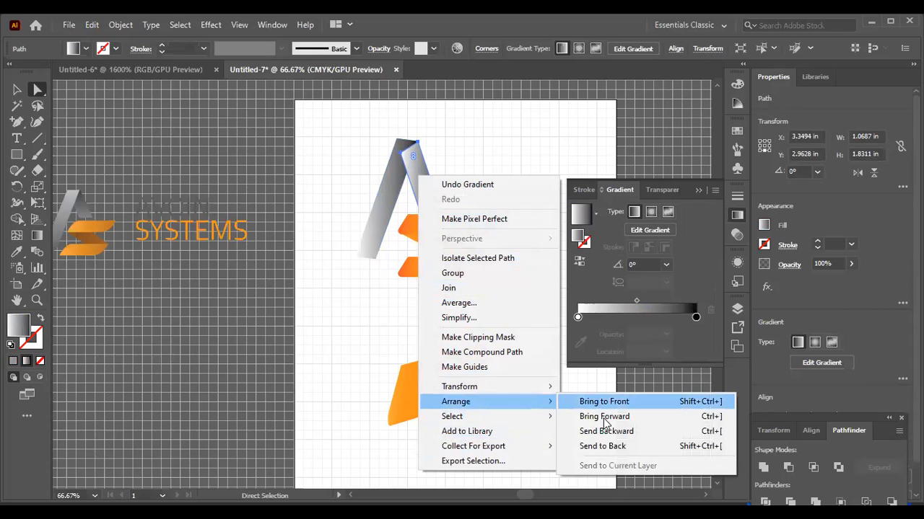
{"action": "left_click", "coordinate": [605, 447]}
{"action": "left_click", "coordinate": [390, 207]}
{"action": "left_click", "coordinate": [491, 174]}
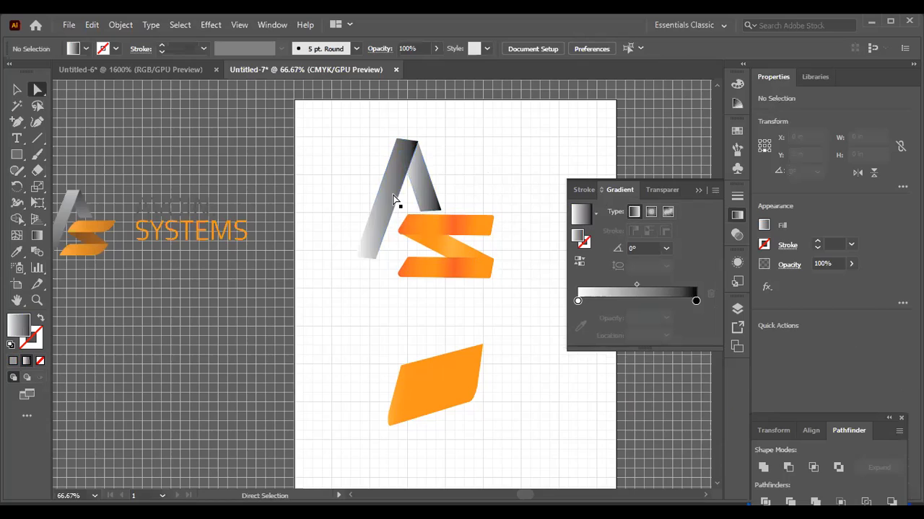
Try several grey swatches, ending on K=50, for the gradient's black end stop with no artwork selected
{"action": "mouse_move", "coordinate": [689, 302]}
{"action": "left_mouse_down"}
{"action": "mouse_move", "coordinate": [677, 304]}
{"action": "mouse_move", "coordinate": [697, 303]}
{"action": "left_mouse_up"}
{"action": "double_click", "coordinate": [695, 302]}
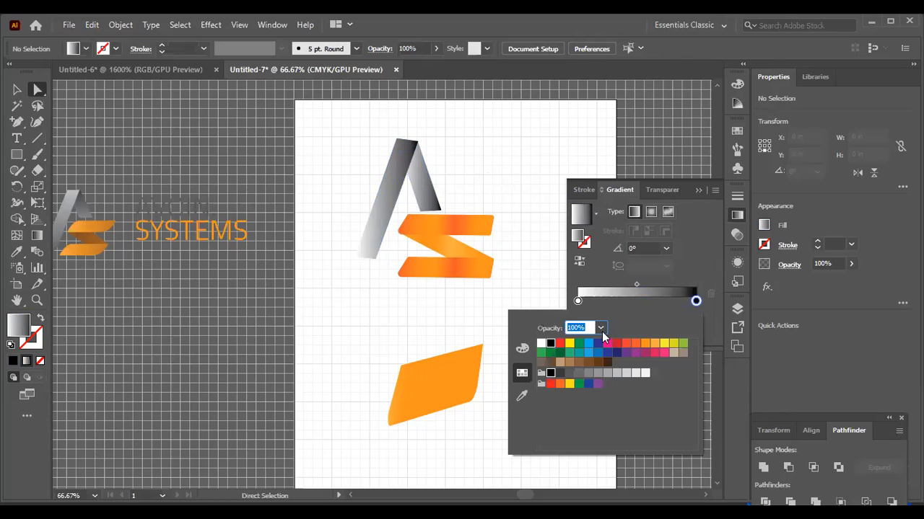
{"action": "left_click", "coordinate": [588, 374]}
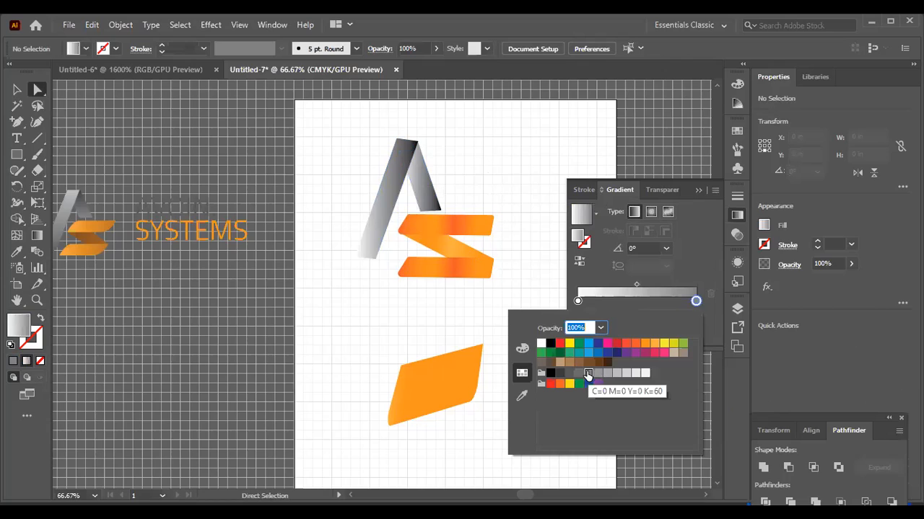
{"action": "left_click", "coordinate": [578, 374]}
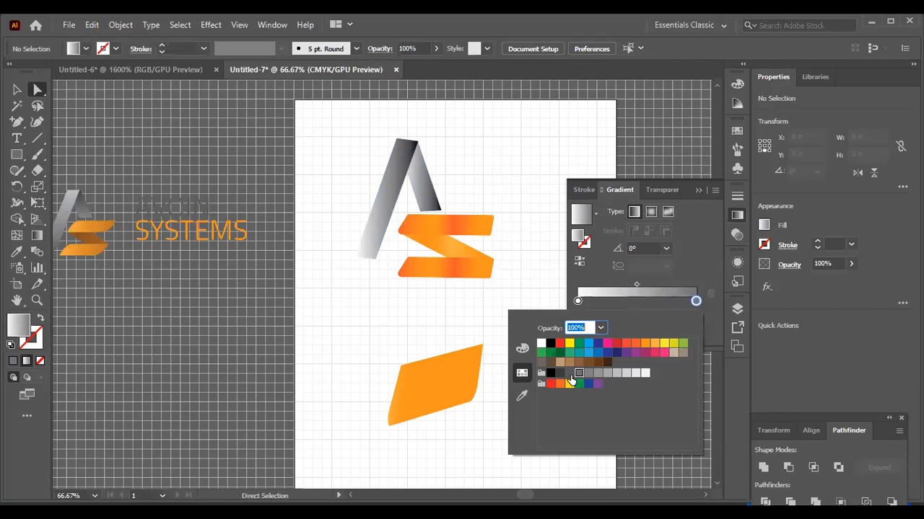
{"action": "left_click", "coordinate": [570, 374]}
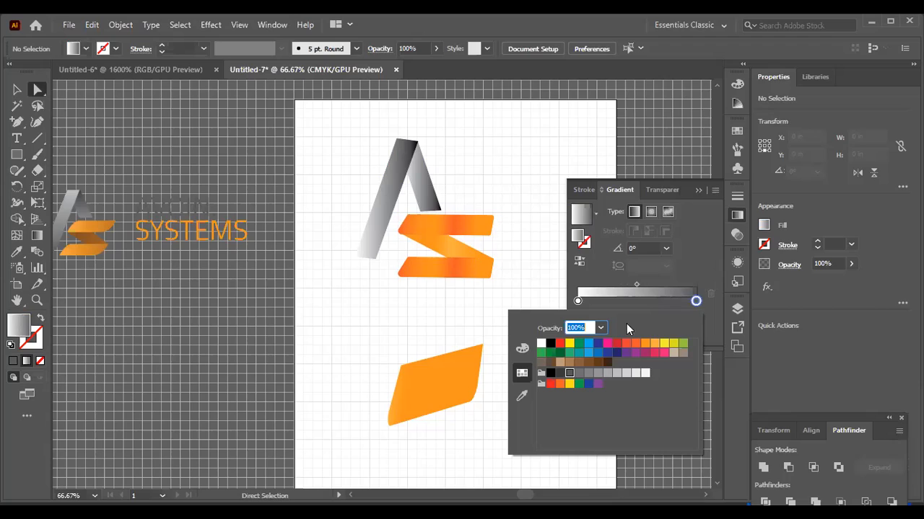
{"action": "left_click", "coordinate": [579, 373]}
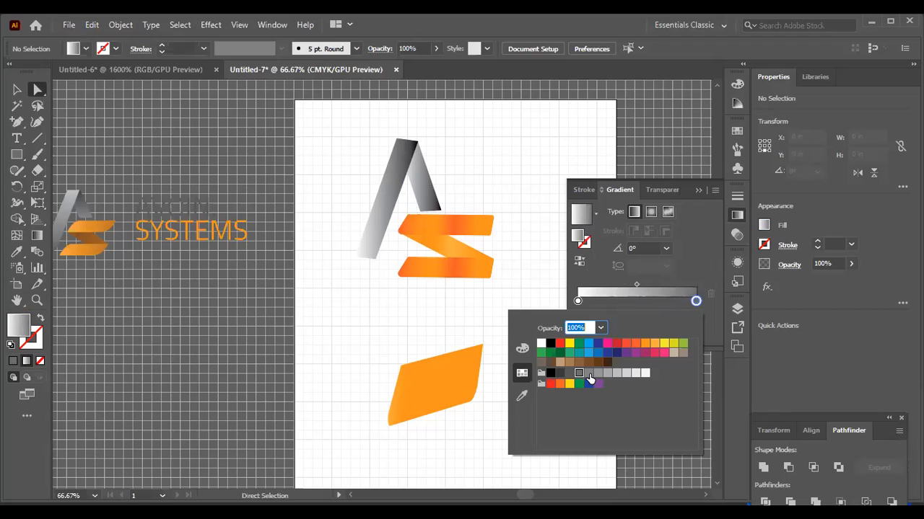
{"action": "left_click", "coordinate": [588, 374]}
{"action": "left_click", "coordinate": [598, 373]}
{"action": "left_click", "coordinate": [607, 374]}
{"action": "left_click", "coordinate": [598, 374]}
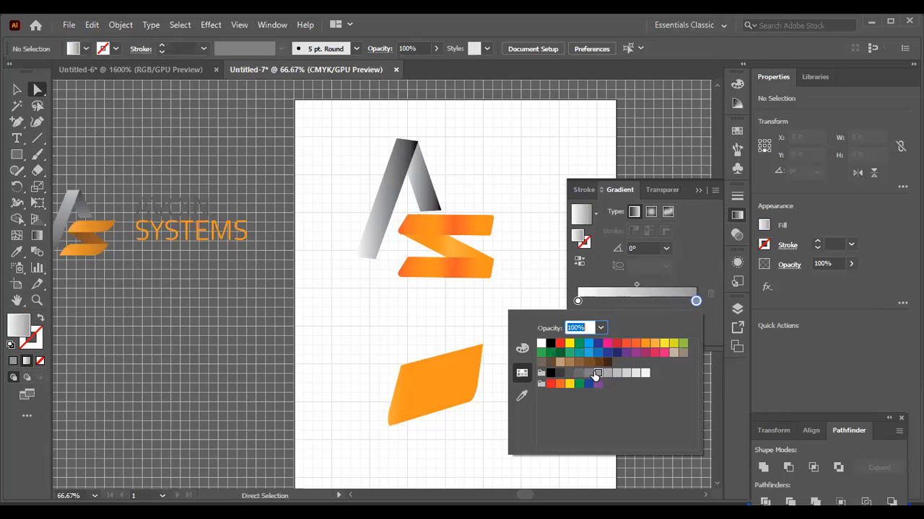
Try adding a lighter grey stop at about 83% along the gradient with no artwork selected
{"action": "left_click", "coordinate": [695, 303]}
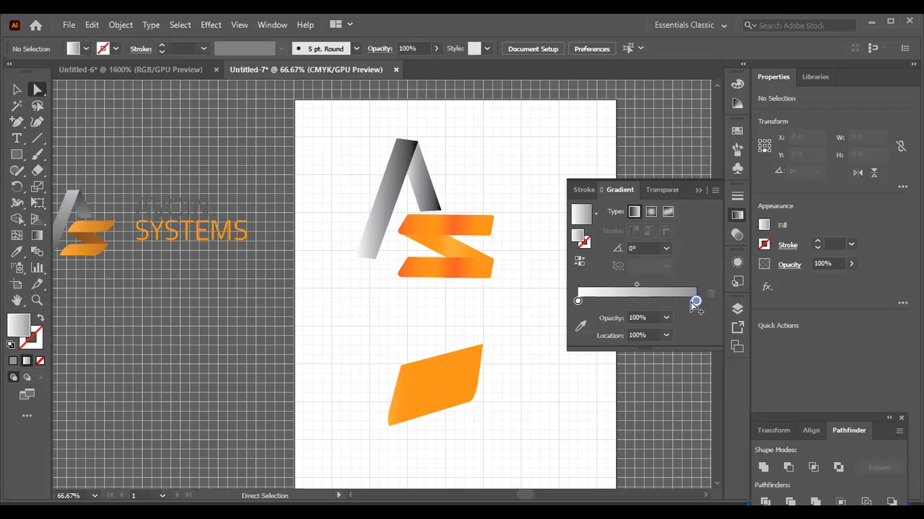
{"action": "left_click_drag", "start_coordinate": [694, 303], "coordinate": [691, 303]}
{"action": "double_click", "coordinate": [690, 302]}
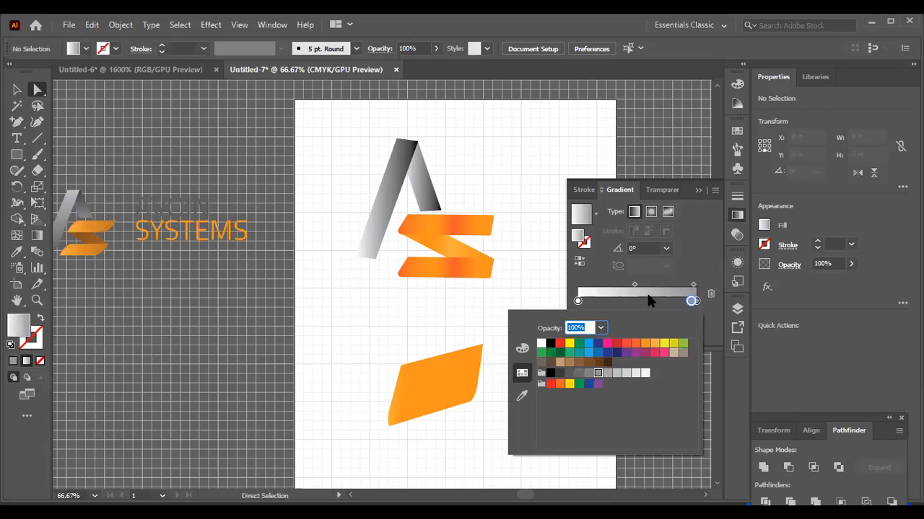
{"action": "key", "text": "Escape"}
{"action": "mouse_move", "coordinate": [691, 301]}
{"action": "left_mouse_down"}
{"action": "mouse_move", "coordinate": [664, 308]}
{"action": "mouse_move", "coordinate": [676, 307]}
{"action": "left_mouse_up"}
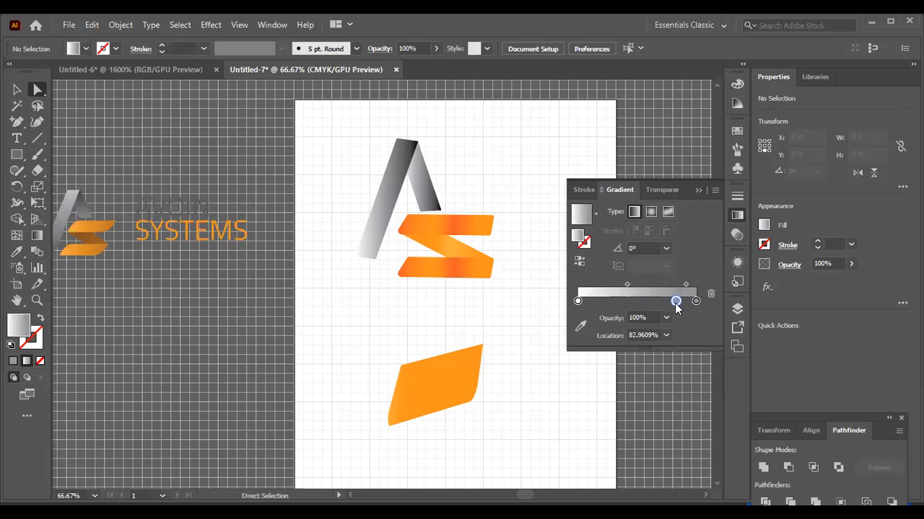
{"action": "double_click", "coordinate": [676, 306]}
{"action": "left_click", "coordinate": [609, 373]}
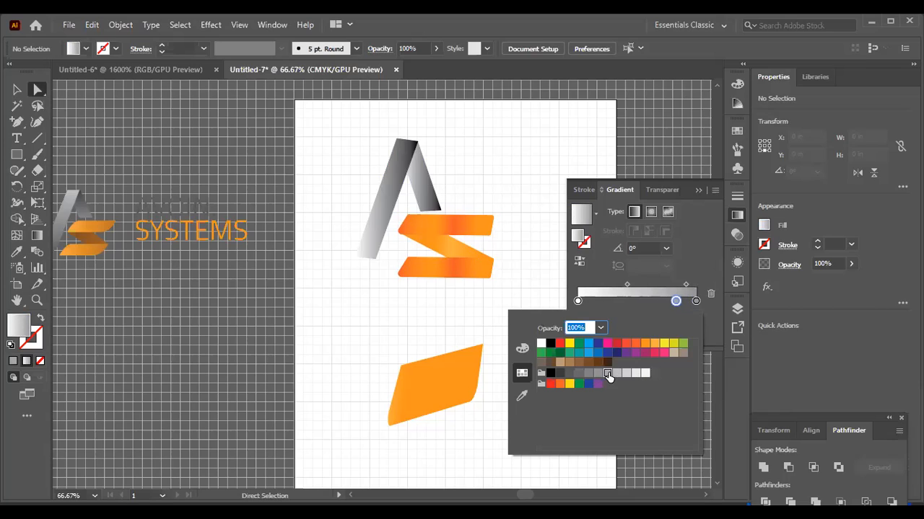
Recolor the black end stop of the A's left leg to a grey just darker than K=60 and add a matching stop at about 58%
{"action": "left_click", "coordinate": [379, 215]}
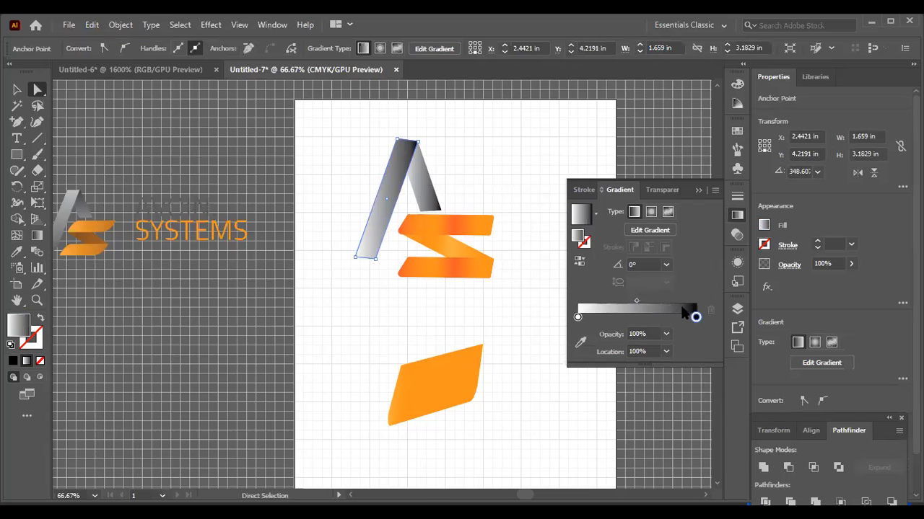
{"action": "double_click", "coordinate": [696, 317]}
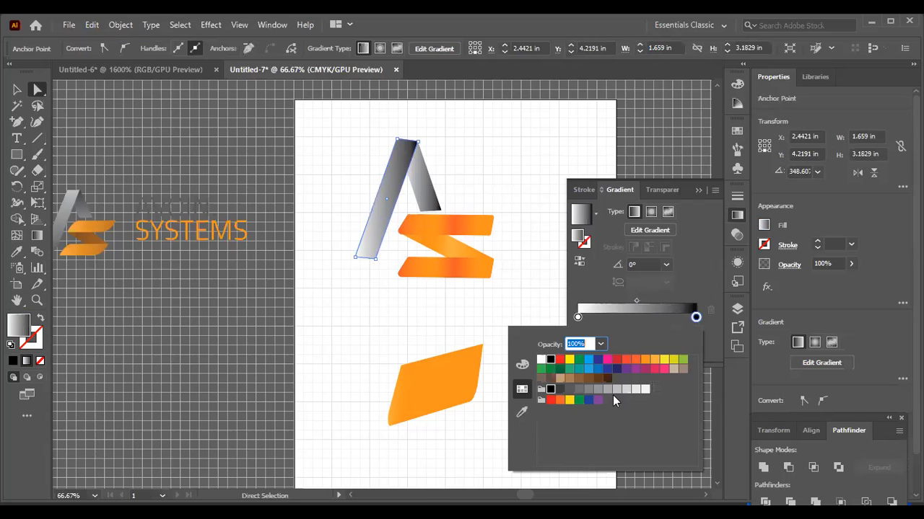
{"action": "left_click", "coordinate": [597, 390]}
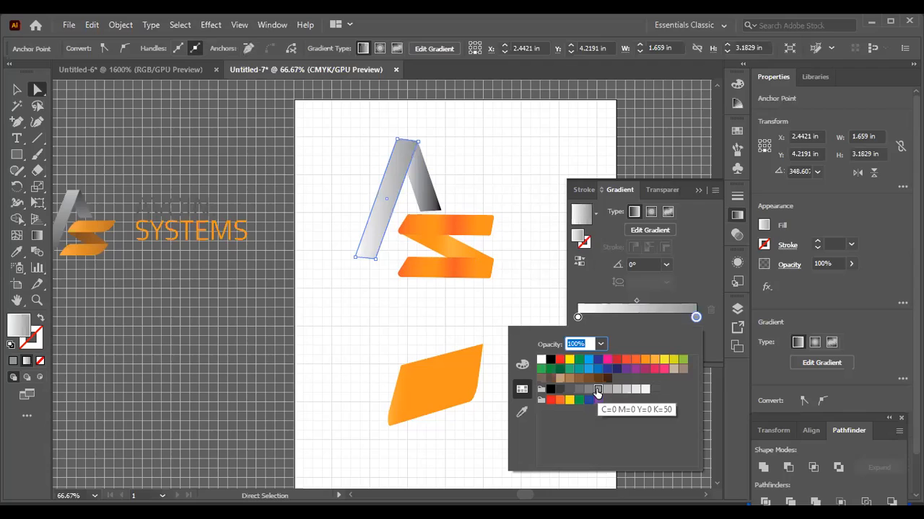
{"action": "left_click", "coordinate": [607, 389]}
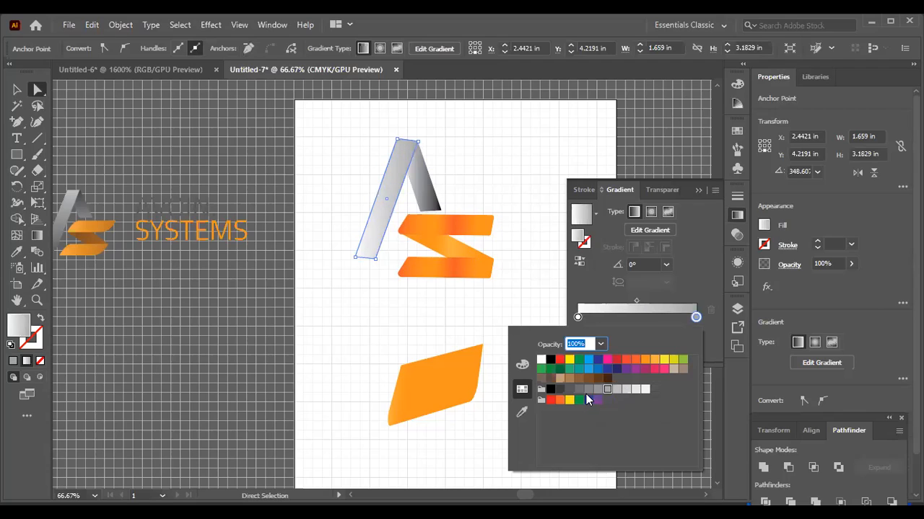
{"action": "left_click", "coordinate": [579, 390]}
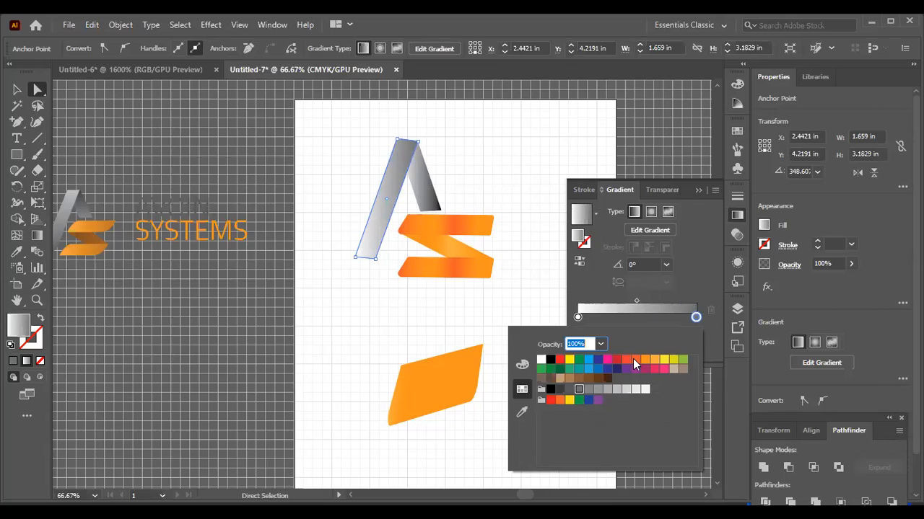
{"action": "left_click", "coordinate": [696, 319]}
{"action": "left_click_drag", "start_coordinate": [693, 320], "coordinate": [644, 323]}
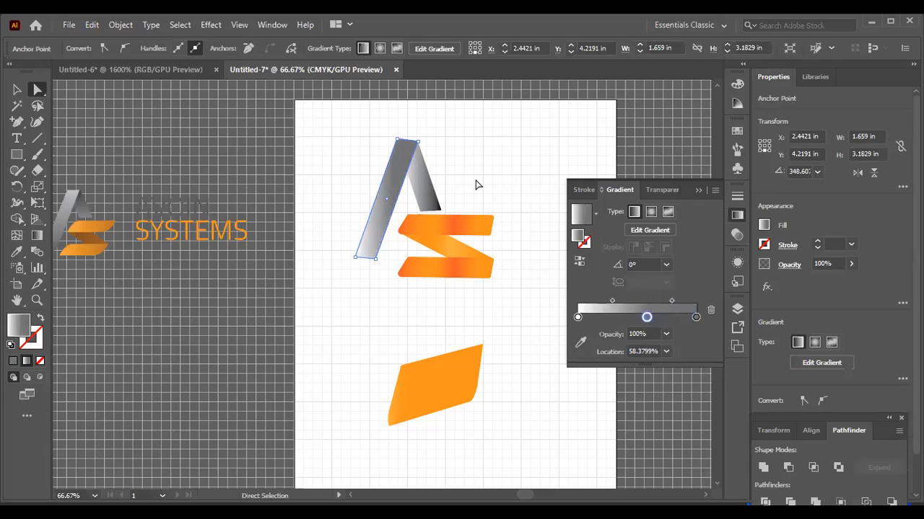
Recolor the black end stop of the A's right leg with the same dark grey swatch used on the left leg
{"action": "left_click", "coordinate": [418, 203]}
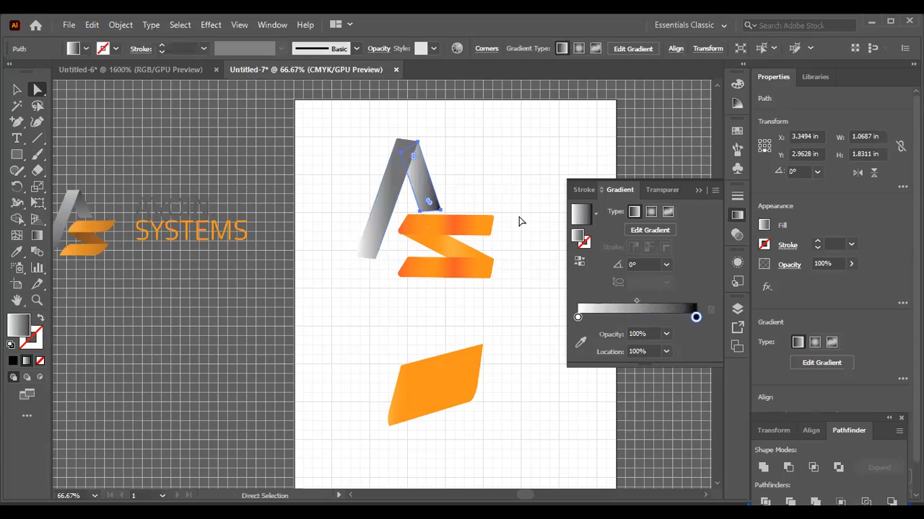
{"action": "double_click", "coordinate": [696, 316]}
{"action": "left_click", "coordinate": [580, 389]}
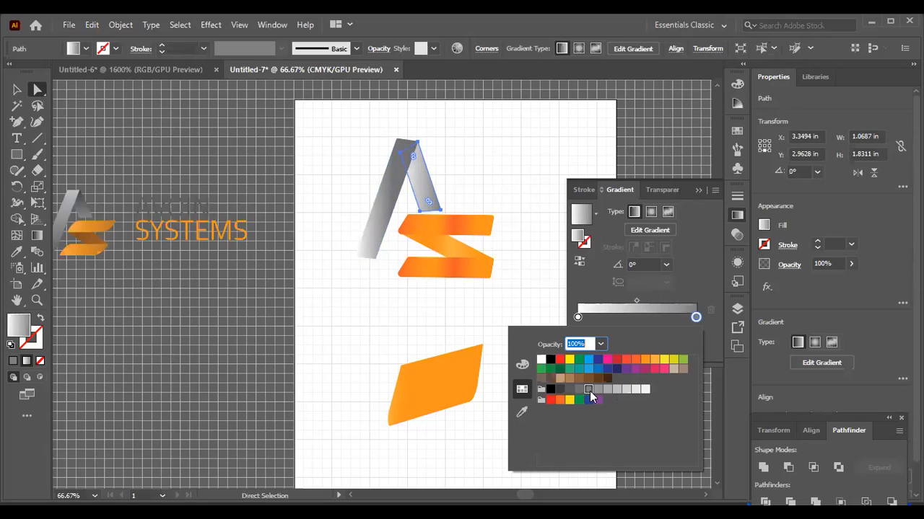
{"action": "left_click", "coordinate": [569, 390]}
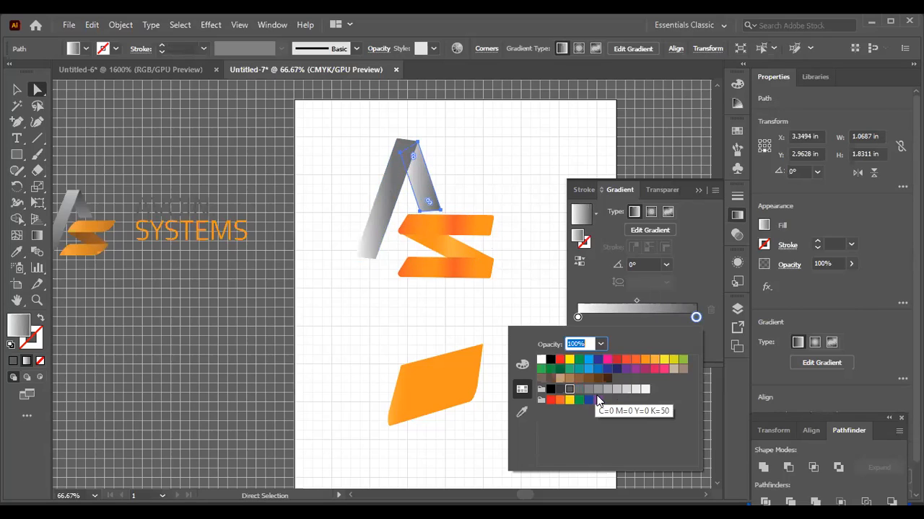
{"action": "left_click", "coordinate": [580, 389]}
{"action": "left_click", "coordinate": [589, 390]}
{"action": "left_click", "coordinate": [598, 389]}
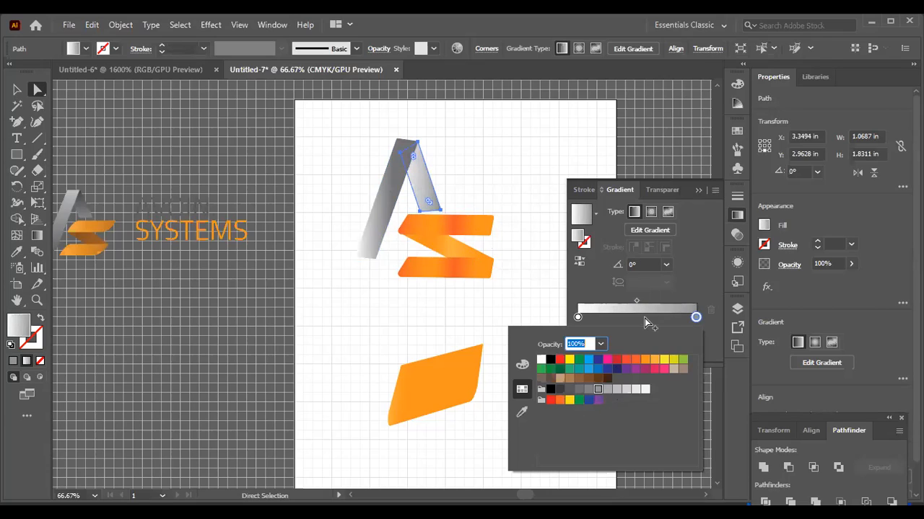
{"action": "left_click", "coordinate": [696, 317]}
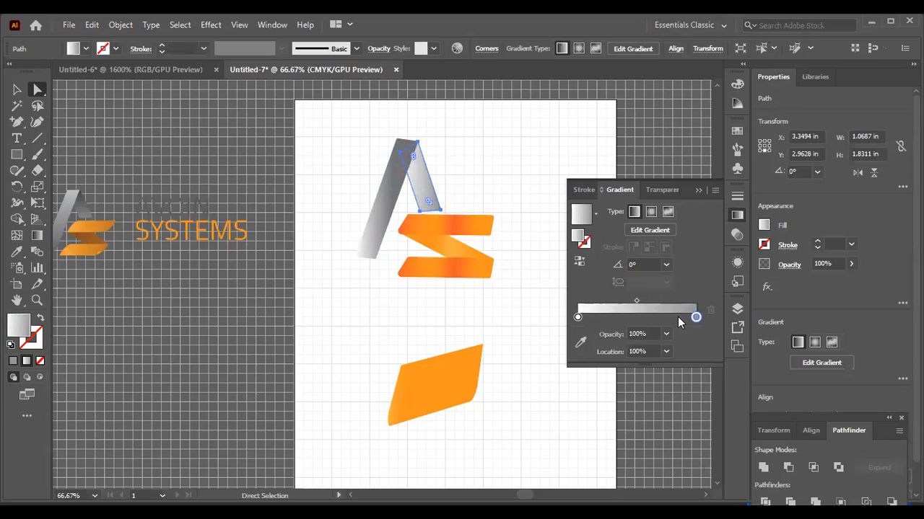
{"action": "double_click", "coordinate": [696, 318]}
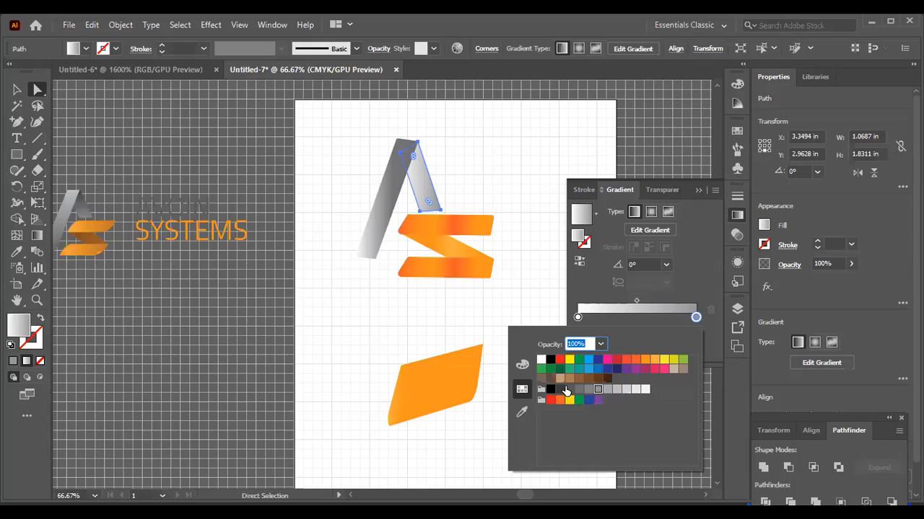
{"action": "left_click", "coordinate": [561, 390]}
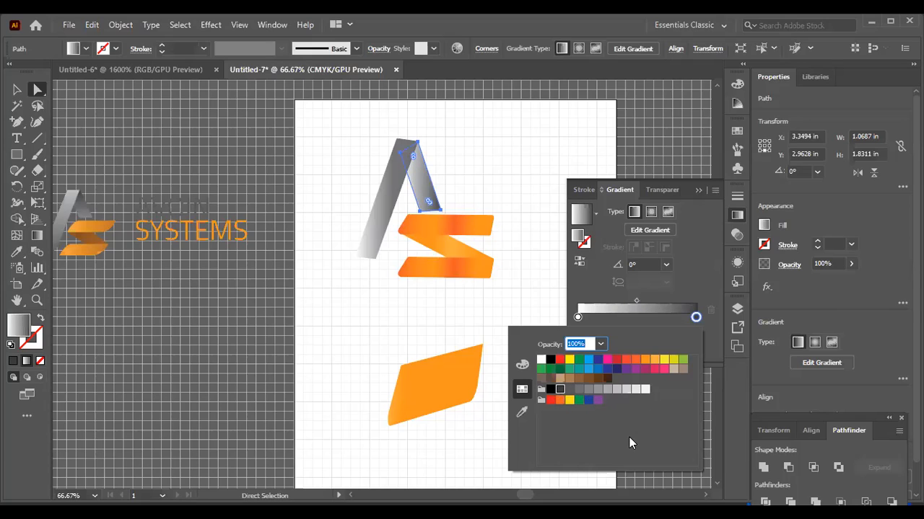
{"action": "left_click", "coordinate": [573, 390]}
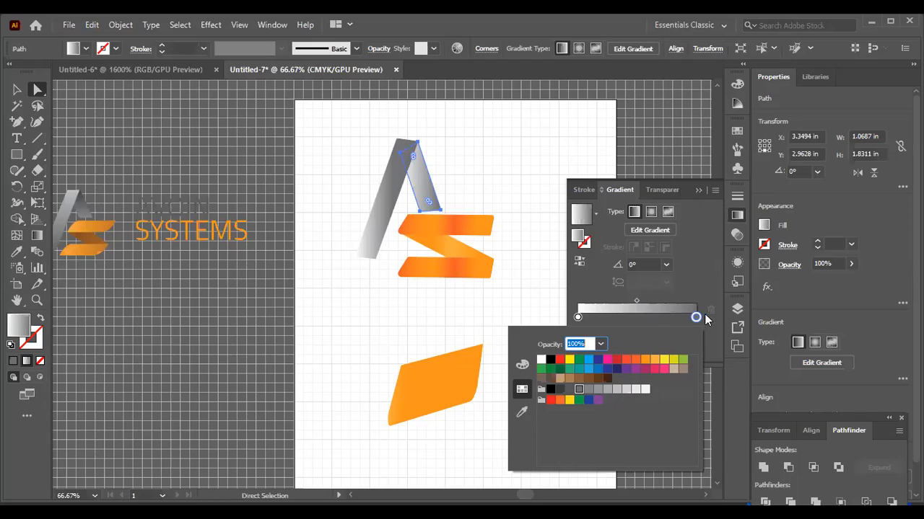
Pull the right leg's dark grey gradient stop in to about the middle and add a matching stop at about 16%
{"action": "left_click", "coordinate": [679, 321]}
{"action": "left_click_drag", "start_coordinate": [695, 319], "coordinate": [598, 317]}
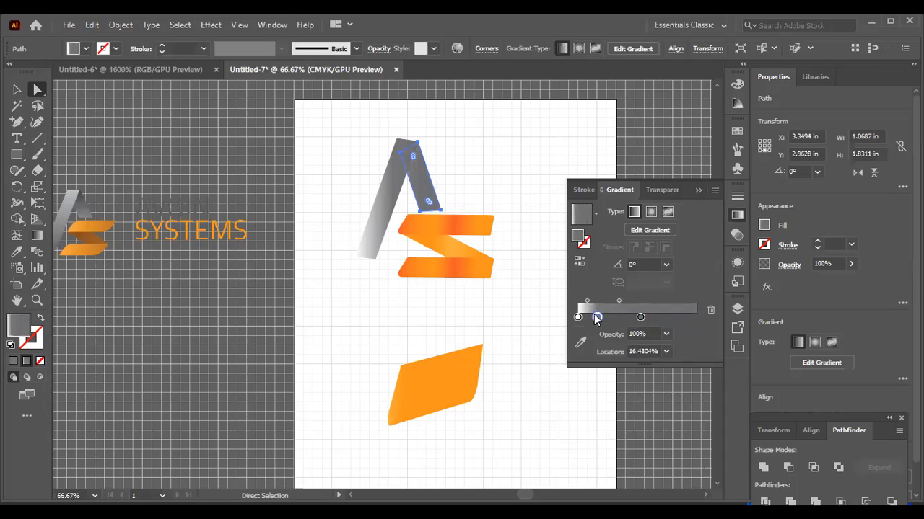
{"action": "left_click", "coordinate": [525, 322]}
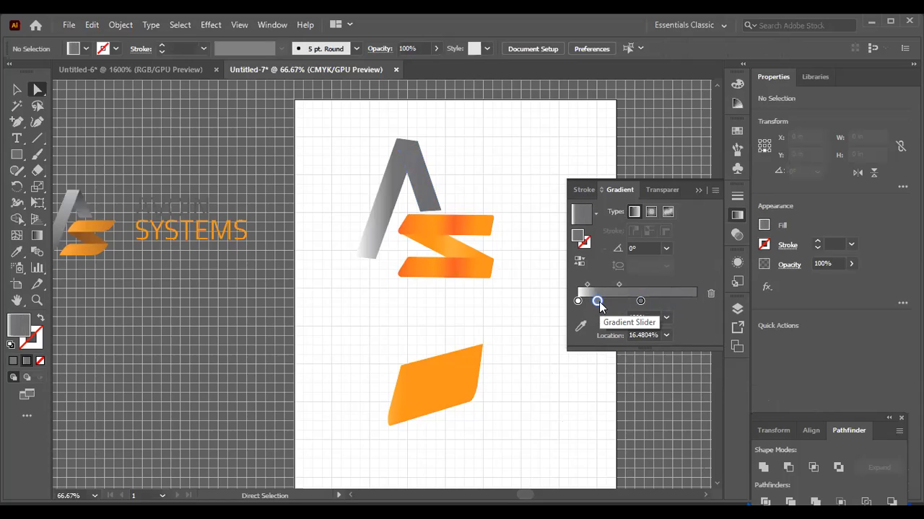
{"action": "left_click_drag", "start_coordinate": [597, 303], "coordinate": [610, 304]}
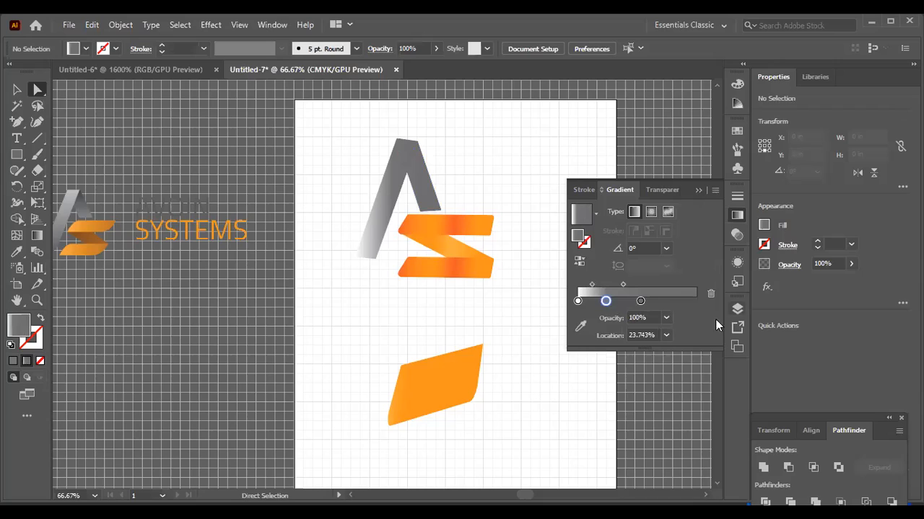
Change the right leg's inner gradient stop to grey K=50 and move it to about 33%
{"action": "left_click", "coordinate": [426, 195]}
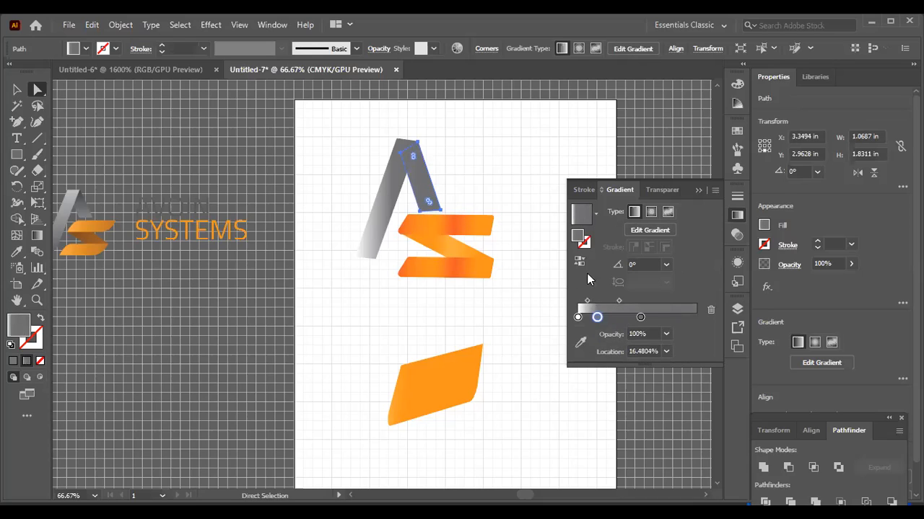
{"action": "double_click", "coordinate": [597, 317]}
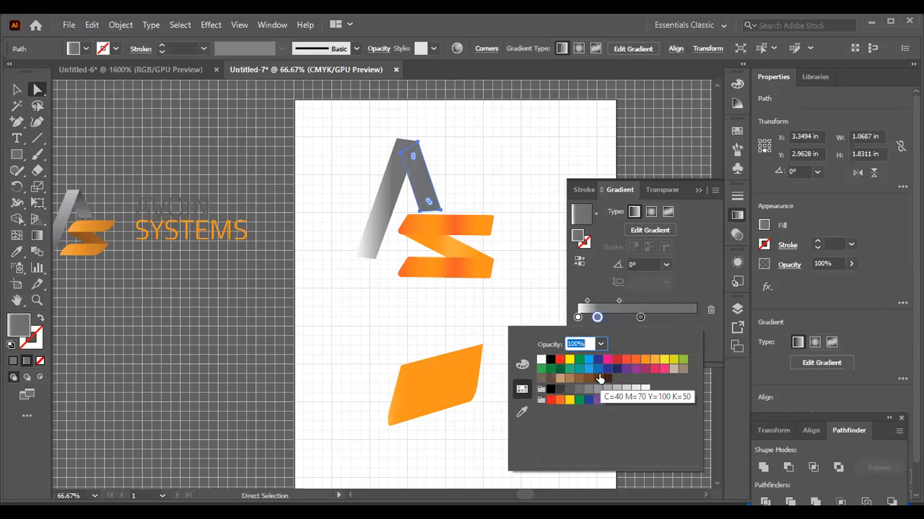
{"action": "left_click", "coordinate": [599, 390]}
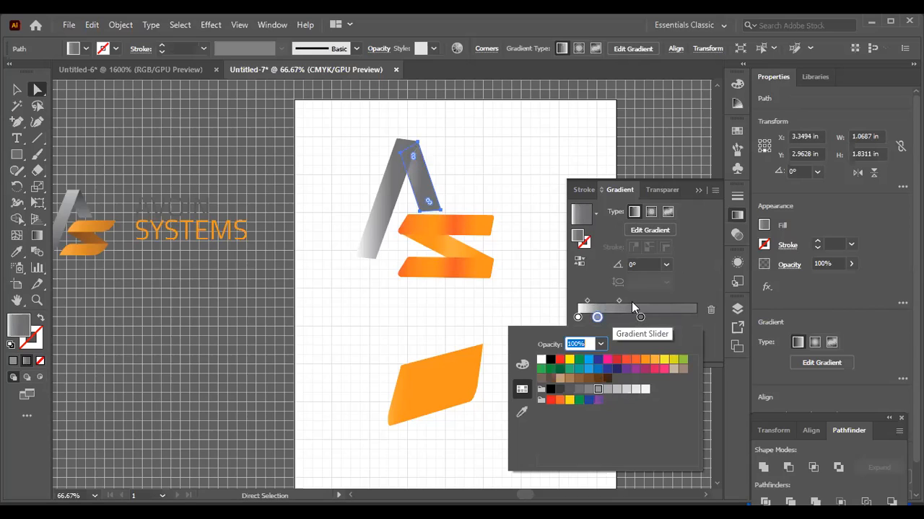
{"action": "left_click", "coordinate": [598, 322]}
{"action": "left_click_drag", "start_coordinate": [597, 322], "coordinate": [616, 324]}
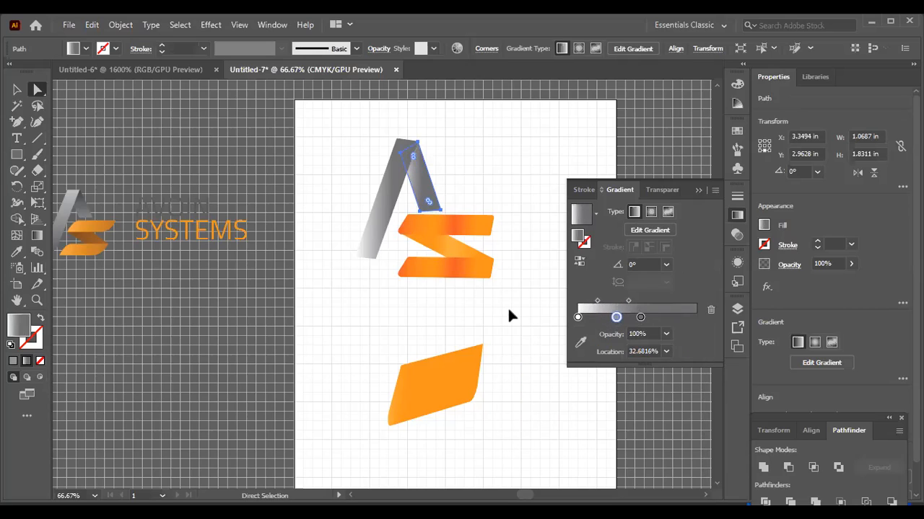
Try adding and spacing grey gradient stops at about 67%, 71% and 86% with no object selected
{"action": "left_click", "coordinate": [517, 350]}
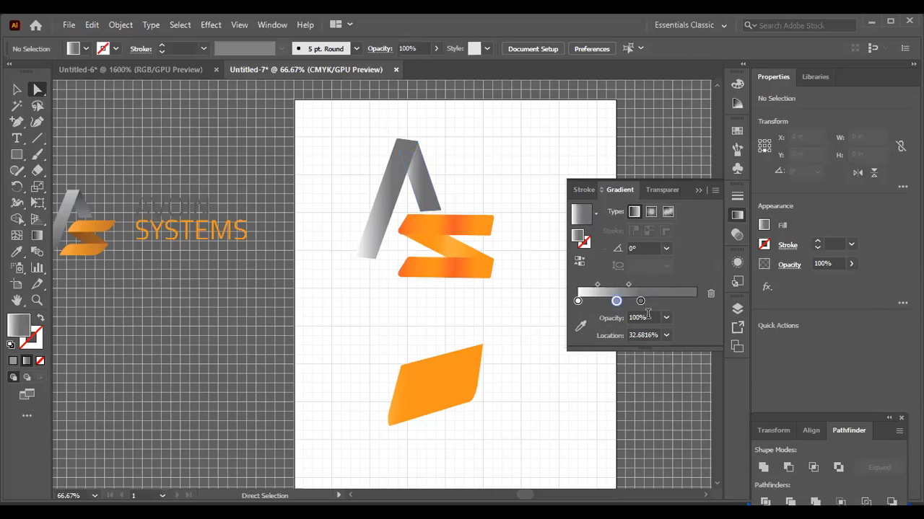
{"action": "left_click_drag", "start_coordinate": [617, 304], "coordinate": [660, 304]}
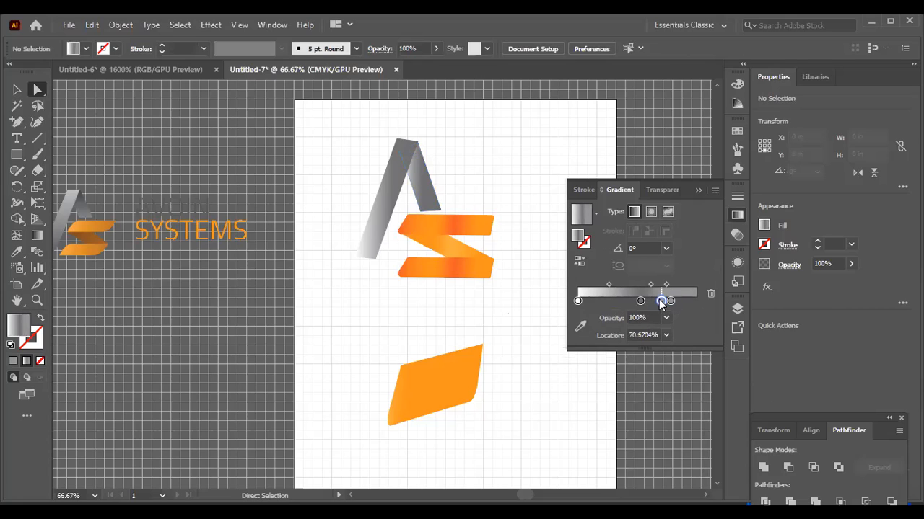
{"action": "double_click", "coordinate": [660, 302]}
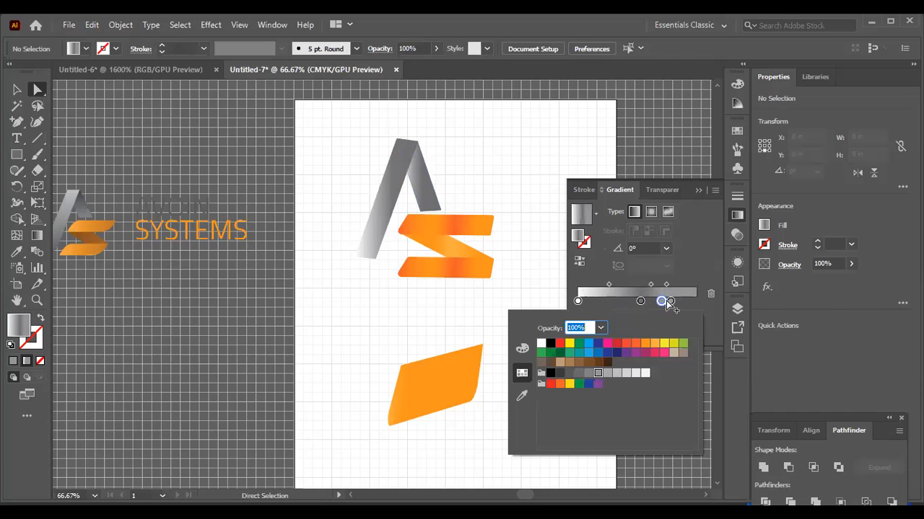
{"action": "left_click_drag", "start_coordinate": [669, 301], "coordinate": [681, 300]}
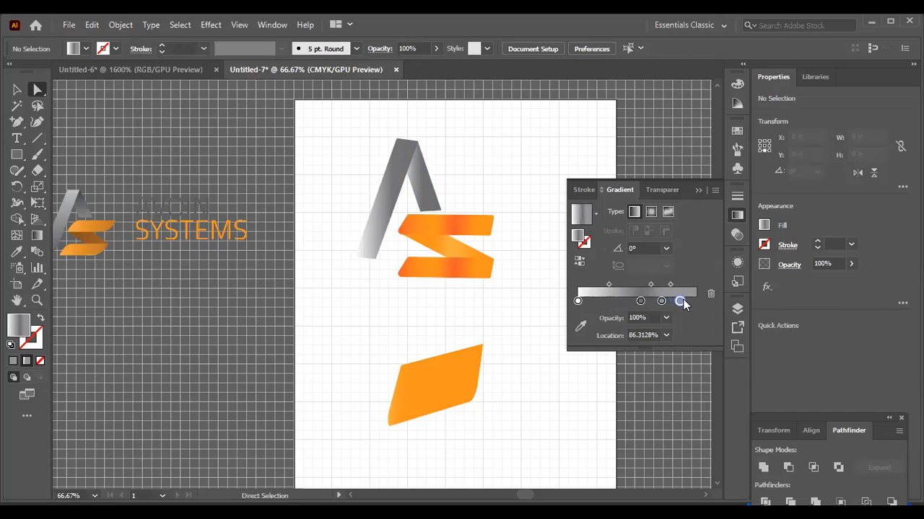
{"action": "left_click", "coordinate": [662, 302]}
{"action": "left_click_drag", "start_coordinate": [662, 302], "coordinate": [658, 302]}
{"action": "double_click", "coordinate": [658, 301]}
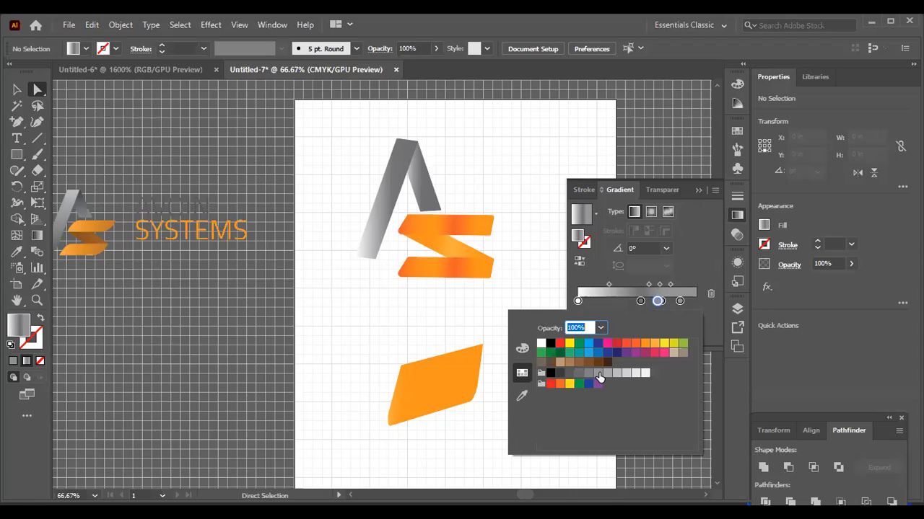
{"action": "left_click", "coordinate": [490, 286]}
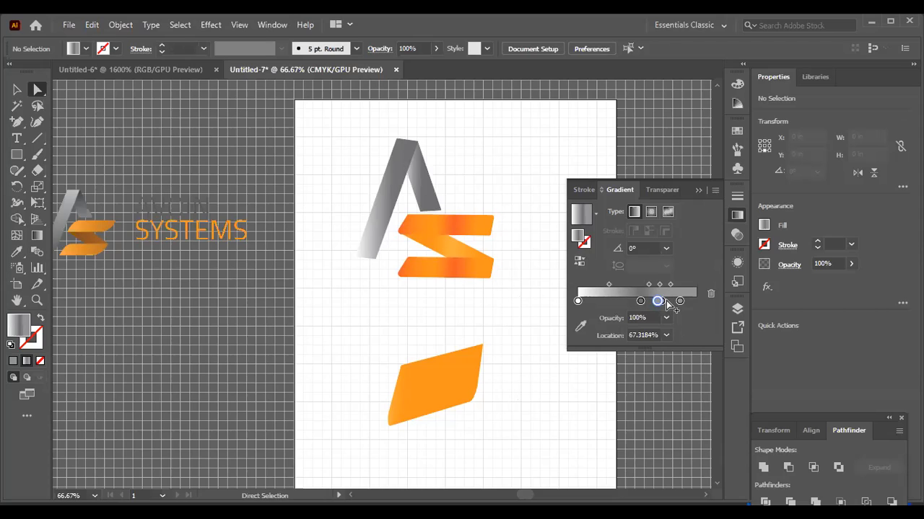
Try rearranging the unselected gradient, placing its white stop at about 26% and a grey stop ahead of it
{"action": "left_click", "coordinate": [641, 302]}
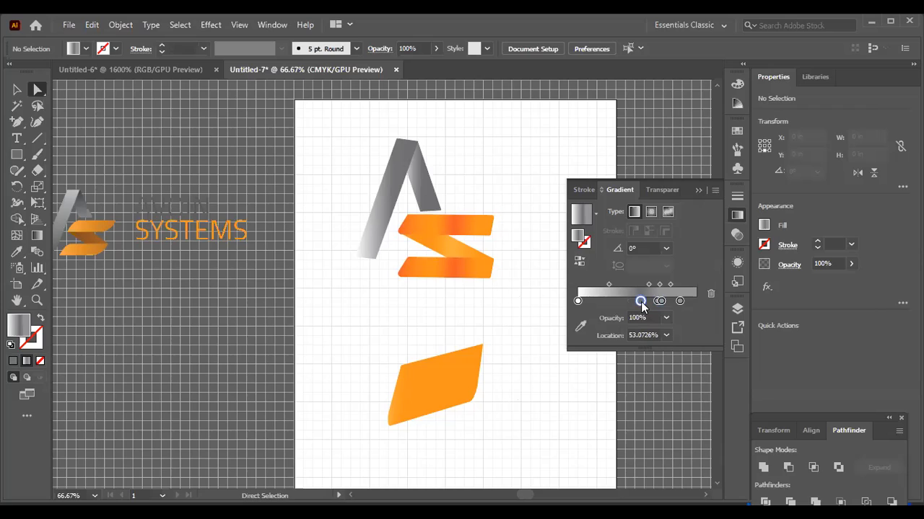
{"action": "double_click", "coordinate": [641, 302]}
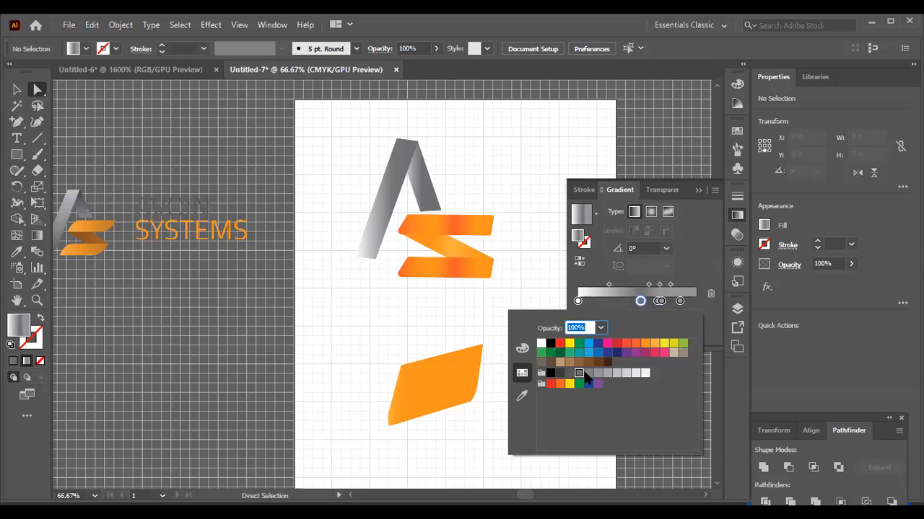
{"action": "key", "text": "Escape"}
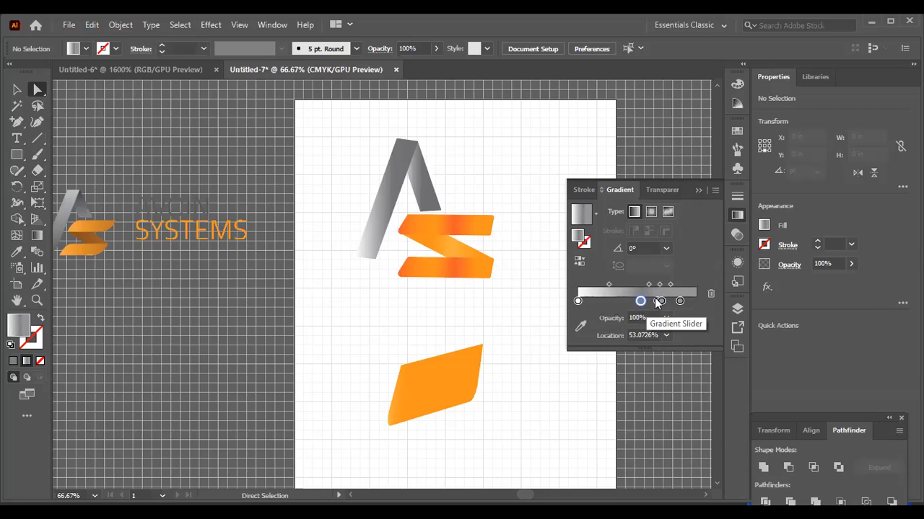
{"action": "left_click_drag", "start_coordinate": [640, 302], "coordinate": [671, 303]}
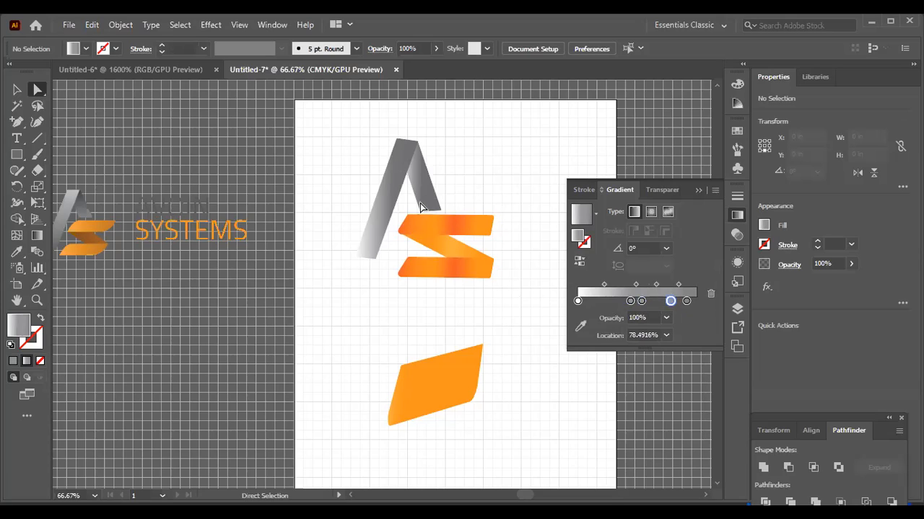
{"action": "left_click_drag", "start_coordinate": [670, 299], "coordinate": [608, 303]}
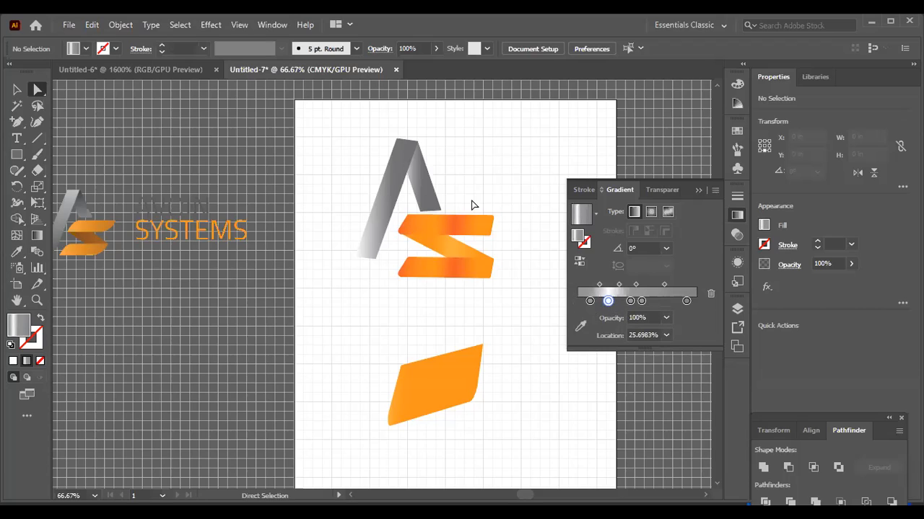
{"action": "left_click", "coordinate": [629, 301]}
Try moving the dark gradient stop to about 77% and lightening its grey with no object selected
{"action": "left_click", "coordinate": [427, 192]}
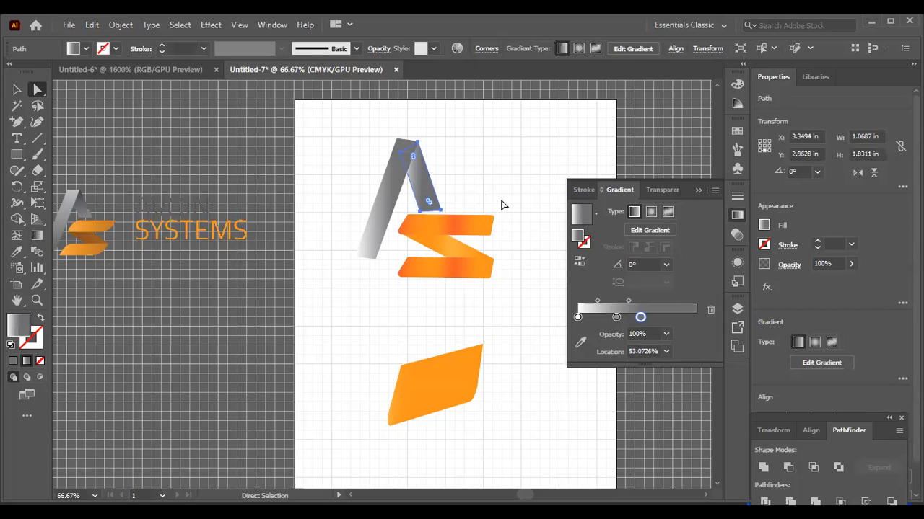
{"action": "left_click", "coordinate": [305, 228]}
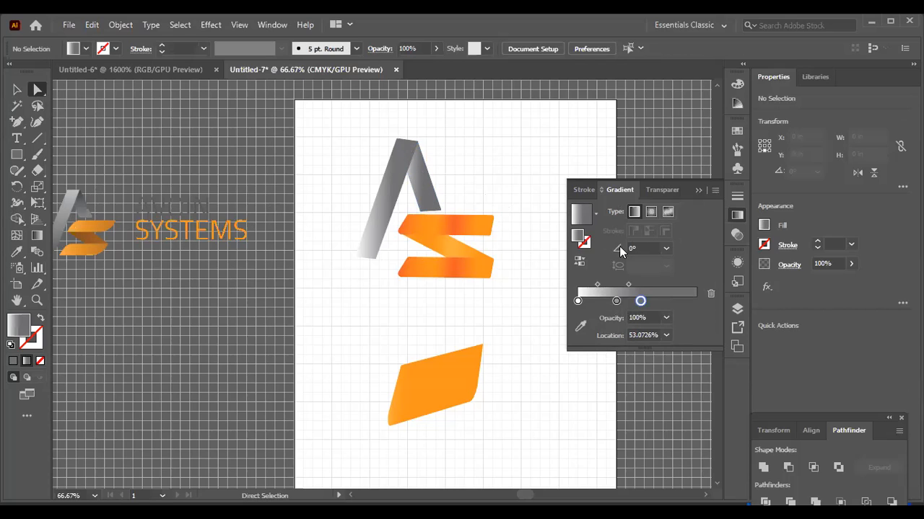
{"action": "left_click_drag", "start_coordinate": [640, 301], "coordinate": [670, 304]}
{"action": "double_click", "coordinate": [669, 302]}
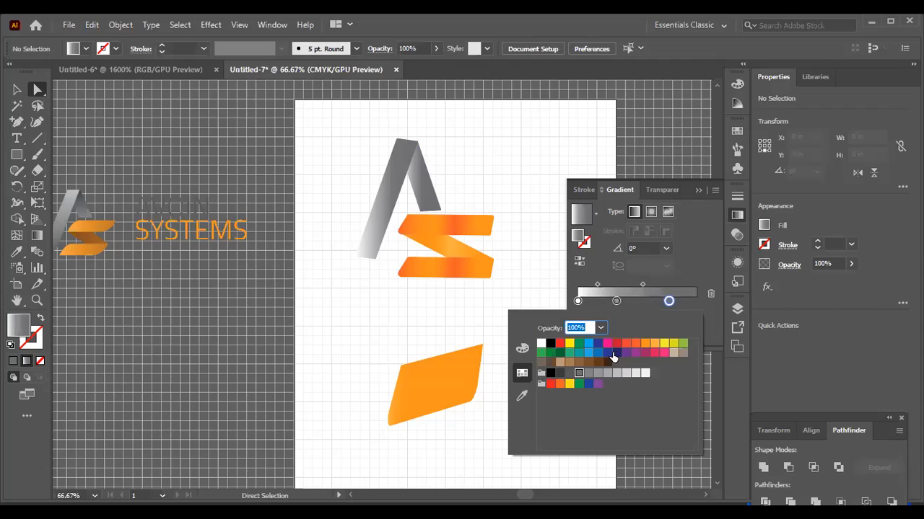
{"action": "left_click", "coordinate": [669, 302]}
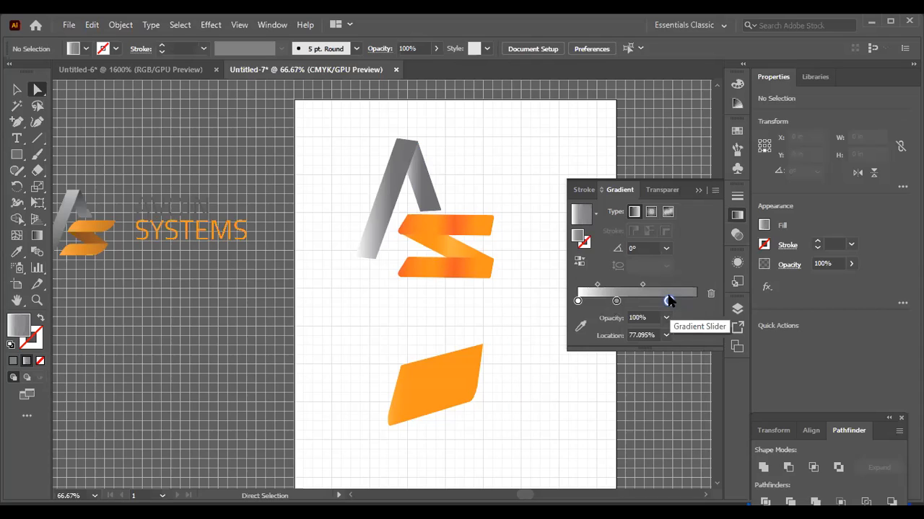
Select the A's right leg and move its dark grey gradient stop to about 79%
{"action": "left_click", "coordinate": [421, 197]}
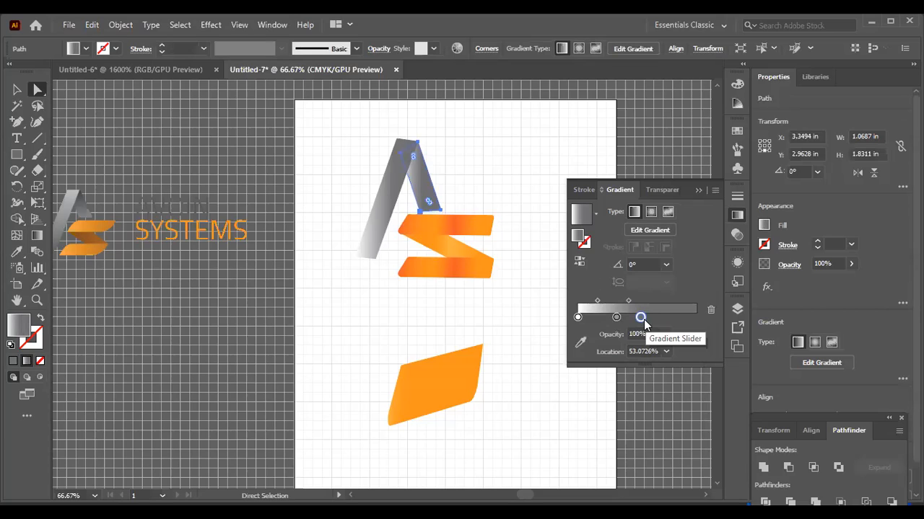
{"action": "left_click_drag", "start_coordinate": [642, 318], "coordinate": [663, 319]}
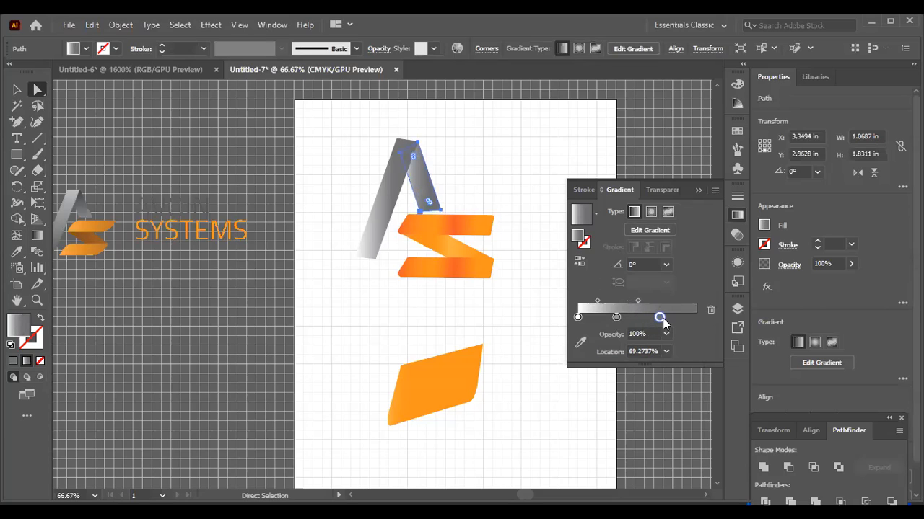
{"action": "left_click_drag", "start_coordinate": [663, 322], "coordinate": [671, 319]}
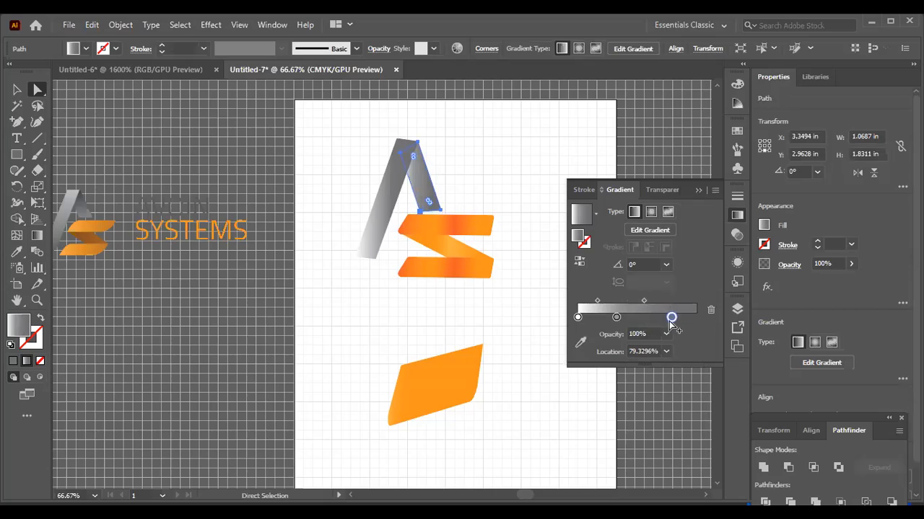
{"action": "left_click", "coordinate": [510, 320]}
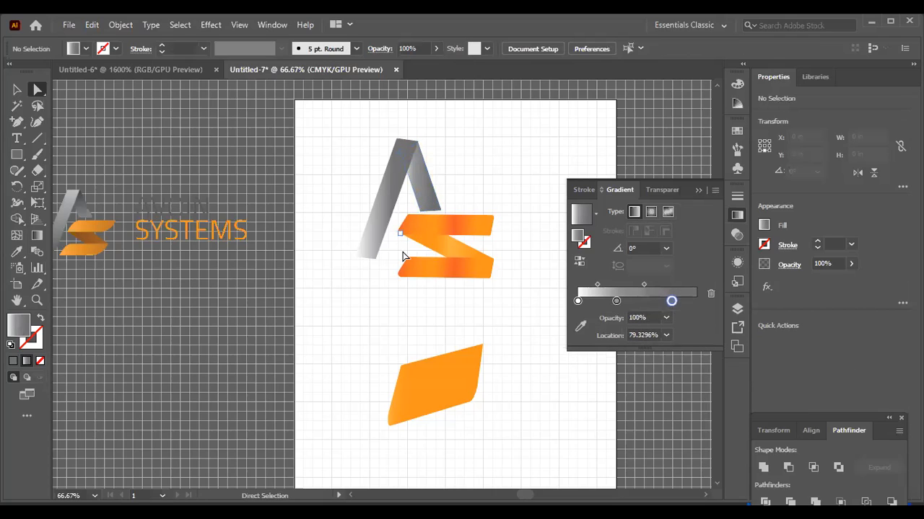
Try shifting the middle grey stop to about 62% and placing another grey stop at 0% with no object selected
{"action": "left_click_drag", "start_coordinate": [615, 301], "coordinate": [623, 303]}
{"action": "double_click", "coordinate": [624, 303]}
{"action": "key", "text": "Escape"}
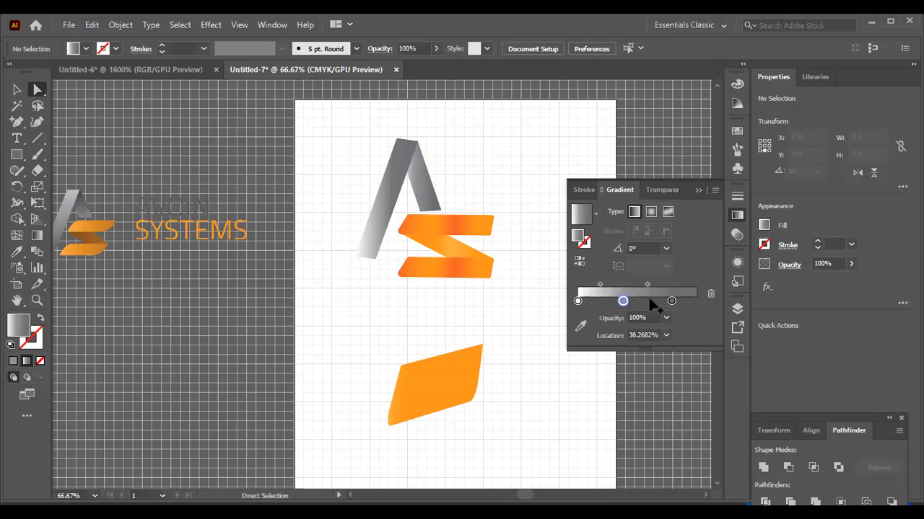
{"action": "left_click_drag", "start_coordinate": [623, 301], "coordinate": [650, 301]}
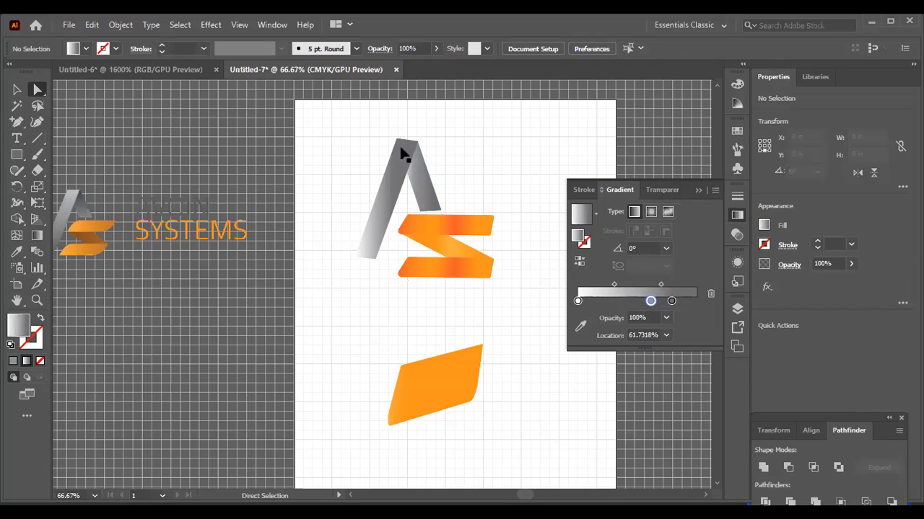
{"action": "left_click_drag", "start_coordinate": [650, 300], "coordinate": [590, 304]}
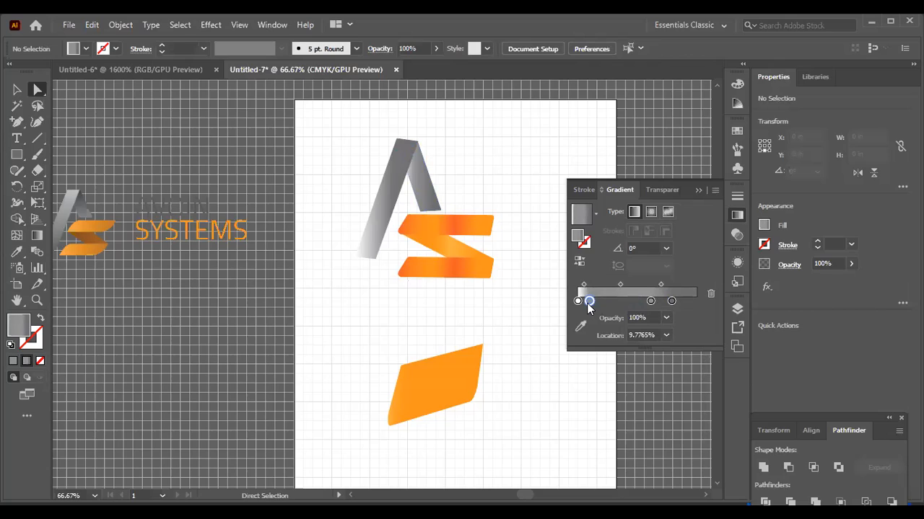
{"action": "left_click_drag", "start_coordinate": [590, 304], "coordinate": [577, 302]}
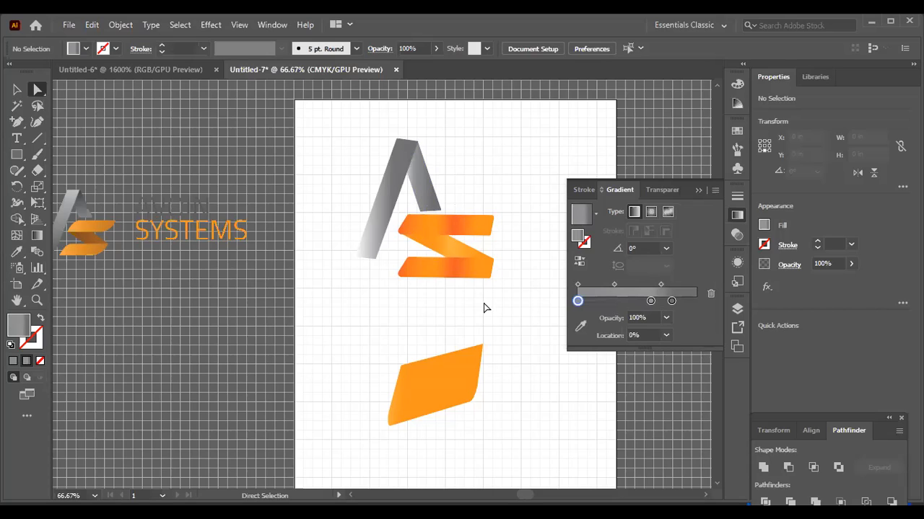
On the A's left leg, set the inner dark stop to about 27%, then lighten the outer stop's grey and move it to about 89%
{"action": "left_click", "coordinate": [373, 235]}
{"action": "left_click_drag", "start_coordinate": [588, 321], "coordinate": [609, 322]}
{"action": "left_click_drag", "start_coordinate": [699, 316], "coordinate": [659, 323]}
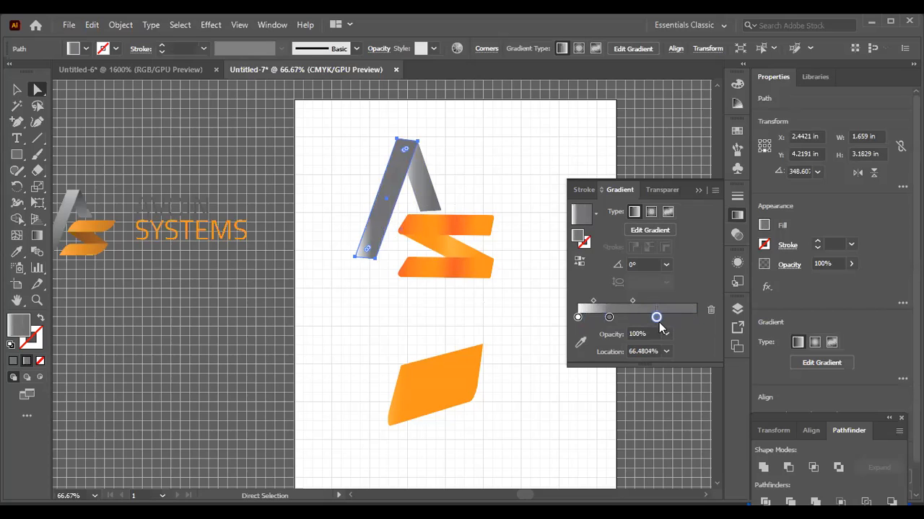
{"action": "double_click", "coordinate": [657, 318]}
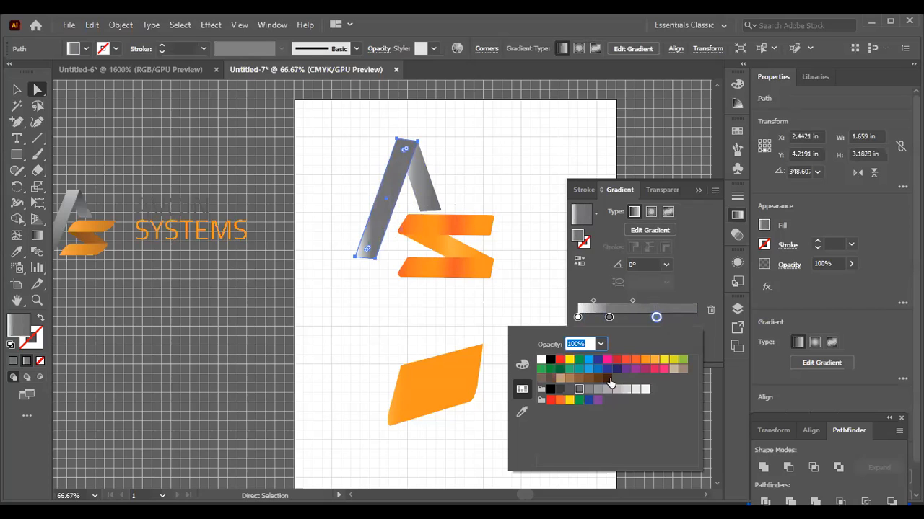
{"action": "left_click", "coordinate": [660, 320]}
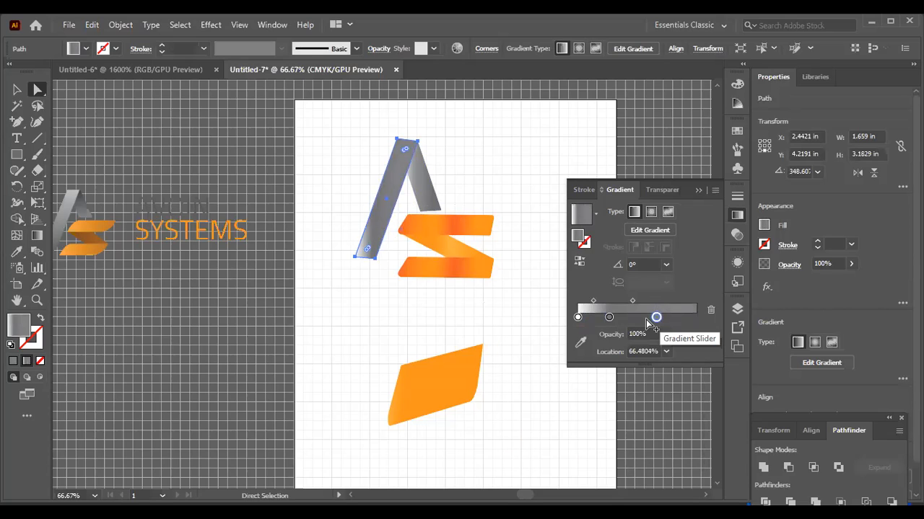
{"action": "left_click_drag", "start_coordinate": [658, 318], "coordinate": [684, 318]}
Move the left leg's white stop to about 25%, recolor it grey K=40, and position darker stops at about 3% and 52%
{"action": "mouse_move", "coordinate": [609, 318]}
{"action": "left_mouse_down"}
{"action": "mouse_move", "coordinate": [628, 318]}
{"action": "mouse_move", "coordinate": [597, 317]}
{"action": "mouse_move", "coordinate": [629, 319]}
{"action": "mouse_move", "coordinate": [606, 319]}
{"action": "left_mouse_up"}
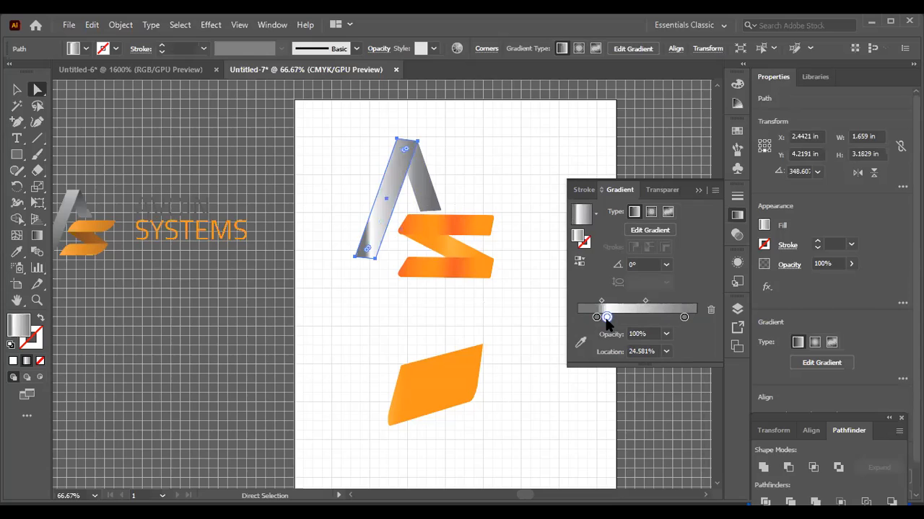
{"action": "double_click", "coordinate": [606, 318]}
{"action": "left_click", "coordinate": [590, 391]}
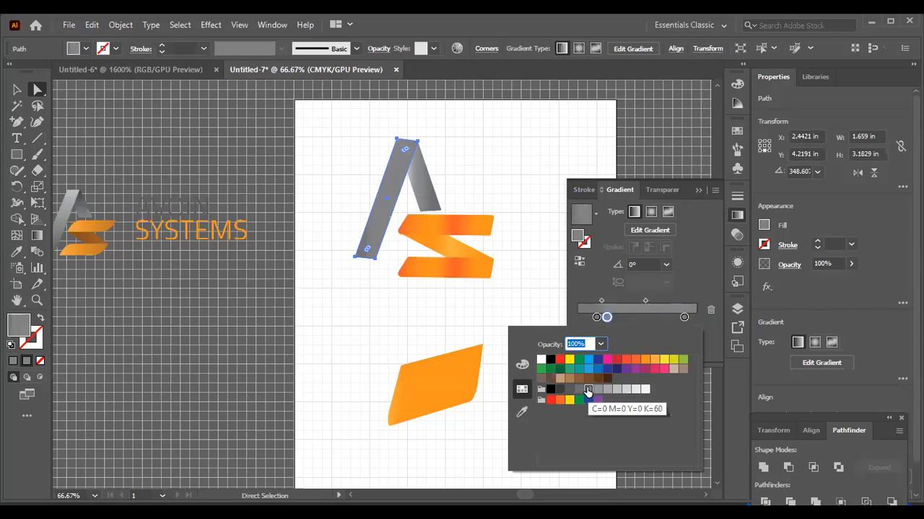
{"action": "left_click", "coordinate": [597, 390]}
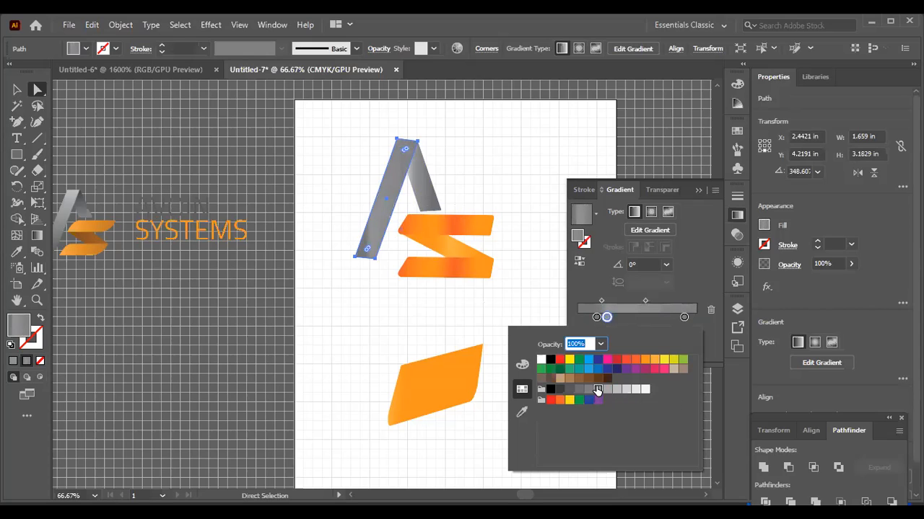
{"action": "left_click", "coordinate": [589, 391]}
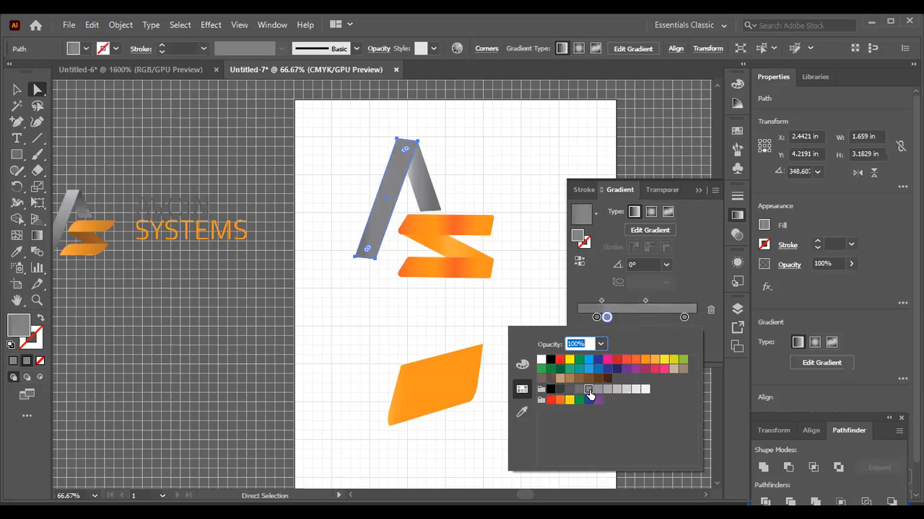
{"action": "left_click", "coordinate": [598, 390]}
{"action": "left_click", "coordinate": [606, 389]}
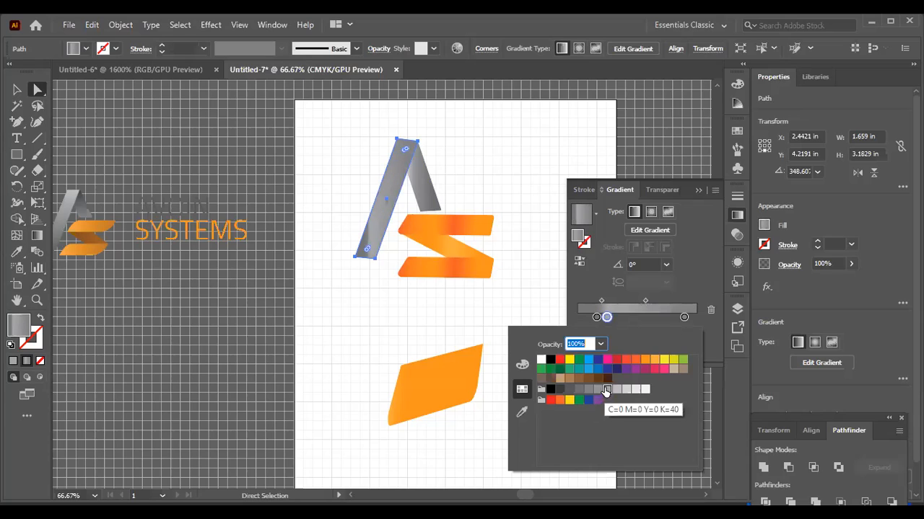
{"action": "left_click_drag", "start_coordinate": [610, 317], "coordinate": [581, 318]}
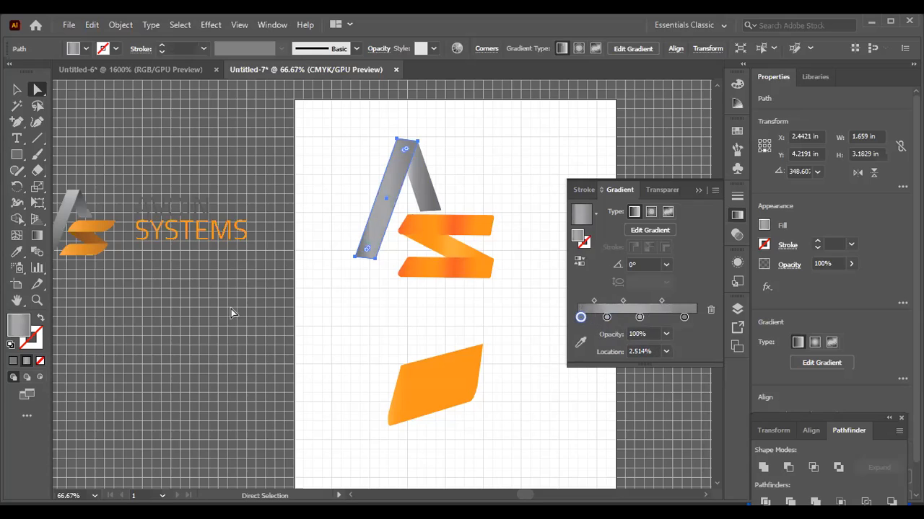
{"action": "left_click", "coordinate": [477, 167]}
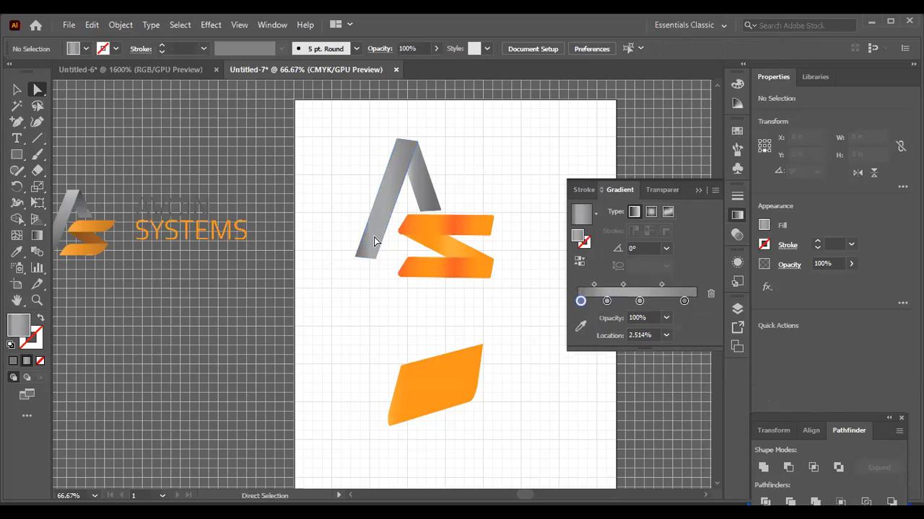
Apply the Orange, Yellow gradient preset to the S's top bar and add a gradient stop at about 12%
{"action": "left_click", "coordinate": [450, 225]}
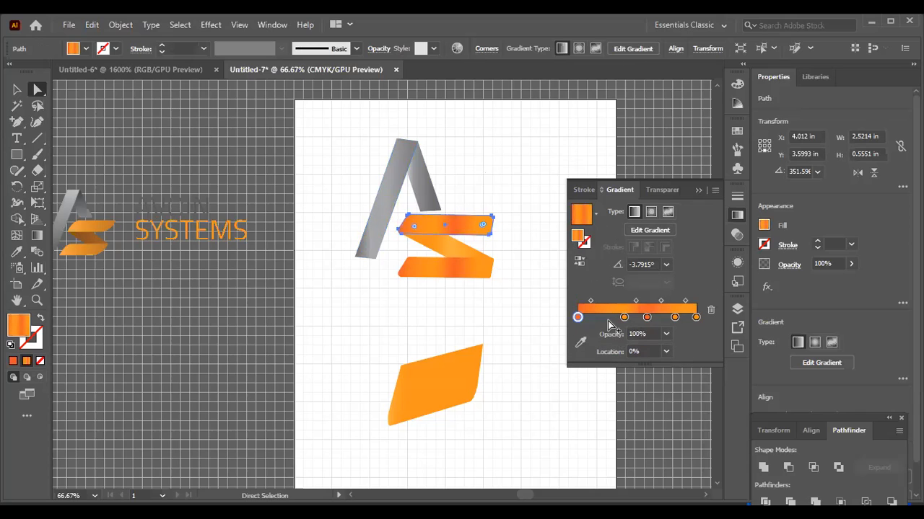
{"action": "left_click", "coordinate": [596, 215]}
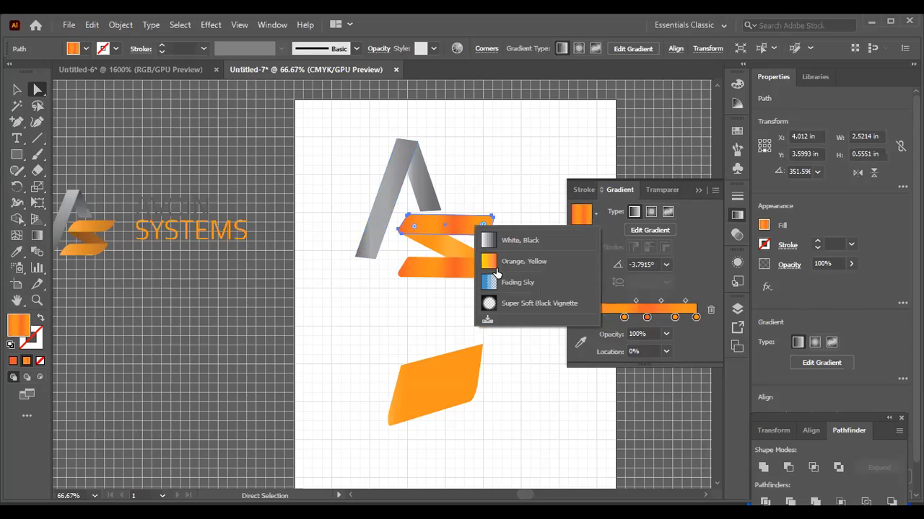
{"action": "left_click", "coordinate": [495, 265]}
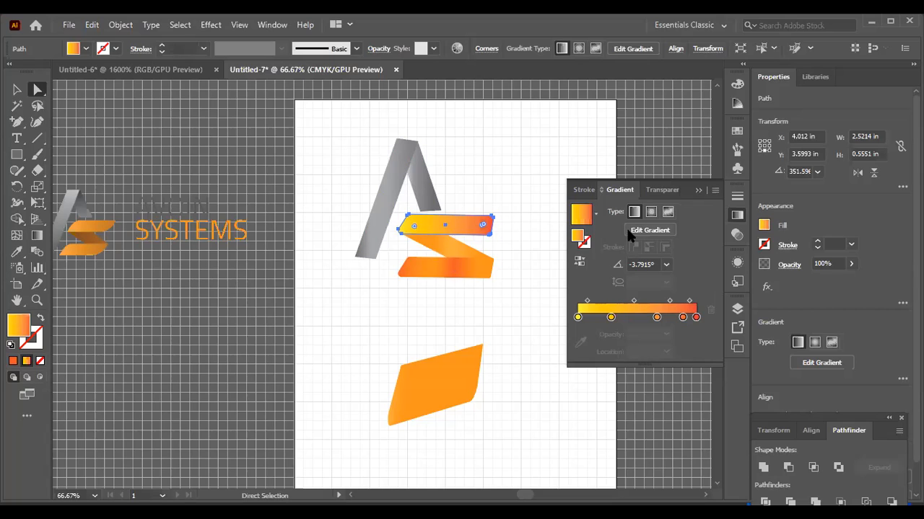
{"action": "left_click_drag", "start_coordinate": [606, 318], "coordinate": [592, 318]}
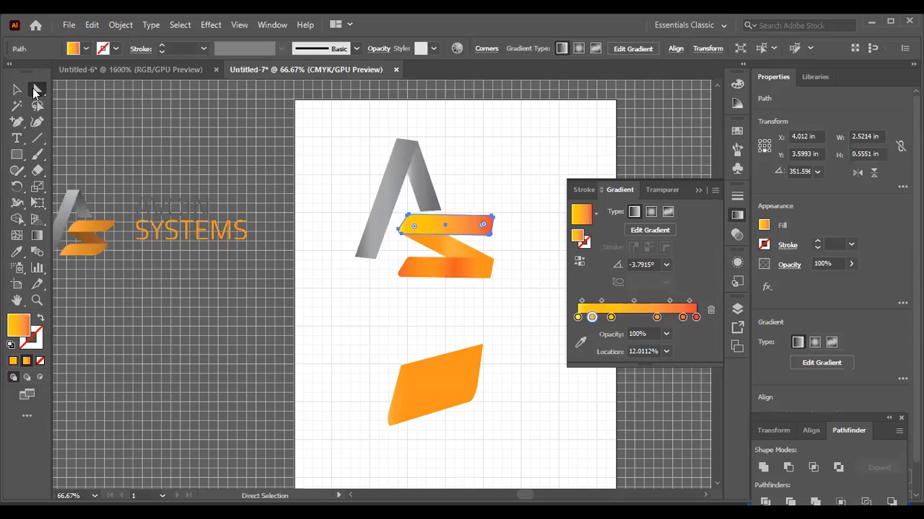
Raise the lower inner corner anchor of the A's right leg to about X 3.33 in, Y 2.74 in, then deselect it
{"action": "left_click", "coordinate": [422, 177]}
{"action": "left_click_drag", "start_coordinate": [422, 213], "coordinate": [424, 216]}
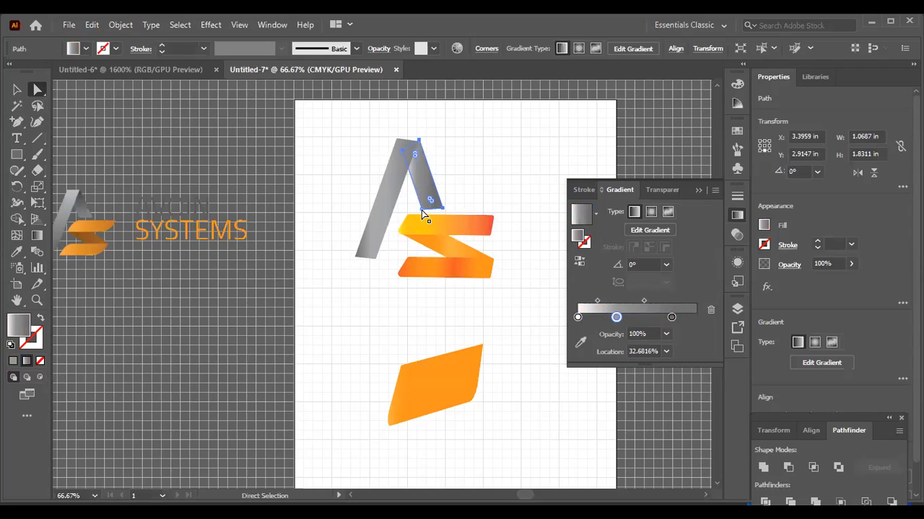
{"action": "left_click", "coordinate": [422, 211]}
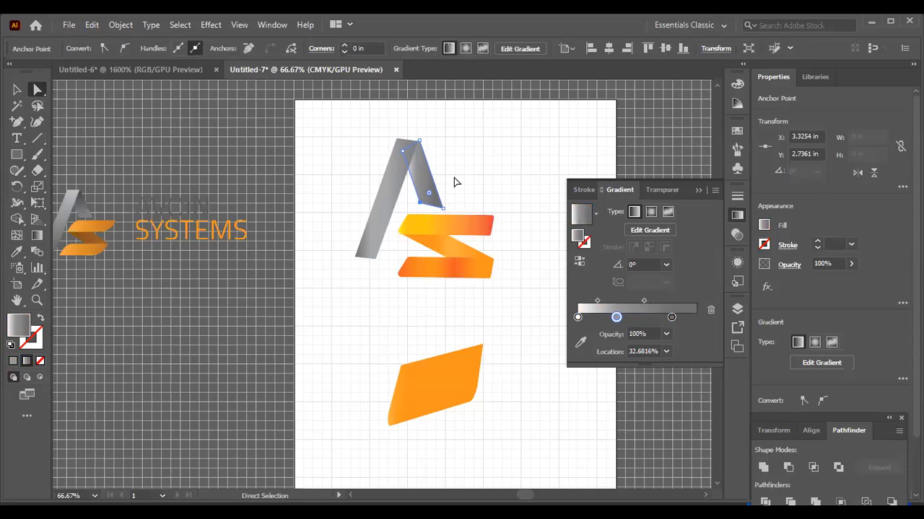
{"action": "left_click", "coordinate": [524, 375]}
{"action": "left_click", "coordinate": [426, 238]}
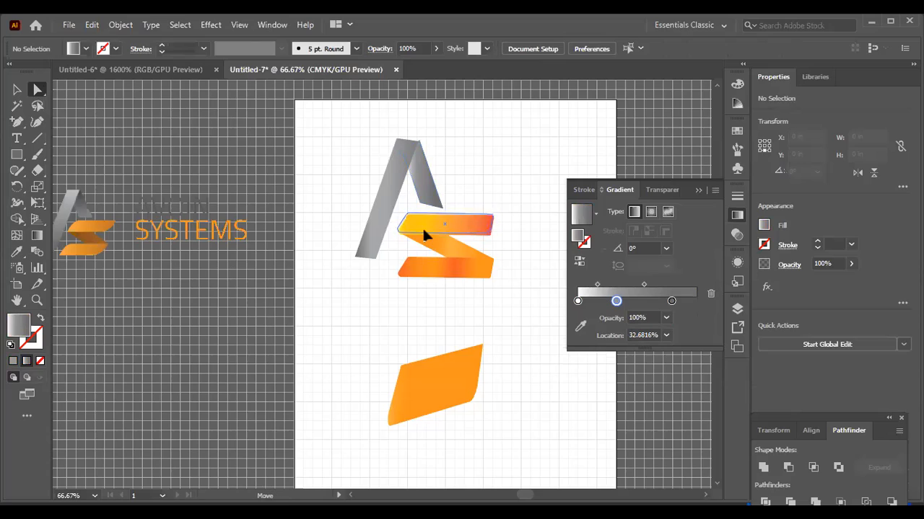
{"action": "left_click", "coordinate": [358, 289]}
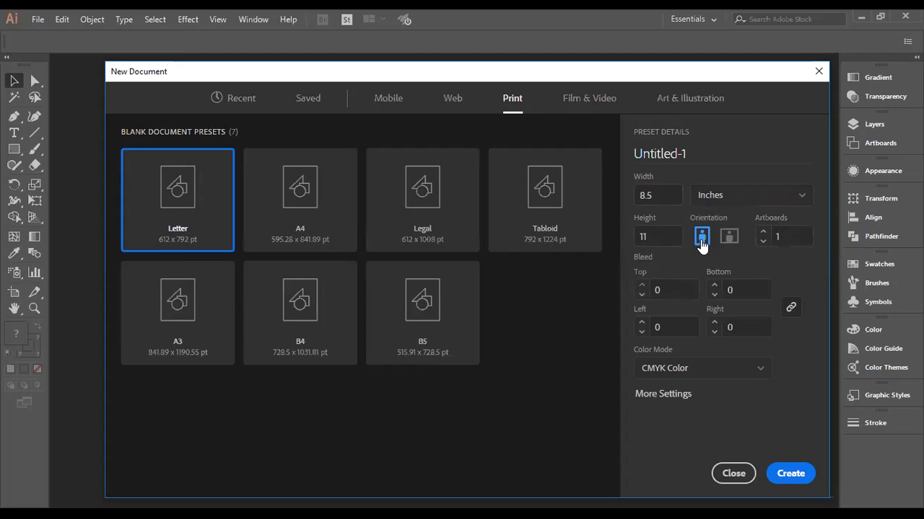
Create a portrait Letter print document, 8.5 by 11 inches in CMYK, with a 0.125 in bleed on all sides
{"action": "left_click", "coordinate": [642, 287]}
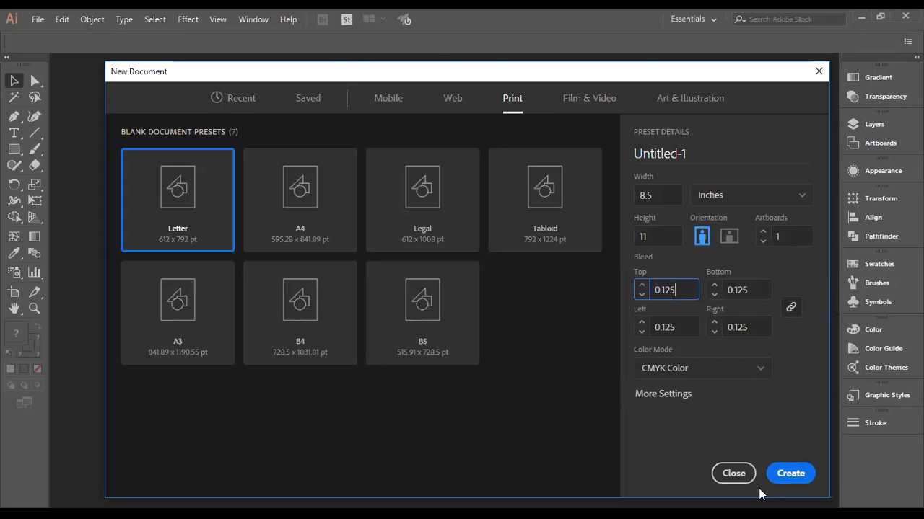
{"action": "left_click", "coordinate": [790, 473]}
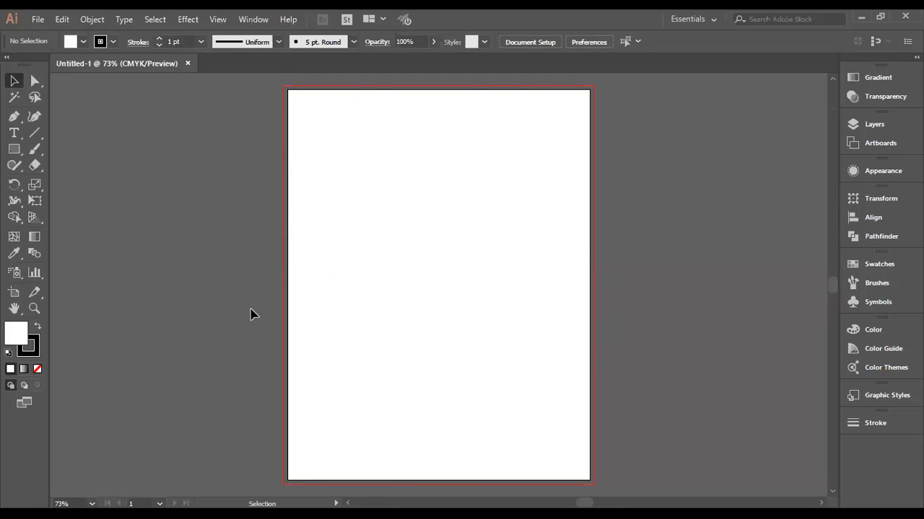
Draw a rectangle covering the whole artboard out to the bleed line and remove its stroke
{"action": "left_click", "coordinate": [14, 150]}
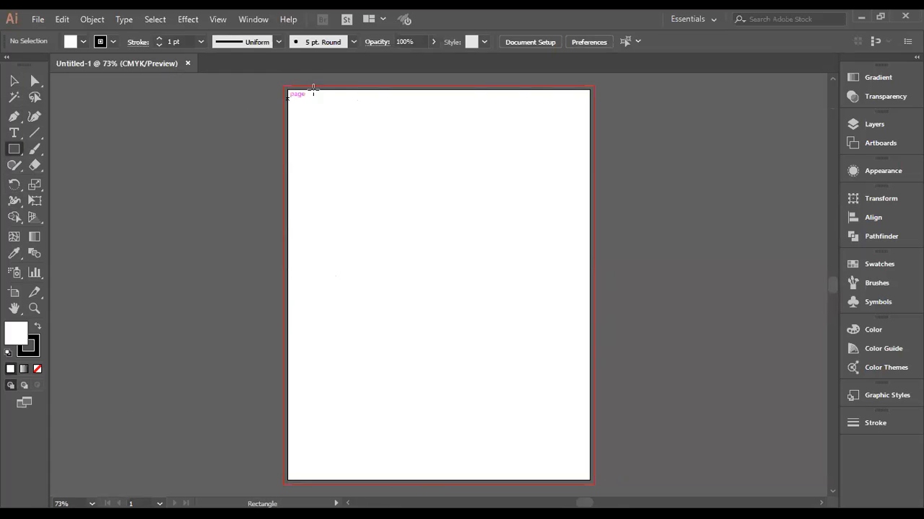
{"action": "left_click_drag", "start_coordinate": [282, 84], "coordinate": [592, 486]}
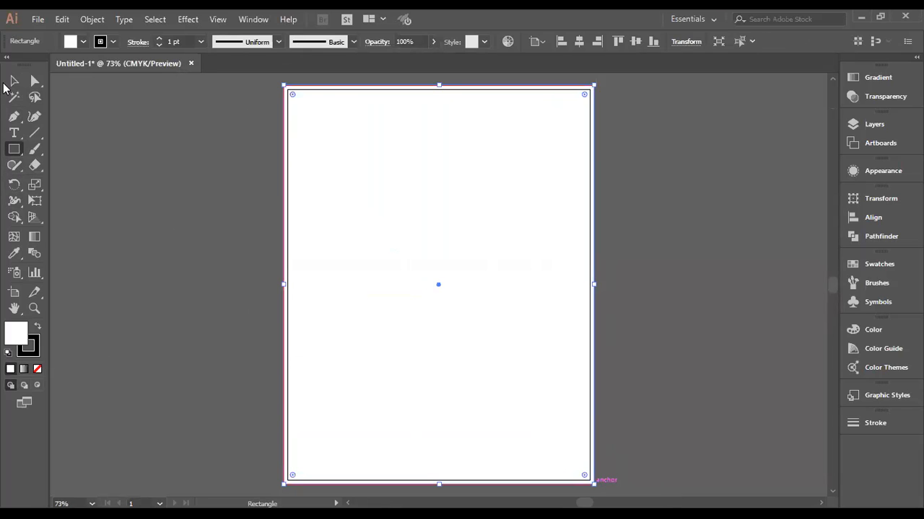
{"action": "left_click", "coordinate": [14, 81]}
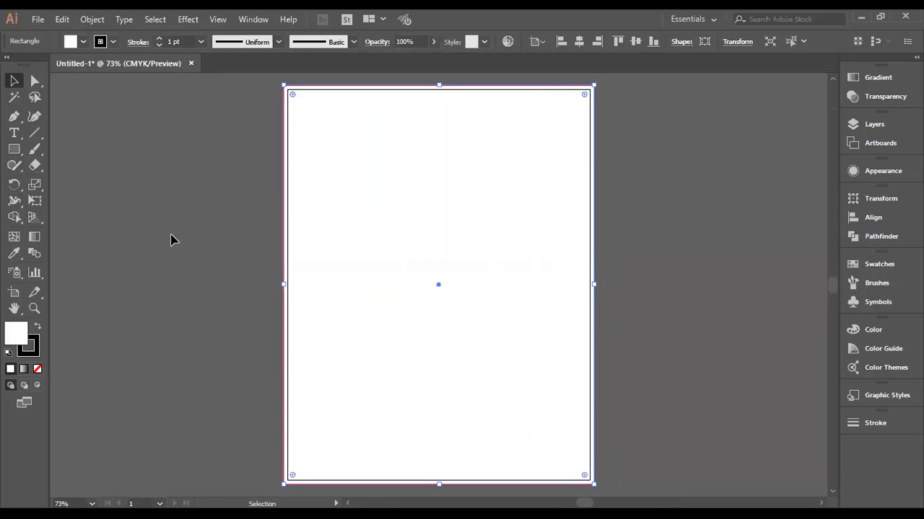
{"action": "left_click", "coordinate": [30, 348]}
{"action": "left_click", "coordinate": [37, 369]}
{"action": "left_click", "coordinate": [134, 338]}
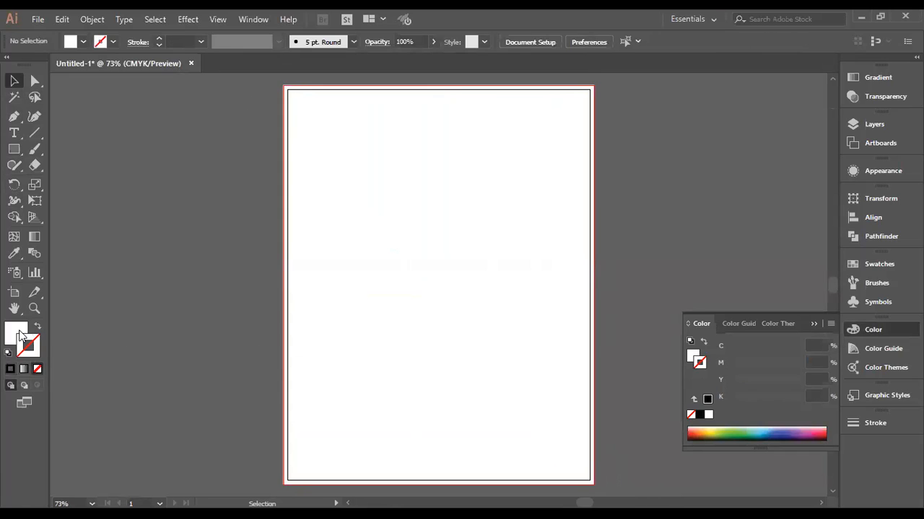
Fill the bleed-sized rectangle with the purple swatch C=75 M=100 Y=0 K=0
{"action": "left_click", "coordinate": [72, 41]}
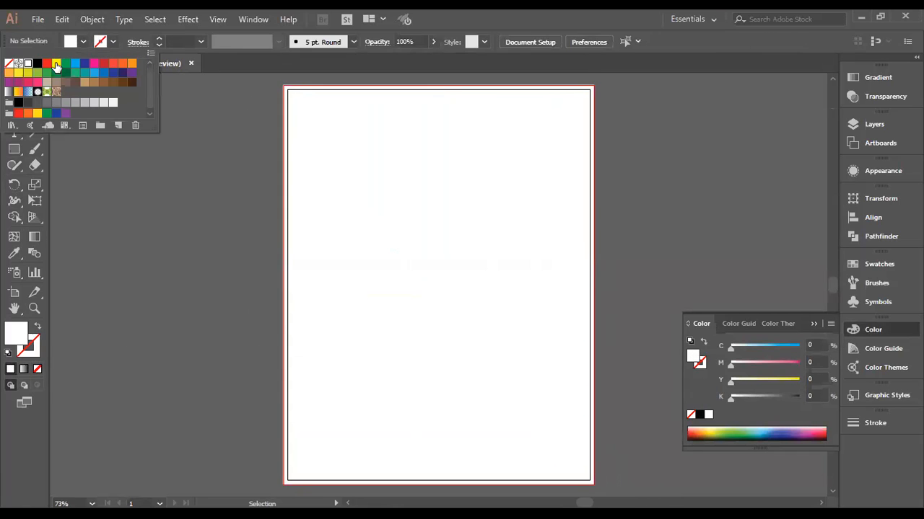
{"action": "left_click", "coordinate": [56, 64]}
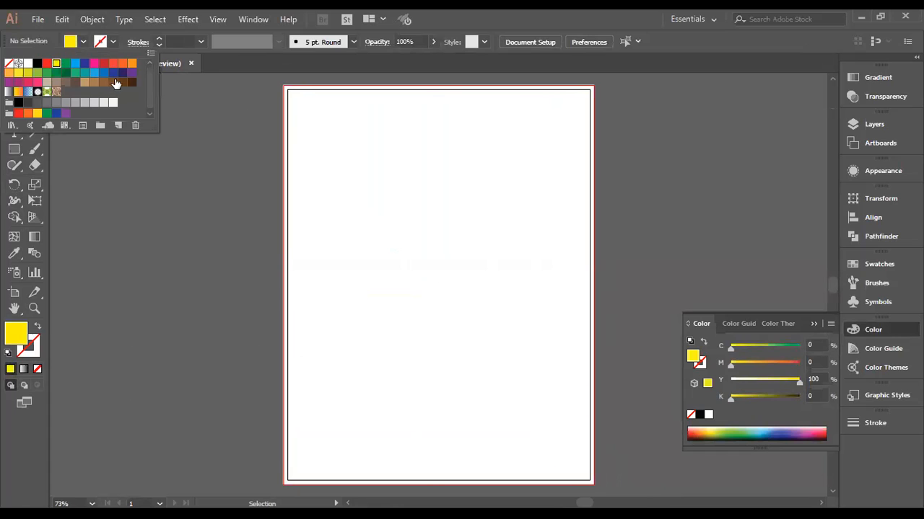
{"action": "left_click", "coordinate": [329, 267]}
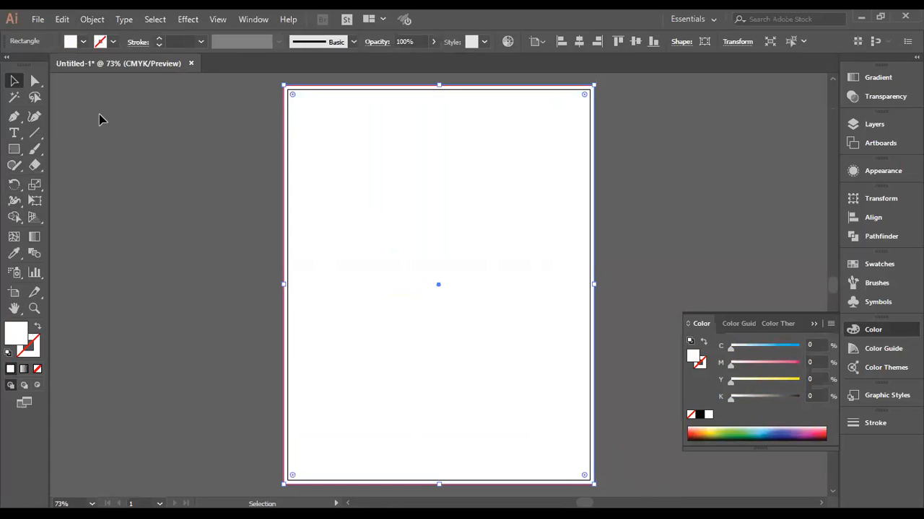
{"action": "left_click", "coordinate": [85, 44]}
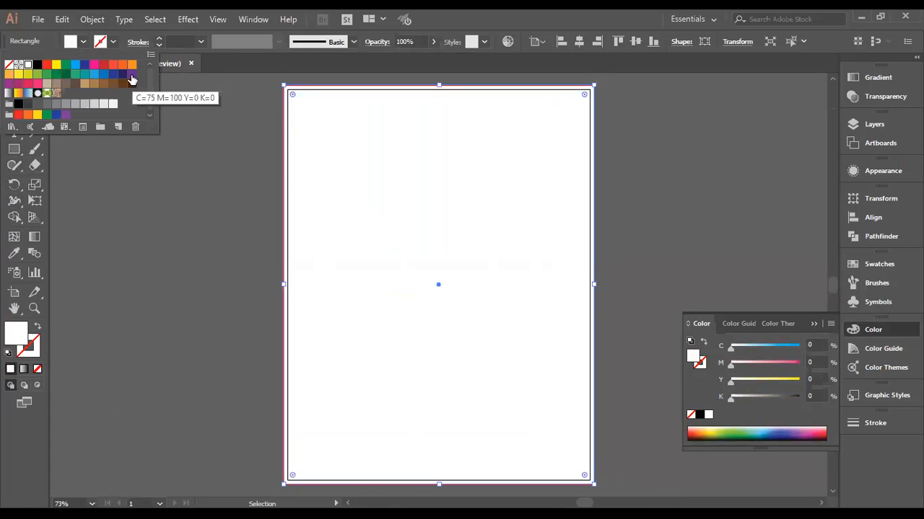
{"action": "left_click", "coordinate": [131, 75]}
{"action": "left_click", "coordinate": [181, 316]}
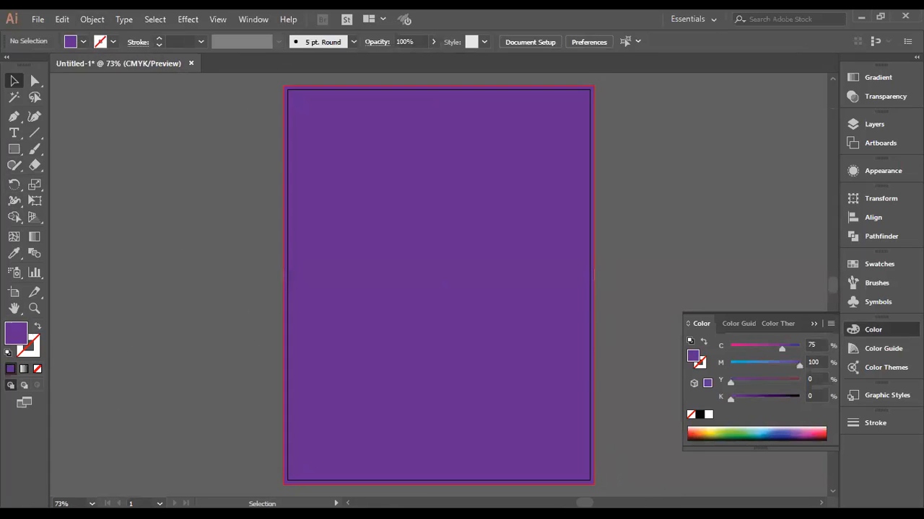
Duplicate the purple rectangle and place the copy on the canvas beside the artboard with a gap between them
{"action": "left_click", "coordinate": [816, 322]}
{"action": "left_click", "coordinate": [509, 321]}
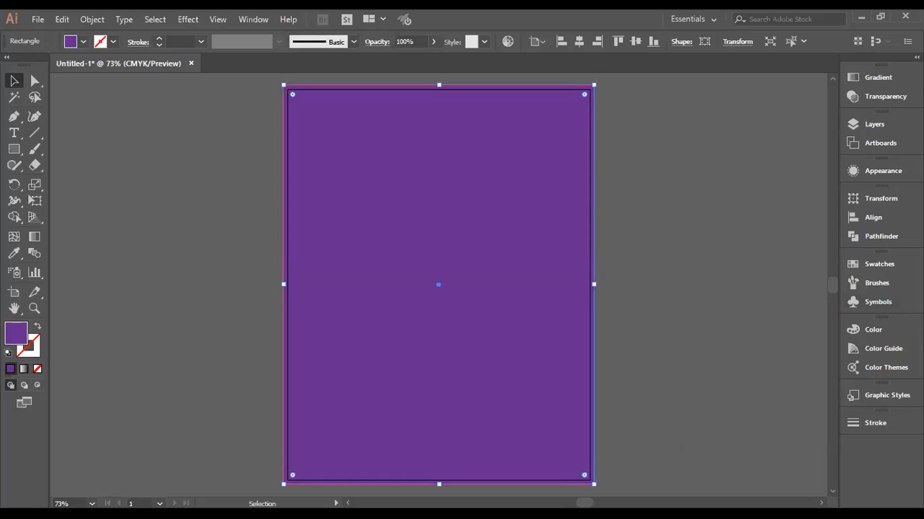
{"action": "left_click", "coordinate": [691, 355]}
{"action": "left_click", "coordinate": [581, 360]}
{"action": "left_click_drag", "start_coordinate": [507, 258], "coordinate": [209, 330]}
{"action": "scroll", "coordinate": [497, 320], "scroll_direction": "left", "scroll_amount": 3}
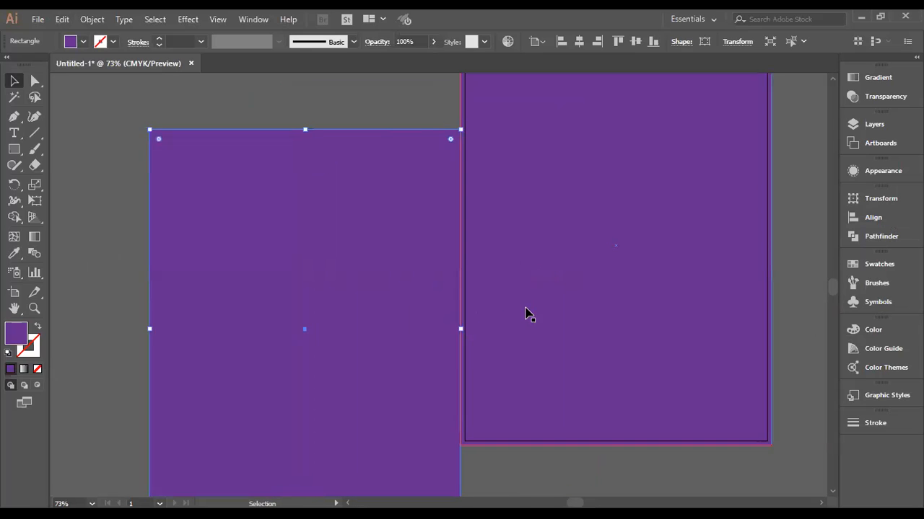
{"action": "left_click_drag", "start_coordinate": [522, 303], "coordinate": [633, 330]}
{"action": "left_click_drag", "start_coordinate": [444, 356], "coordinate": [391, 295]}
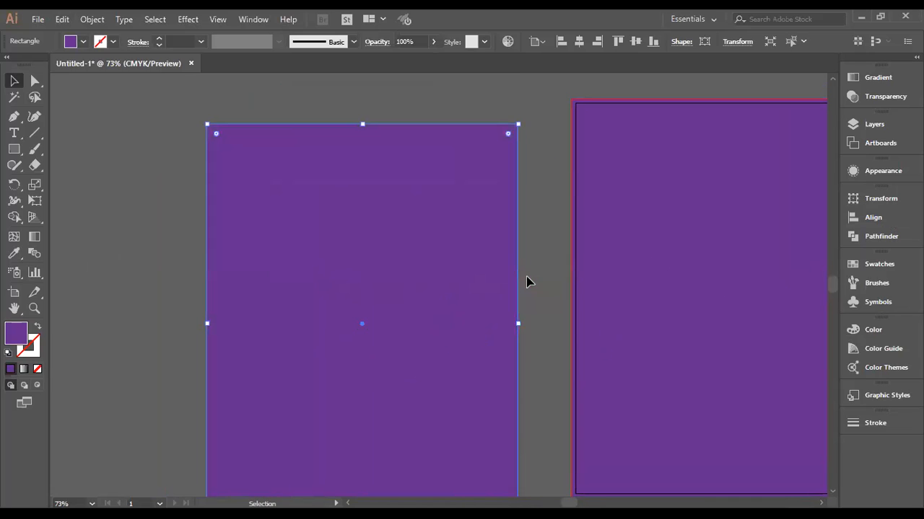
Set the duplicate rectangle's width to 8.25 in and its height to 10.75 in
{"action": "left_click", "coordinate": [733, 41]}
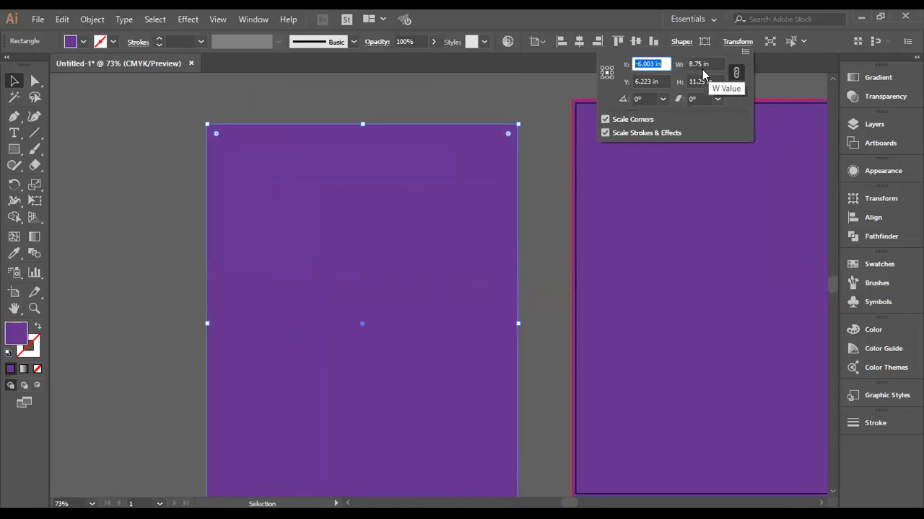
{"action": "left_click", "coordinate": [694, 63]}
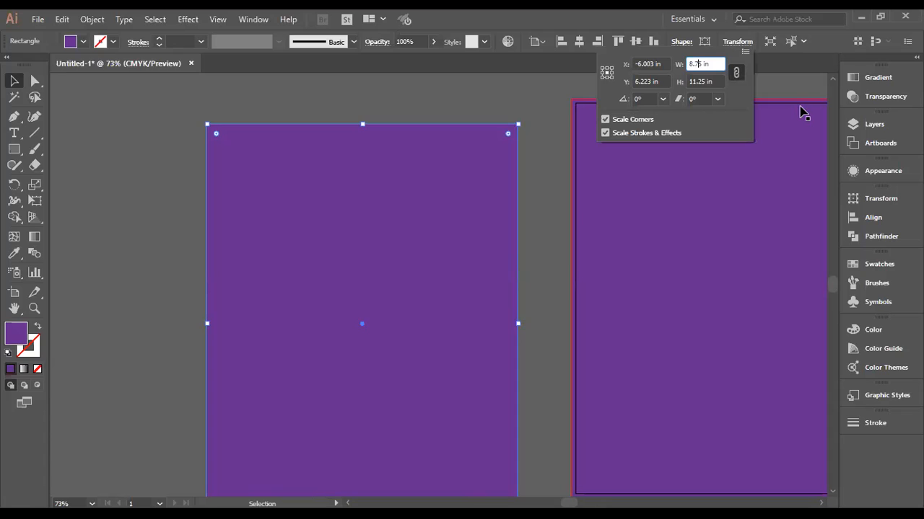
{"action": "key", "text": "BackSpace"}
{"action": "type", "text": "2"}
{"action": "left_click", "coordinate": [694, 82]}
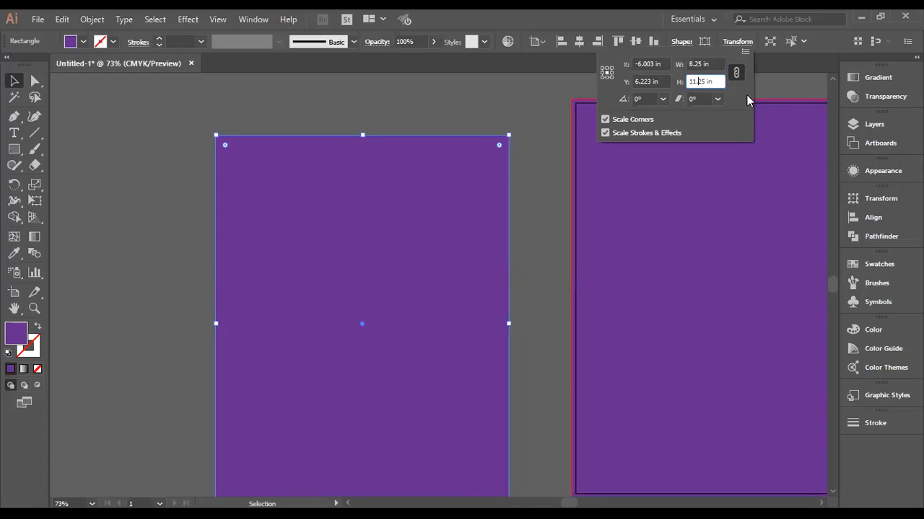
{"action": "key", "text": "BackSpace"}
{"action": "key", "text": "BackSpace"}
{"action": "key", "text": "BackSpace"}
{"action": "type", "text": "0.7"}
{"action": "key", "text": "Return"}
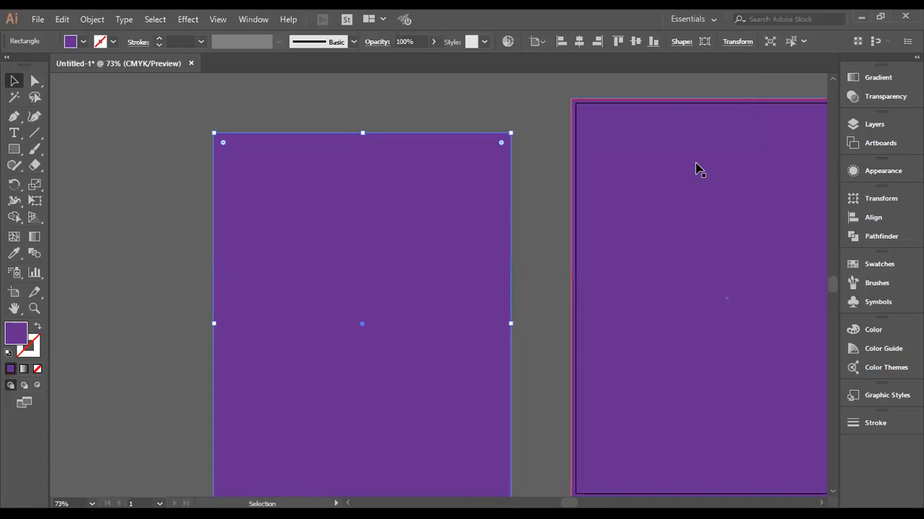
Fill the smaller duplicate rectangle with the bright pink swatch
{"action": "left_click", "coordinate": [151, 214]}
{"action": "left_click", "coordinate": [337, 270]}
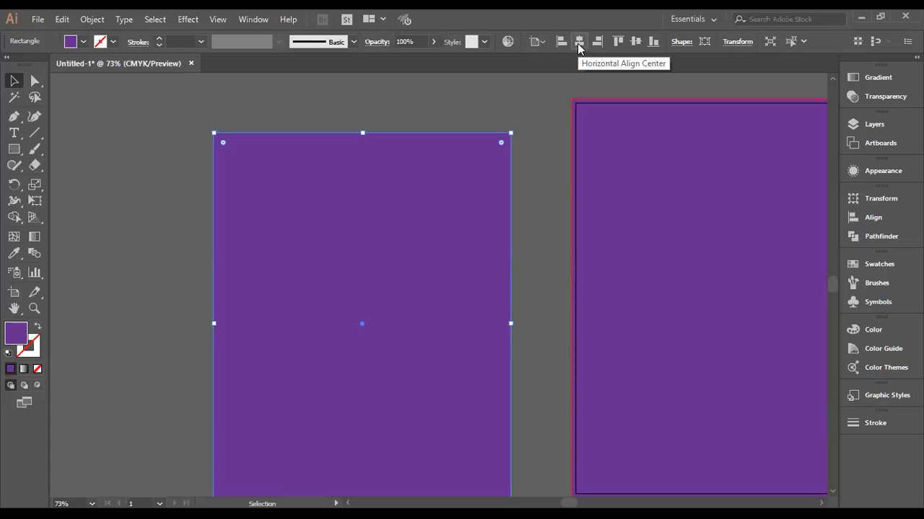
{"action": "left_click", "coordinate": [83, 41]}
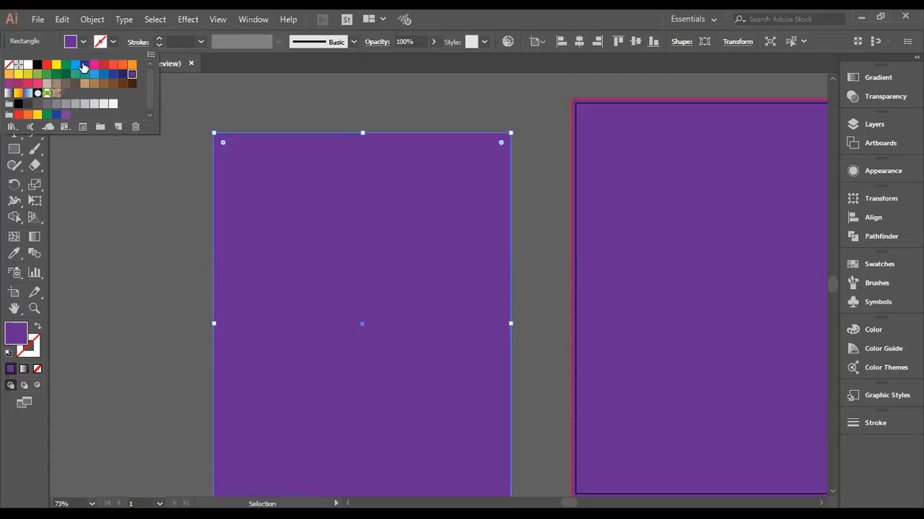
{"action": "left_click", "coordinate": [94, 64]}
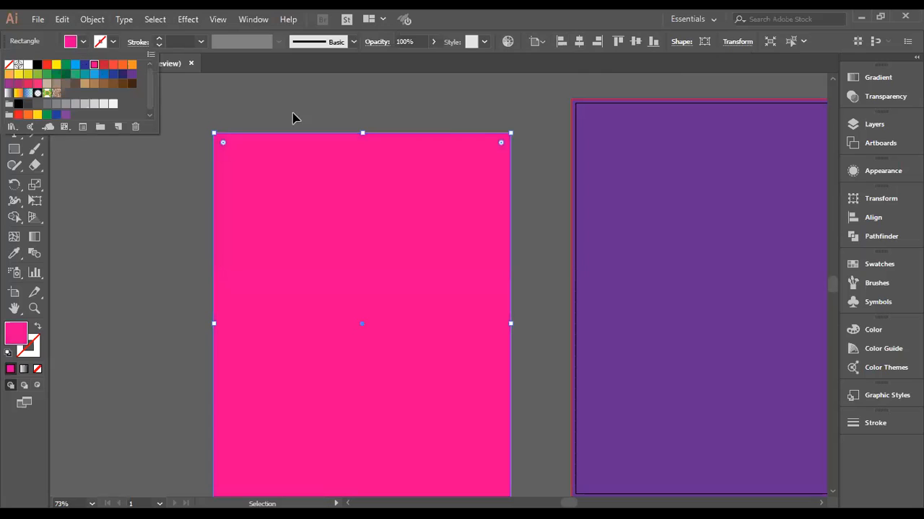
Align the pink rectangle to the artboard, centring it horizontally and vertically
{"action": "left_click", "coordinate": [582, 41]}
{"action": "left_click", "coordinate": [536, 42]}
{"action": "left_click", "coordinate": [554, 90]}
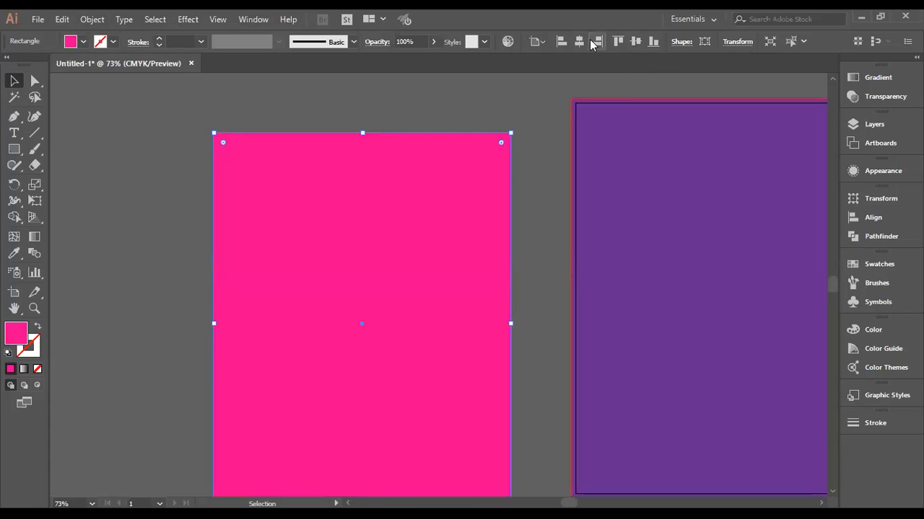
{"action": "left_click", "coordinate": [581, 41]}
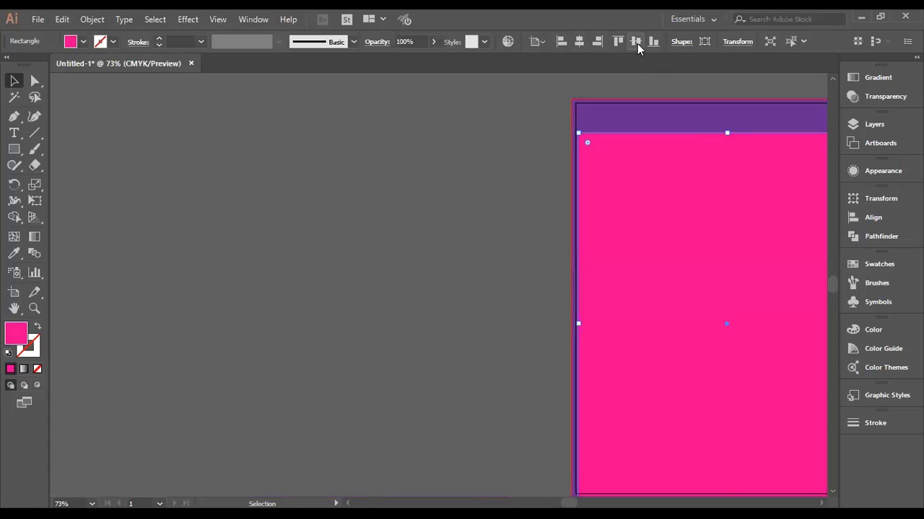
{"action": "left_click", "coordinate": [636, 42]}
Unlink the width and height proportions of the centred pink rectangle
{"action": "left_click_drag", "start_coordinate": [684, 268], "coordinate": [387, 233]}
{"action": "left_click_drag", "start_coordinate": [536, 193], "coordinate": [549, 258]}
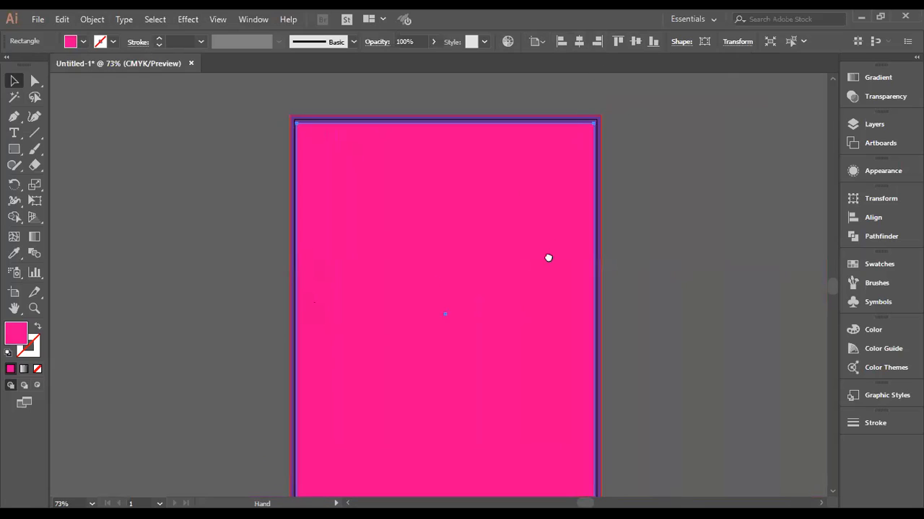
{"action": "key", "text": "ctrl+1"}
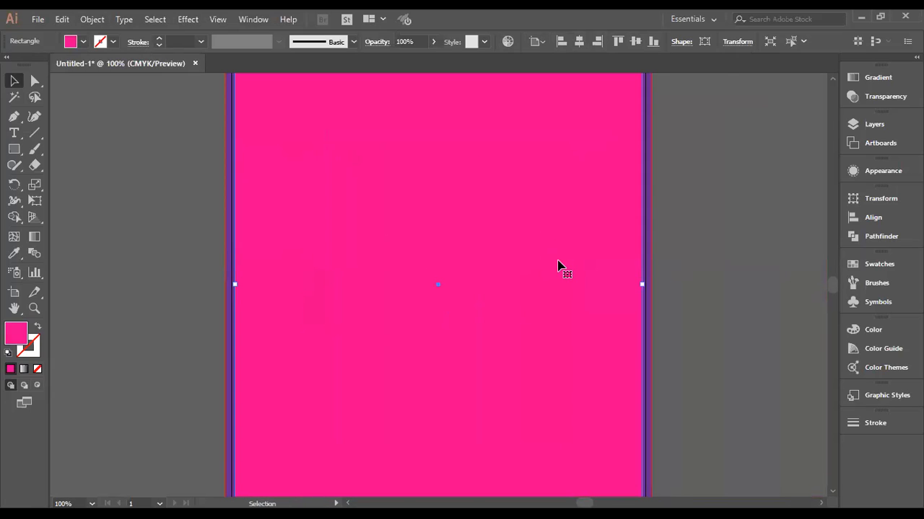
{"action": "scroll", "coordinate": [559, 267], "scroll_direction": "up", "scroll_amount": 2}
{"action": "left_click", "coordinate": [717, 258]}
{"action": "left_click", "coordinate": [493, 303]}
{"action": "left_click", "coordinate": [729, 42]}
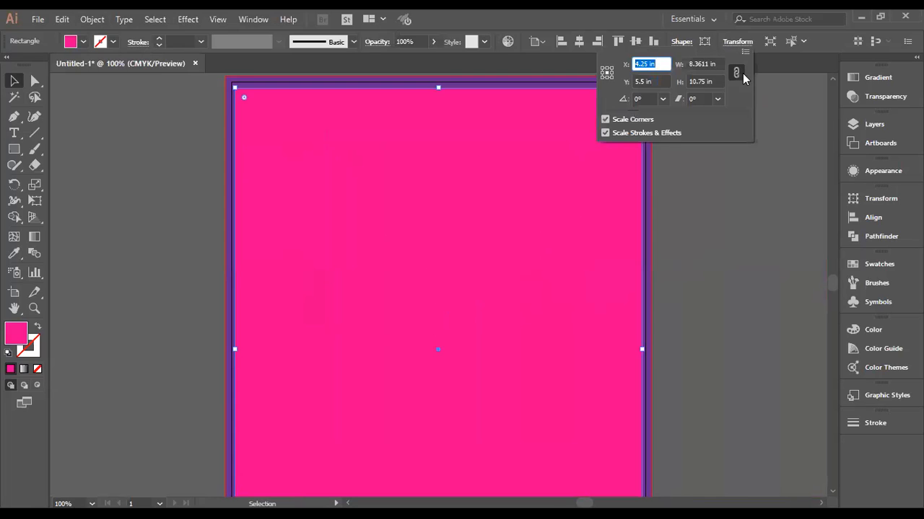
{"action": "left_click", "coordinate": [737, 70]}
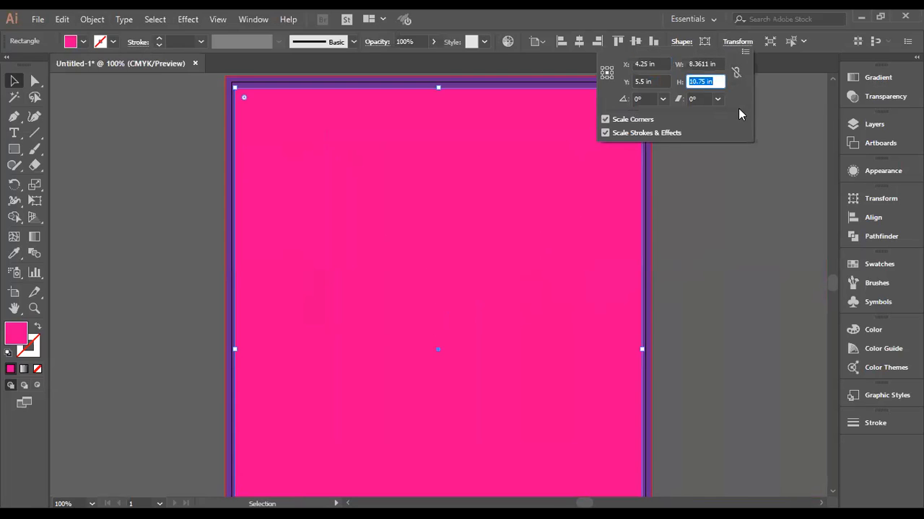
Set the pink rectangle's width to 8.25 in and deselect it
{"action": "left_click", "coordinate": [709, 64]}
{"action": "key", "text": "BackSpace"}
{"action": "key", "text": "BackSpace"}
{"action": "key", "text": "BackSpace"}
{"action": "key", "text": "BackSpace"}
{"action": "key", "text": "BackSpace"}
{"action": "type", "text": "2"}
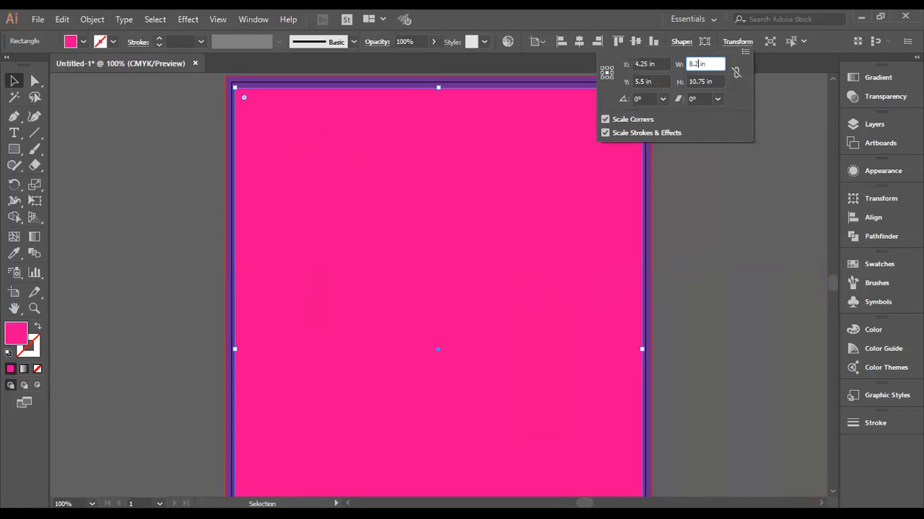
{"action": "type", "text": "5"}
{"action": "key", "text": "Return"}
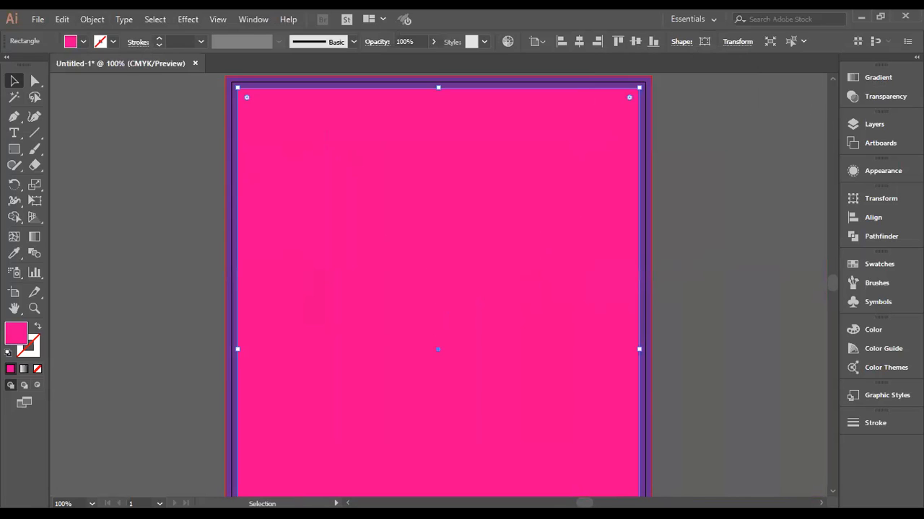
{"action": "left_click", "coordinate": [722, 179]}
{"action": "left_click", "coordinate": [562, 218]}
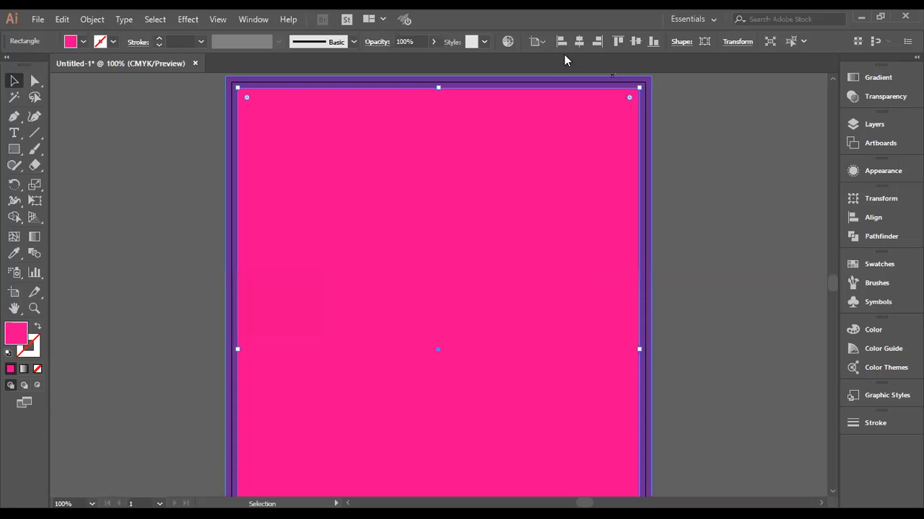
{"action": "left_click", "coordinate": [748, 216]}
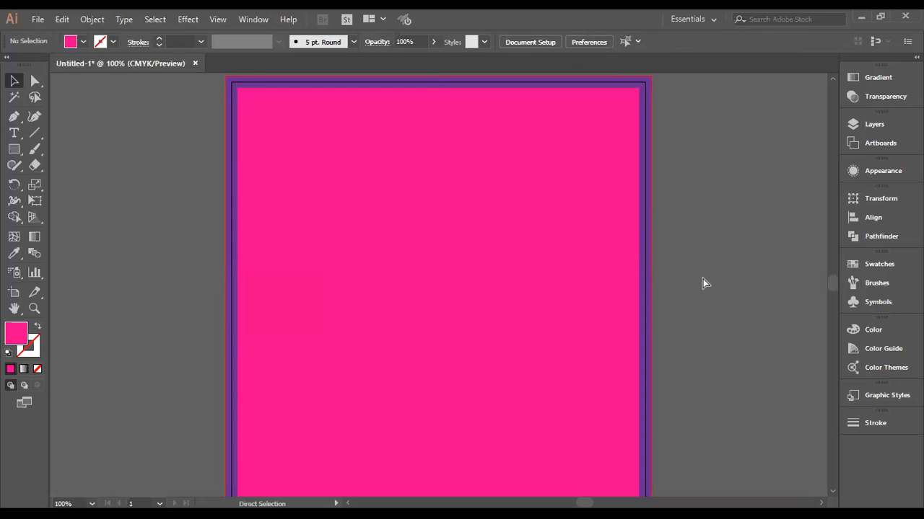
Convert the pink rectangle into guides marking the inner safe area
{"action": "key", "text": "ctrl+minus"}
{"action": "scroll", "coordinate": [703, 281], "scroll_direction": "down", "scroll_amount": 2}
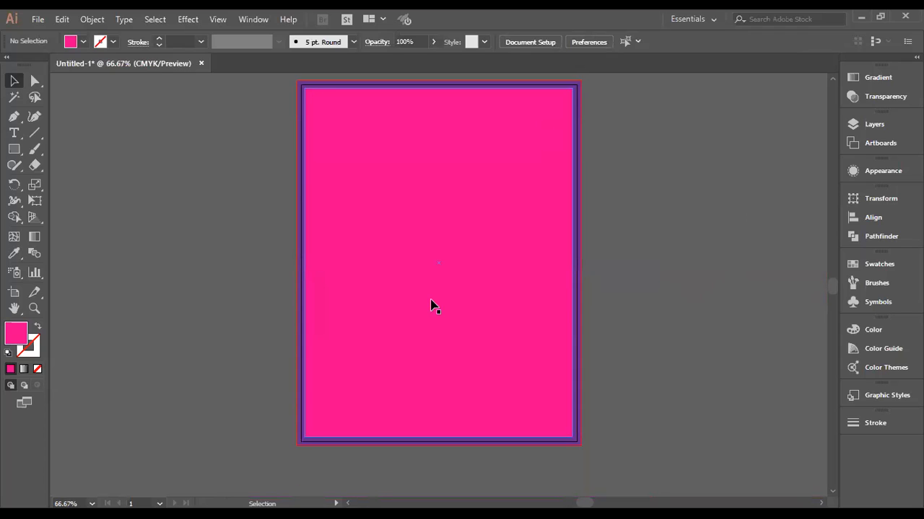
{"action": "scroll", "coordinate": [470, 259], "scroll_direction": "down", "scroll_amount": 1}
{"action": "left_click", "coordinate": [469, 259]}
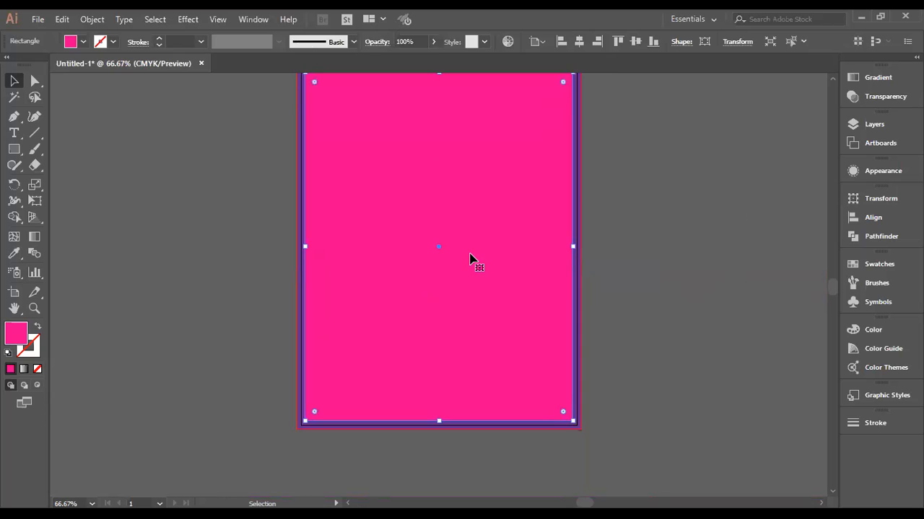
{"action": "right_click", "coordinate": [469, 259]}
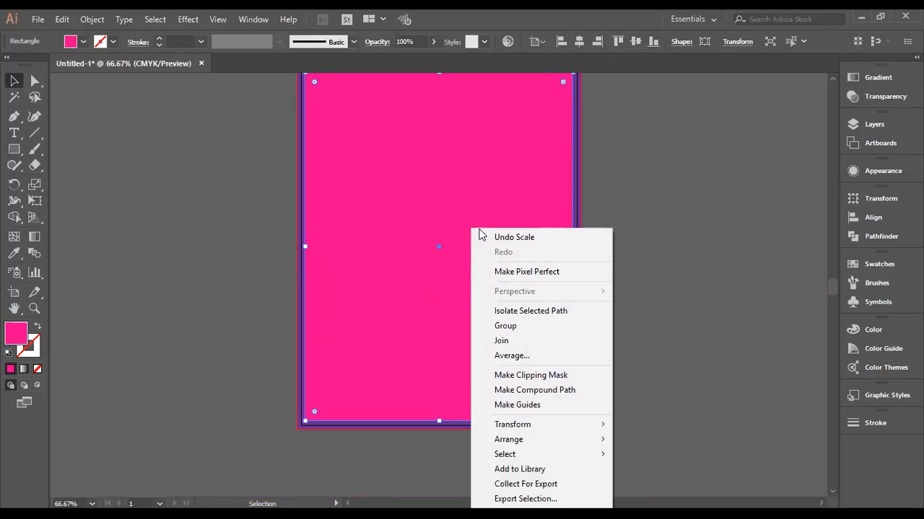
{"action": "left_click", "coordinate": [525, 410]}
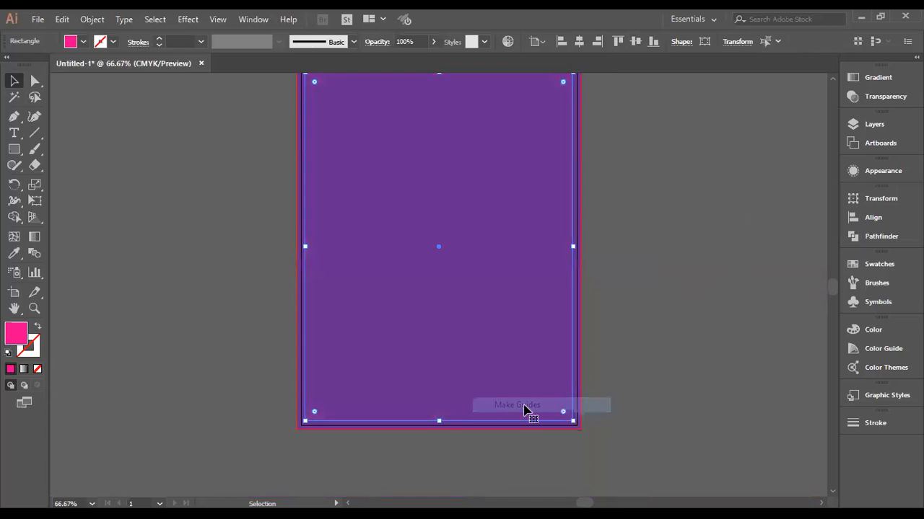
{"action": "left_click", "coordinate": [204, 282]}
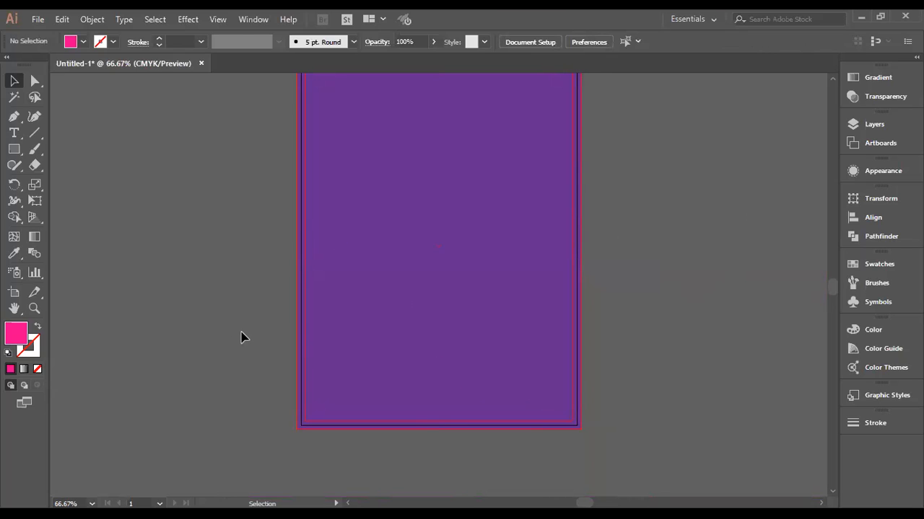
Lock the guides so the safe-area outline cannot be selected or moved
{"action": "left_click", "coordinate": [304, 329]}
{"action": "right_click", "coordinate": [306, 331]}
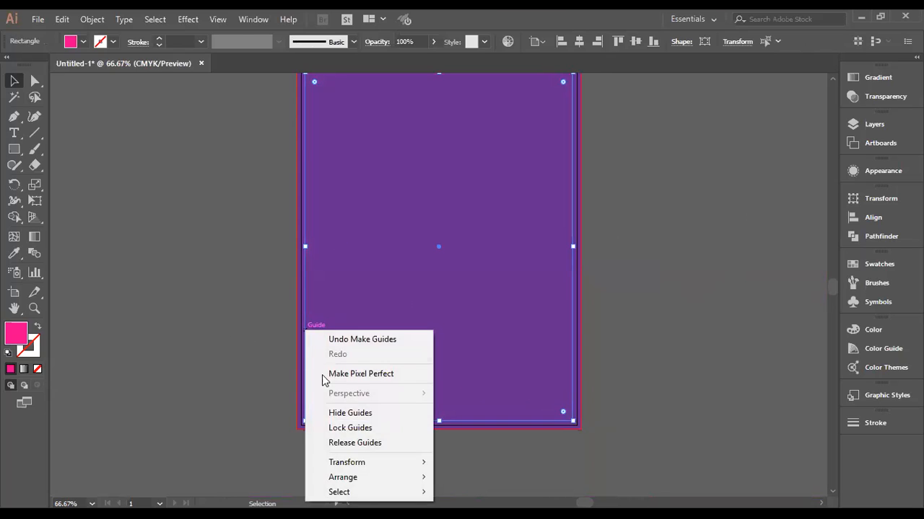
{"action": "left_click", "coordinate": [352, 429]}
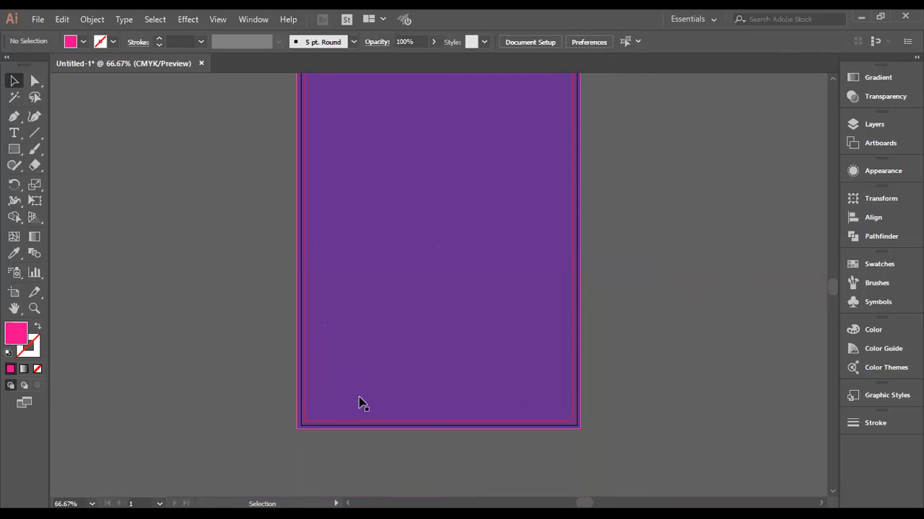
Draw a short horizontal line across the right bleed strip, from the artboard edge to the outer bleed edge
{"action": "key", "text": "ctrl+plus"}
{"action": "key", "text": "ctrl+plus"}
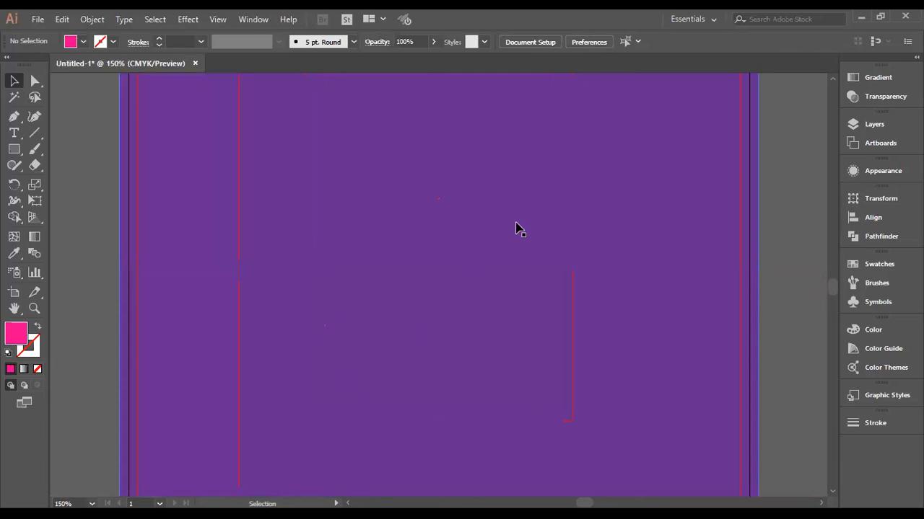
{"action": "left_click", "coordinate": [759, 381]}
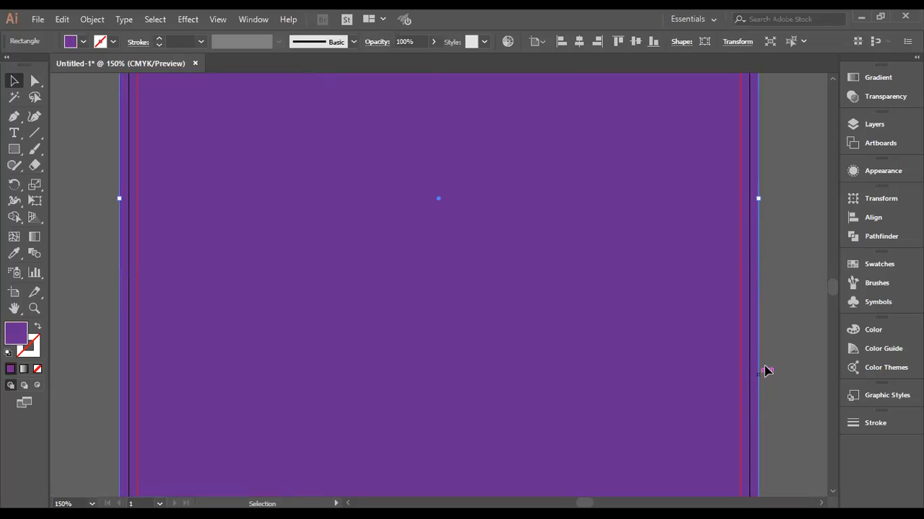
{"action": "left_click", "coordinate": [770, 364]}
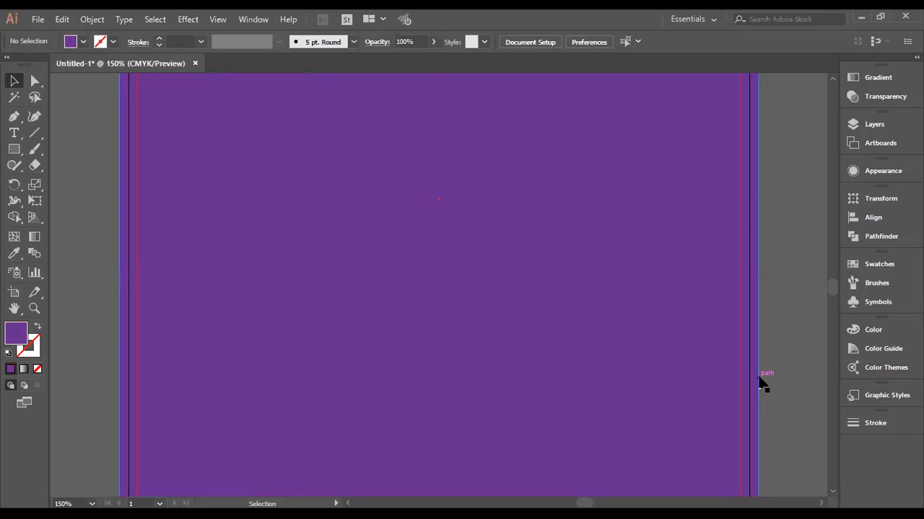
{"action": "left_click", "coordinate": [35, 132]}
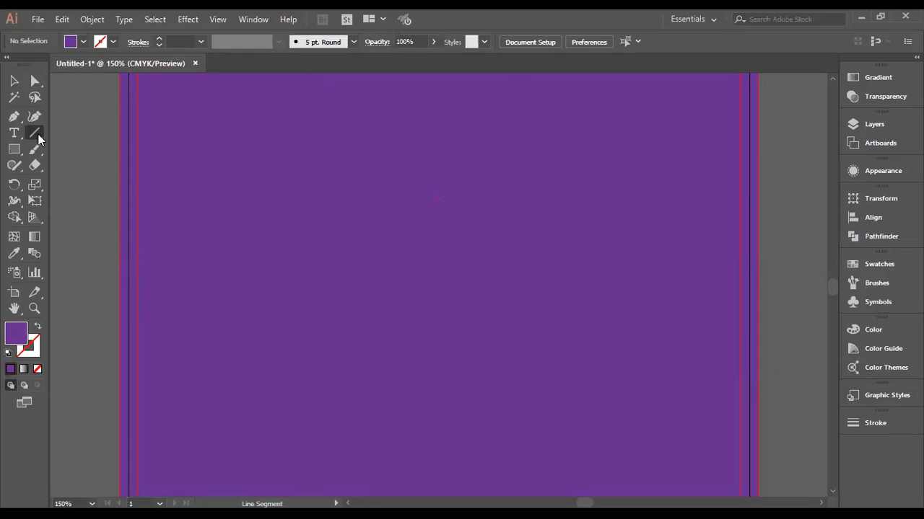
{"action": "scroll", "coordinate": [726, 291], "scroll_direction": "up", "scroll_amount": 1}
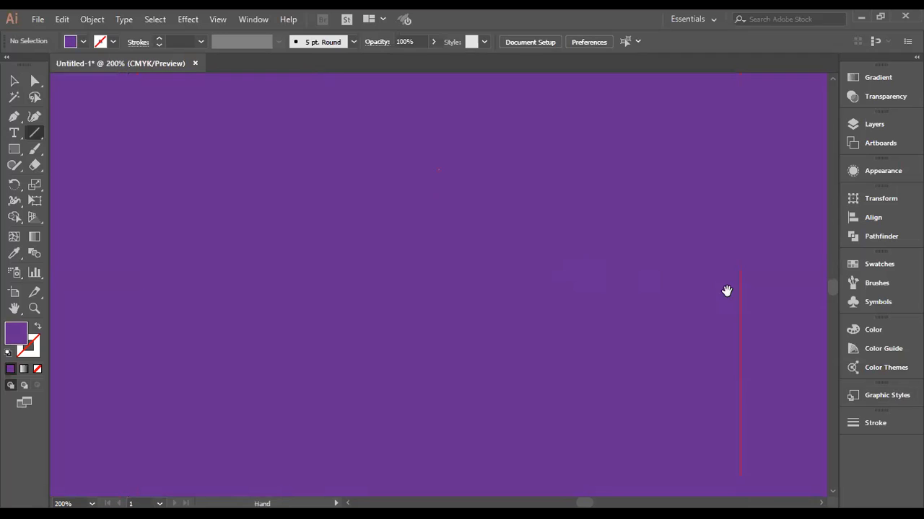
{"action": "scroll", "coordinate": [245, 438], "scroll_direction": "right", "scroll_amount": 5}
{"action": "left_click_drag", "start_coordinate": [368, 417], "coordinate": [380, 416]}
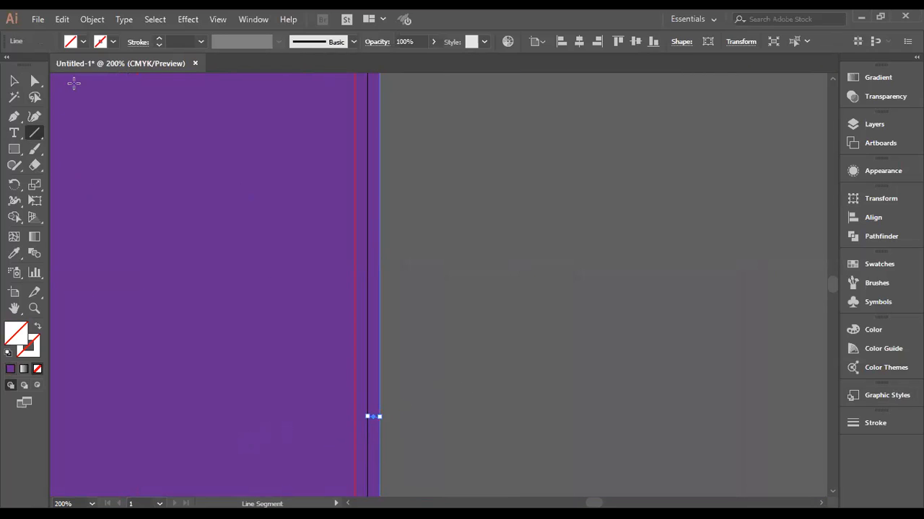
Give the short line a 5 pt black stroke and deselect it
{"action": "left_click", "coordinate": [158, 38]}
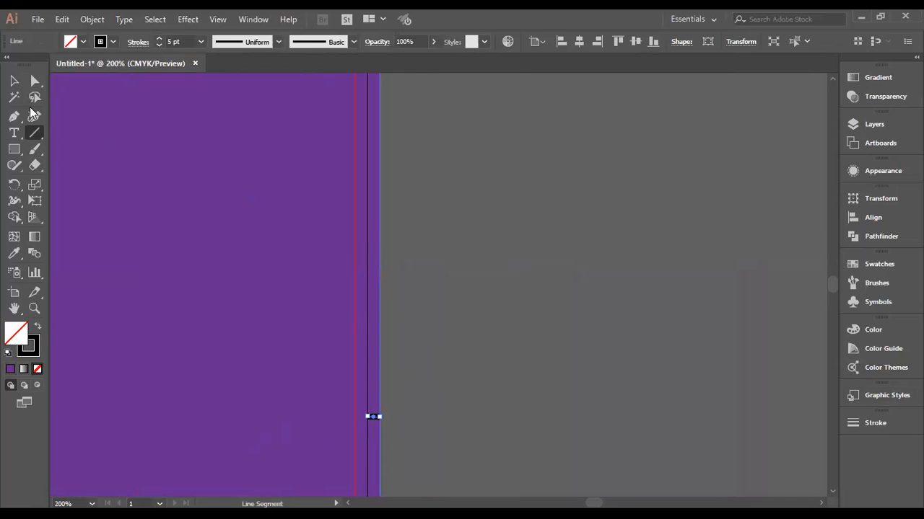
{"action": "key", "text": "v"}
{"action": "left_click", "coordinate": [616, 345]}
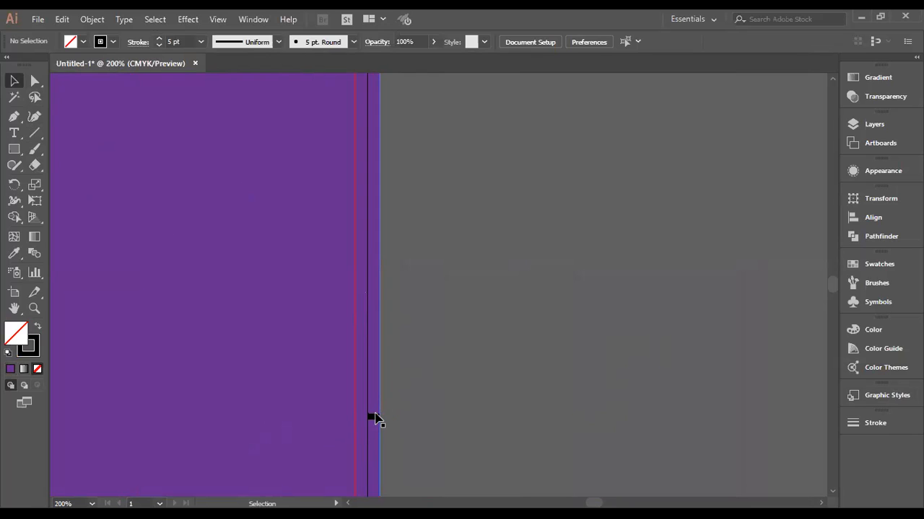
Copy the short line upward along the bleed strip and repeat the copy six times to make a column of evenly spaced marks
{"action": "left_click_drag", "start_coordinate": [375, 412], "coordinate": [373, 384]}
{"action": "key", "text": "a"}
{"action": "key", "text": "ctrl+d"}
{"action": "key", "text": "ctrl+d"}
{"action": "key", "text": "ctrl+d"}
{"action": "key", "text": "ctrl+d"}
{"action": "key", "text": "ctrl+d"}
{"action": "key", "text": "ctrl+d"}
{"action": "key", "text": "v"}
{"action": "left_click", "coordinate": [616, 363]}
{"action": "key", "text": "ctrl+minus"}
{"action": "key", "text": "ctrl+minus"}
{"action": "key", "text": "ctrl+minus"}
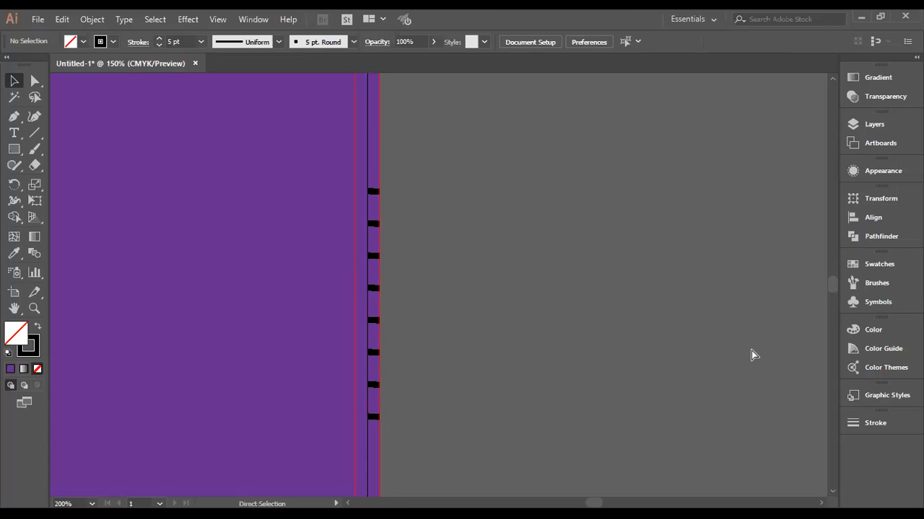
{"action": "key", "text": "space"}
{"action": "left_click_drag", "start_coordinate": [556, 413], "coordinate": [657, 412]}
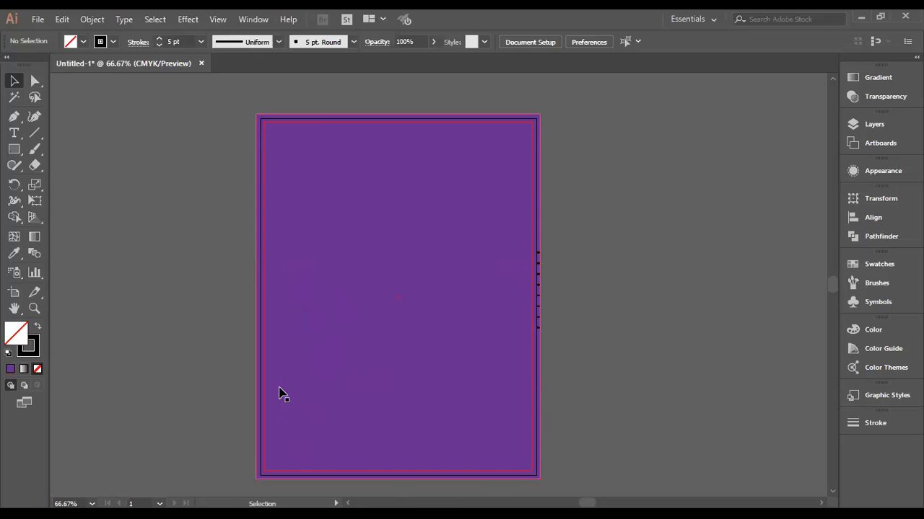
{"action": "key", "text": "ctrl+1"}
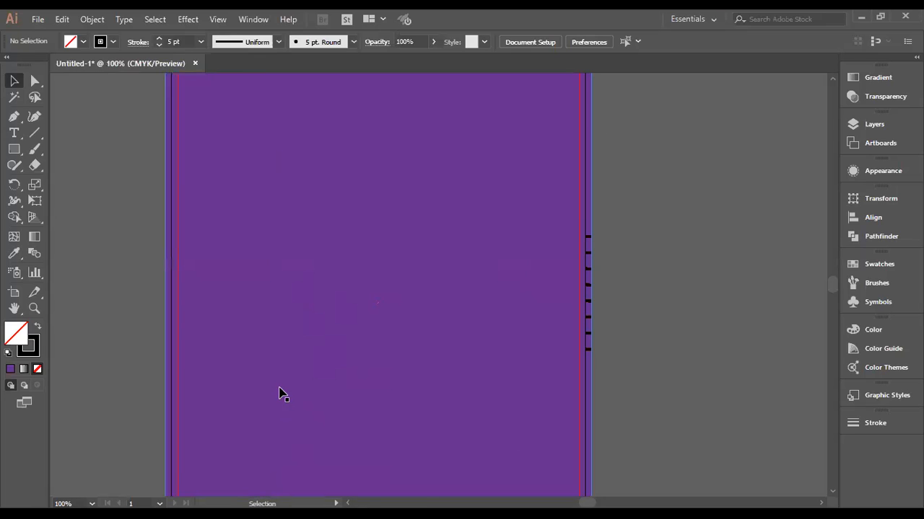
{"action": "key", "text": "ctrl+minus"}
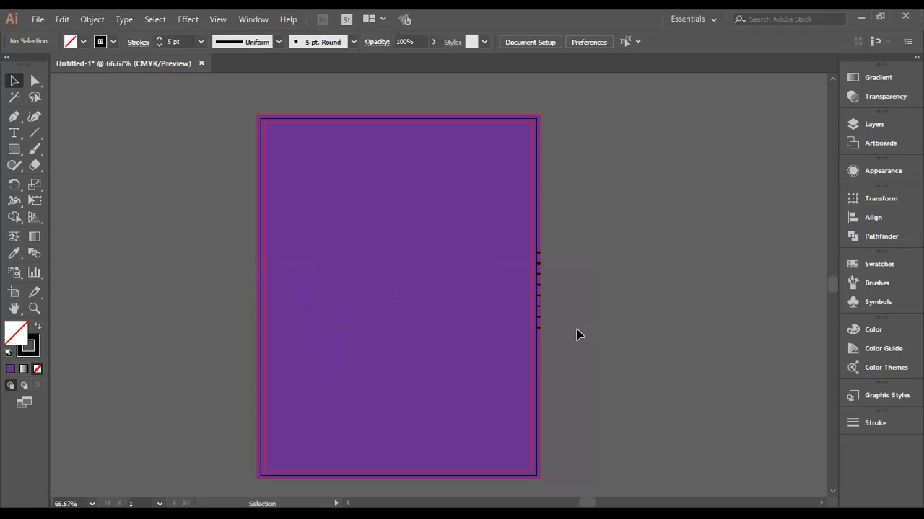
{"action": "left_click", "coordinate": [14, 150]}
{"action": "left_click_drag", "start_coordinate": [15, 153], "coordinate": [96, 202]}
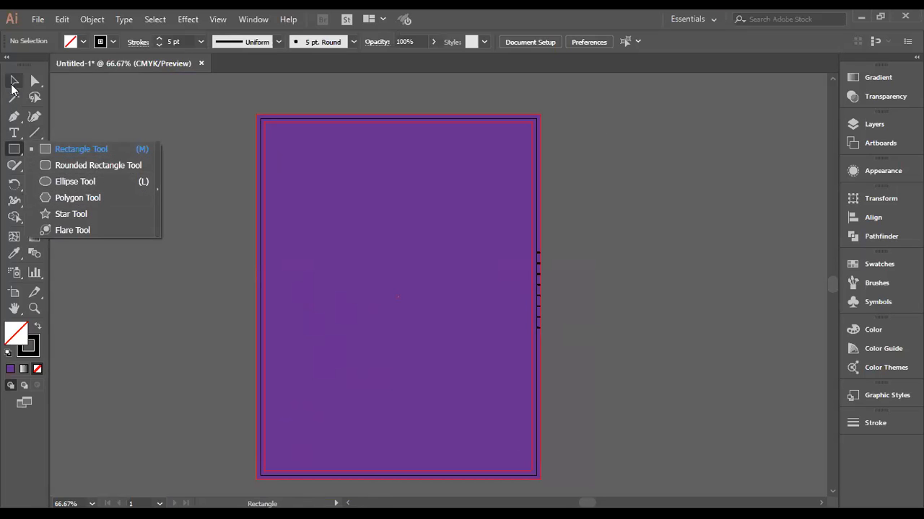
{"action": "left_click", "coordinate": [13, 133]}
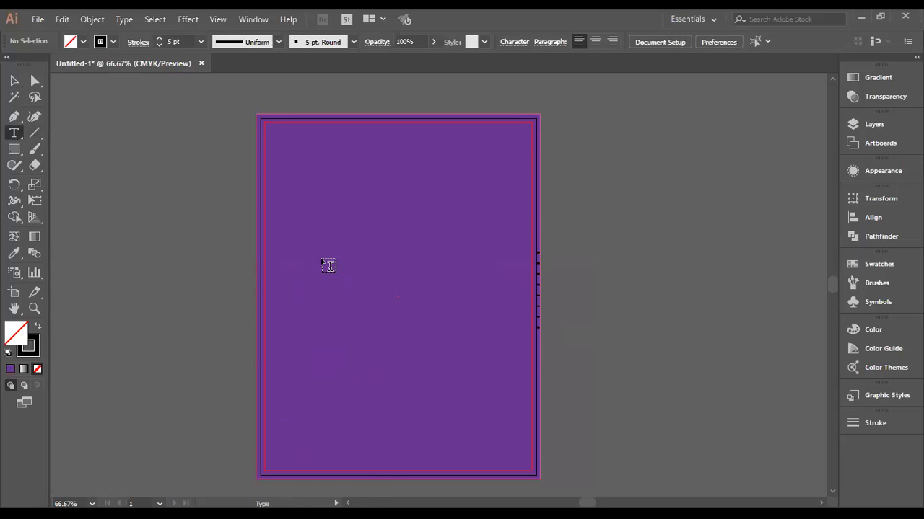
Draw a circle over the upper part of the purple page and swap its fill and stroke for a solid black fill
{"action": "left_click", "coordinate": [11, 150]}
{"action": "left_click_drag", "start_coordinate": [9, 158], "coordinate": [66, 183]}
{"action": "left_click_drag", "start_coordinate": [279, 119], "coordinate": [538, 321]}
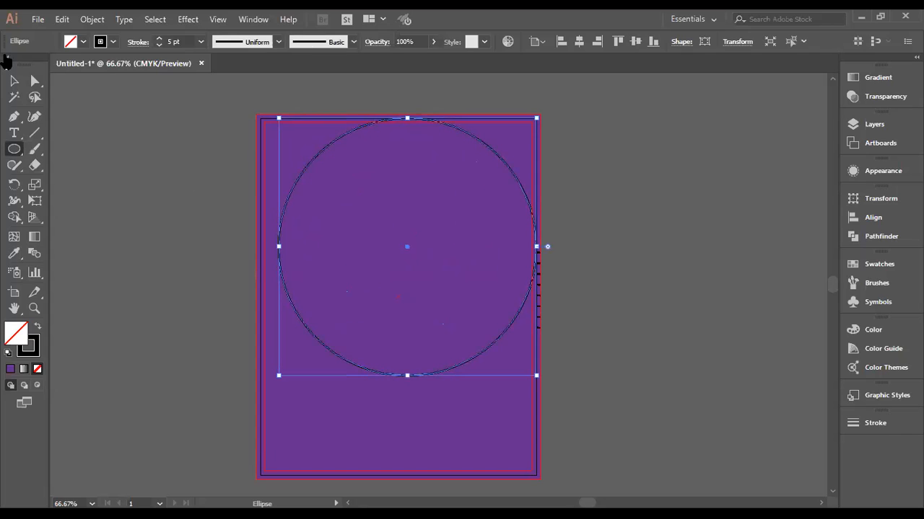
{"action": "left_click", "coordinate": [14, 81]}
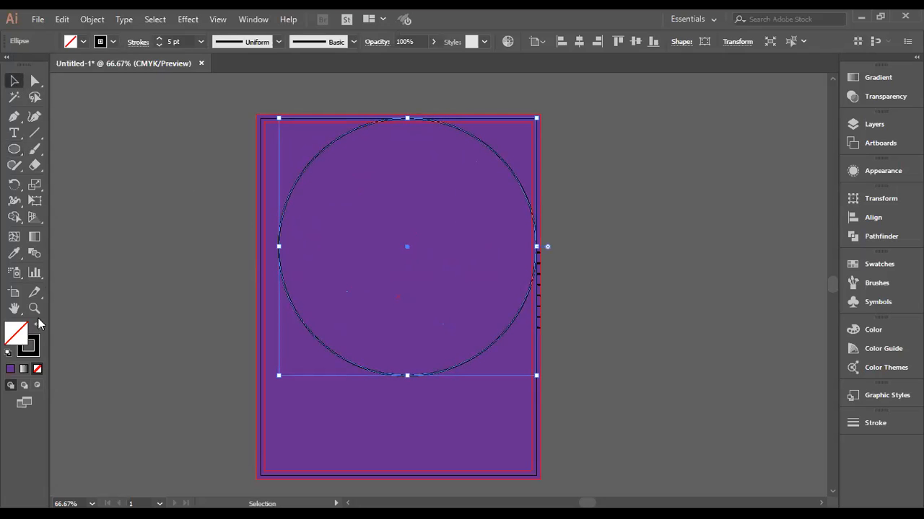
{"action": "left_click", "coordinate": [37, 326]}
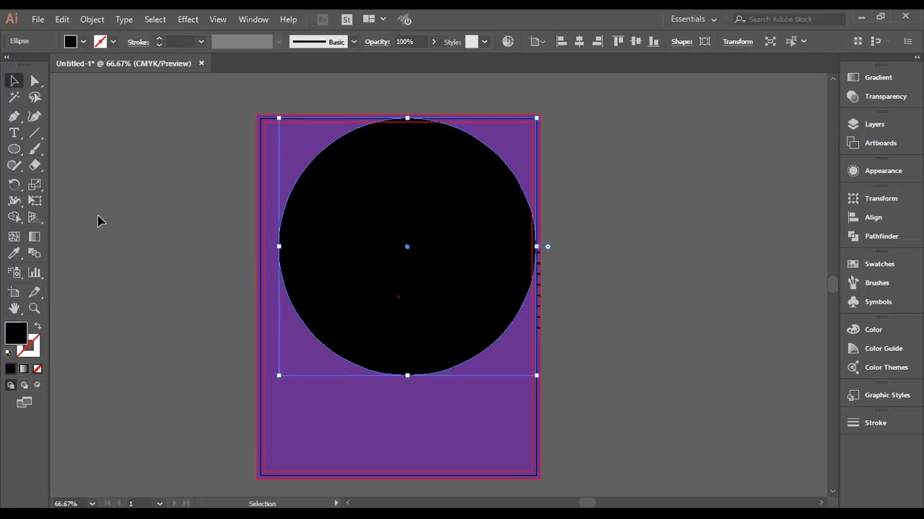
Enlarge and move the black circle so it overhangs the page's top and left side and reaches the right bleed edge
{"action": "left_click_drag", "start_coordinate": [370, 233], "coordinate": [306, 170]}
{"action": "left_click_drag", "start_coordinate": [474, 311], "coordinate": [541, 354]}
{"action": "left_click_drag", "start_coordinate": [426, 268], "coordinate": [453, 239]}
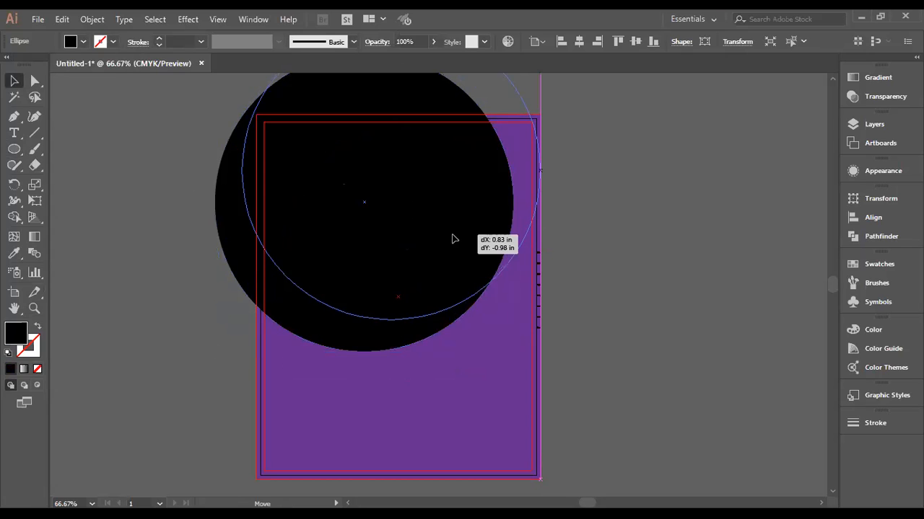
{"action": "left_click_drag", "start_coordinate": [453, 238], "coordinate": [457, 219]}
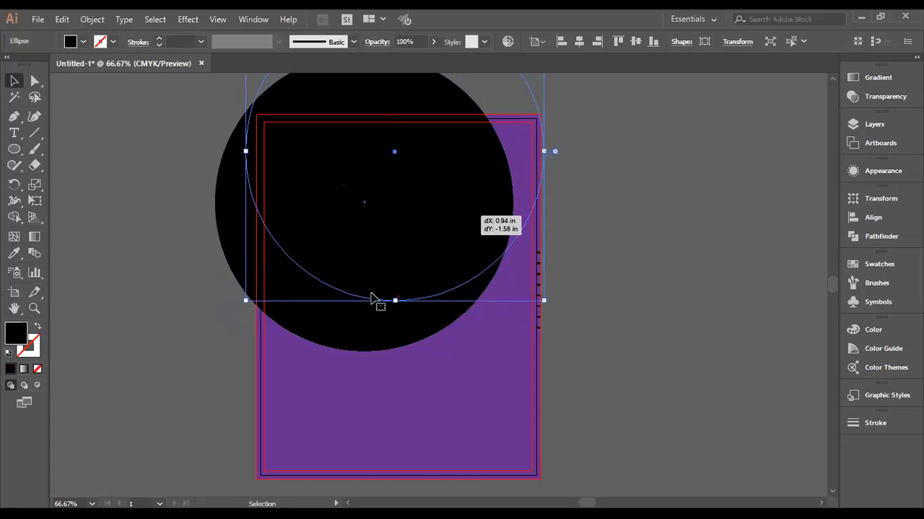
{"action": "left_click_drag", "start_coordinate": [243, 298], "coordinate": [239, 310]}
{"action": "left_click_drag", "start_coordinate": [377, 238], "coordinate": [381, 234]}
{"action": "left_click_drag", "start_coordinate": [447, 247], "coordinate": [442, 229]}
{"action": "left_click", "coordinate": [579, 243]}
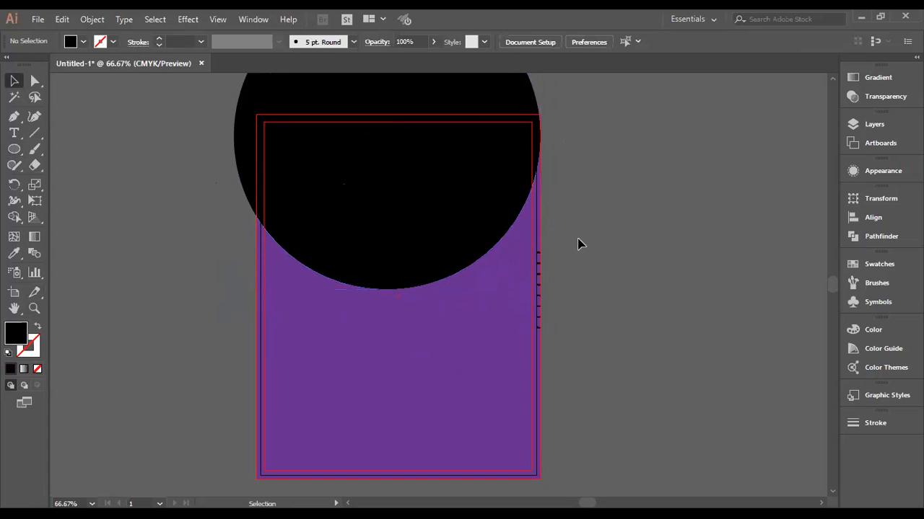
Copy the black circle onto the empty pasteboard beside the page and leave the original in place
{"action": "left_click", "coordinate": [413, 248]}
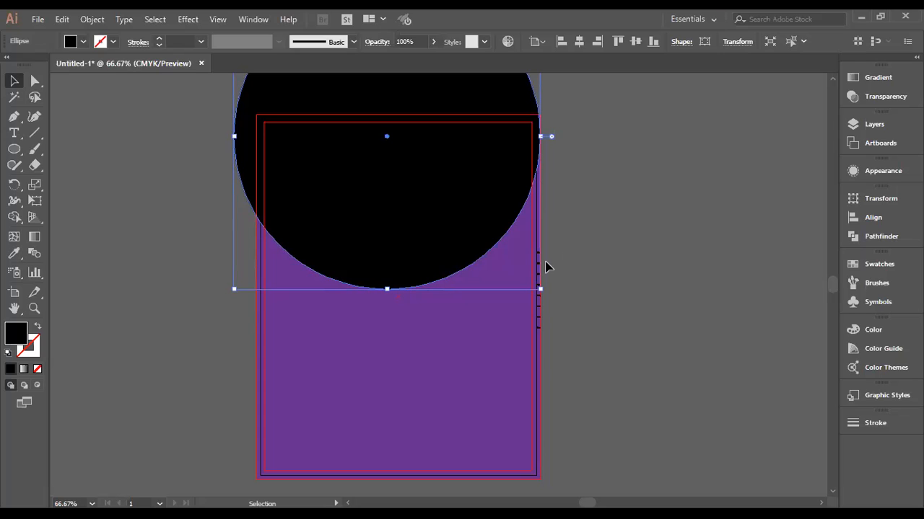
{"action": "left_click", "coordinate": [563, 241]}
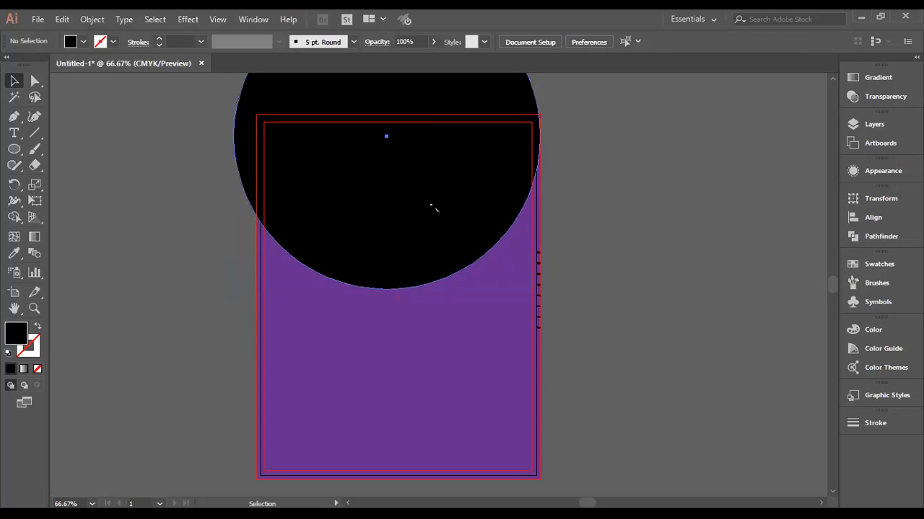
{"action": "left_click", "coordinate": [433, 206]}
{"action": "scroll", "coordinate": [630, 328], "scroll_direction": "up", "scroll_amount": 2}
{"action": "scroll", "coordinate": [553, 324], "scroll_direction": "up", "scroll_amount": 2}
{"action": "key", "text": "a"}
{"action": "key", "text": "ctrl+minus"}
{"action": "scroll", "coordinate": [558, 324], "scroll_direction": "down", "scroll_amount": 1}
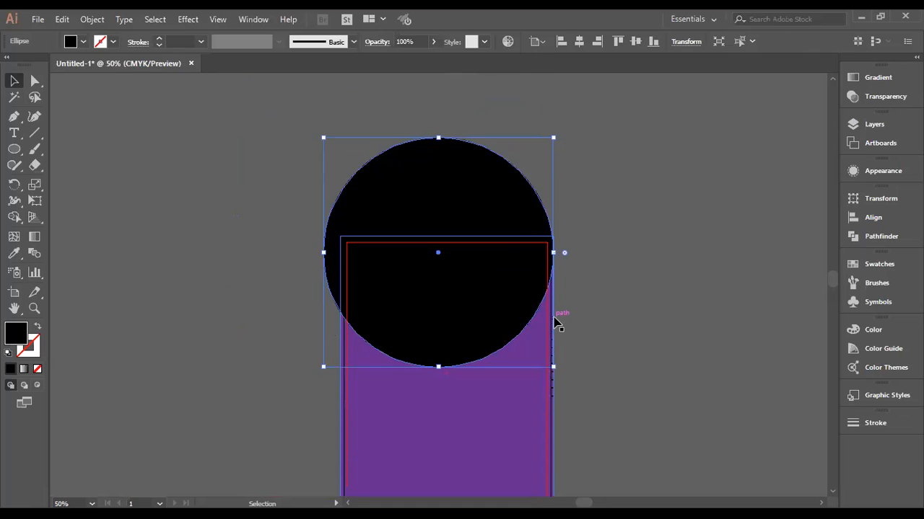
{"action": "scroll", "coordinate": [558, 322], "scroll_direction": "down", "scroll_amount": 1}
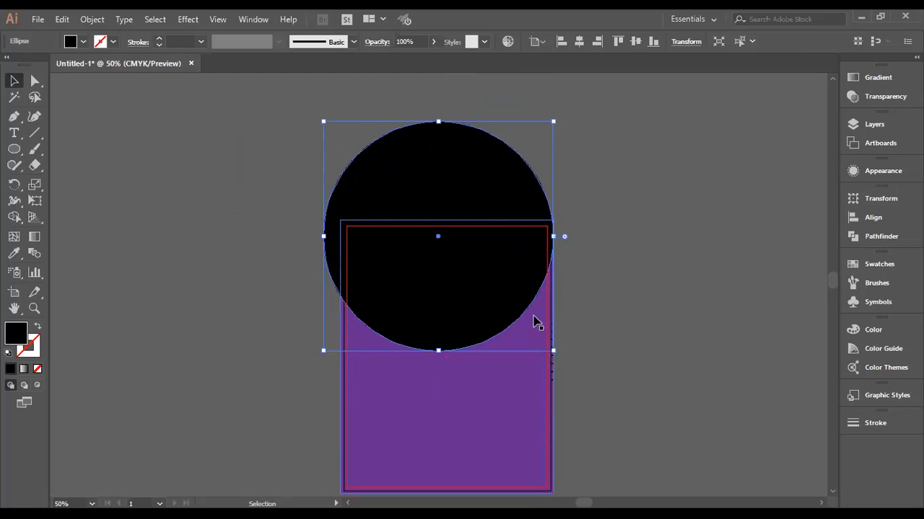
{"action": "left_click_drag", "start_coordinate": [490, 293], "coordinate": [208, 419]}
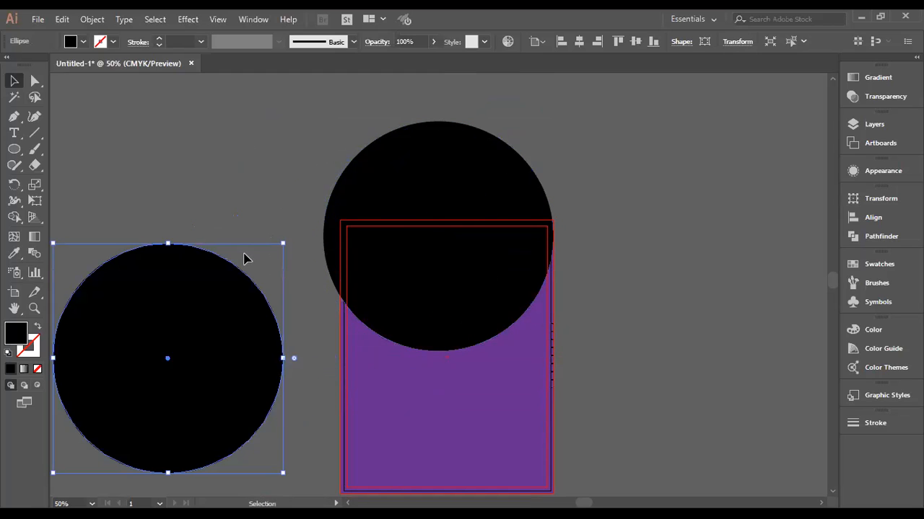
{"action": "left_click", "coordinate": [246, 209]}
{"action": "left_click", "coordinate": [412, 191]}
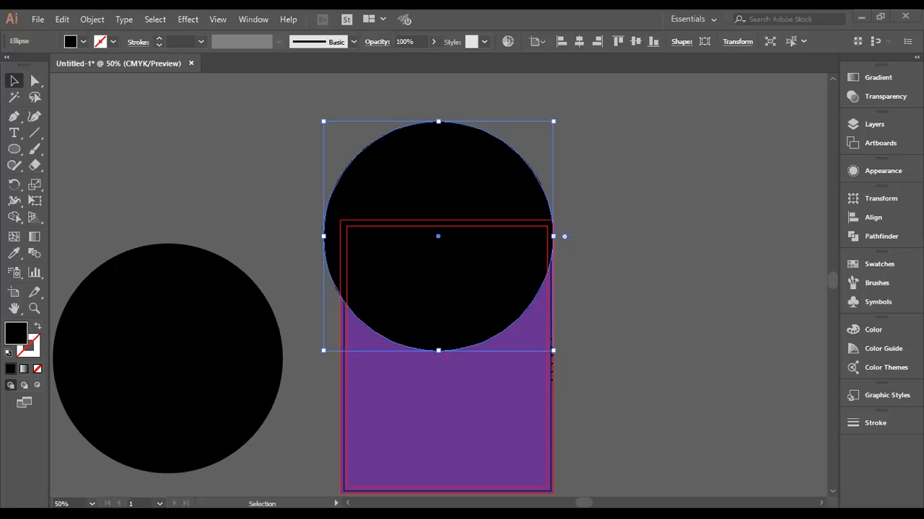
{"action": "left_click", "coordinate": [575, 310]}
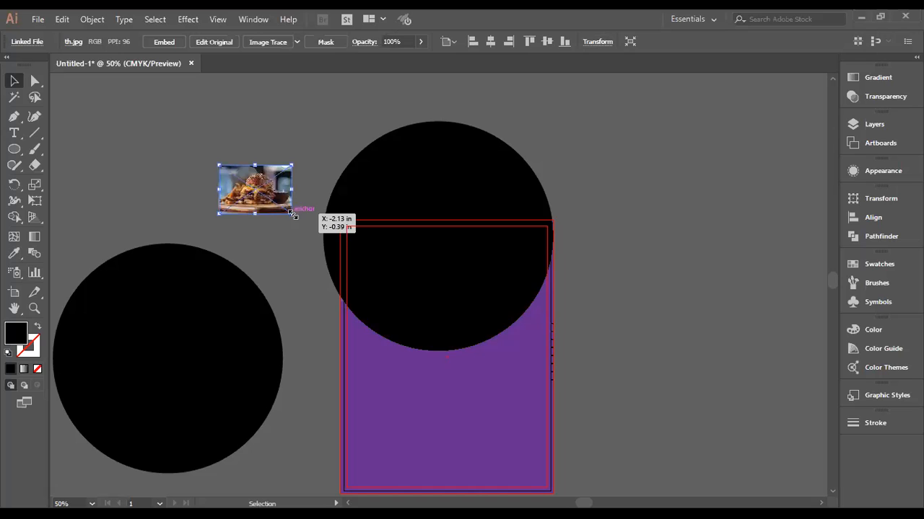
Enlarge the th.jpg burger photo and fit it over the upper part of the page so it reaches past the top and side bleed edges
{"action": "left_click_drag", "start_coordinate": [292, 214], "coordinate": [433, 366]}
{"action": "left_click_drag", "start_coordinate": [320, 267], "coordinate": [447, 300]}
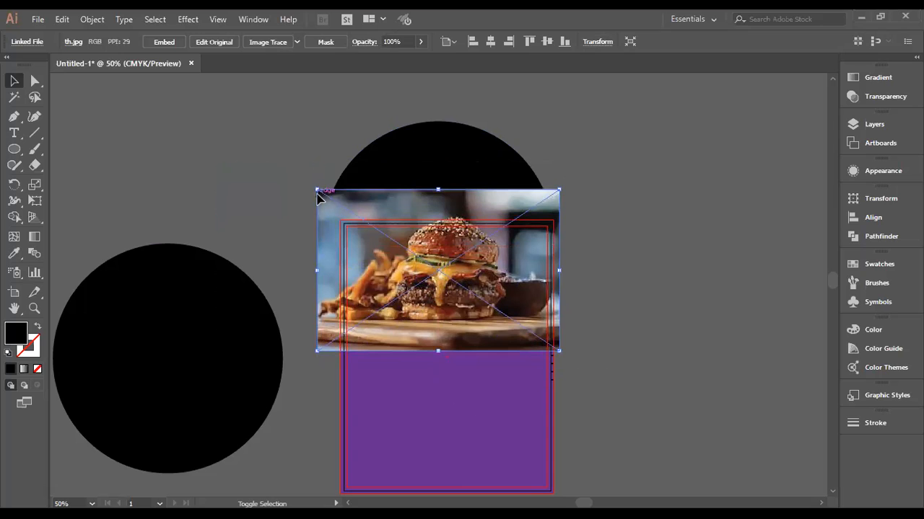
{"action": "left_click_drag", "start_coordinate": [316, 186], "coordinate": [341, 206]}
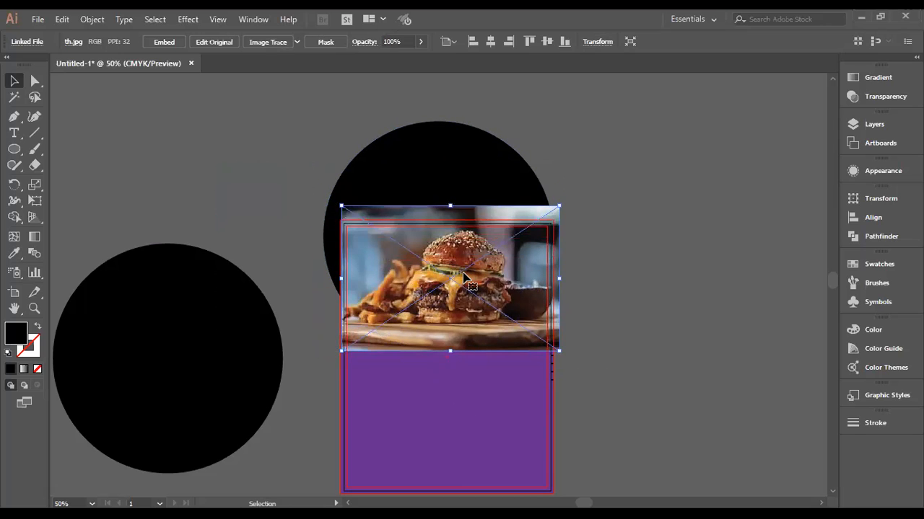
{"action": "key", "text": "Left"}
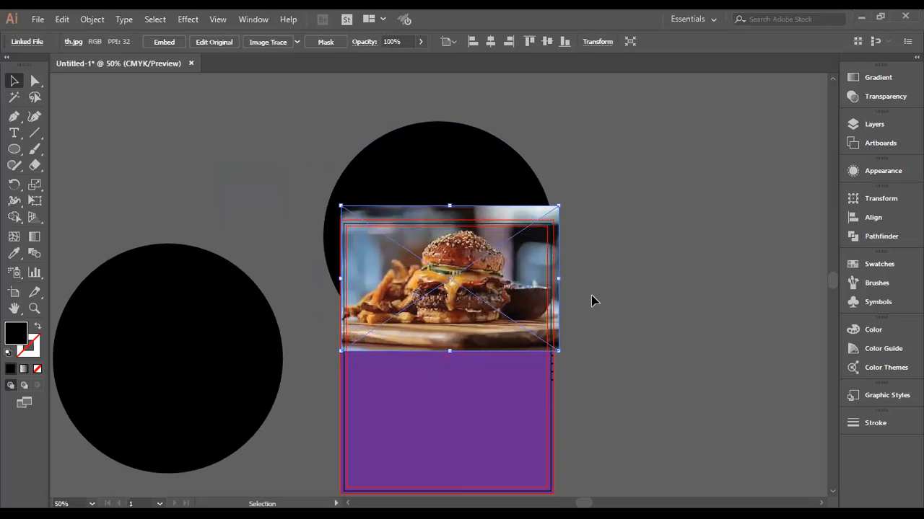
{"action": "left_click", "coordinate": [618, 304]}
Bring the black circle on the page in front of the burger photo and deselect it
{"action": "left_click", "coordinate": [433, 211]}
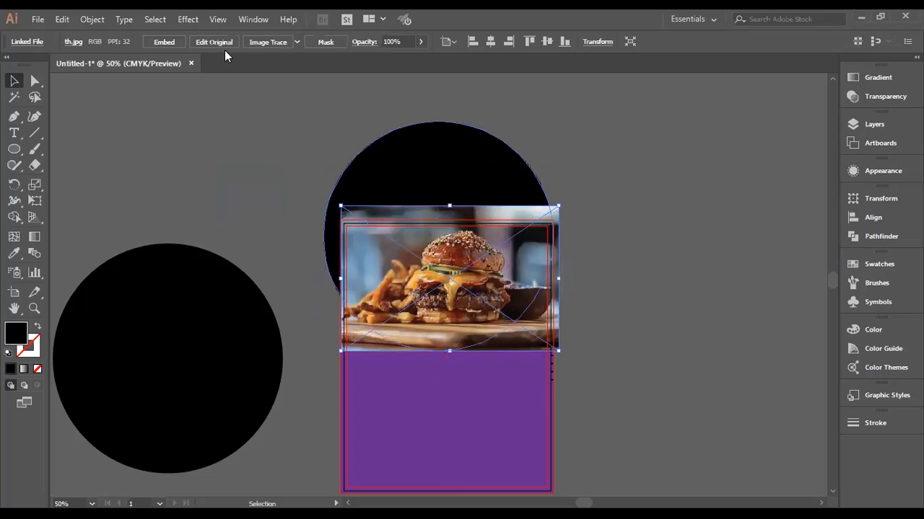
{"action": "left_click", "coordinate": [472, 192]}
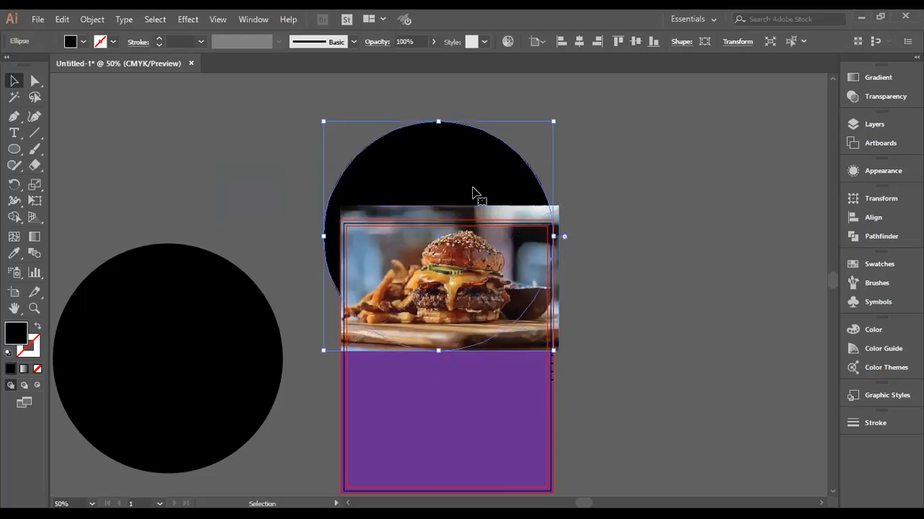
{"action": "right_click", "coordinate": [473, 190]}
{"action": "mouse_move", "coordinate": [526, 399]}
{"action": "left_click", "coordinate": [653, 397]}
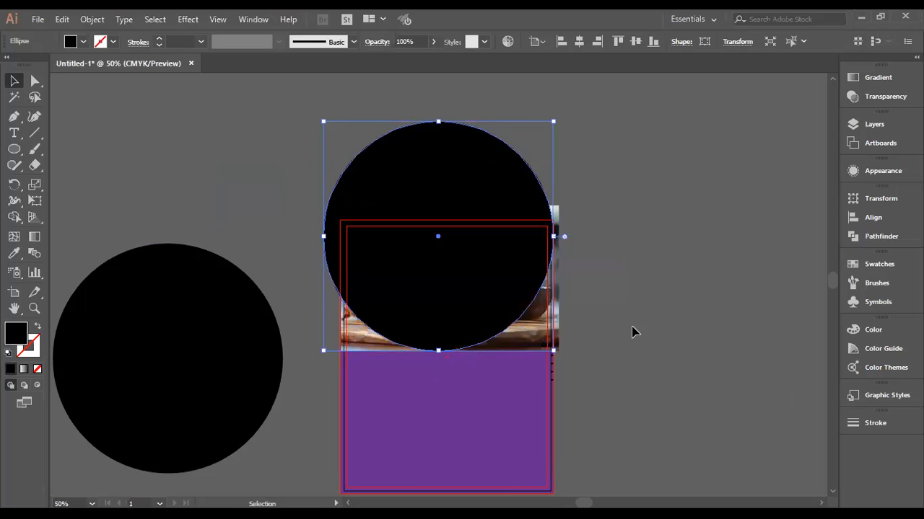
{"action": "left_click", "coordinate": [635, 332]}
Try to clip the burger photo with the black circle using a clipping mask
{"action": "left_click", "coordinate": [476, 339]}
{"action": "left_click", "coordinate": [540, 346], "text": "shift"}
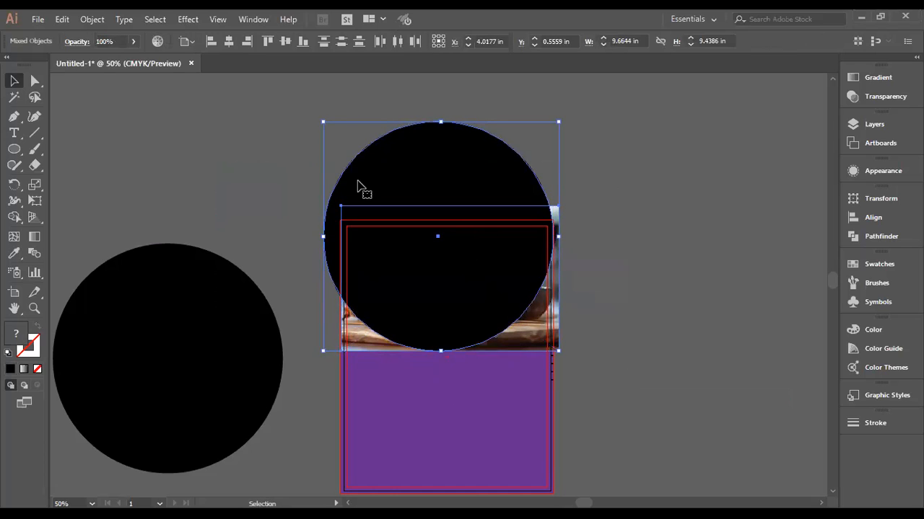
{"action": "right_click", "coordinate": [509, 233]}
{"action": "left_click", "coordinate": [574, 332]}
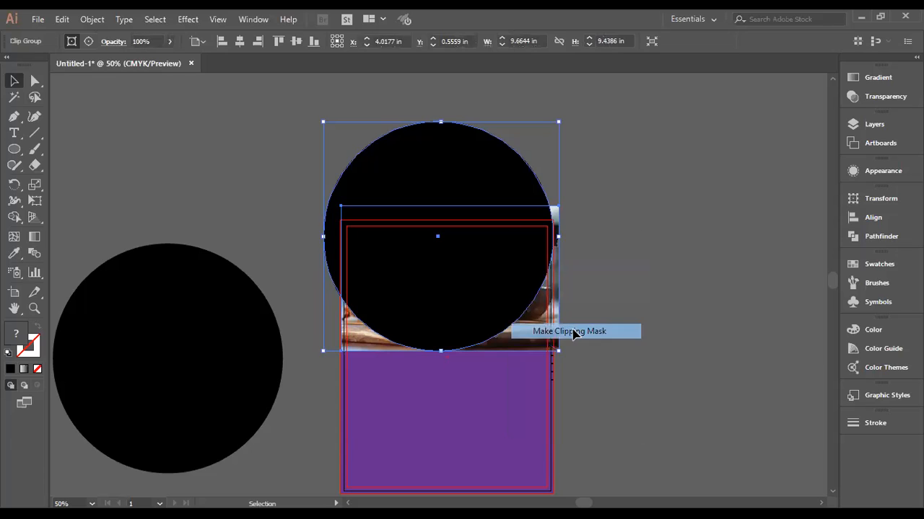
{"action": "left_click", "coordinate": [623, 332]}
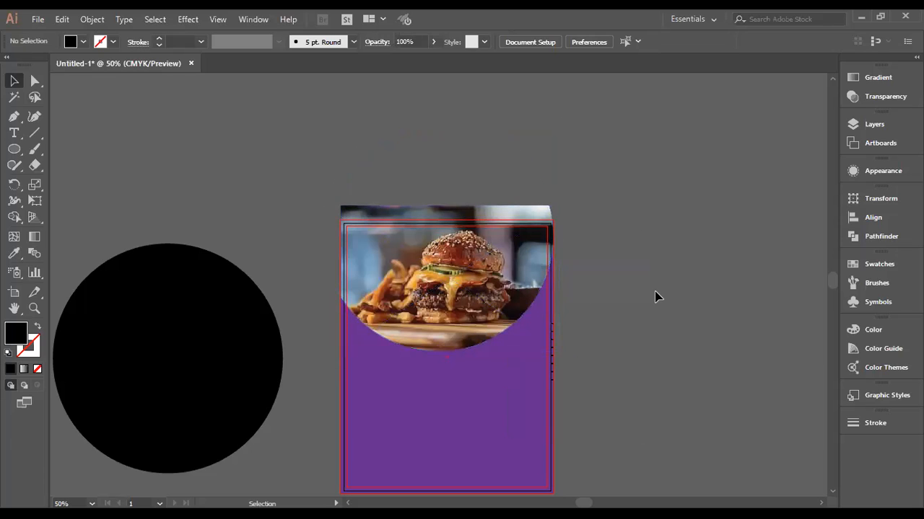
{"action": "key", "text": "ctrl+z"}
{"action": "left_click", "coordinate": [593, 310]}
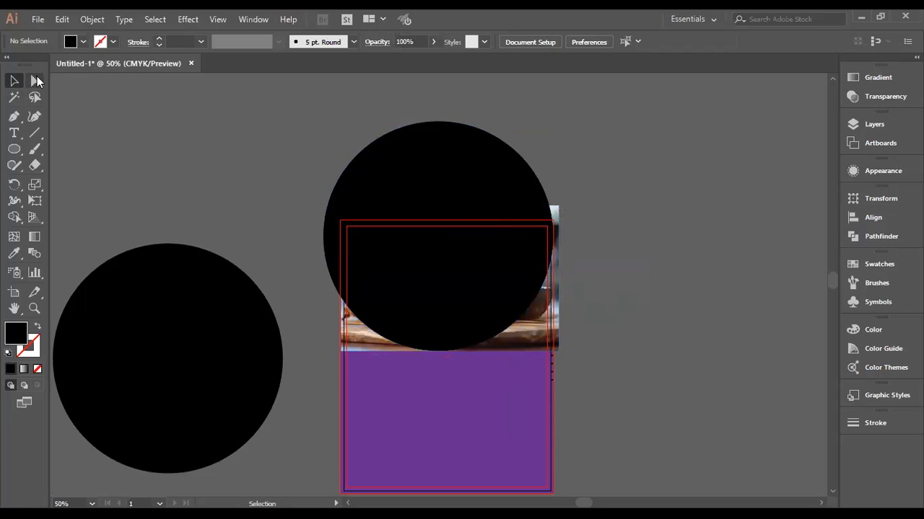
Duplicate the purple rectangle, bring the copy to the front and fit it over the page's bleed area
{"action": "left_click", "coordinate": [372, 182]}
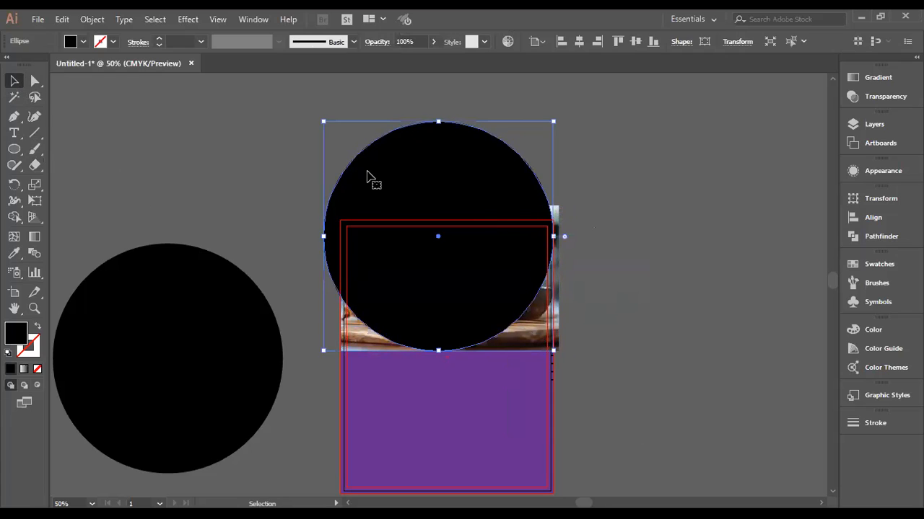
{"action": "left_click", "coordinate": [638, 281]}
{"action": "left_click", "coordinate": [475, 389]}
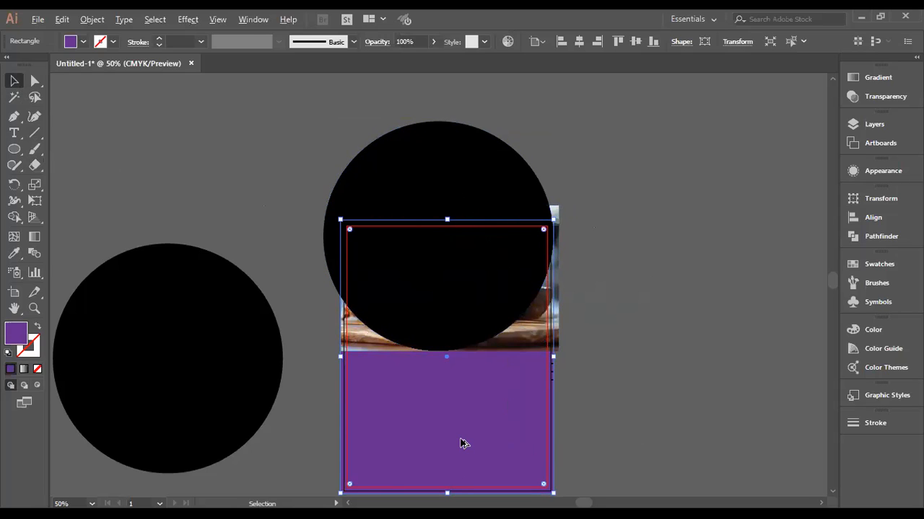
{"action": "left_click_drag", "start_coordinate": [463, 443], "coordinate": [339, 411]}
{"action": "right_click", "coordinate": [345, 412]}
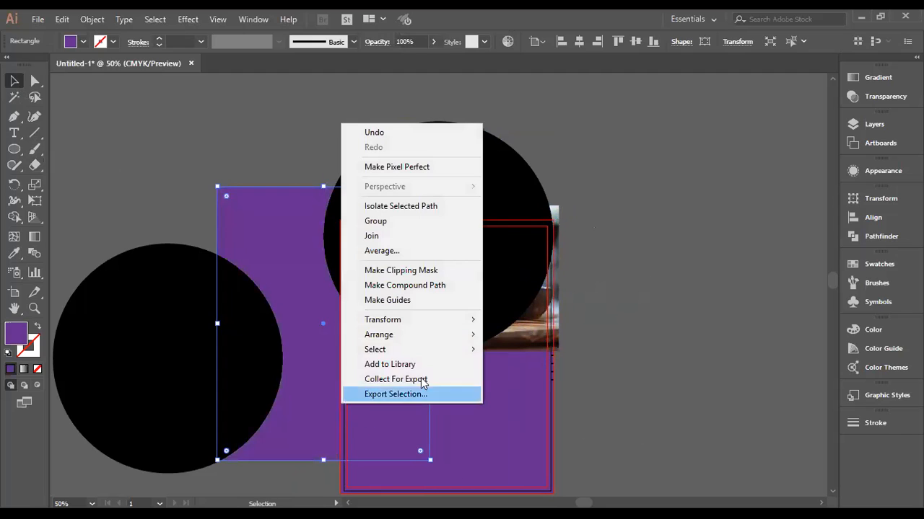
{"action": "mouse_move", "coordinate": [425, 343]}
{"action": "left_click", "coordinate": [508, 333]}
{"action": "left_click_drag", "start_coordinate": [471, 429], "coordinate": [517, 449]}
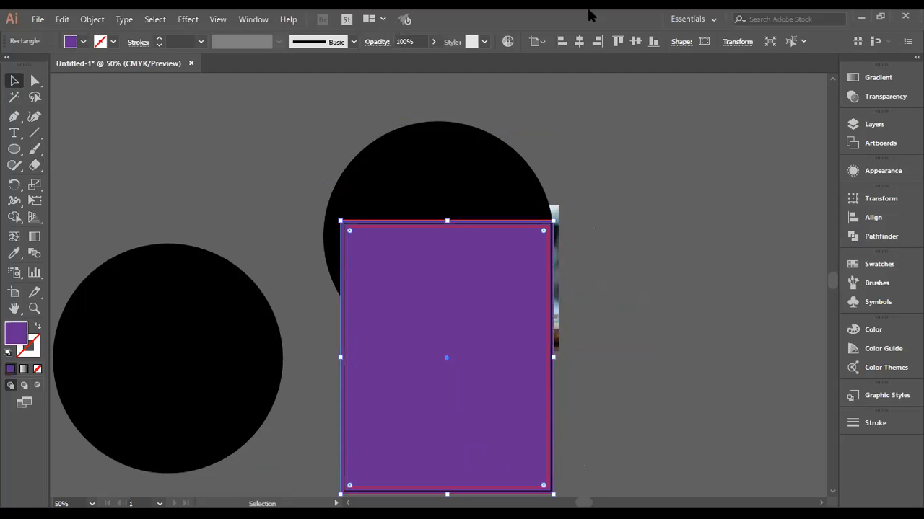
{"action": "left_click", "coordinate": [632, 266]}
Try Pathfinder's Minus Front and Minus Back on the purple rectangle copy and the black circle
{"action": "left_click", "coordinate": [464, 303]}
{"action": "left_click", "coordinate": [424, 184], "text": "shift"}
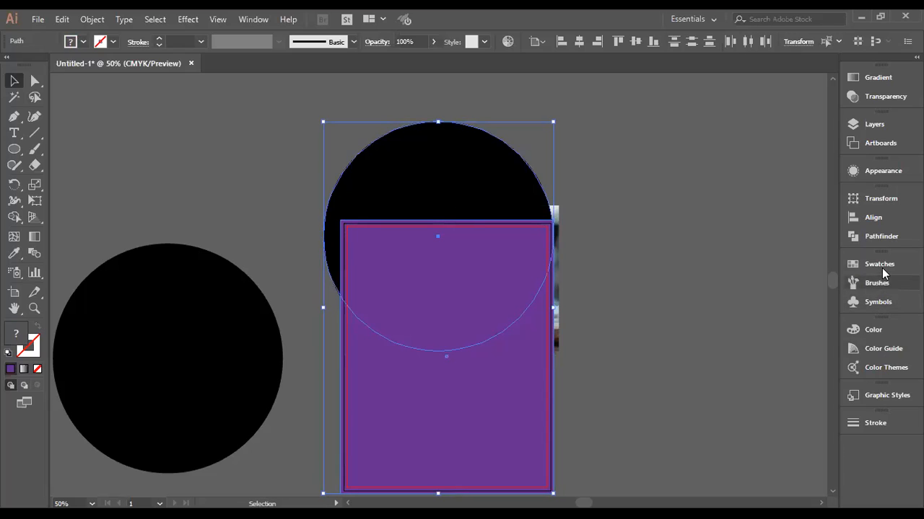
{"action": "left_click", "coordinate": [855, 241]}
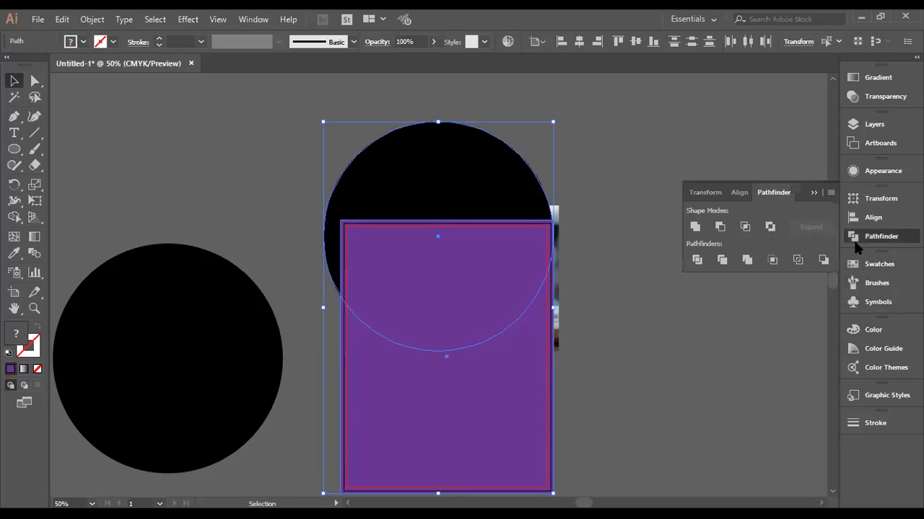
{"action": "left_click", "coordinate": [720, 226]}
{"action": "key", "text": "ctrl+z"}
{"action": "left_click", "coordinate": [831, 260]}
{"action": "key", "text": "a"}
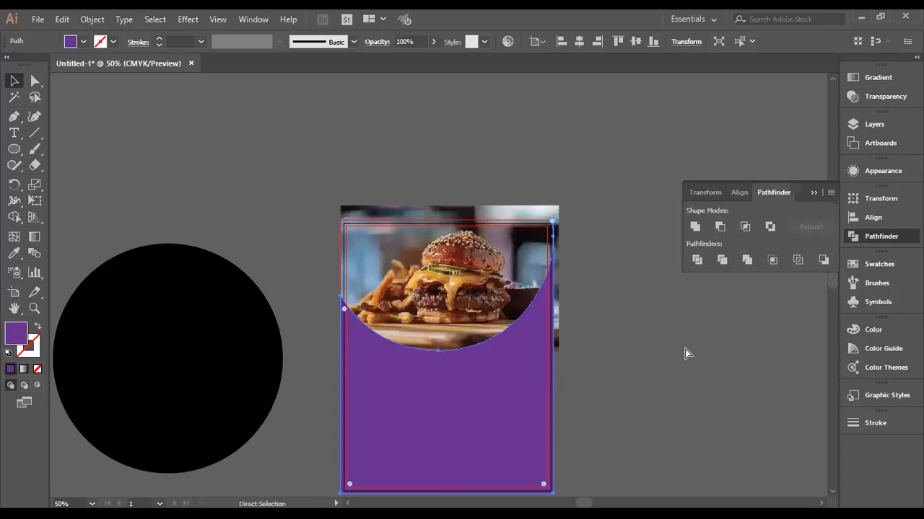
{"action": "key", "text": "ctrl+z"}
{"action": "key", "text": "v"}
{"action": "left_click", "coordinate": [397, 182]}
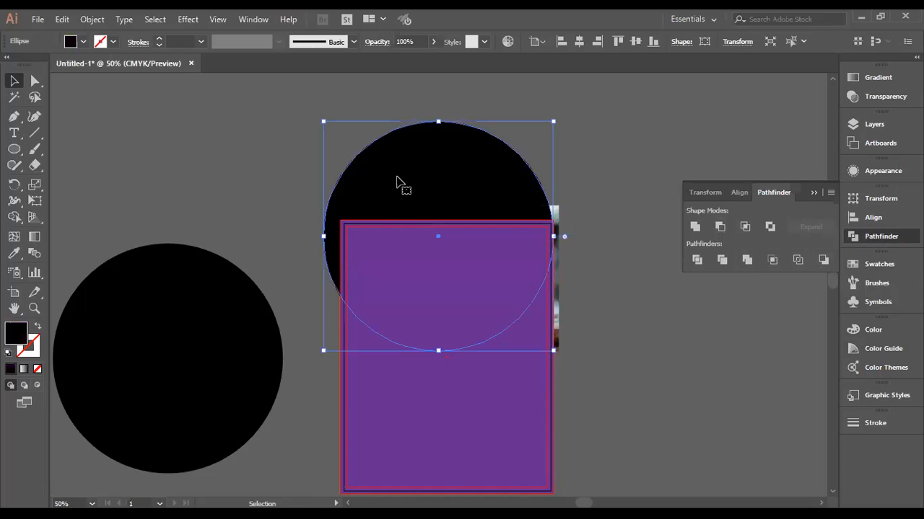
{"action": "right_click", "coordinate": [396, 182]}
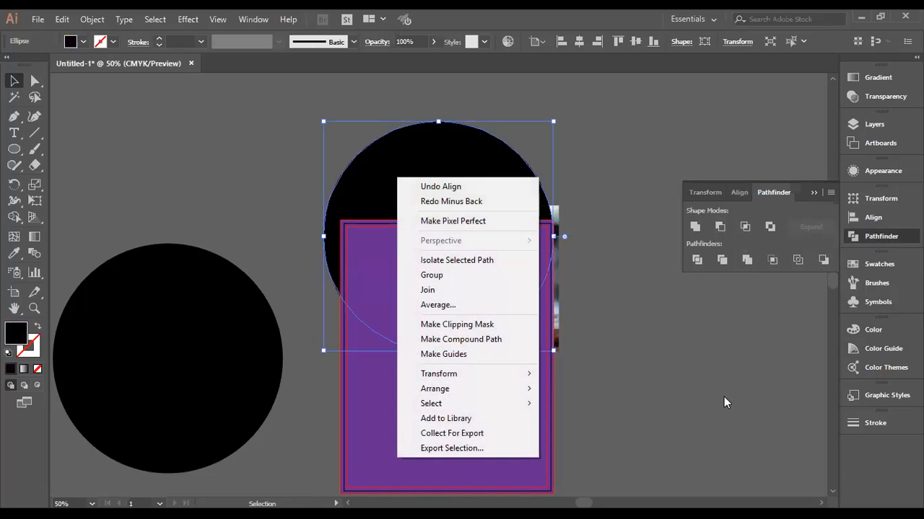
{"action": "left_click", "coordinate": [645, 325]}
Divide the purple rectangle copy and the black circle where they overlap and ungroup the resulting pieces
{"action": "left_click", "coordinate": [471, 291]}
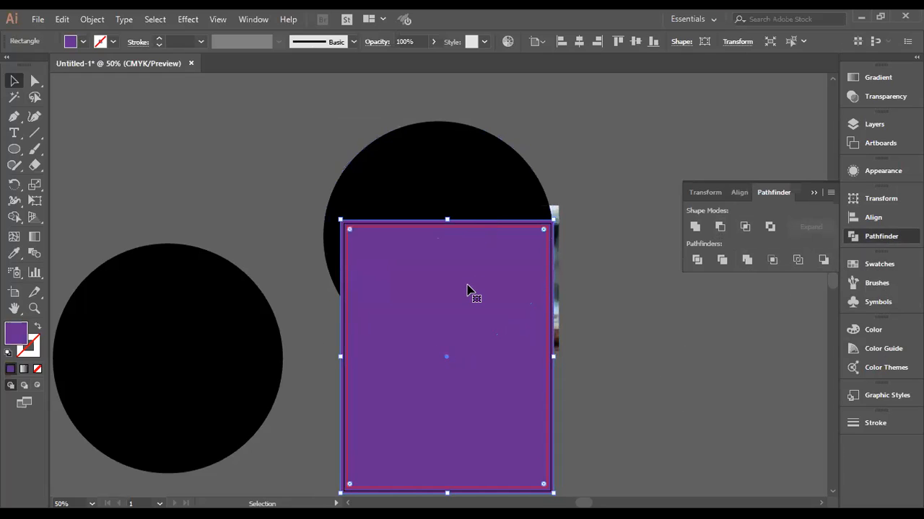
{"action": "left_click", "coordinate": [457, 182], "text": "shift"}
{"action": "left_click", "coordinate": [705, 259]}
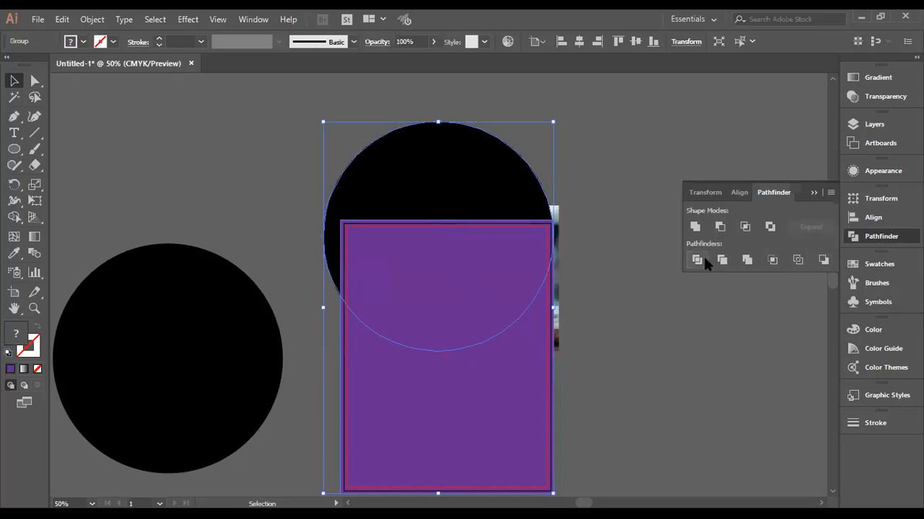
{"action": "left_click", "coordinate": [598, 367]}
{"action": "left_click", "coordinate": [421, 291]}
{"action": "right_click", "coordinate": [421, 291]}
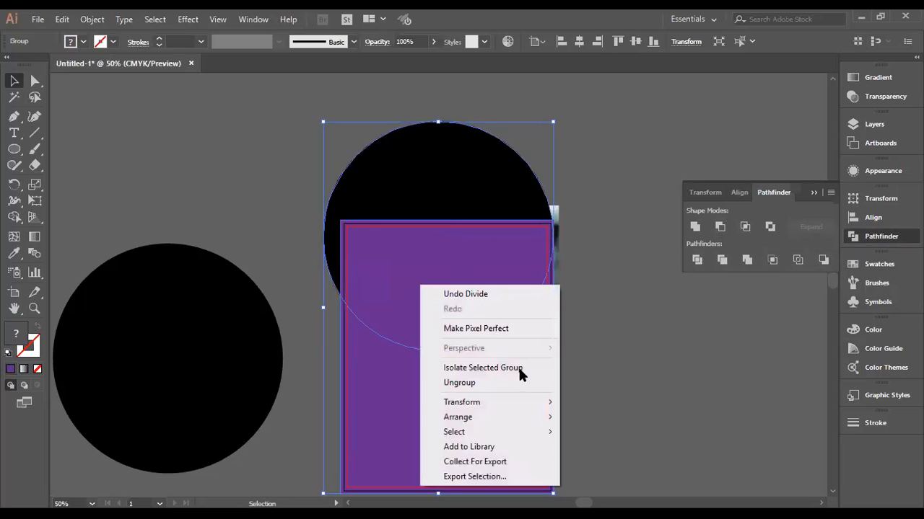
{"action": "left_click", "coordinate": [505, 384]}
Delete the divided purple piece below the arc and the black circle piece outside the page
{"action": "left_click", "coordinate": [543, 408]}
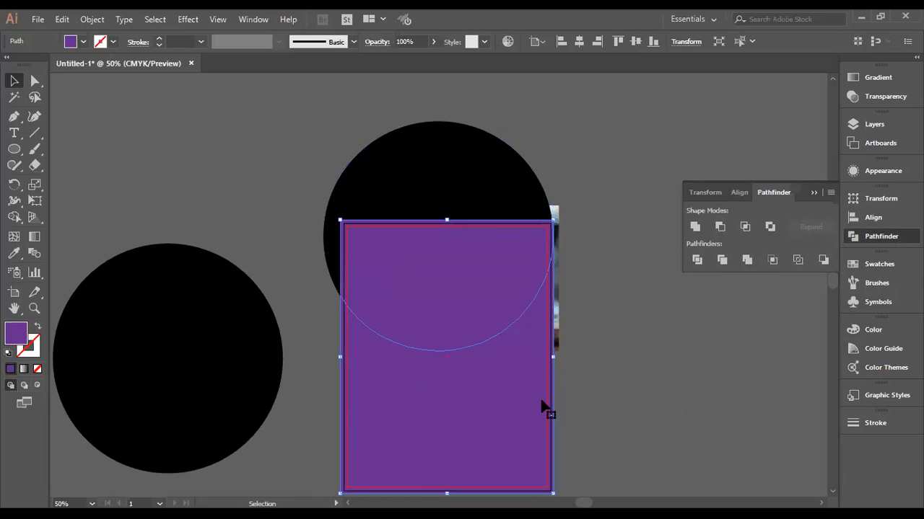
{"action": "key", "text": "Delete"}
{"action": "left_click", "coordinate": [452, 184]}
{"action": "key", "text": "Delete"}
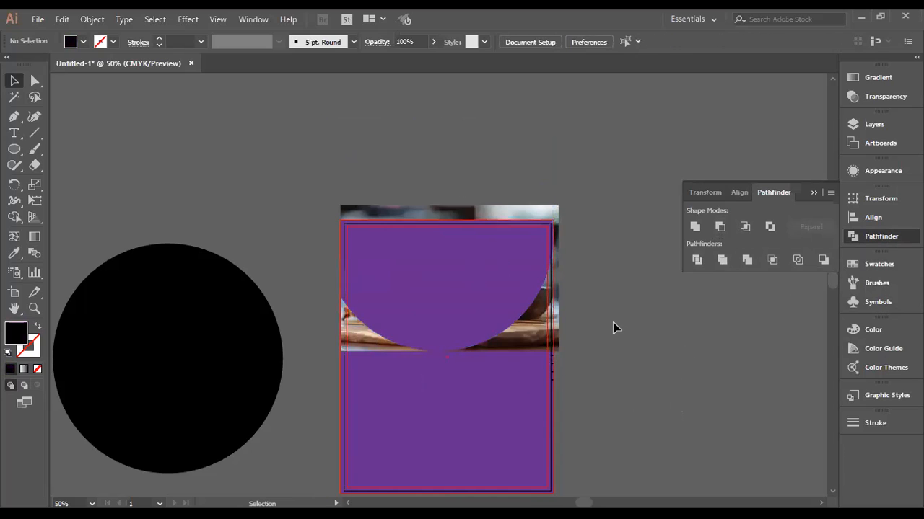
Make a clipping mask of the burger photo with the remaining purple arc-shaped piece and deselect it
{"action": "left_click", "coordinate": [476, 324]}
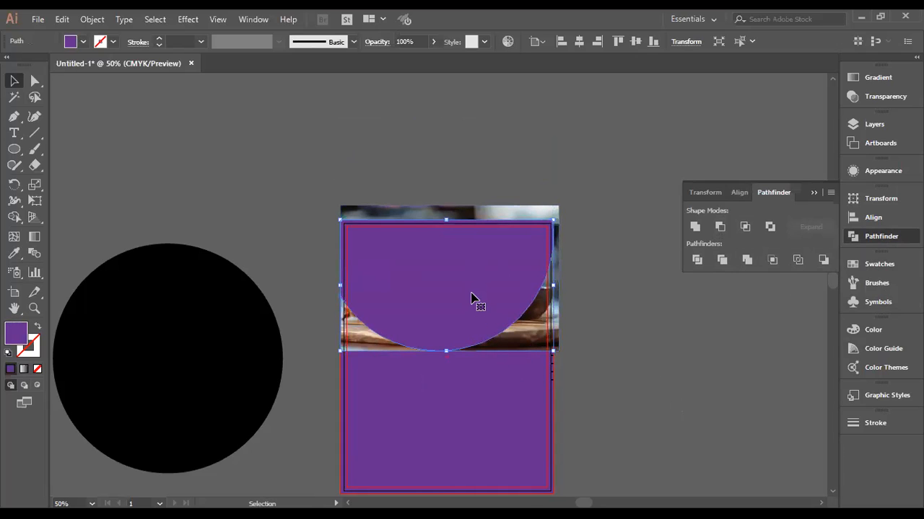
{"action": "left_click", "coordinate": [530, 337], "text": "shift"}
{"action": "right_click", "coordinate": [530, 337]}
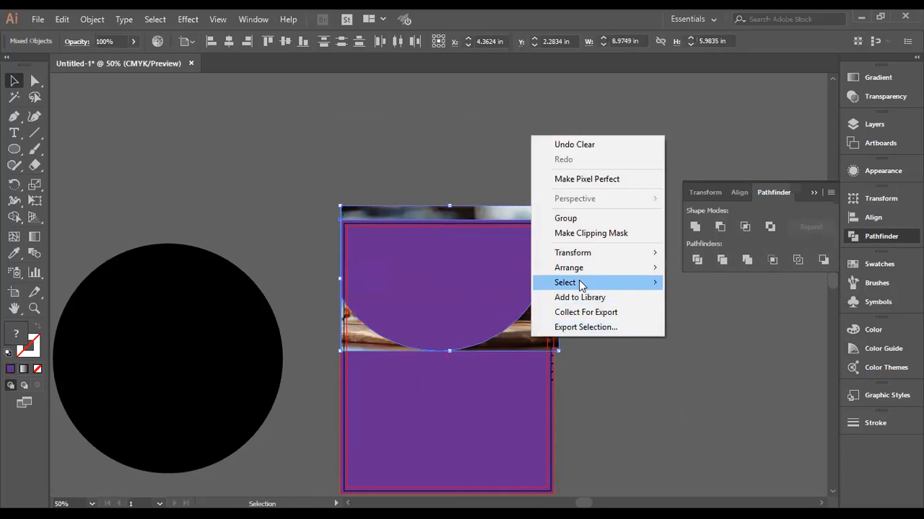
{"action": "left_click", "coordinate": [585, 233]}
{"action": "left_click", "coordinate": [623, 309]}
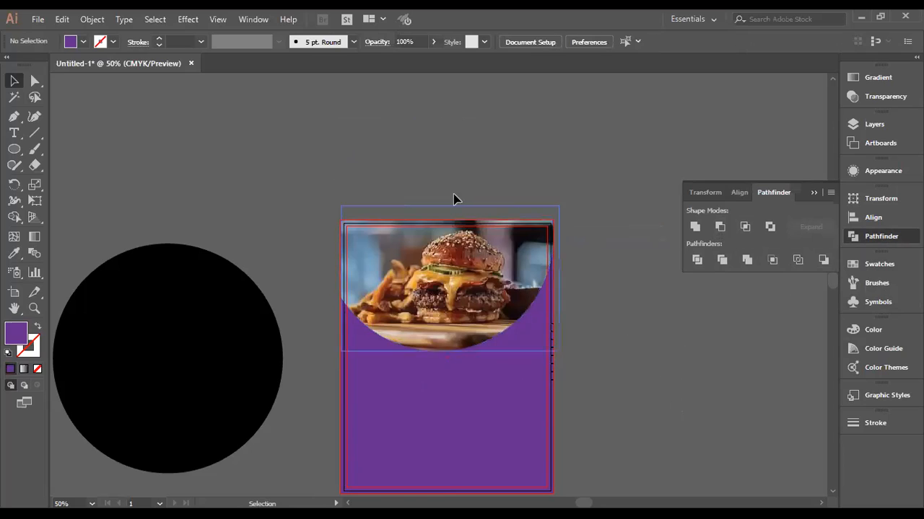
Release the burger photo's clipping mask and place a copy of the arc-shaped mask path outside the page
{"action": "double_click", "coordinate": [442, 314]}
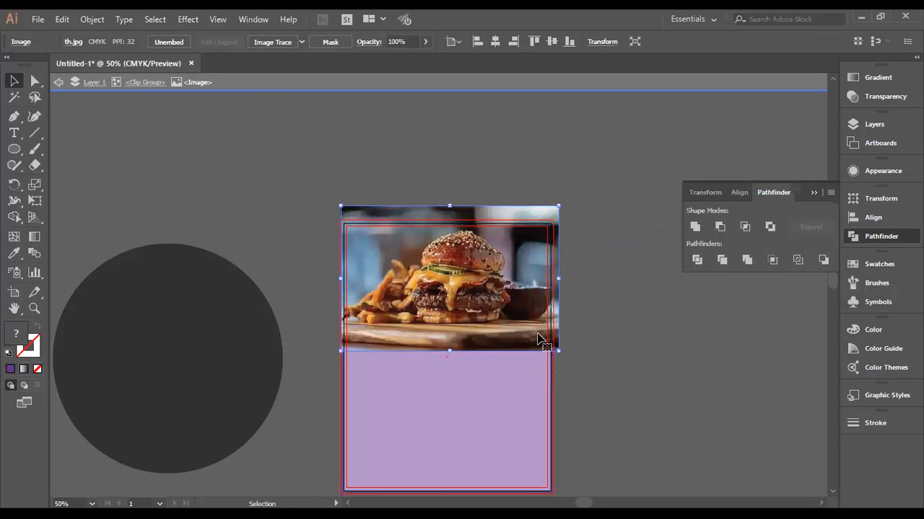
{"action": "double_click", "coordinate": [606, 344]}
{"action": "left_click", "coordinate": [468, 309]}
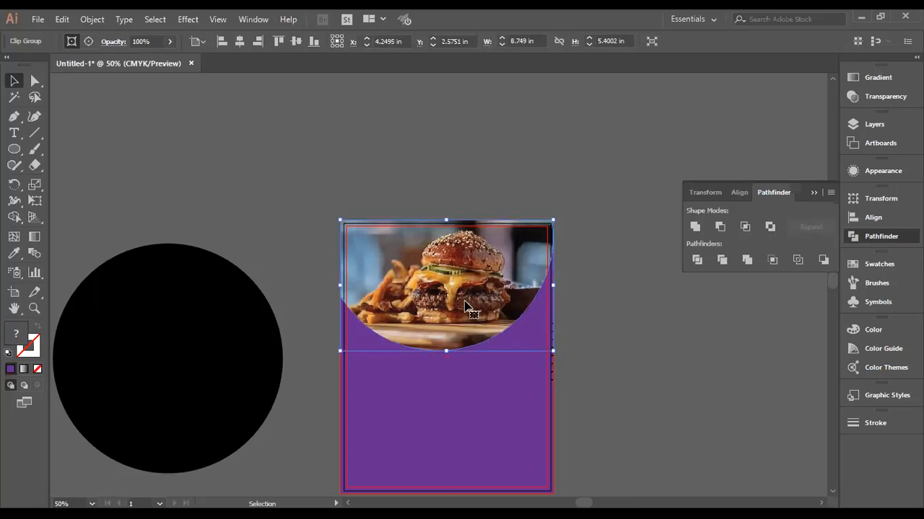
{"action": "right_click", "coordinate": [467, 309]}
{"action": "left_click", "coordinate": [540, 404]}
{"action": "left_click", "coordinate": [637, 391]}
{"action": "left_click", "coordinate": [491, 342]}
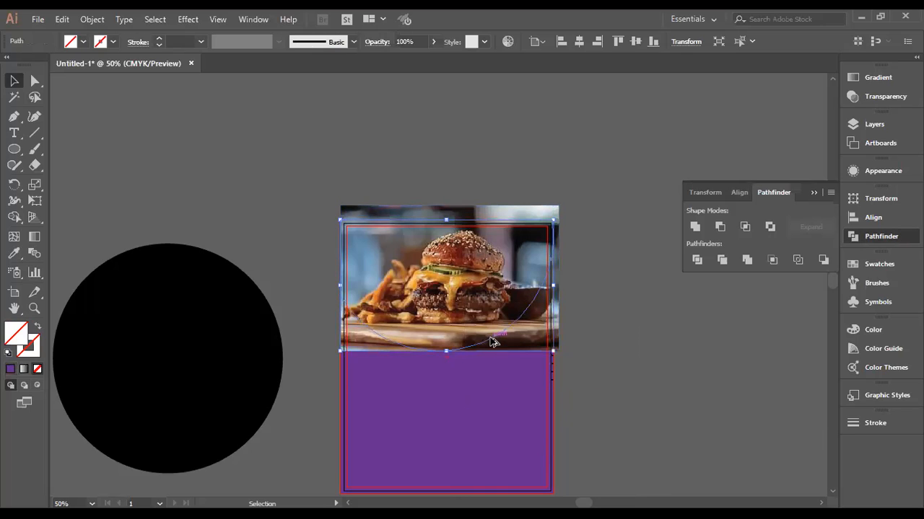
{"action": "left_click_drag", "start_coordinate": [490, 342], "coordinate": [697, 478]}
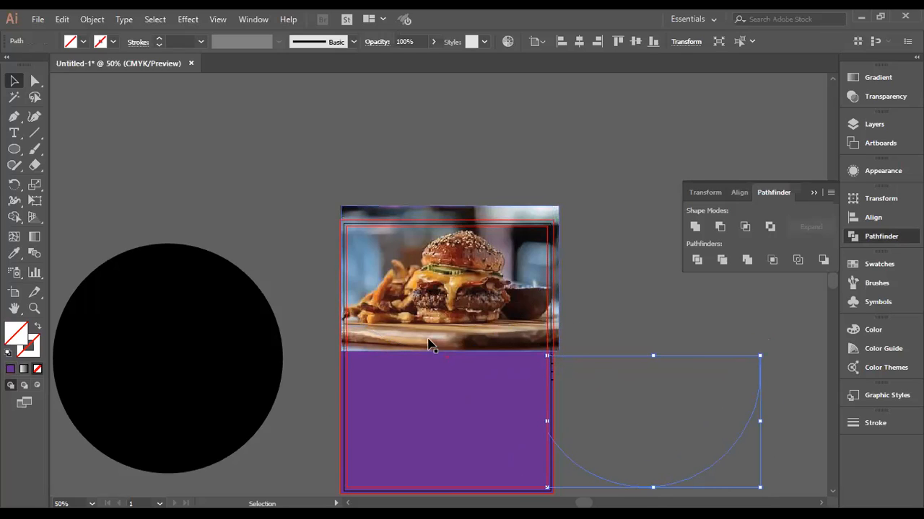
{"action": "key", "text": "ctrl+z"}
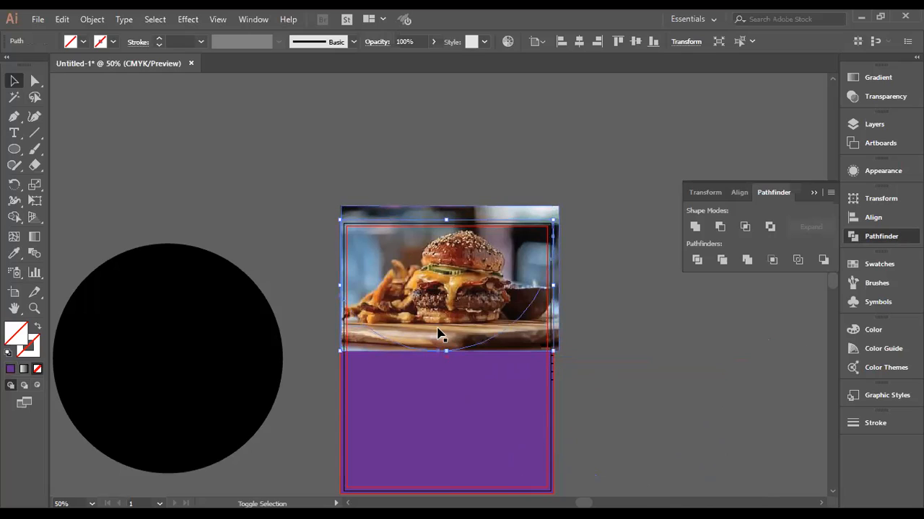
Make a clipping mask of the burger photo again with the original arc-shaped path and deselect it
{"action": "right_click", "coordinate": [438, 333]}
{"action": "left_click", "coordinate": [505, 230]}
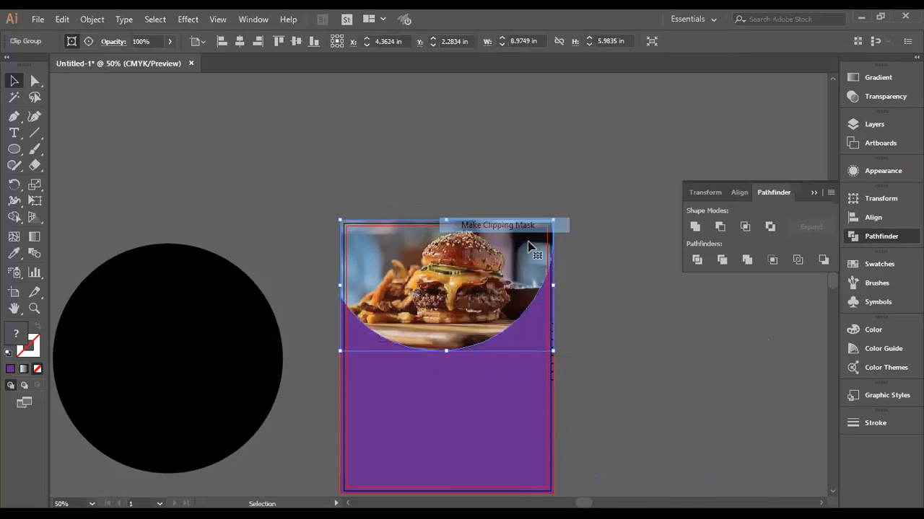
{"action": "left_click", "coordinate": [672, 406]}
Move the arc-shaped path copy clear of the page and give it no fill and a white 14 pt stroke
{"action": "left_click_drag", "start_coordinate": [704, 487], "coordinate": [753, 433]}
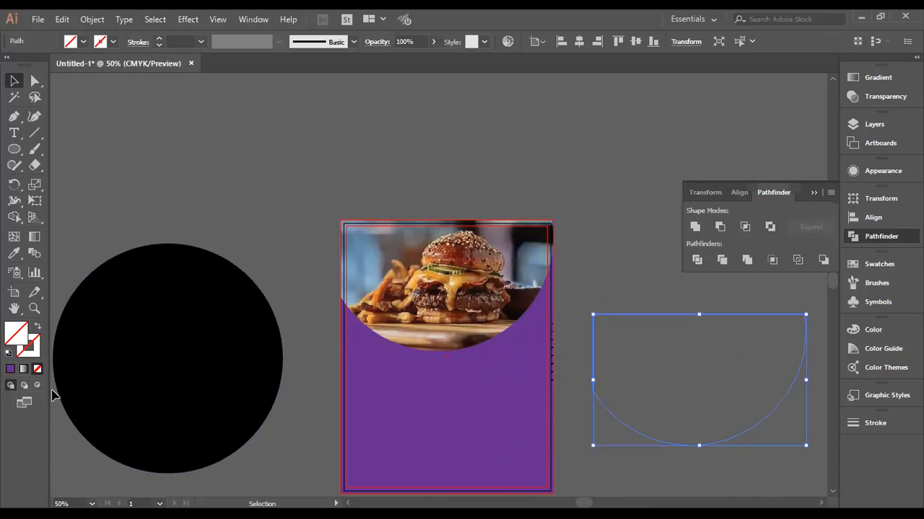
{"action": "left_click", "coordinate": [11, 370]}
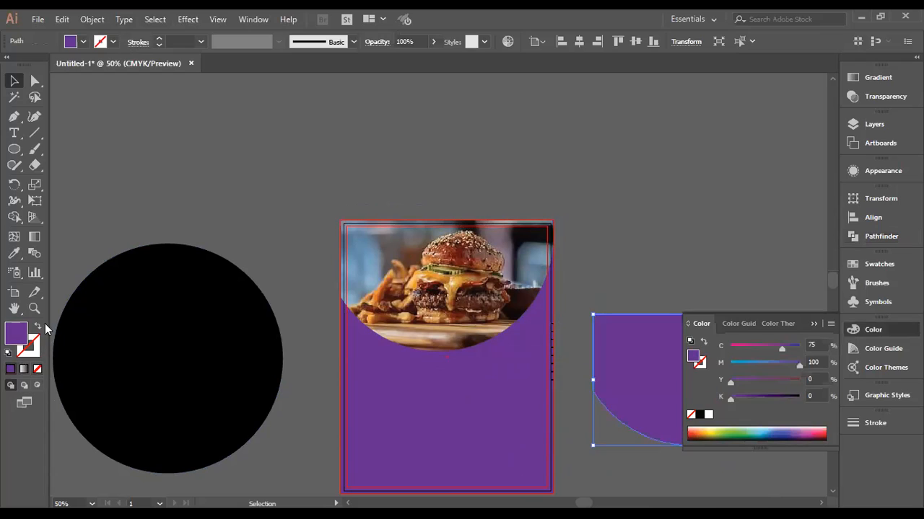
{"action": "left_click", "coordinate": [37, 329]}
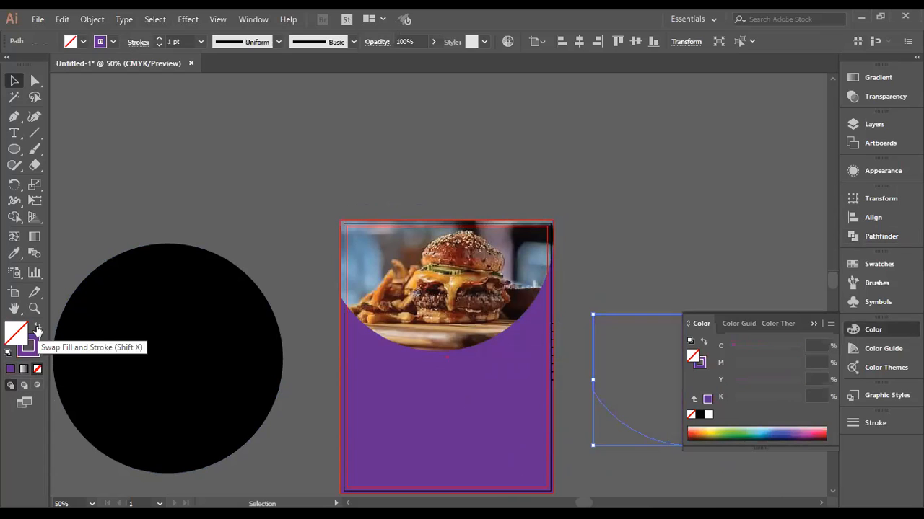
{"action": "left_click", "coordinate": [812, 324]}
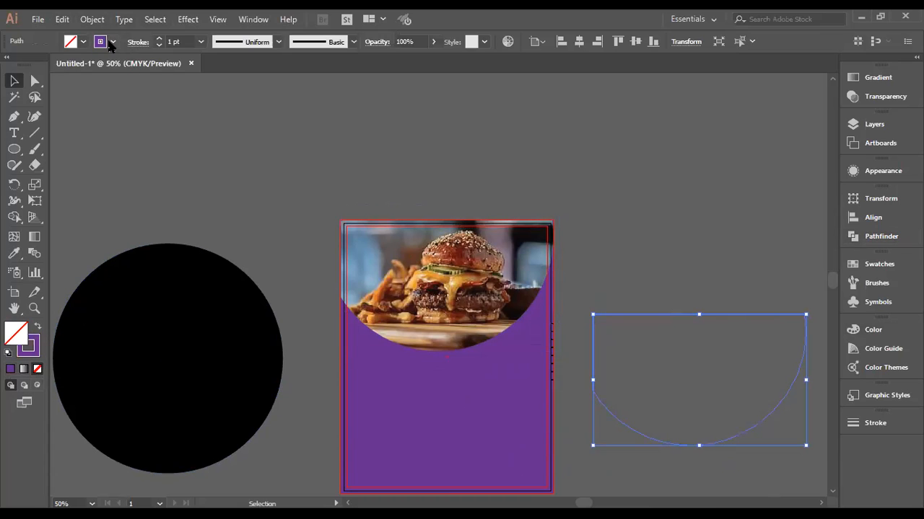
{"action": "left_click", "coordinate": [112, 42]}
{"action": "left_click", "coordinate": [27, 65]}
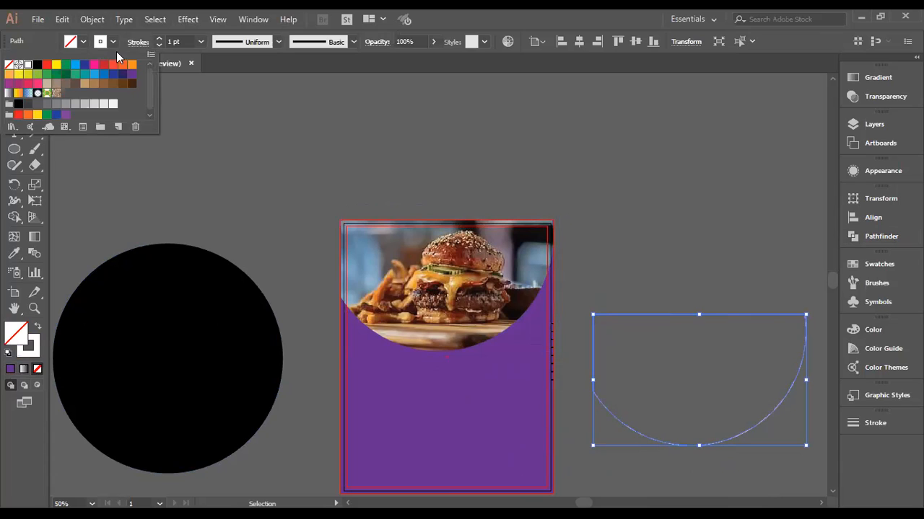
{"action": "left_click", "coordinate": [159, 37]}
{"action": "left_click", "coordinate": [159, 39]}
{"action": "left_click", "coordinate": [160, 39]}
{"action": "left_click", "coordinate": [159, 38]}
{"action": "left_click", "coordinate": [160, 38]}
{"action": "left_click", "coordinate": [643, 205]}
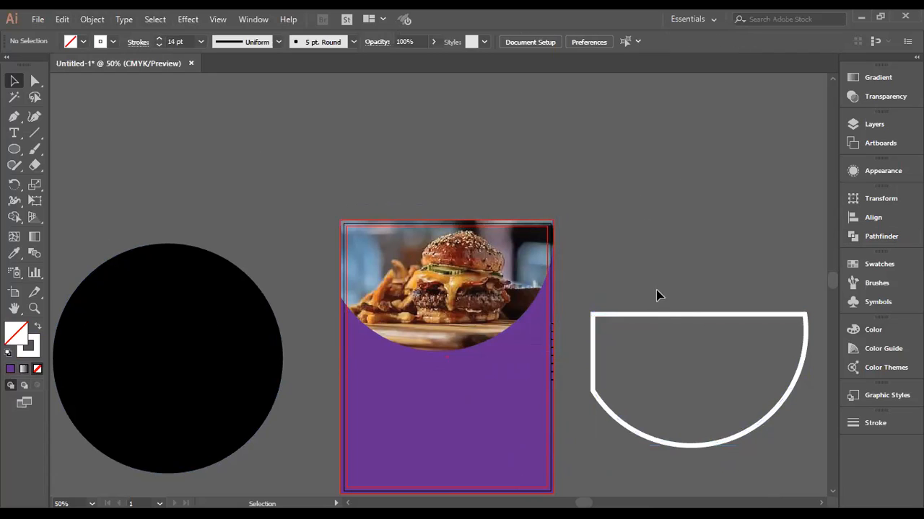
Place the white outline over the masked burger photo's edge and delete its upper-left corner anchor point, leaving only the arc
{"action": "left_click_drag", "start_coordinate": [664, 315], "coordinate": [408, 218]}
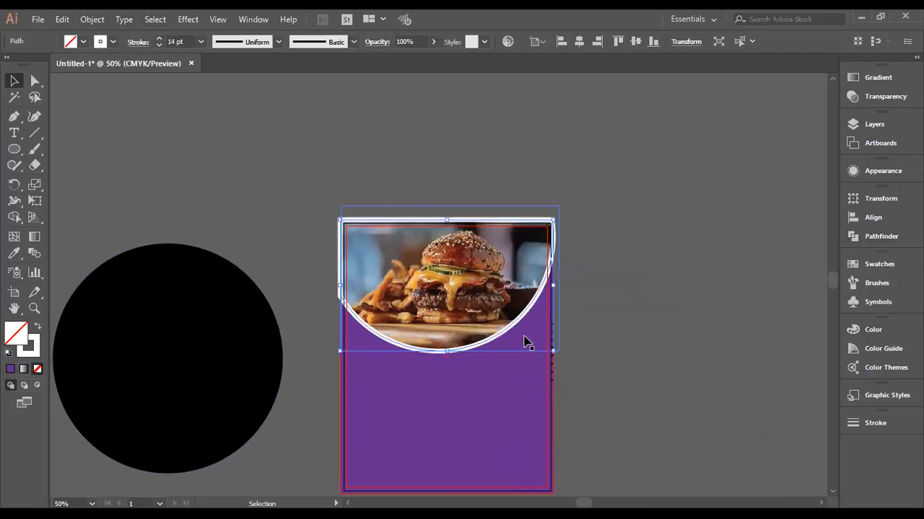
{"action": "left_click", "coordinate": [647, 335]}
{"action": "key", "text": "ctrl+plus"}
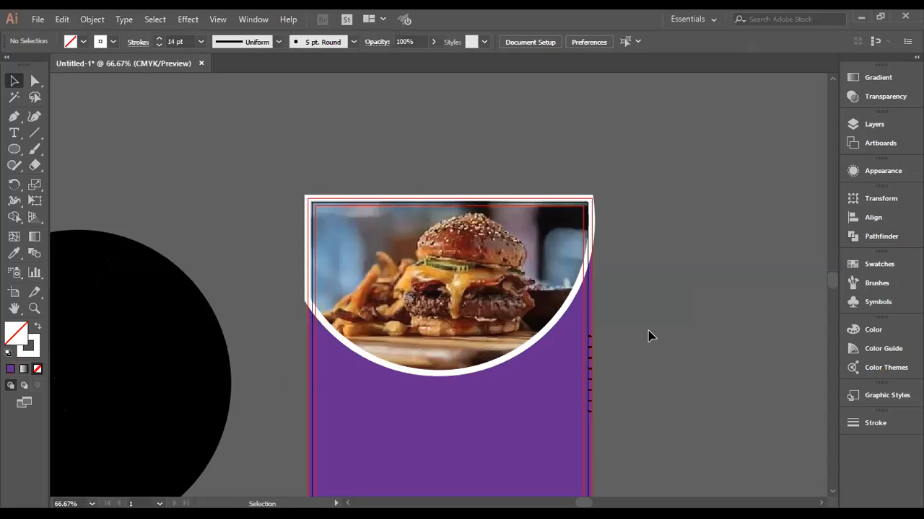
{"action": "left_click", "coordinate": [34, 80]}
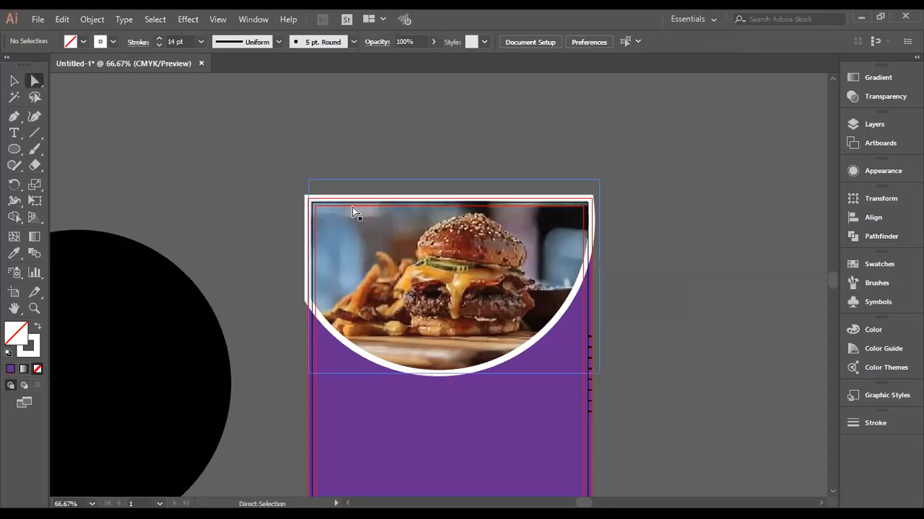
{"action": "left_click_drag", "start_coordinate": [298, 190], "coordinate": [314, 207]}
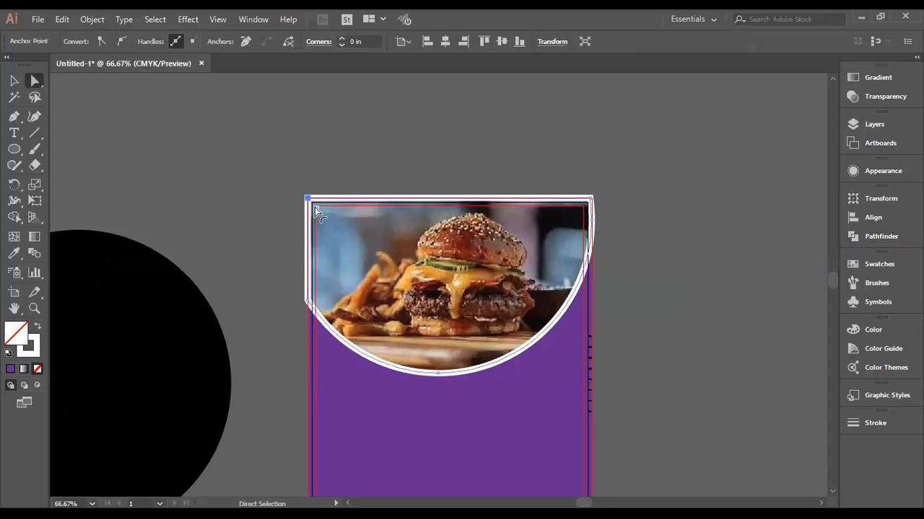
{"action": "key", "text": "Delete"}
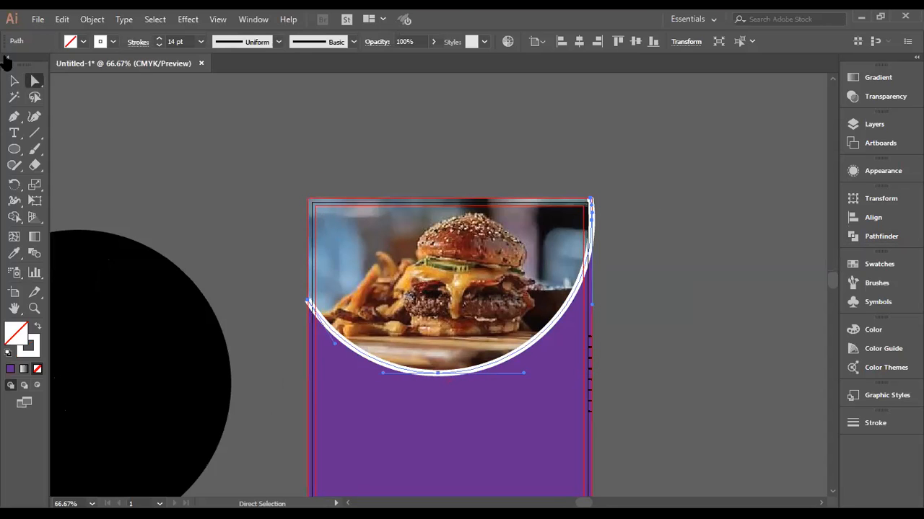
{"action": "left_click", "coordinate": [14, 81]}
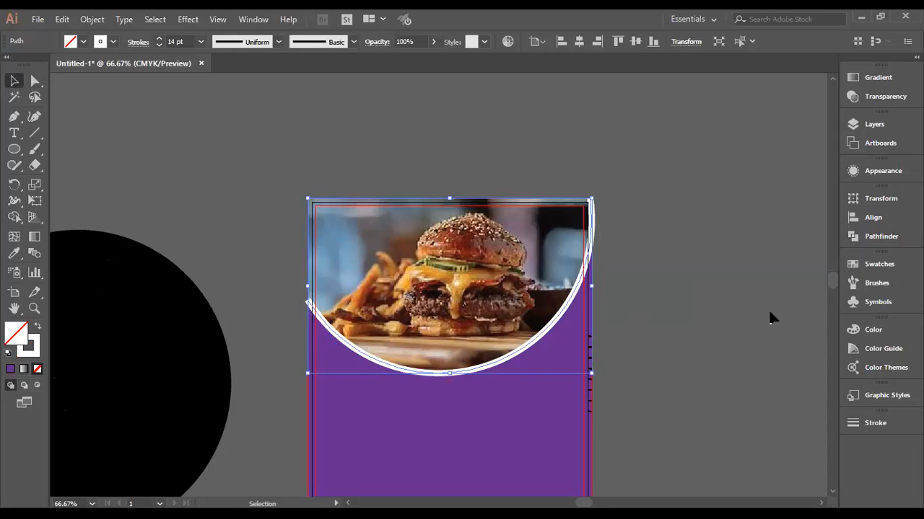
{"action": "left_click", "coordinate": [495, 386]}
{"action": "left_click", "coordinate": [433, 376]}
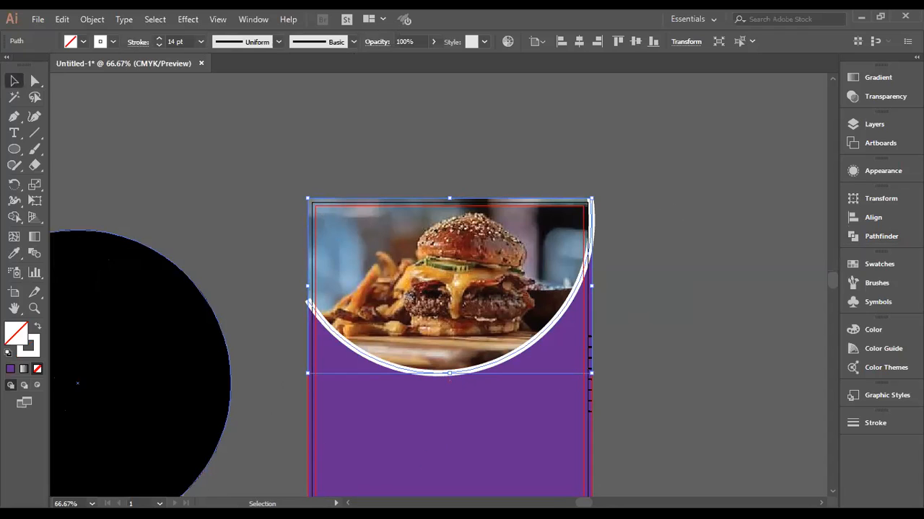
{"action": "left_click", "coordinate": [278, 260]}
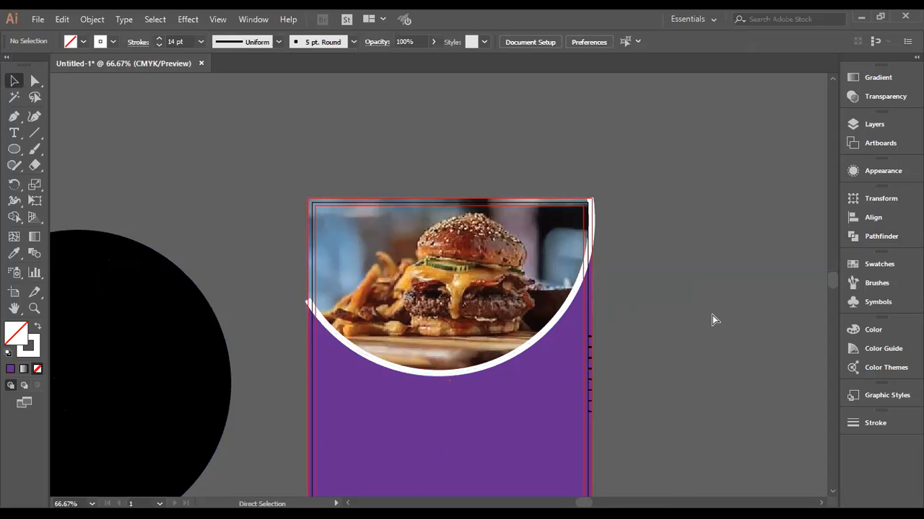
{"action": "key", "text": "ctrl+minus"}
{"action": "scroll", "coordinate": [553, 320], "scroll_direction": "down", "scroll_amount": 3}
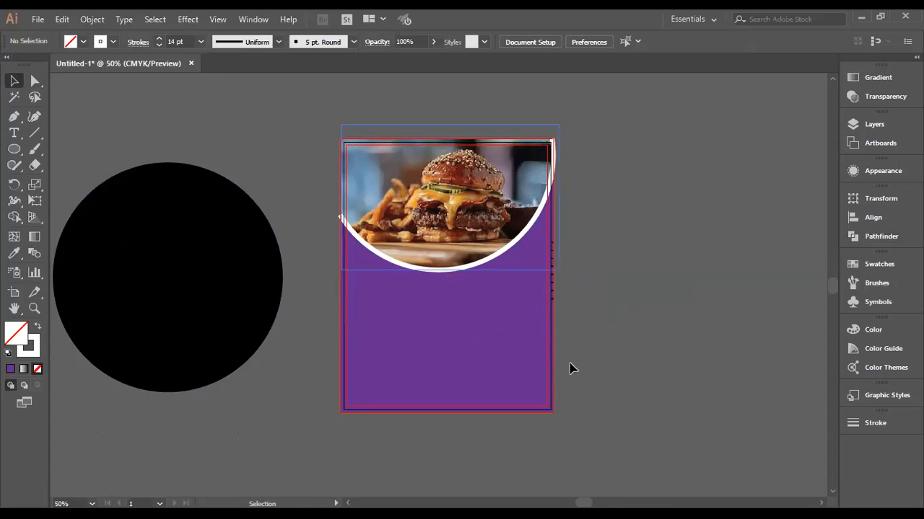
{"action": "left_click", "coordinate": [245, 330]}
{"action": "left_click", "coordinate": [203, 461]}
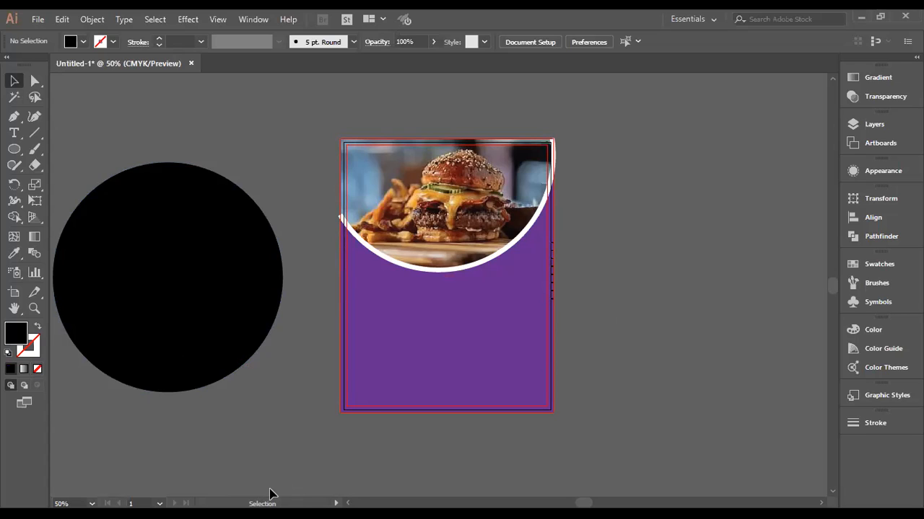
{"action": "left_click", "coordinate": [488, 265]}
{"action": "left_click", "coordinate": [613, 267]}
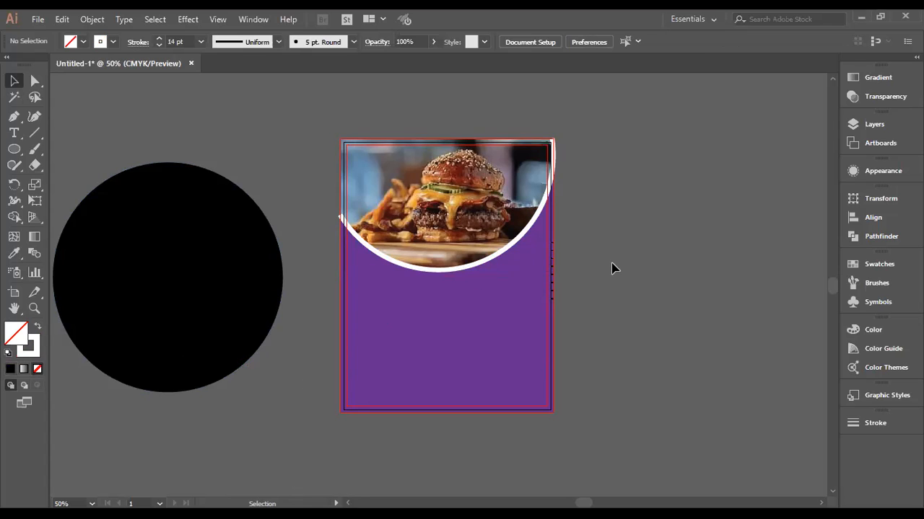
Expand the white arc's stroke below the burger photo into a filled shape
{"action": "left_click", "coordinate": [478, 270]}
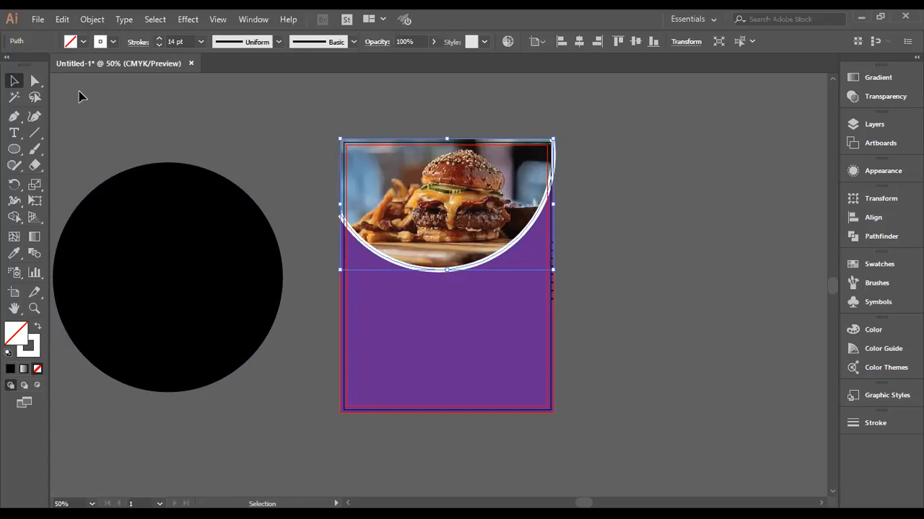
{"action": "left_click", "coordinate": [92, 20]}
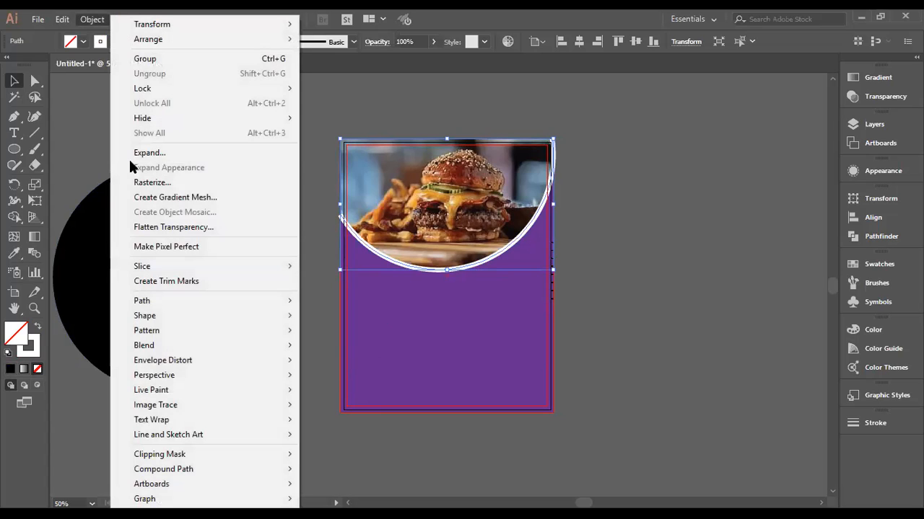
{"action": "left_click", "coordinate": [166, 156]}
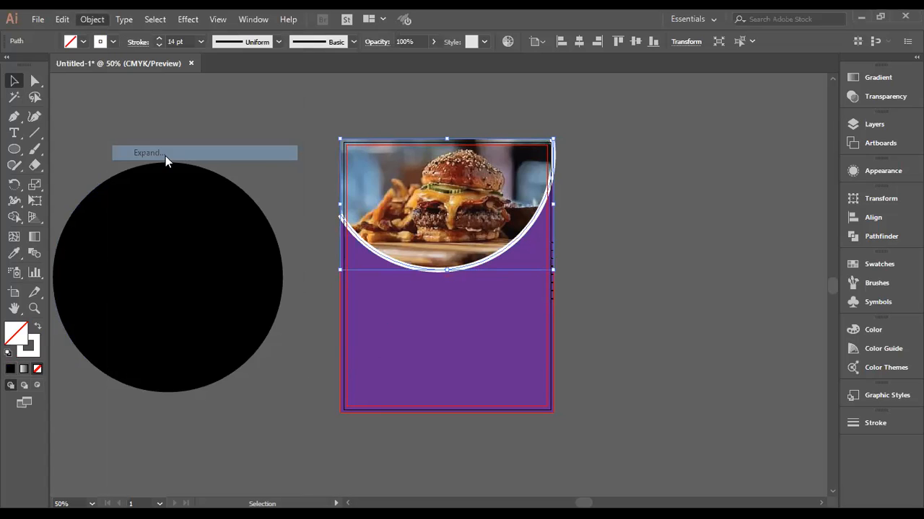
{"action": "left_click", "coordinate": [438, 337]}
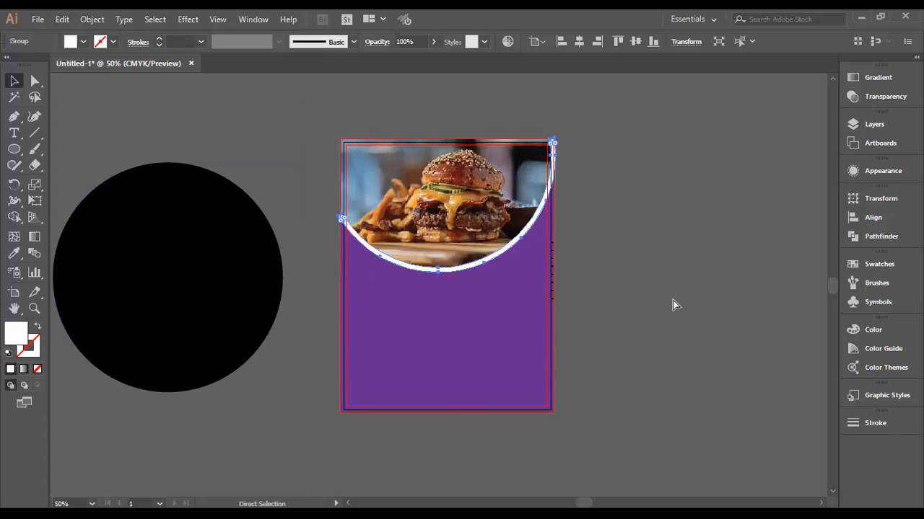
Select the anchor points on the white arc's outer edge and move them down together to thicken the band
{"action": "key", "text": "ctrl+equal"}
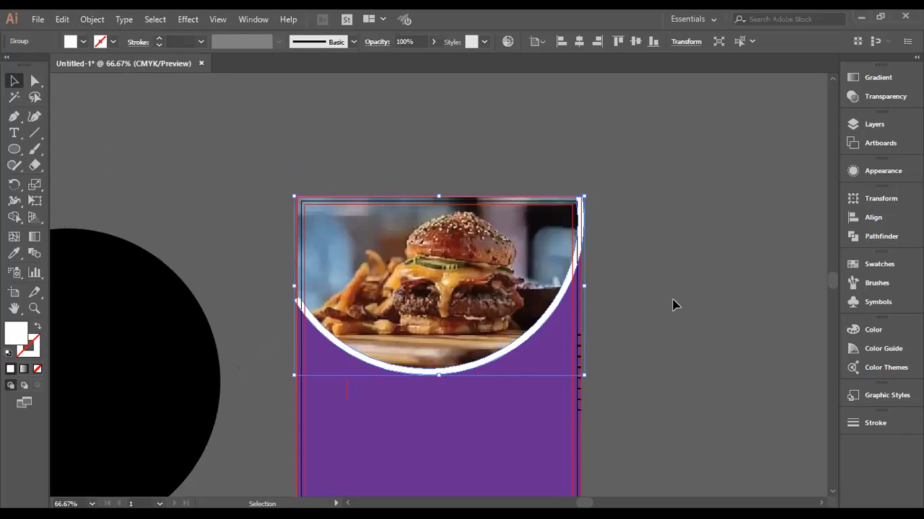
{"action": "key", "text": "ctrl+equal"}
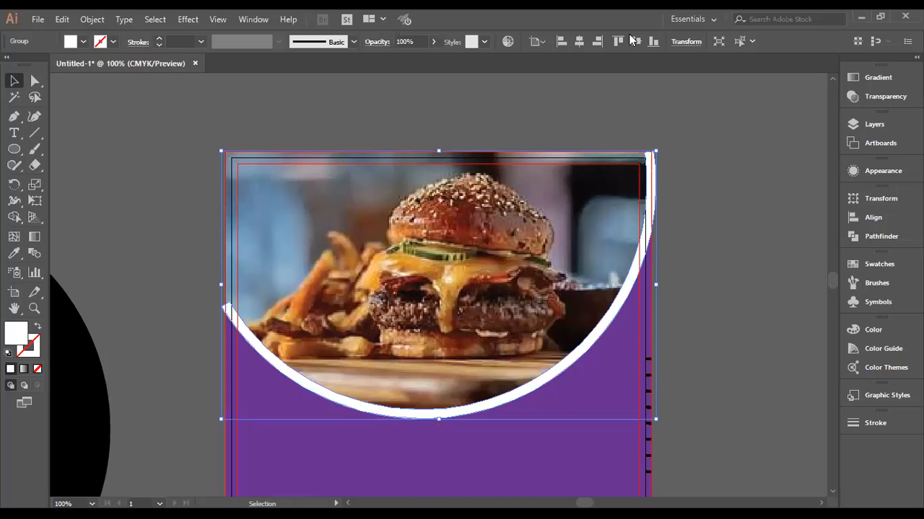
{"action": "key", "text": "a"}
{"action": "left_click_drag", "start_coordinate": [222, 313], "coordinate": [222, 355]}
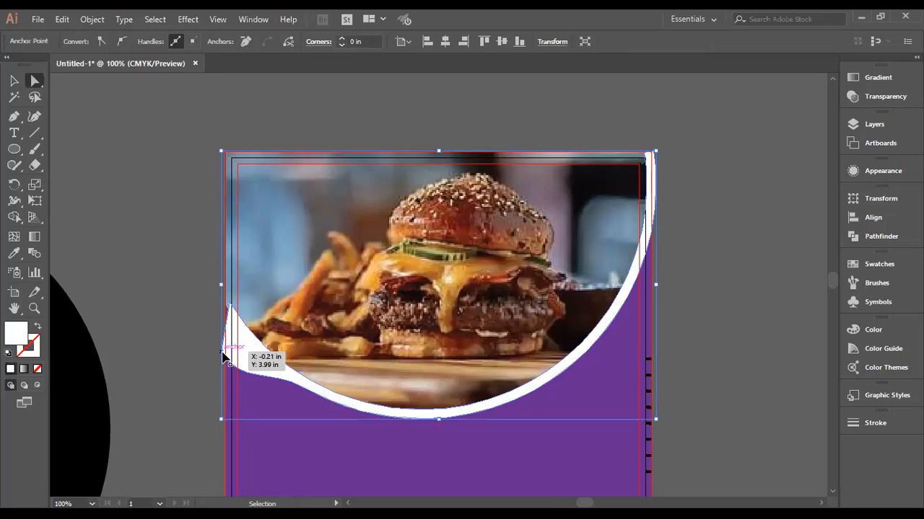
{"action": "left_click", "coordinate": [302, 391]}
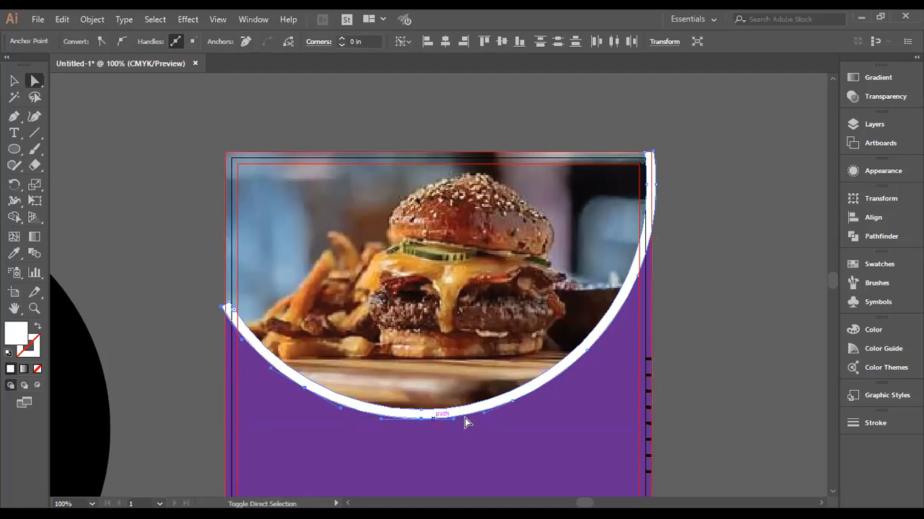
{"action": "left_click", "coordinate": [512, 403]}
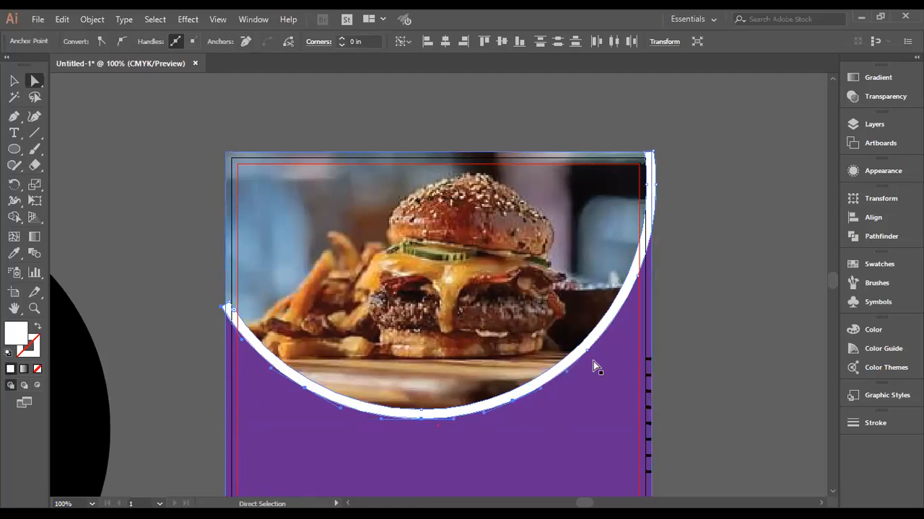
{"action": "key", "text": "ctrl"}
{"action": "left_click_drag", "start_coordinate": [587, 355], "coordinate": [586, 407]}
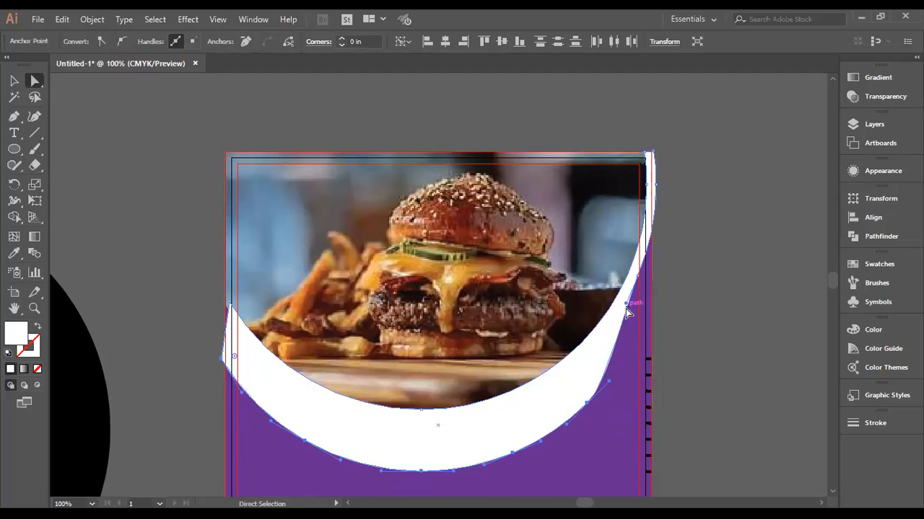
Raise the white band's outer edge slightly and lower the upper-right outer anchor point to smooth the taper, then deselect
{"action": "left_click", "coordinate": [425, 474]}
{"action": "left_click_drag", "start_coordinate": [425, 473], "coordinate": [418, 447]}
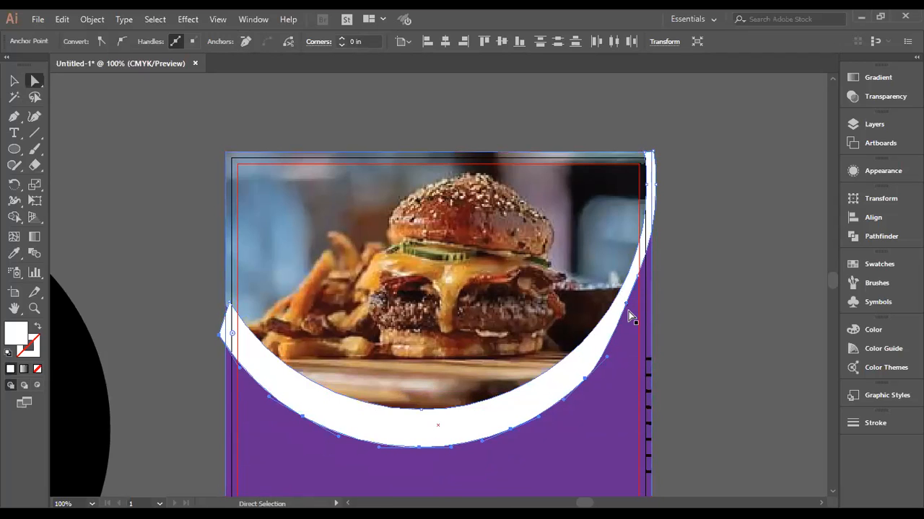
{"action": "left_click_drag", "start_coordinate": [625, 306], "coordinate": [627, 330]}
{"action": "left_click", "coordinate": [684, 286]}
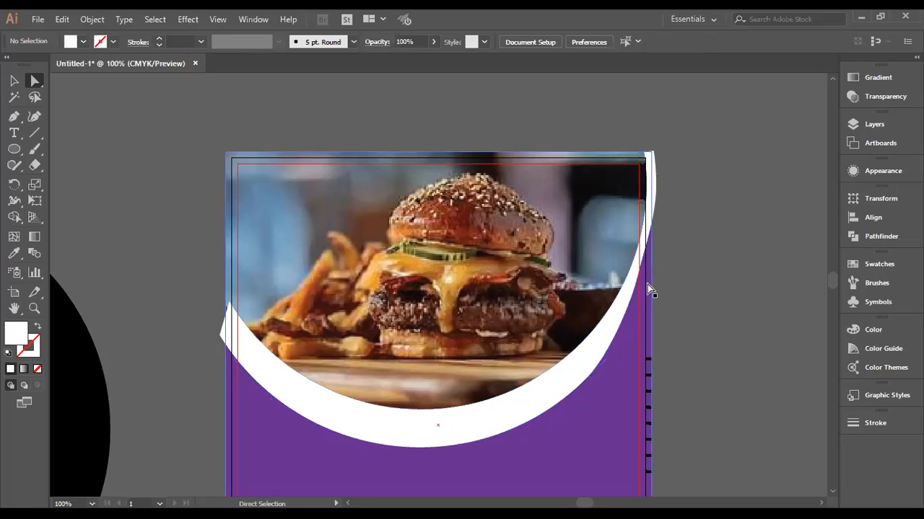
Shift the anchor point on the white band's outer right edge slightly outward to X 8.3762 in and deselect the band
{"action": "left_click", "coordinate": [643, 278]}
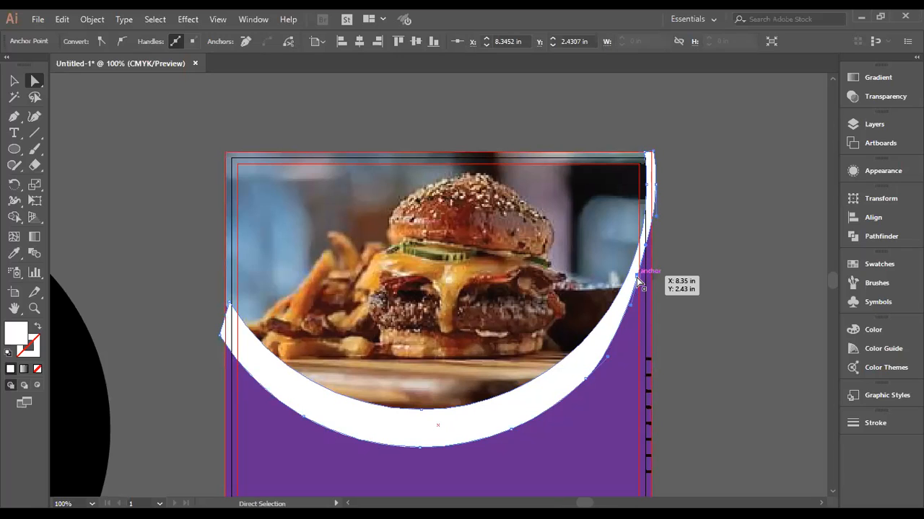
{"action": "left_click", "coordinate": [656, 312]}
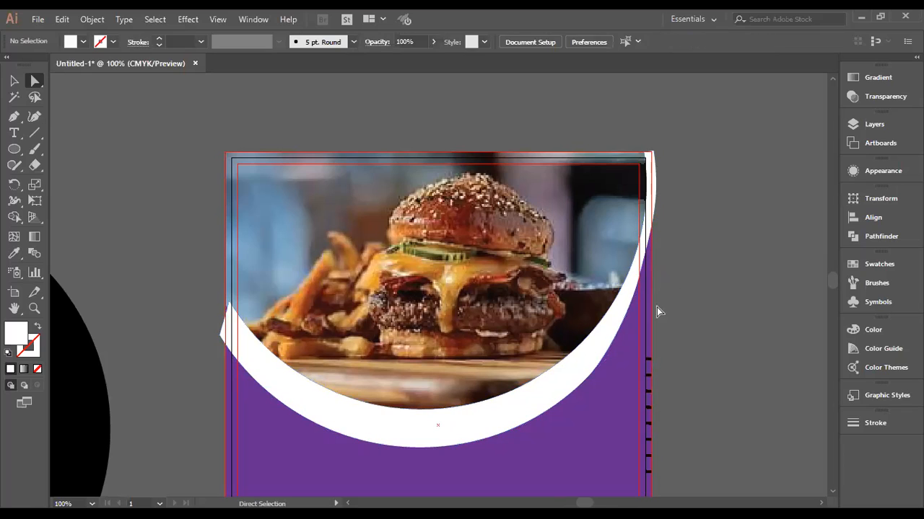
{"action": "left_click", "coordinate": [612, 345]}
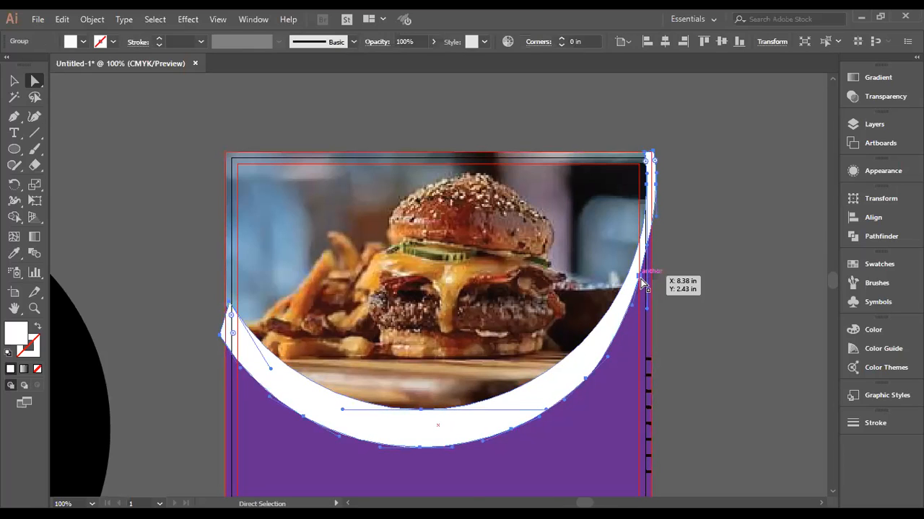
{"action": "left_click", "coordinate": [641, 281]}
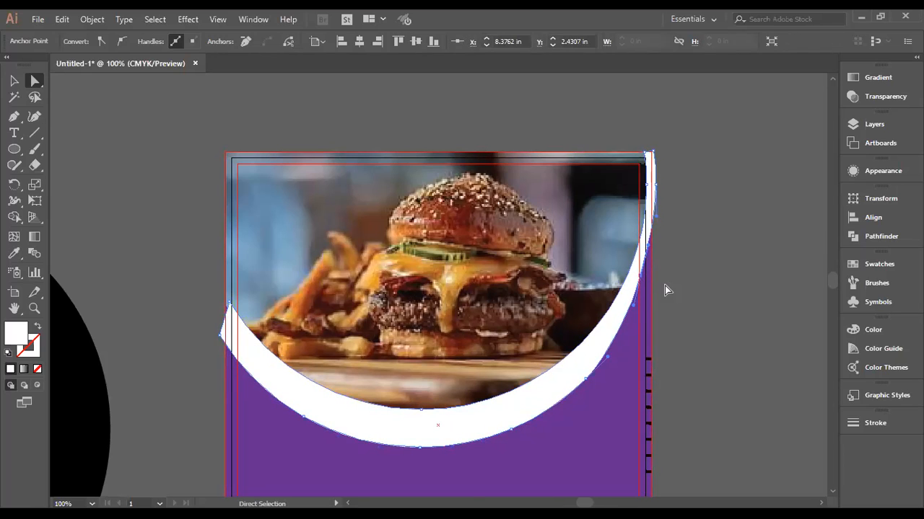
{"action": "left_click", "coordinate": [261, 431]}
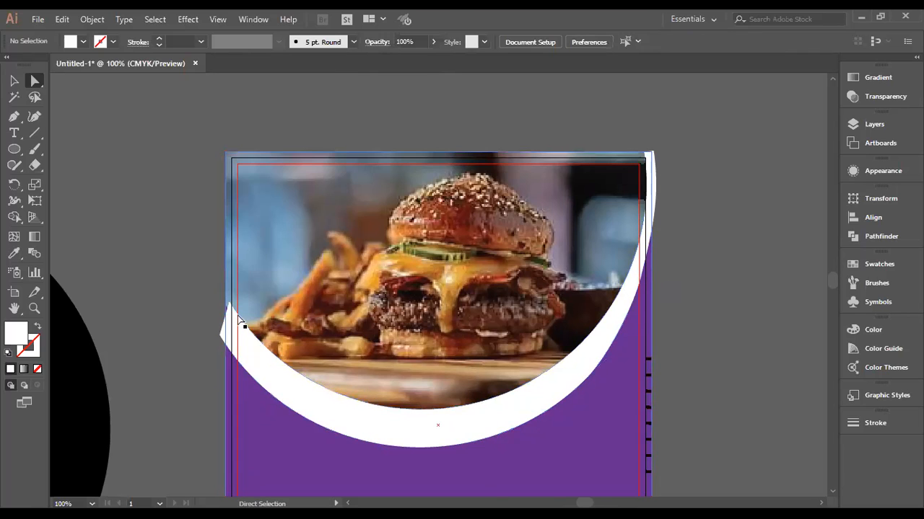
Move the two corner anchor points at the white band's left end onto the page's left bleed edge
{"action": "left_click", "coordinate": [231, 309]}
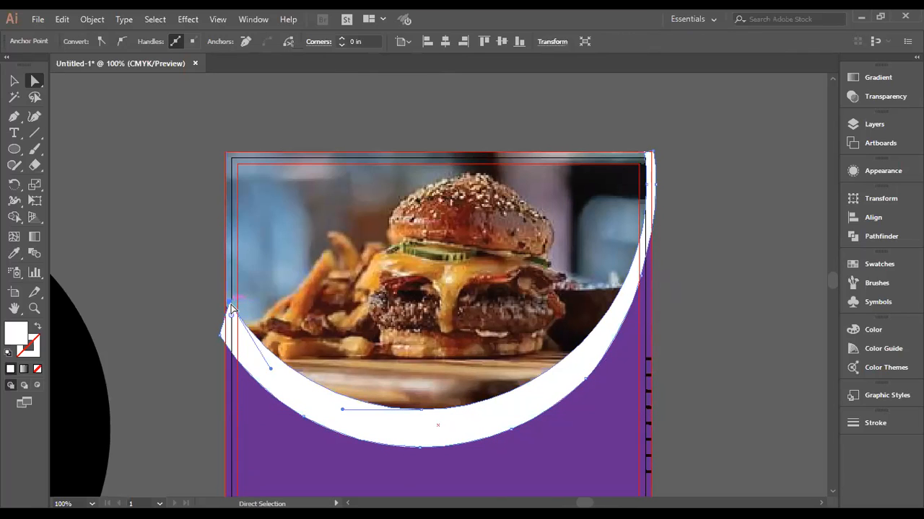
{"action": "left_click_drag", "start_coordinate": [231, 308], "coordinate": [224, 341]}
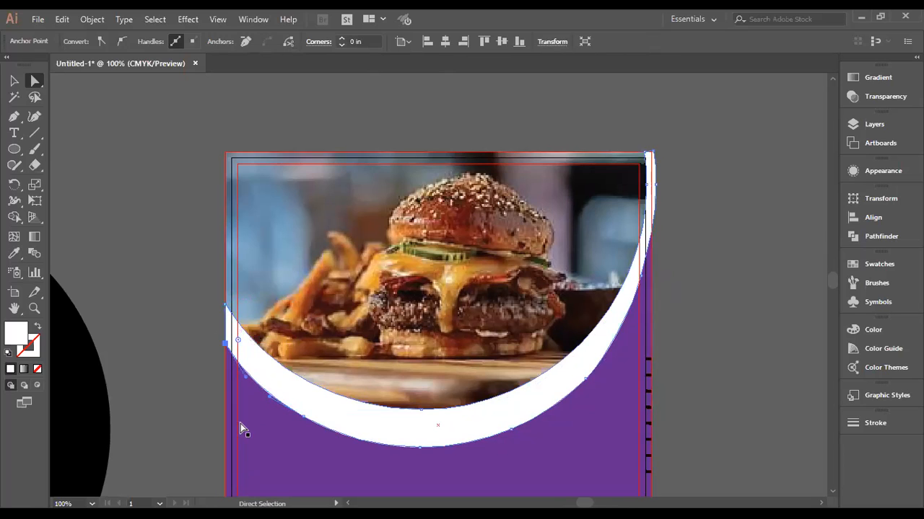
{"action": "left_click", "coordinate": [203, 368]}
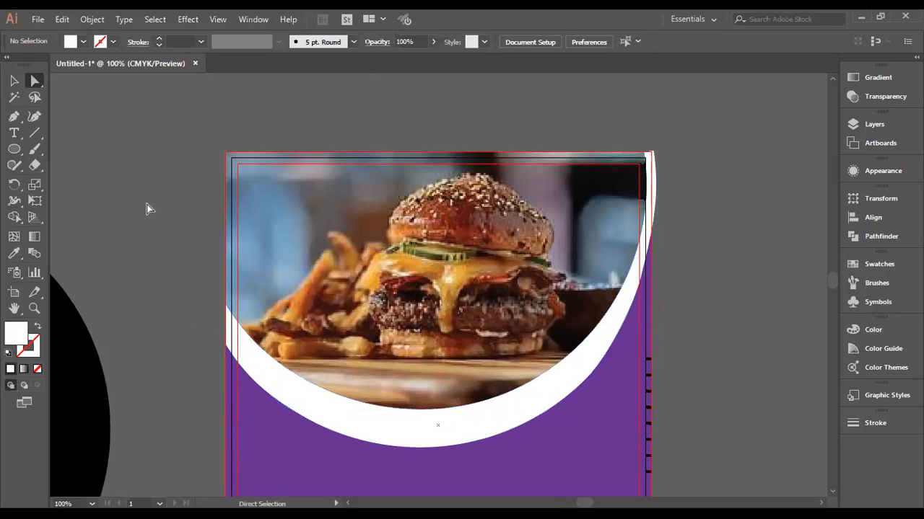
Adjust the direction handle of the white band's lower-right outer anchor point to smooth the curve, then check the band's shape
{"action": "left_click", "coordinate": [594, 369]}
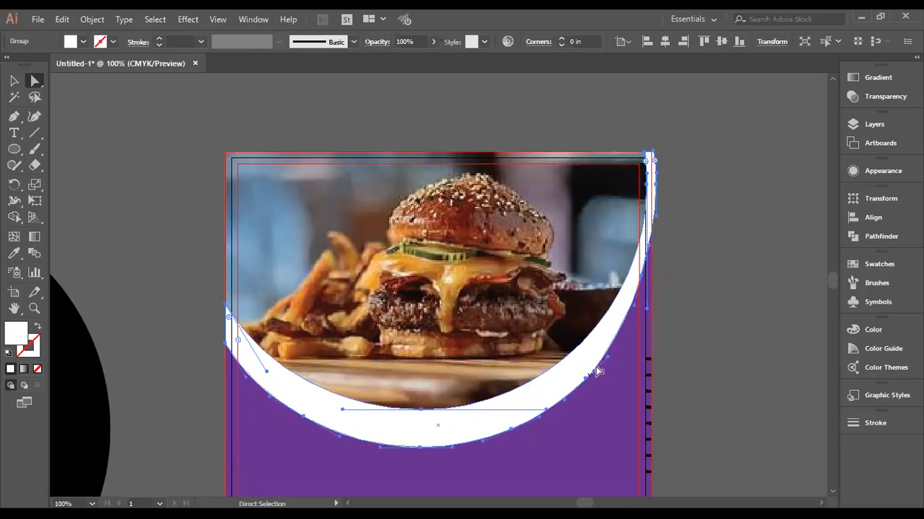
{"action": "left_click_drag", "start_coordinate": [606, 362], "coordinate": [614, 347]}
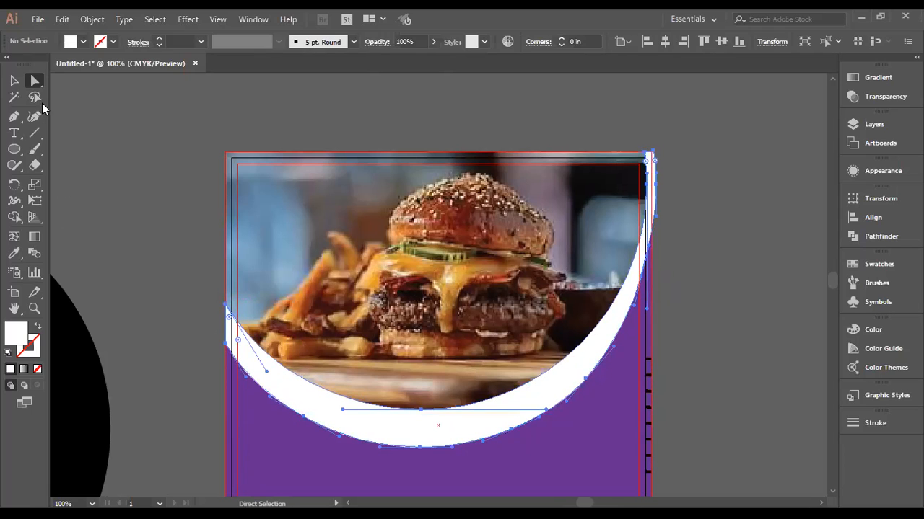
{"action": "left_click", "coordinate": [13, 81]}
{"action": "left_click", "coordinate": [166, 281]}
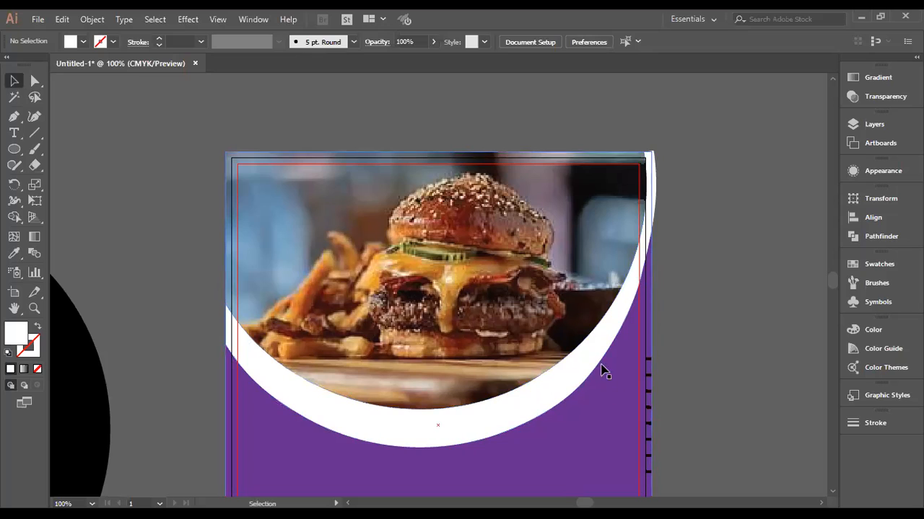
{"action": "left_click", "coordinate": [579, 357]}
{"action": "left_click", "coordinate": [700, 351]}
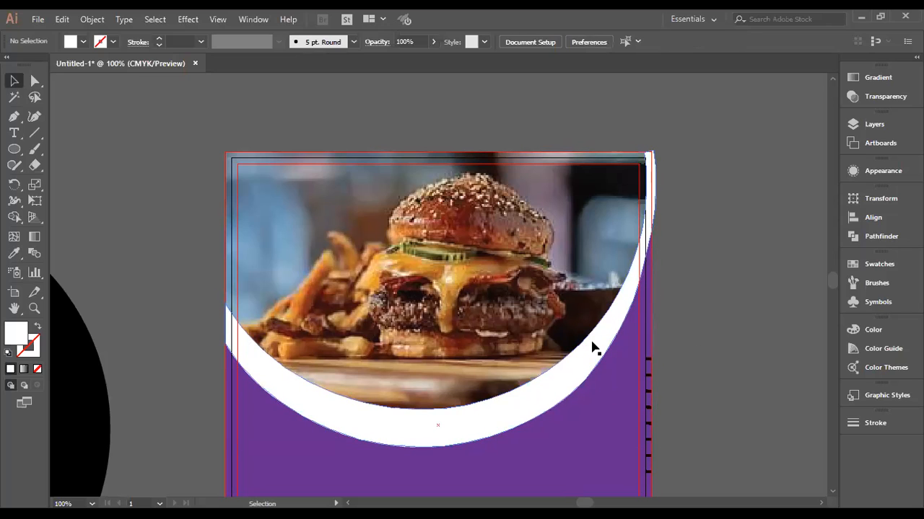
{"action": "left_click", "coordinate": [595, 352]}
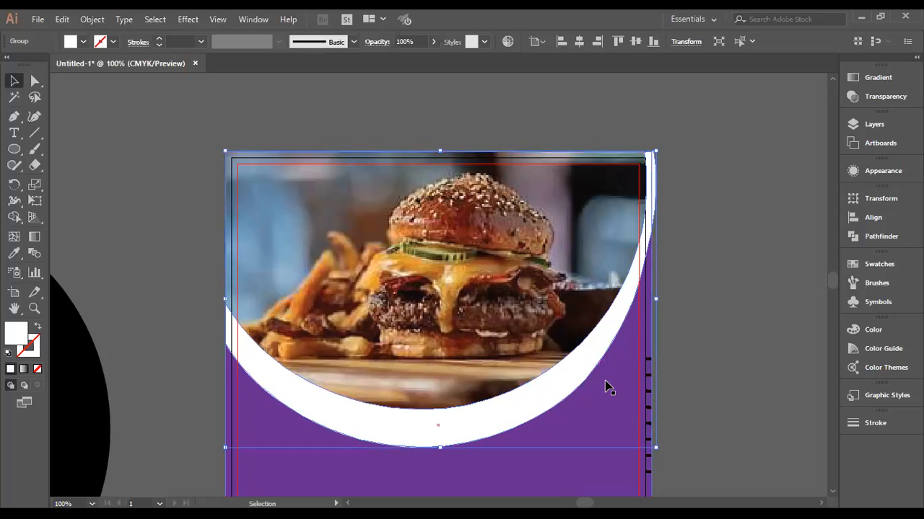
{"action": "scroll", "coordinate": [604, 386], "scroll_direction": "down", "scroll_amount": 1}
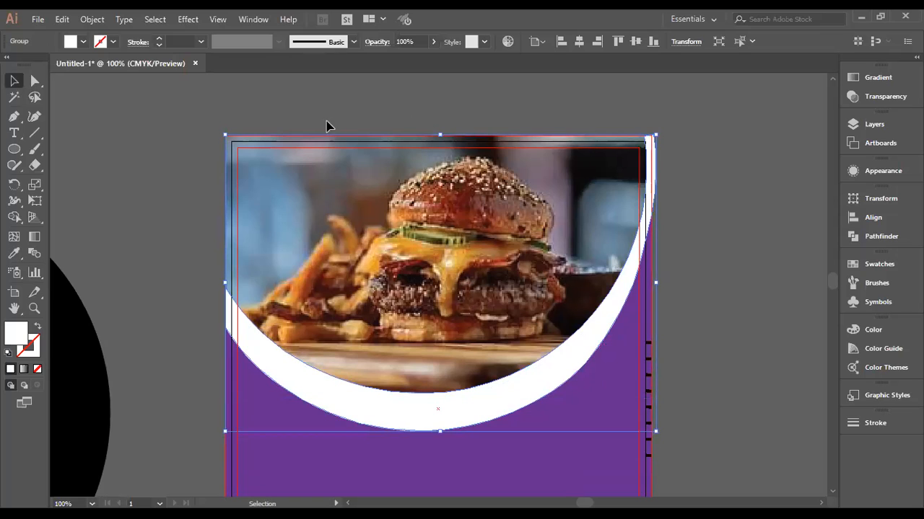
{"action": "left_click", "coordinate": [171, 180]}
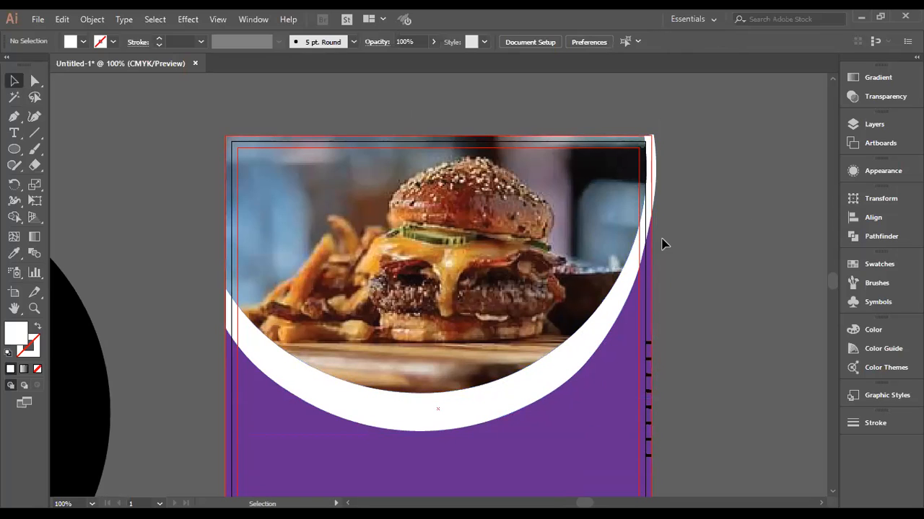
Pull the outer edge and outer top corner anchor points at the white band's upper-right end onto the right bleed edge
{"action": "left_click", "coordinate": [655, 182]}
{"action": "left_click", "coordinate": [34, 81]}
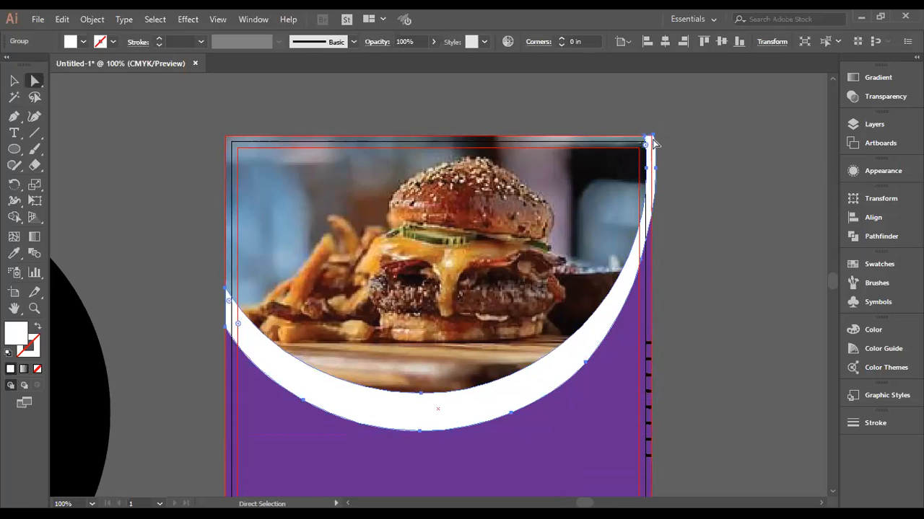
{"action": "key", "text": "v"}
{"action": "key", "text": "ctrl+equal"}
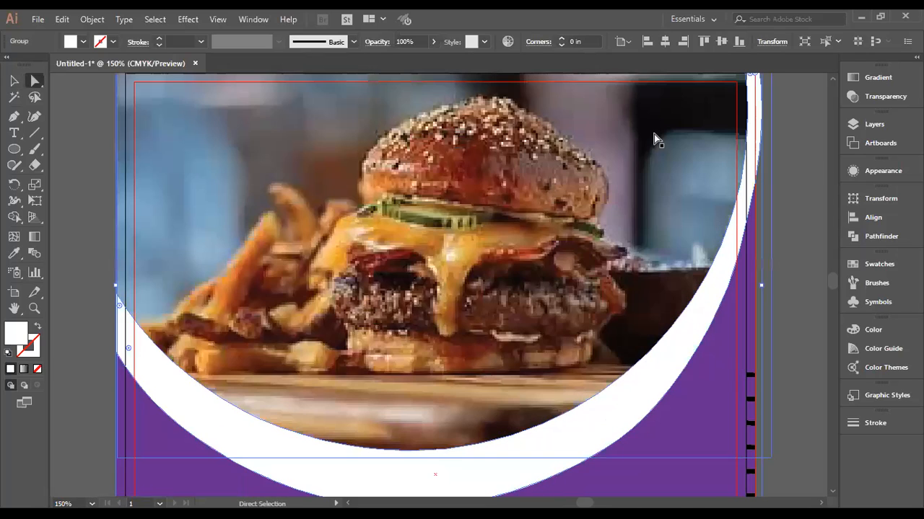
{"action": "left_click_drag", "start_coordinate": [697, 233], "coordinate": [676, 238]}
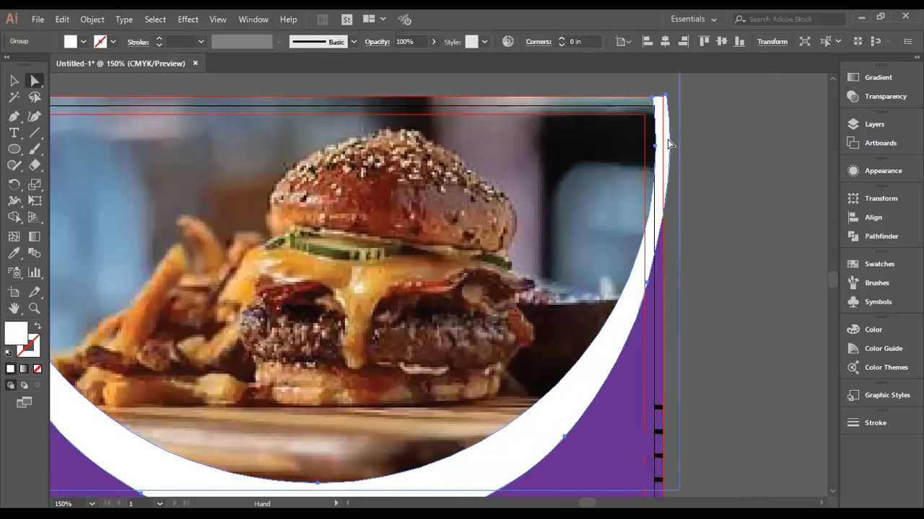
{"action": "left_click_drag", "start_coordinate": [670, 150], "coordinate": [662, 148]}
{"action": "left_click_drag", "start_coordinate": [669, 107], "coordinate": [665, 95]}
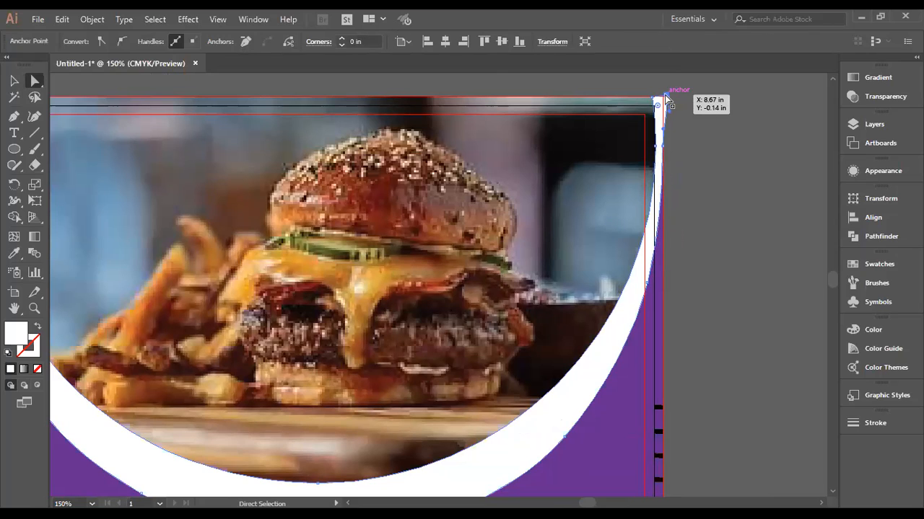
{"action": "left_click_drag", "start_coordinate": [662, 97], "coordinate": [663, 96]}
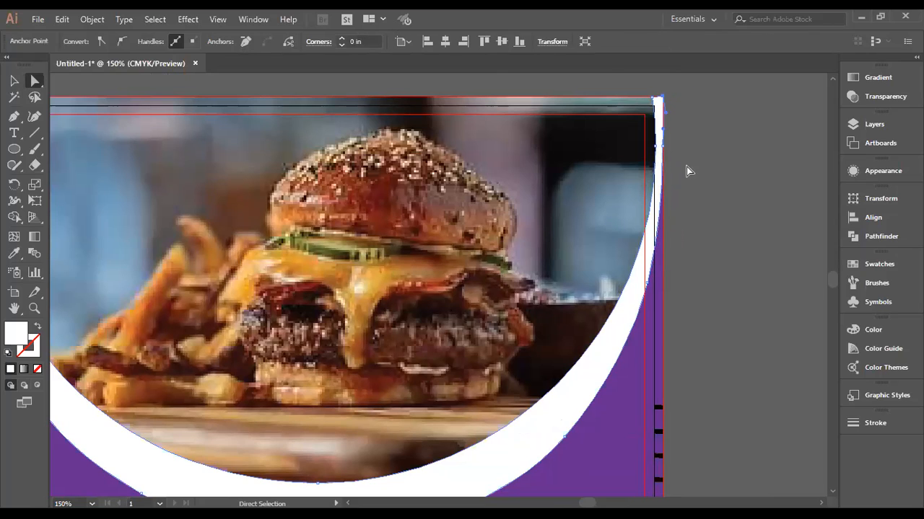
{"action": "left_click", "coordinate": [686, 171]}
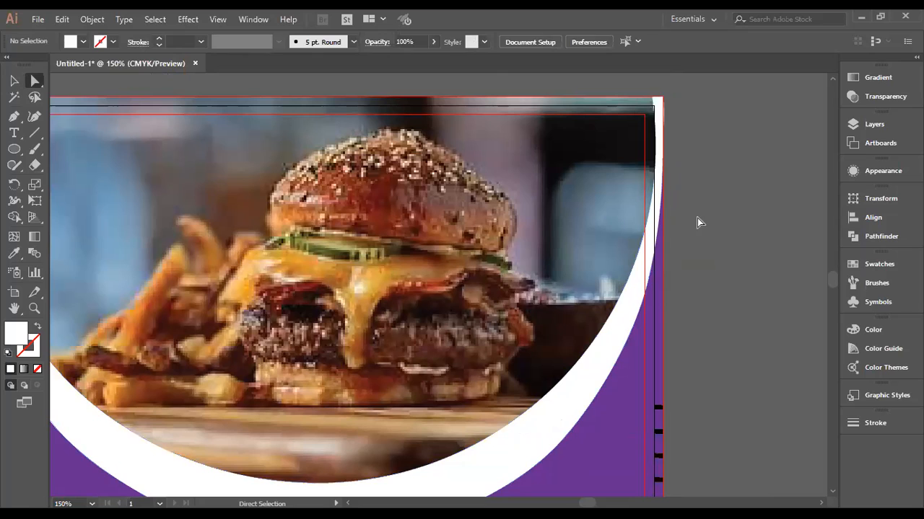
Nudge the inner top corner anchor point of the white band's upper-right end slightly right to narrow the tip
{"action": "left_click", "coordinate": [666, 117]}
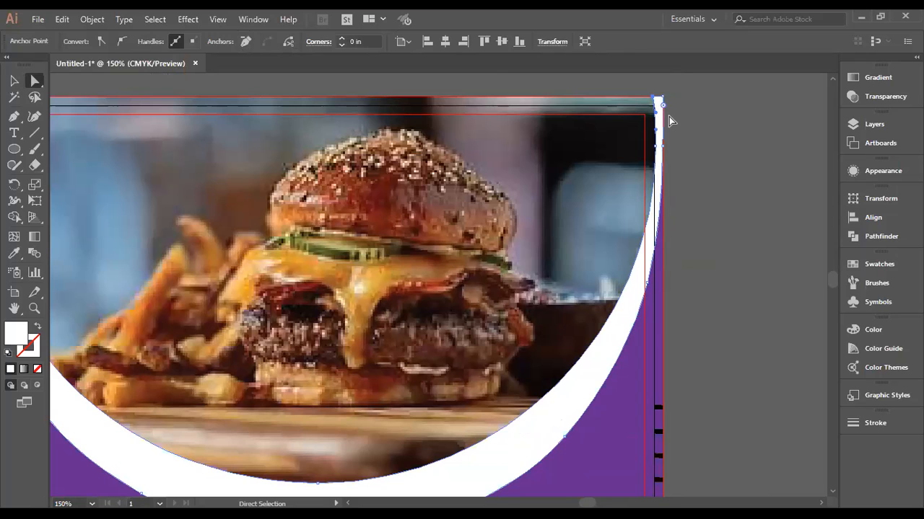
{"action": "key", "text": "Right"}
{"action": "left_click", "coordinate": [718, 197]}
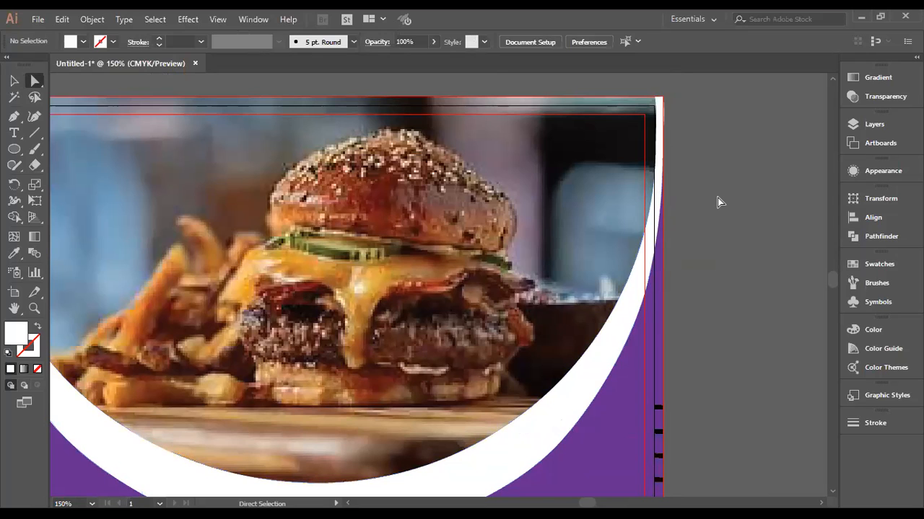
{"action": "left_click", "coordinate": [660, 100]}
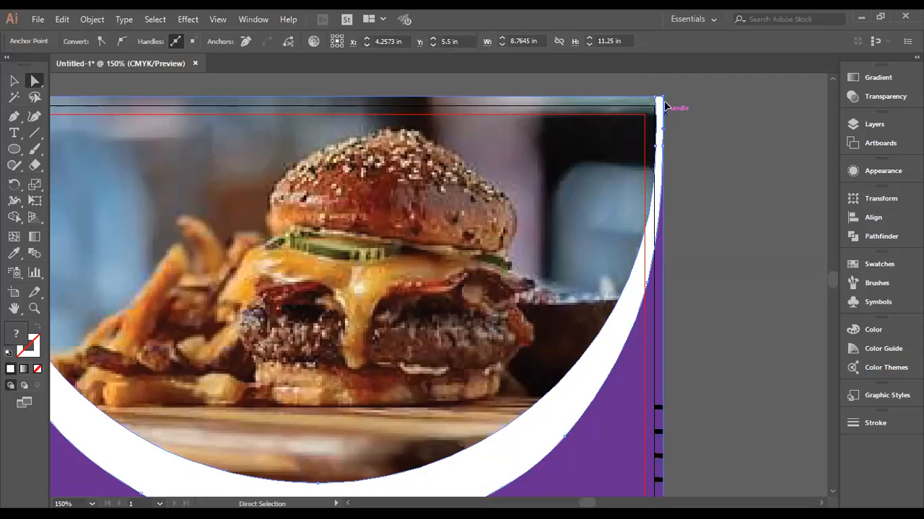
{"action": "left_click", "coordinate": [702, 188]}
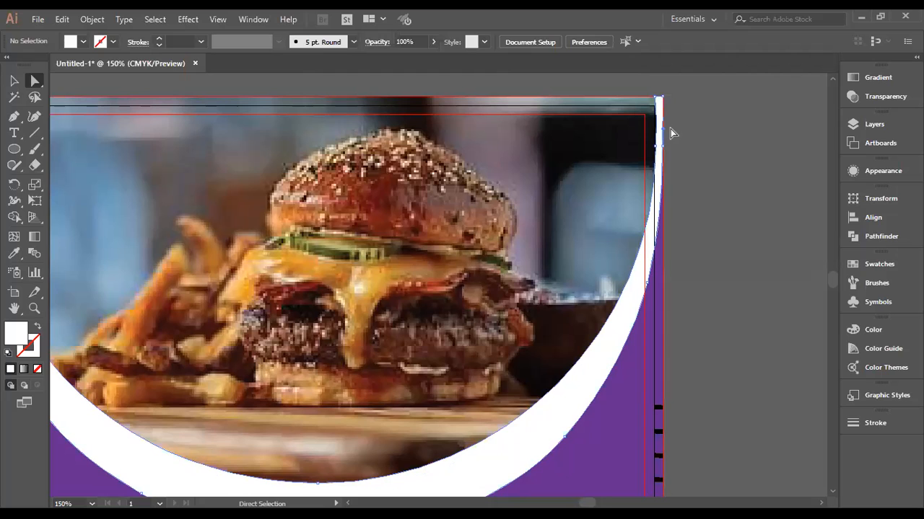
Examine the reshaped white band against the burger photo and purple background, ending with the whole page in view
{"action": "key", "text": "v"}
{"action": "key", "text": "ctrl+minus"}
{"action": "key", "text": "a"}
{"action": "scroll", "coordinate": [277, 407], "scroll_direction": "down", "scroll_amount": 3}
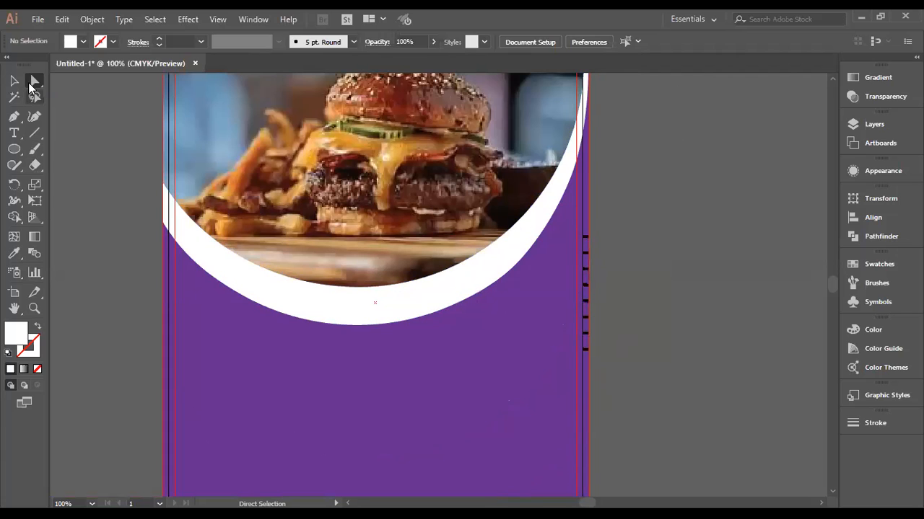
{"action": "left_click", "coordinate": [14, 81]}
{"action": "scroll", "coordinate": [325, 305], "scroll_direction": "up", "scroll_amount": 3}
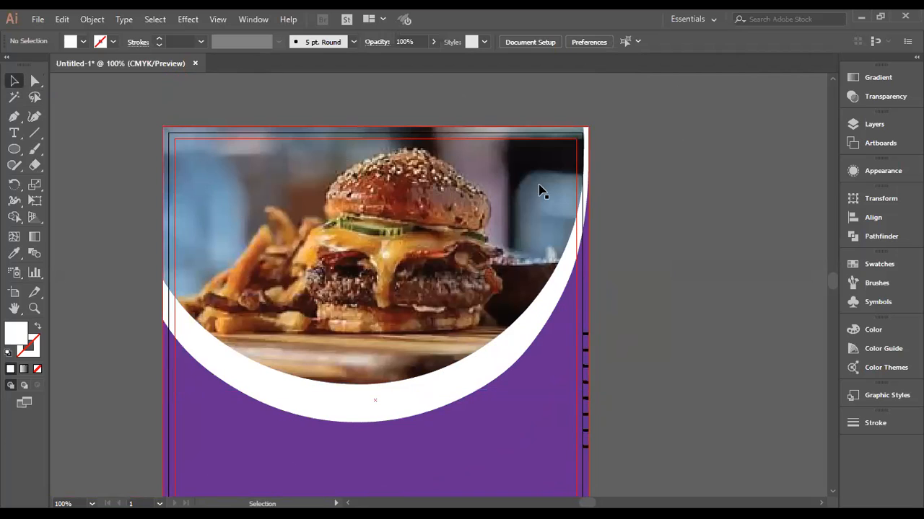
{"action": "scroll", "coordinate": [474, 322], "scroll_direction": "down", "scroll_amount": 2}
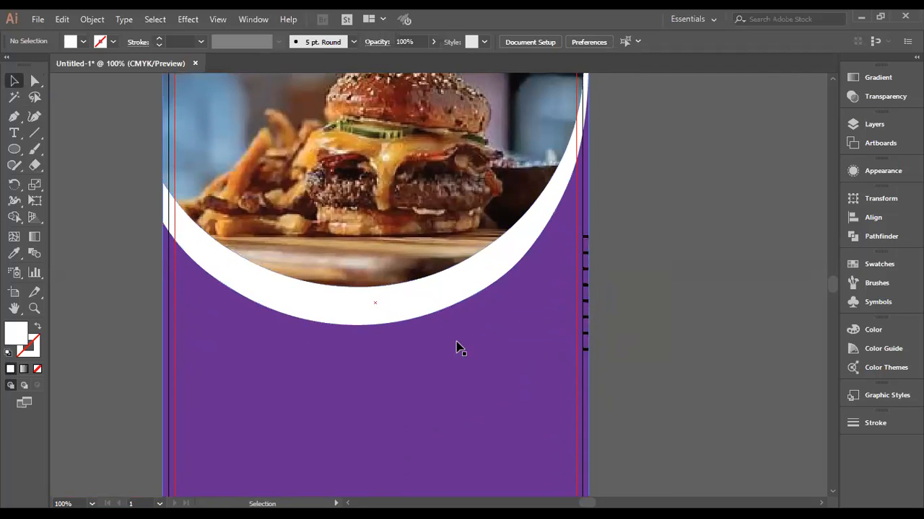
{"action": "scroll", "coordinate": [404, 340], "scroll_direction": "down", "scroll_amount": 1}
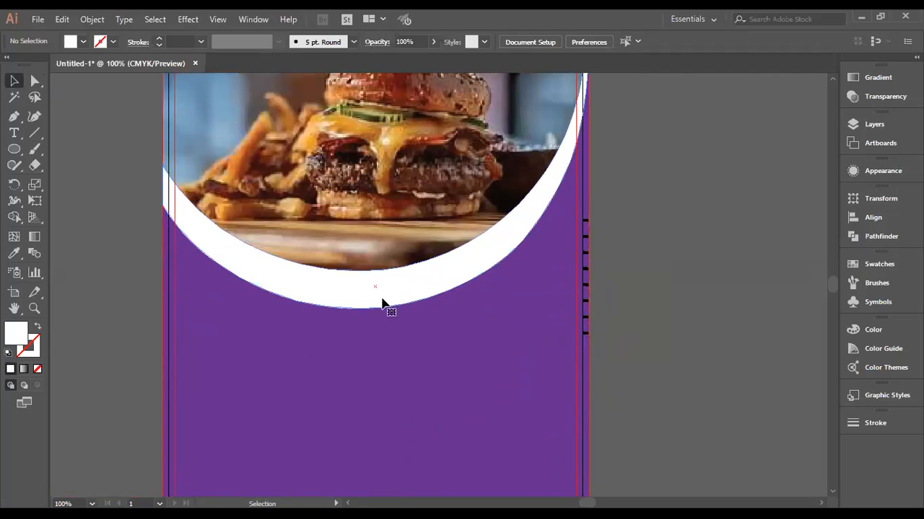
{"action": "left_click", "coordinate": [320, 471]}
{"action": "key", "text": "ctrl+0"}
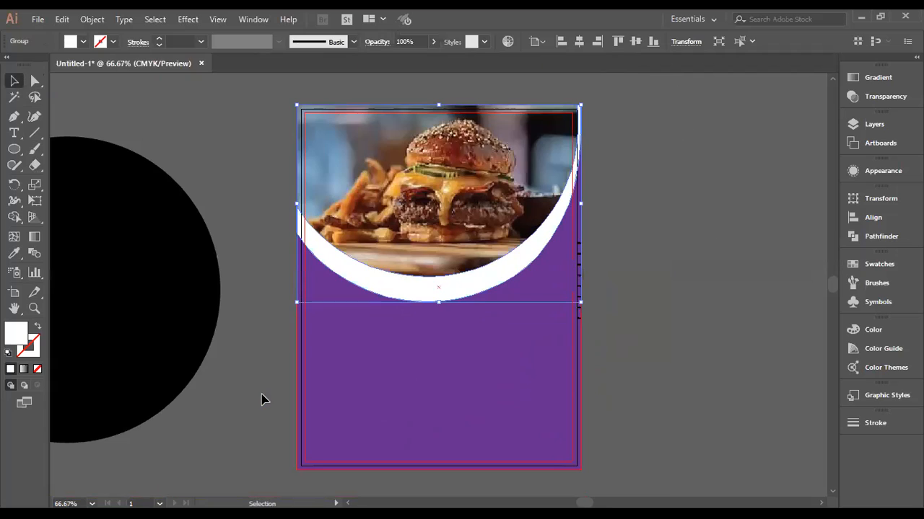
{"action": "left_click", "coordinate": [324, 399]}
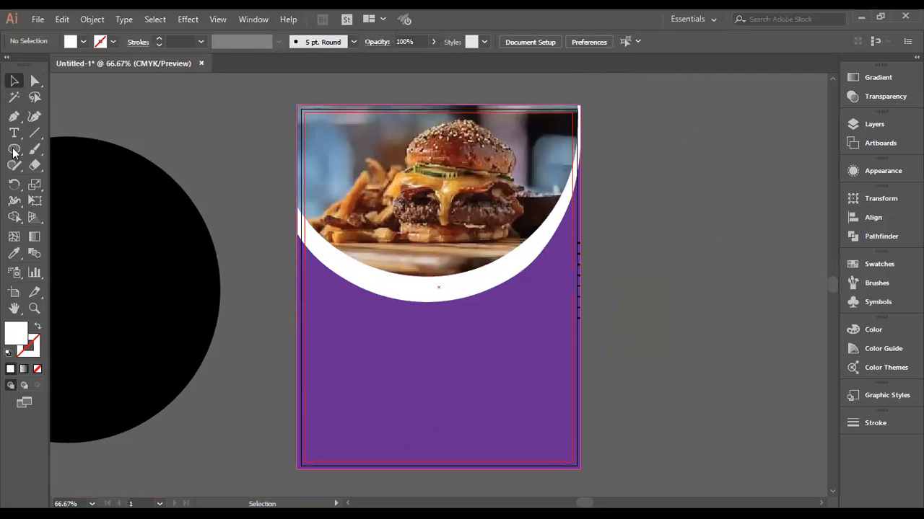
Draw a white hexagon with the Polygon tool and place it over the lower-left part of the burger photo and white band
{"action": "left_click_drag", "start_coordinate": [13, 152], "coordinate": [78, 197]}
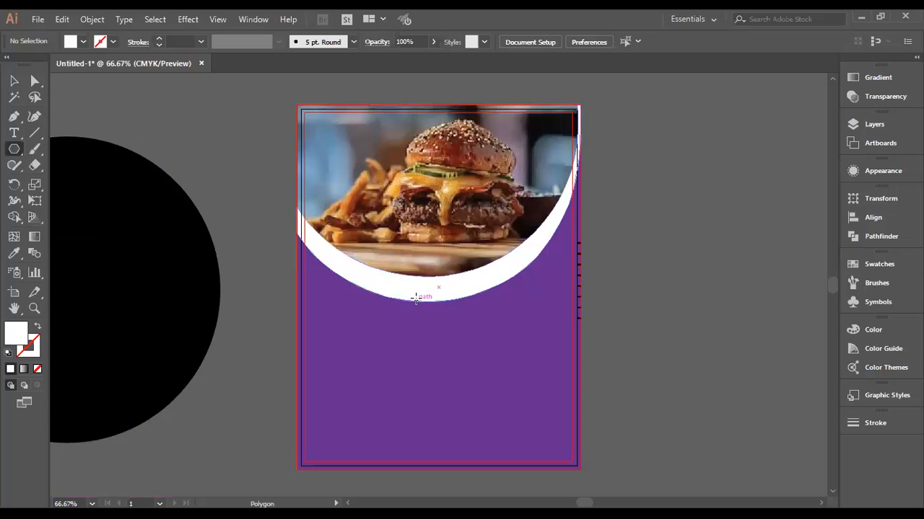
{"action": "left_click_drag", "start_coordinate": [677, 257], "coordinate": [705, 302]}
{"action": "left_click", "coordinate": [14, 81]}
{"action": "left_click", "coordinate": [717, 344]}
{"action": "left_click_drag", "start_coordinate": [670, 264], "coordinate": [354, 270]}
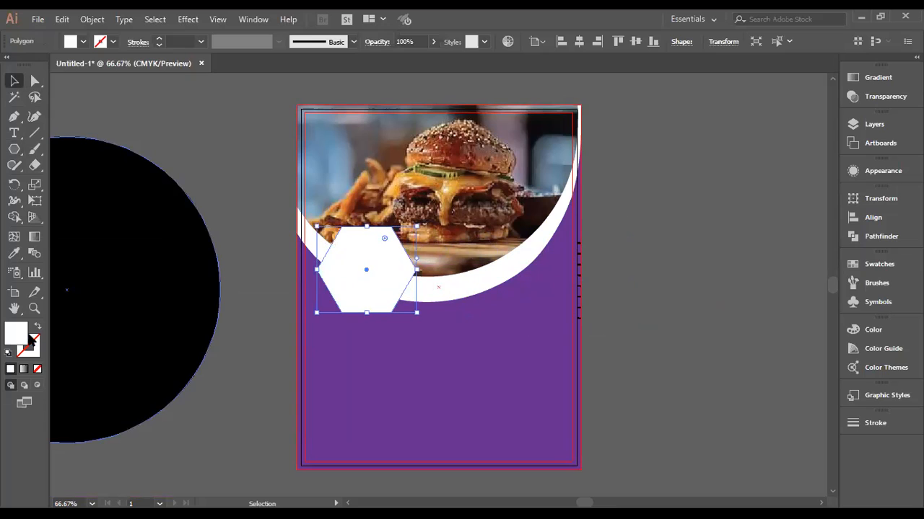
Give the white hexagon a 13 pt magenta-purple stroke
{"action": "left_click", "coordinate": [114, 41]}
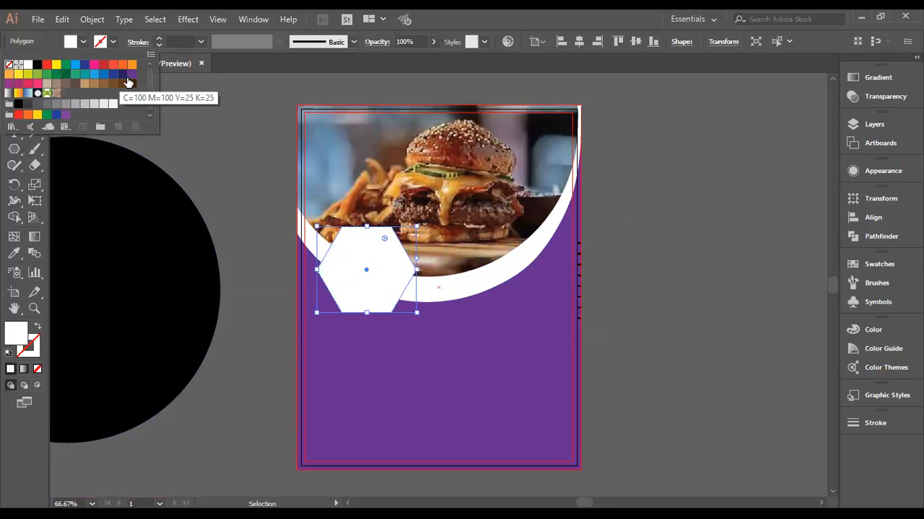
{"action": "left_click", "coordinate": [9, 83]}
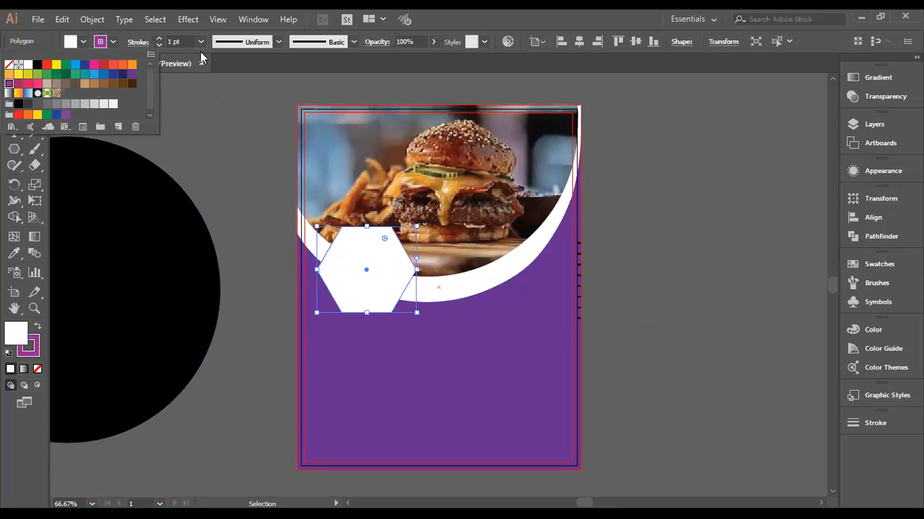
{"action": "left_click", "coordinate": [158, 38]}
{"action": "left_click", "coordinate": [158, 38]}
{"action": "left_click", "coordinate": [158, 38]}
{"action": "left_click", "coordinate": [260, 240]}
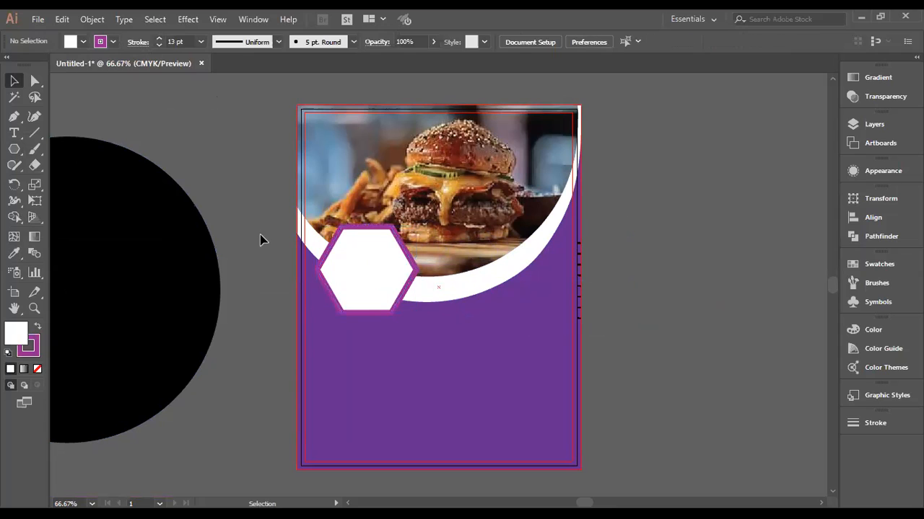
Add the text "250" on the empty canvas beside the flyer and set its font size to 72 pt
{"action": "left_click", "coordinate": [14, 135]}
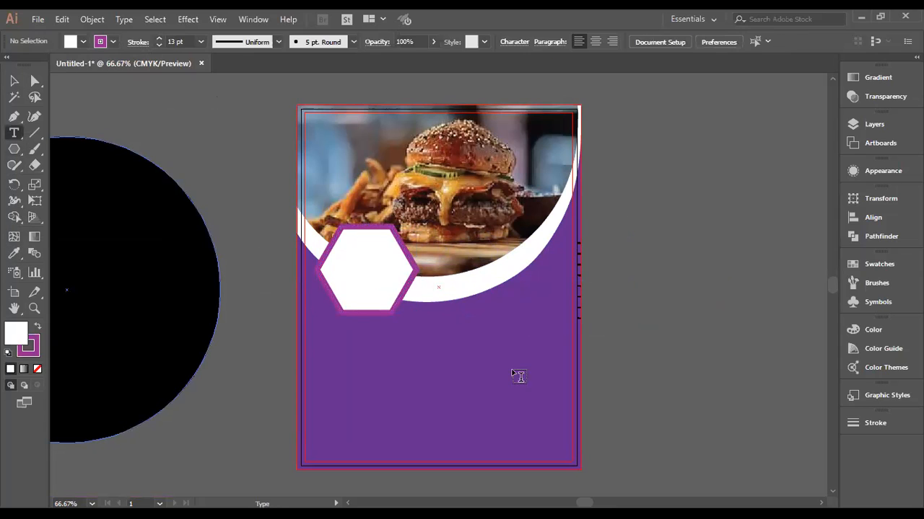
{"action": "left_click", "coordinate": [641, 330]}
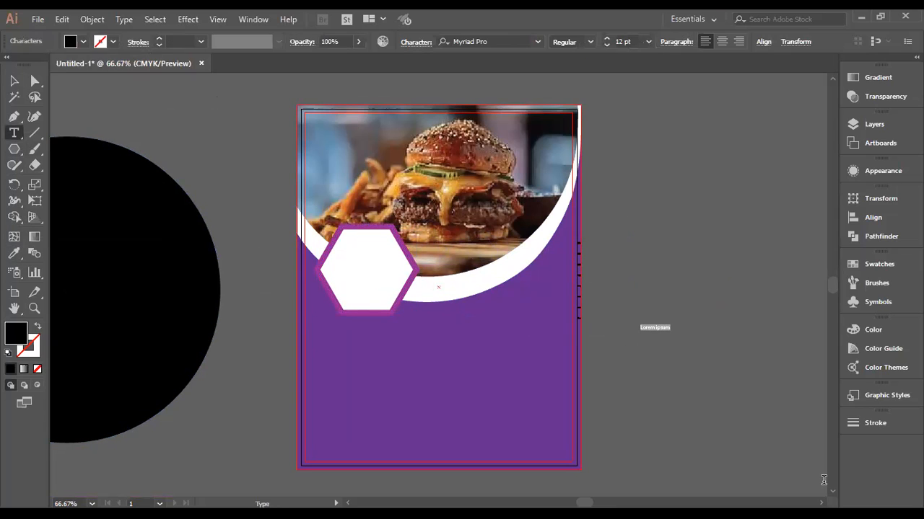
{"action": "type", "text": "250"}
{"action": "left_click", "coordinate": [649, 43]}
{"action": "left_click", "coordinate": [667, 237]}
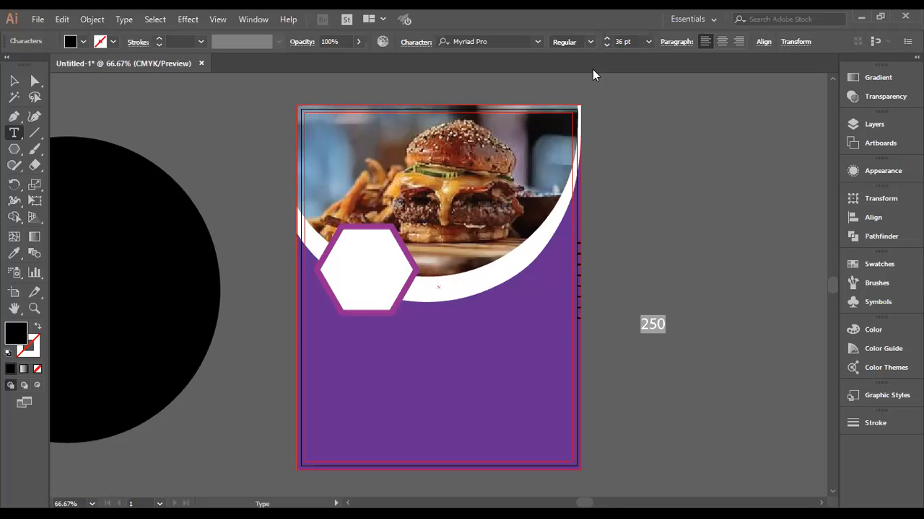
{"action": "left_click", "coordinate": [648, 42]}
{"action": "left_click", "coordinate": [672, 287]}
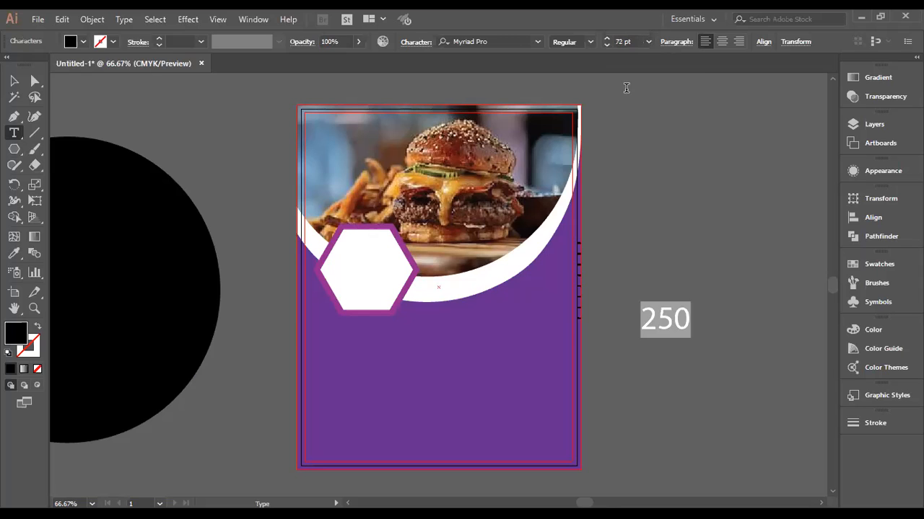
Try the Monoton, Limelight Regular and Gill Sans Ultra Bold fonts on the "250" text
{"action": "left_click", "coordinate": [538, 42]}
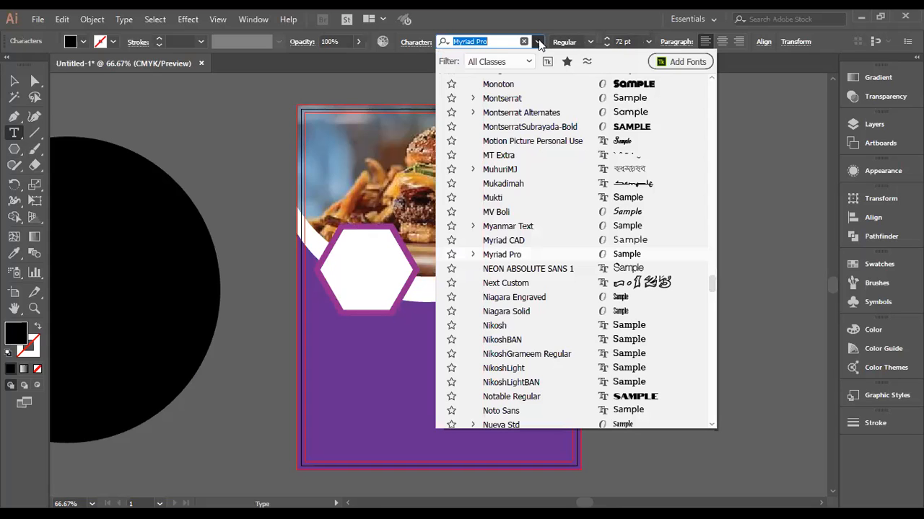
{"action": "left_click", "coordinate": [638, 86]}
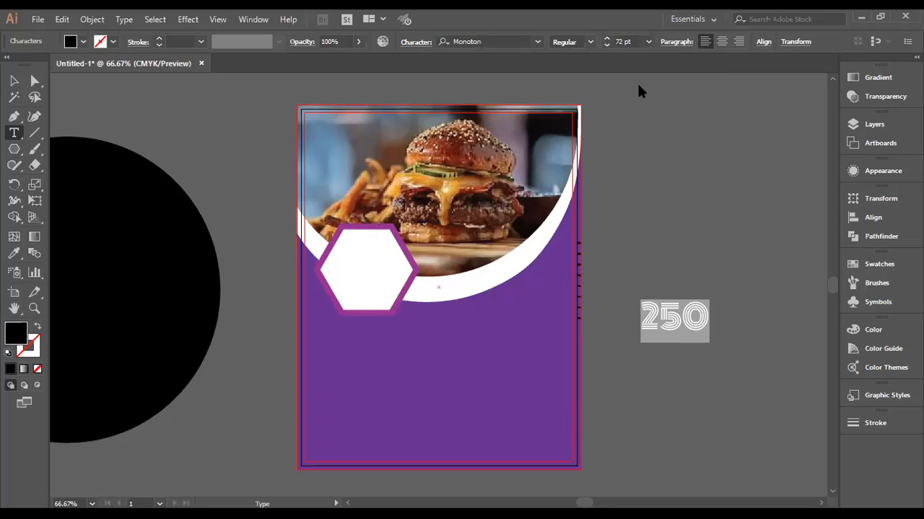
{"action": "left_click", "coordinate": [538, 41]}
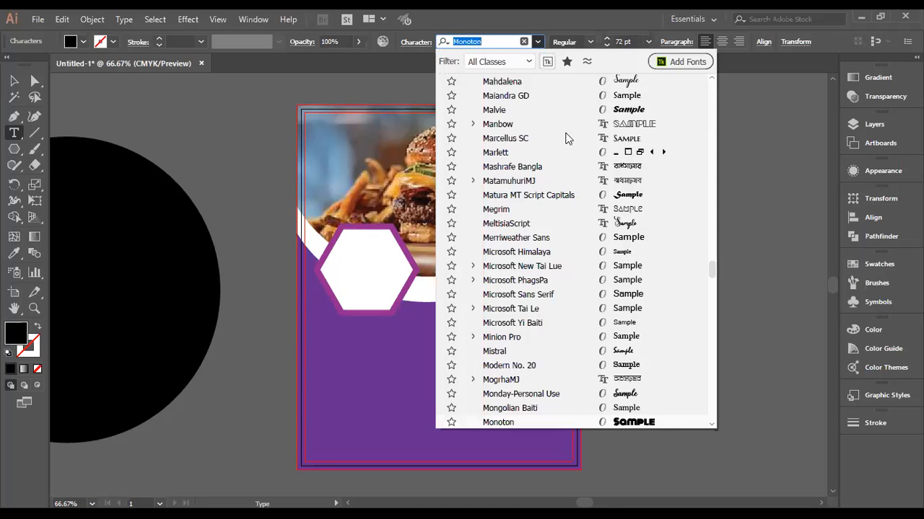
{"action": "left_click", "coordinate": [635, 422]}
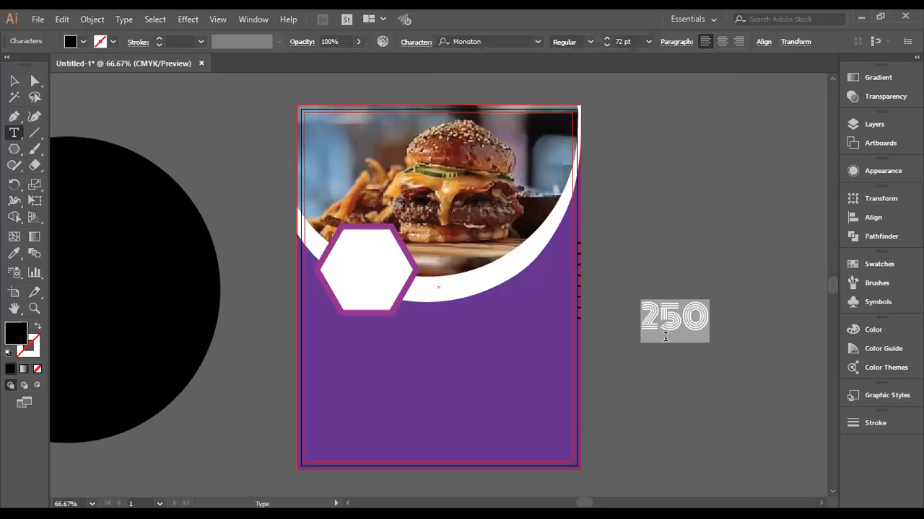
{"action": "left_click", "coordinate": [538, 41]}
{"action": "scroll", "coordinate": [599, 249], "scroll_direction": "up", "scroll_amount": 4}
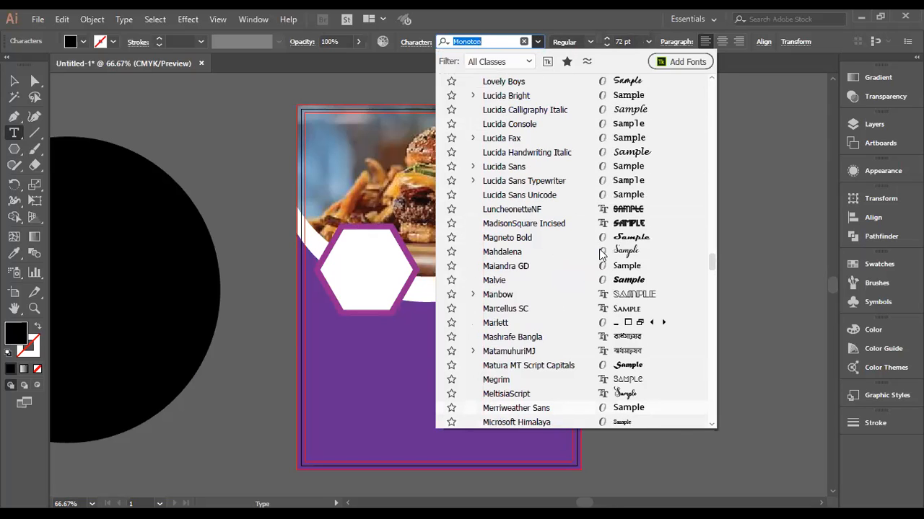
{"action": "scroll", "coordinate": [638, 220], "scroll_direction": "up", "scroll_amount": 4}
{"action": "left_click", "coordinate": [642, 207]}
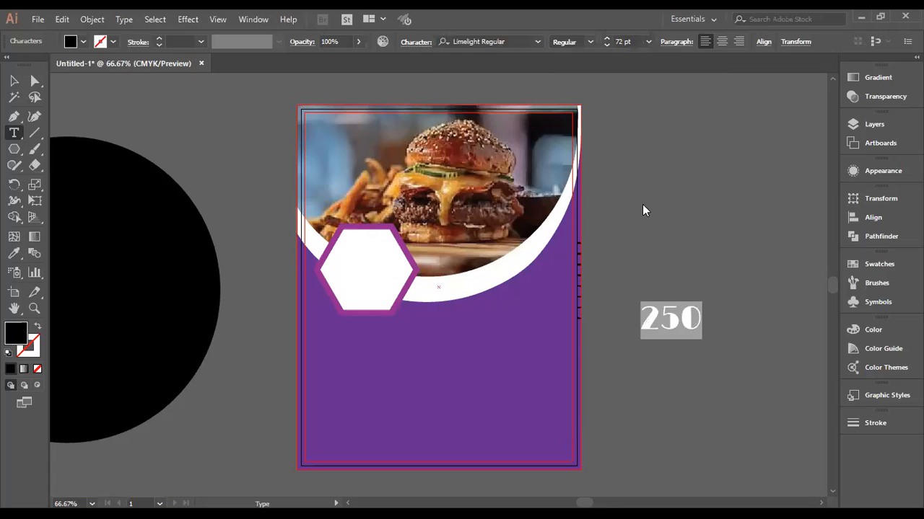
{"action": "left_click", "coordinate": [537, 42]}
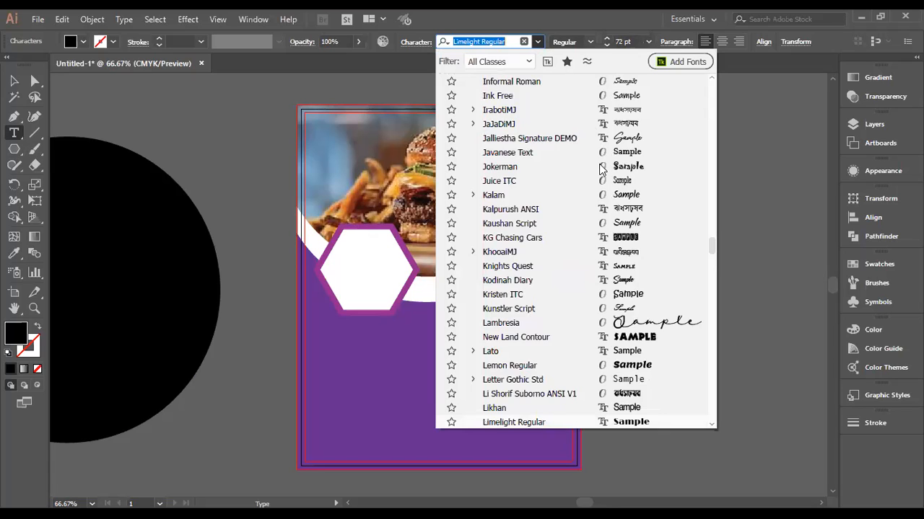
{"action": "scroll", "coordinate": [601, 168], "scroll_direction": "up", "scroll_amount": 5}
{"action": "scroll", "coordinate": [601, 168], "scroll_direction": "up", "scroll_amount": 5}
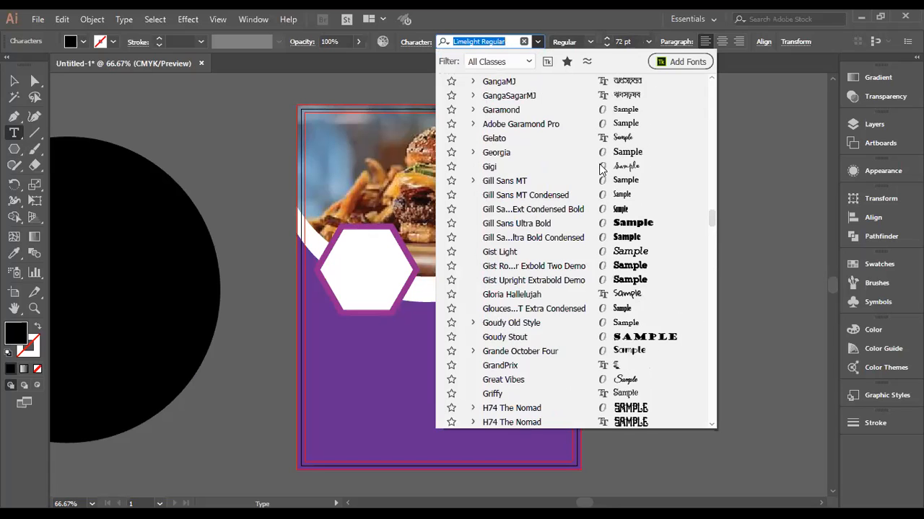
{"action": "left_click", "coordinate": [641, 223]}
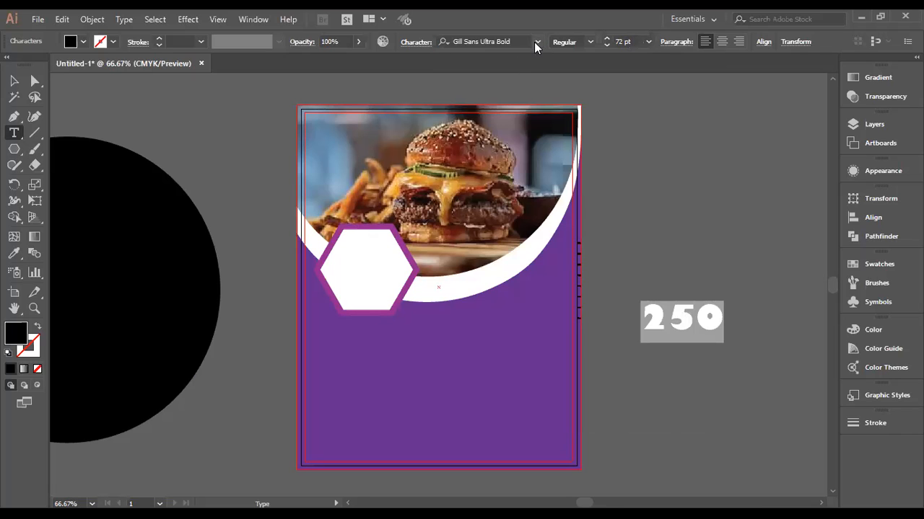
Set the font of the "250" text to Aldivaro
{"action": "left_click", "coordinate": [537, 42]}
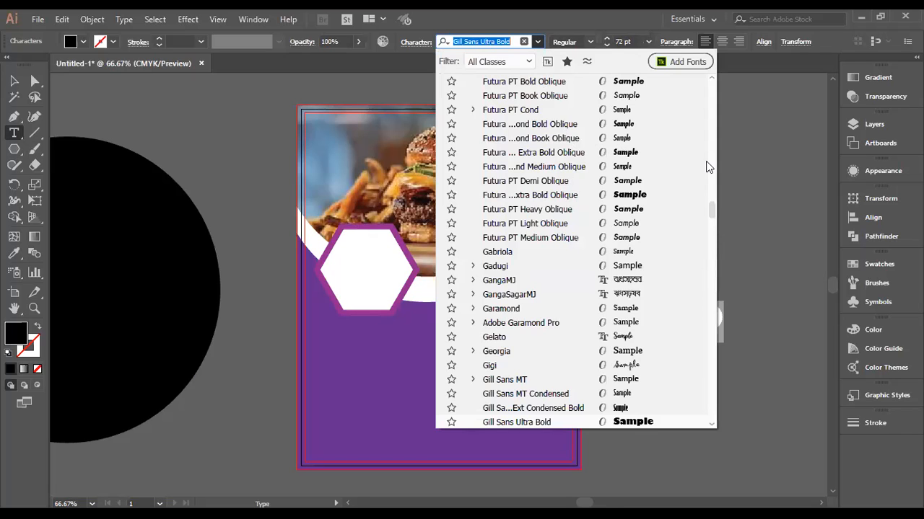
{"action": "scroll", "coordinate": [710, 168], "scroll_direction": "up", "scroll_amount": 10}
{"action": "scroll", "coordinate": [619, 292], "scroll_direction": "up", "scroll_amount": 15}
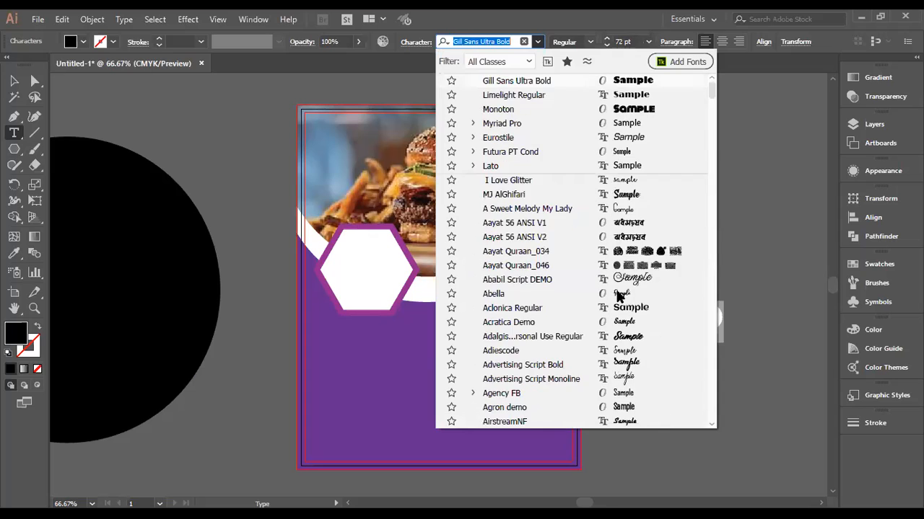
{"action": "scroll", "coordinate": [618, 297], "scroll_direction": "down", "scroll_amount": 4}
{"action": "scroll", "coordinate": [619, 297], "scroll_direction": "down", "scroll_amount": 4}
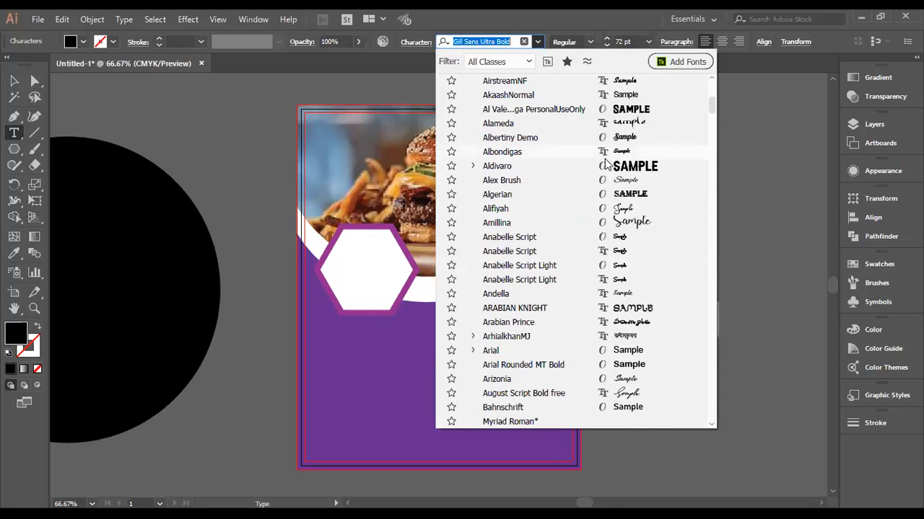
{"action": "left_click", "coordinate": [650, 168]}
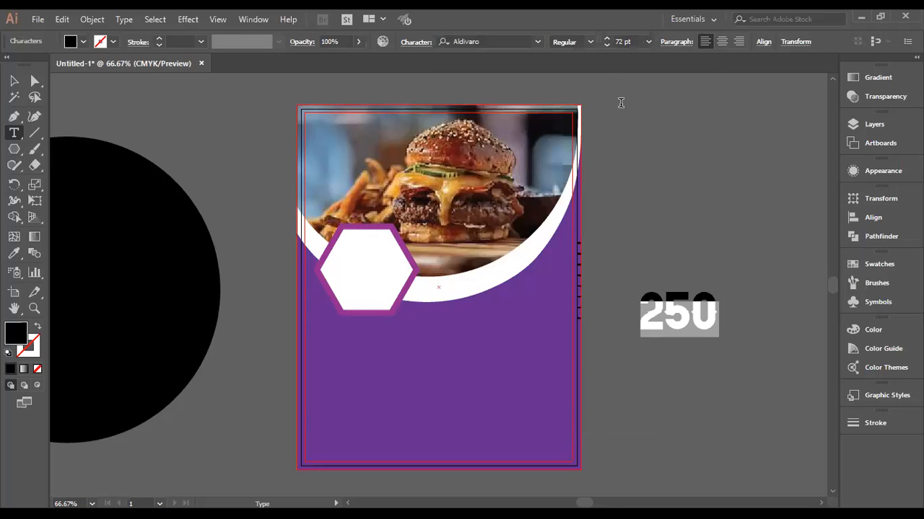
Move the "250" text into the white hexagon and scale it down to about 62 pt, centred inside the outline
{"action": "left_click", "coordinate": [14, 81]}
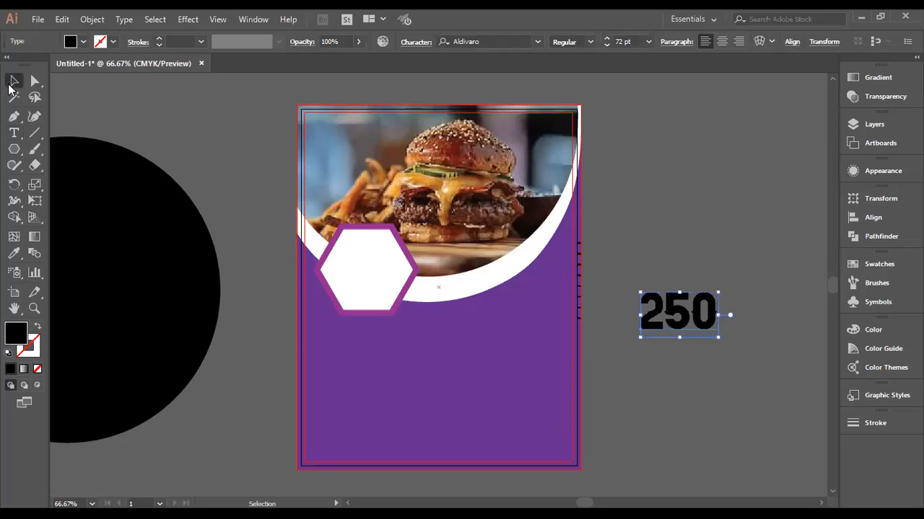
{"action": "left_click_drag", "start_coordinate": [697, 328], "coordinate": [380, 277]}
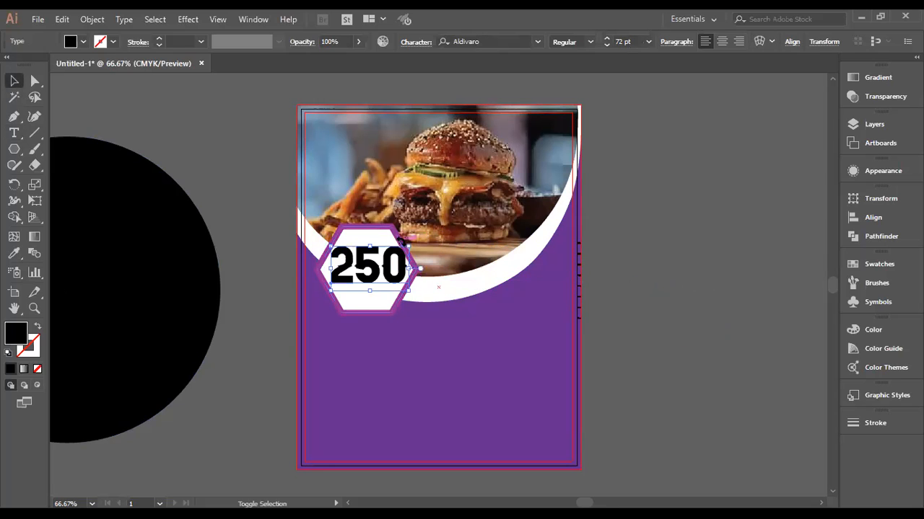
{"action": "left_click_drag", "start_coordinate": [405, 247], "coordinate": [397, 250]}
{"action": "left_click_drag", "start_coordinate": [382, 280], "coordinate": [389, 286]}
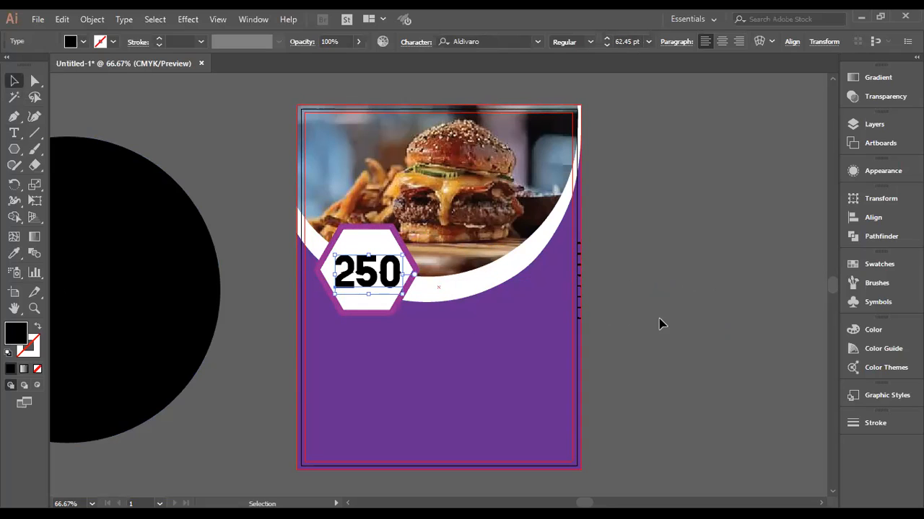
Recolour the "250" text with the purple sampled from the flyer background using the Eyedropper
{"action": "left_click", "coordinate": [14, 253]}
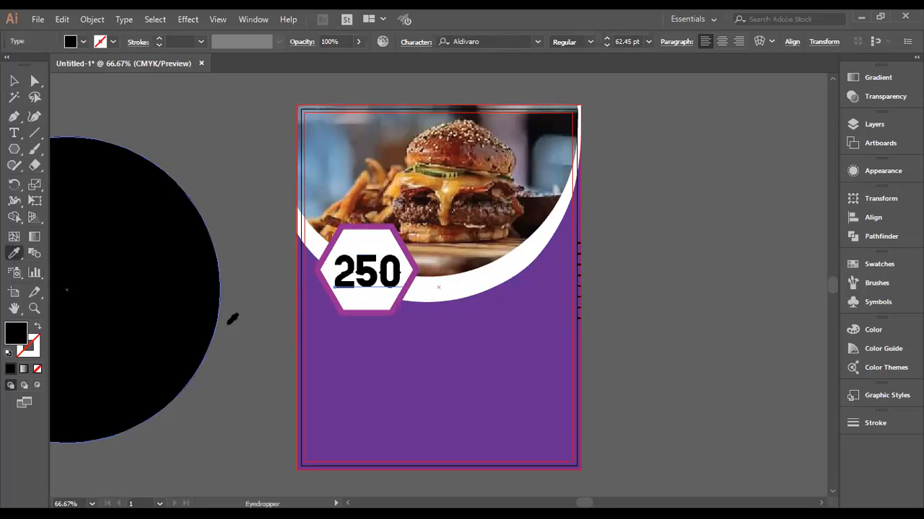
{"action": "left_click", "coordinate": [386, 367]}
{"action": "left_click", "coordinate": [14, 81]}
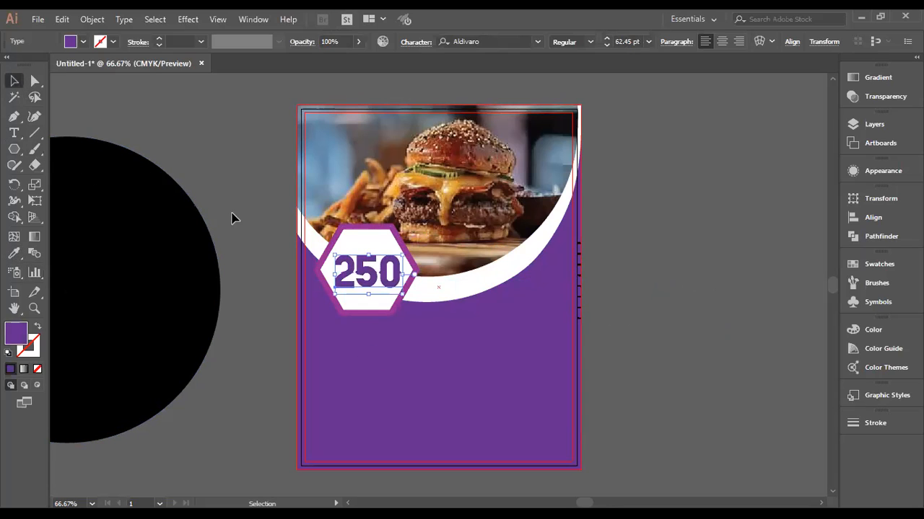
{"action": "left_click", "coordinate": [252, 191]}
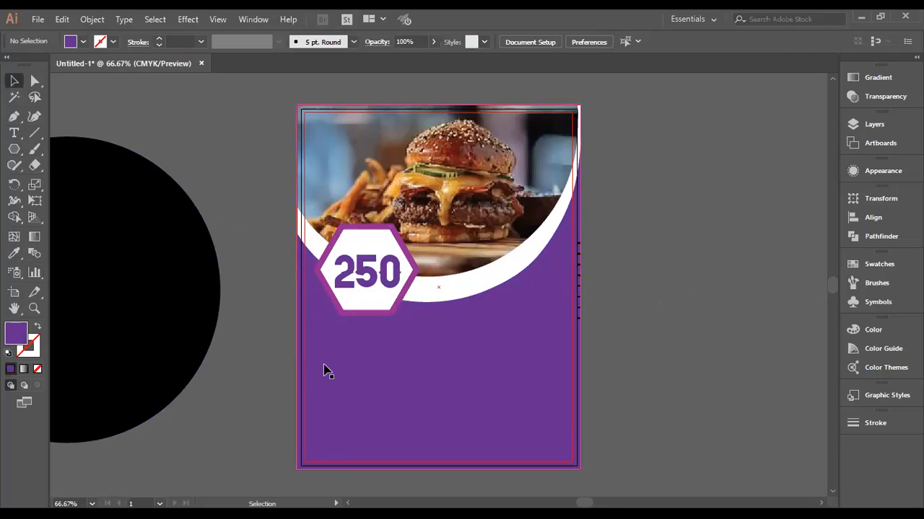
{"action": "left_click", "coordinate": [15, 134]}
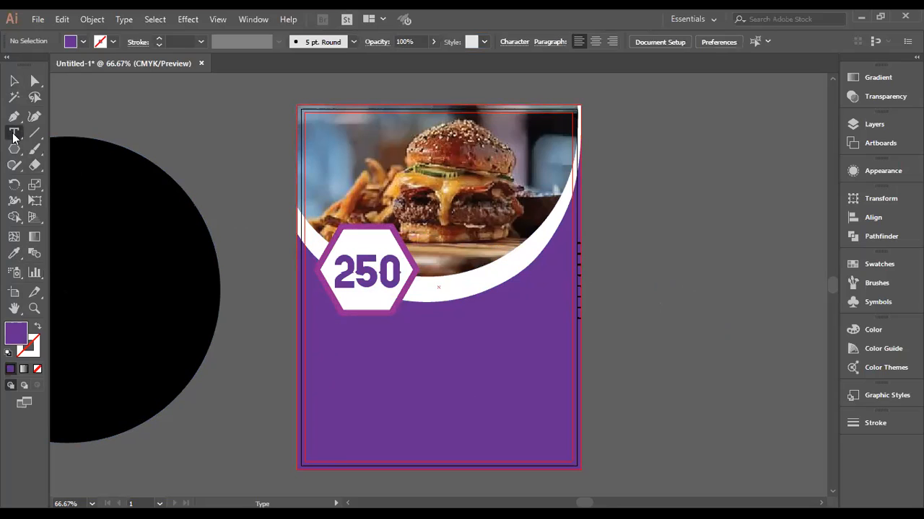
{"action": "left_click", "coordinate": [15, 133]}
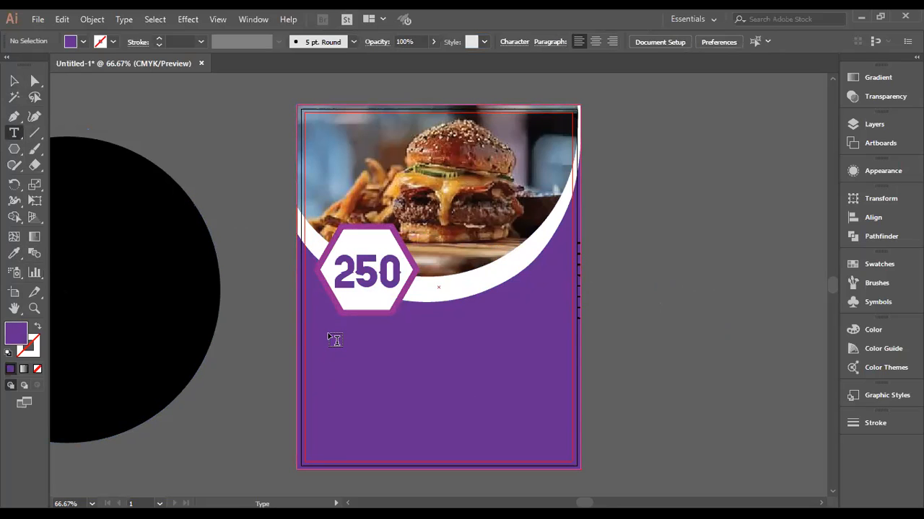
{"action": "left_click_drag", "start_coordinate": [328, 335], "coordinate": [425, 453]}
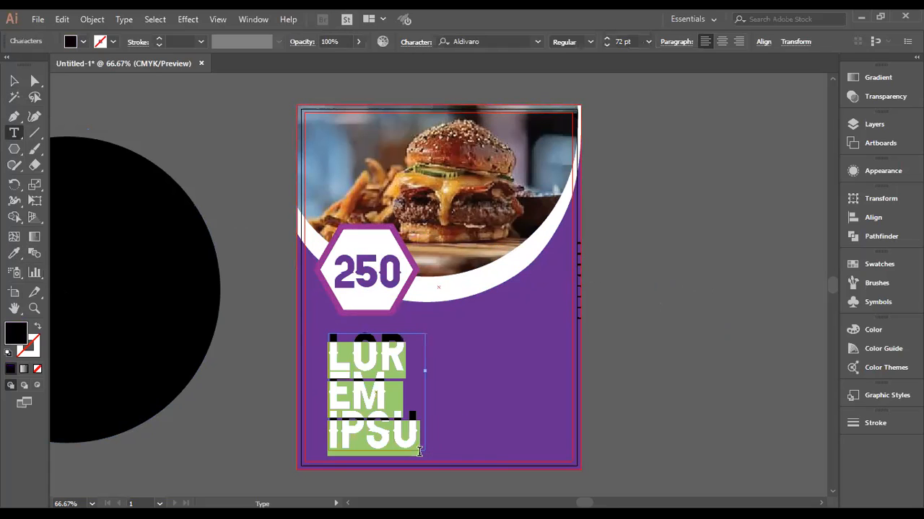
{"action": "left_click", "coordinate": [13, 81]}
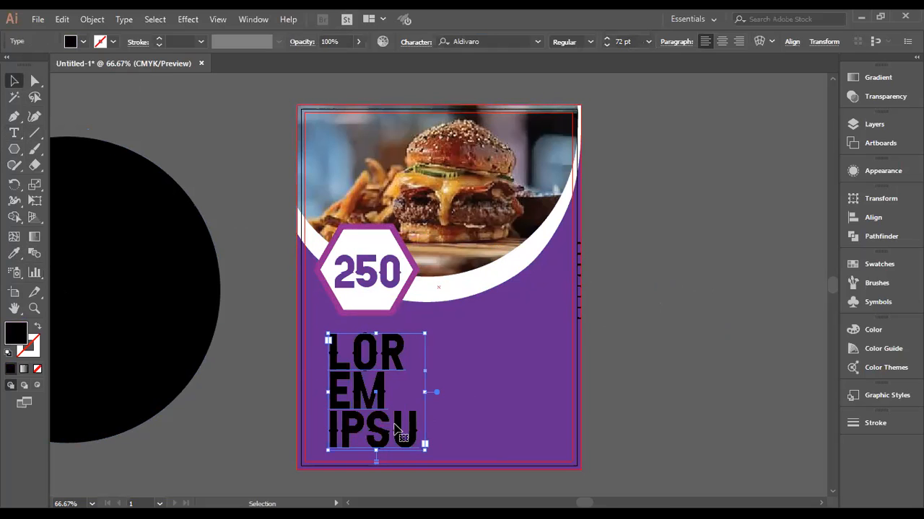
{"action": "key", "text": "Delete"}
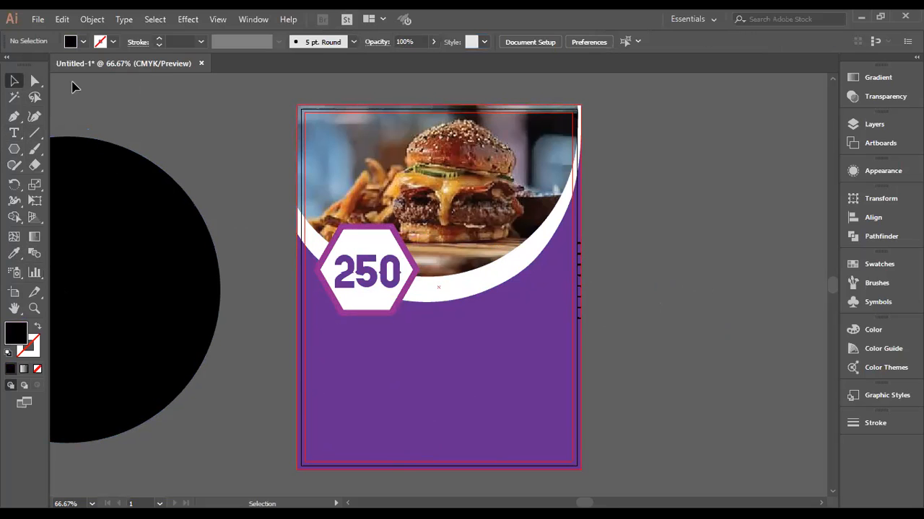
Draw a tall area-text box on the empty canvas beside the flyer and set its placeholder text to 14 pt
{"action": "left_click", "coordinate": [13, 133]}
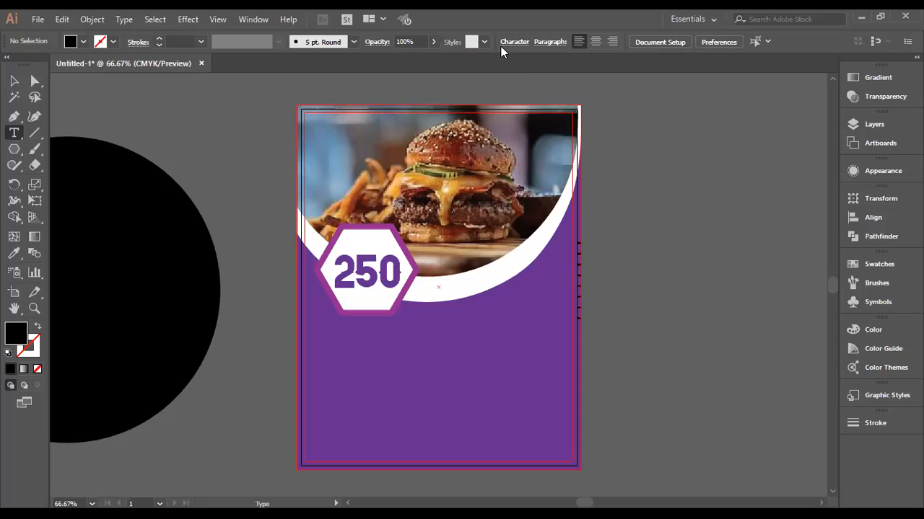
{"action": "left_click_drag", "start_coordinate": [641, 219], "coordinate": [741, 408]}
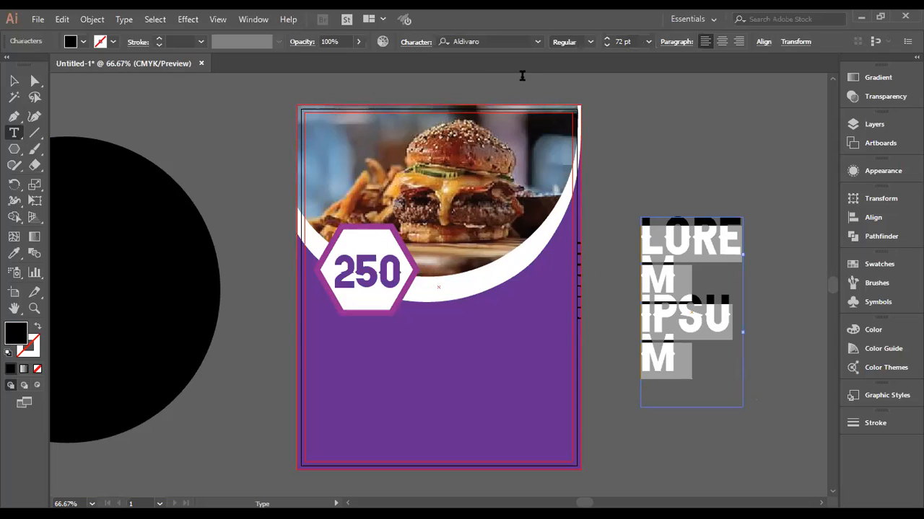
{"action": "left_click", "coordinate": [648, 42]}
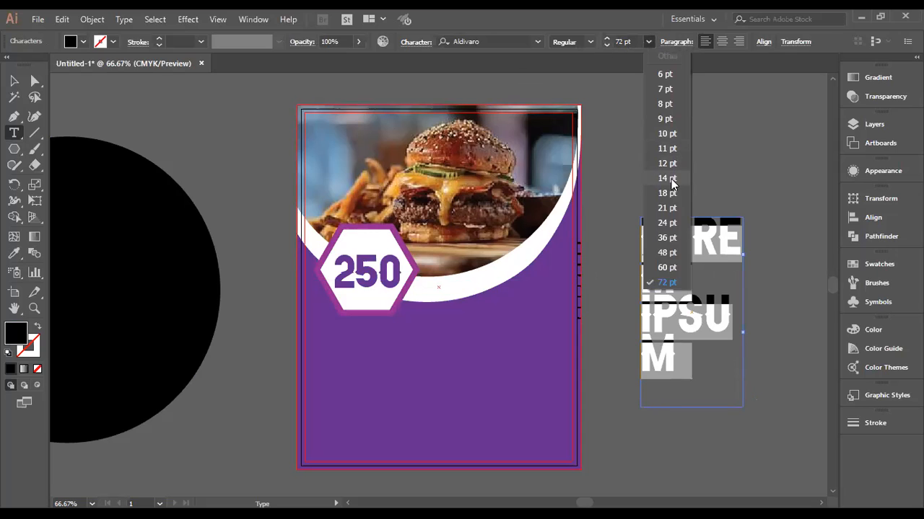
{"action": "left_click", "coordinate": [669, 178]}
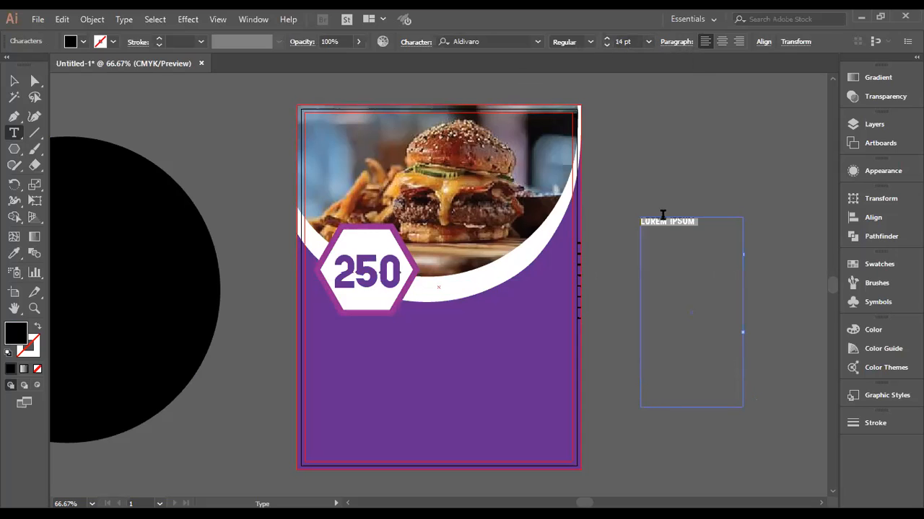
Replace the tall text box beside the flyer with a larger area-text box filled with lorem ipsum placeholder text
{"action": "left_click", "coordinate": [648, 42]}
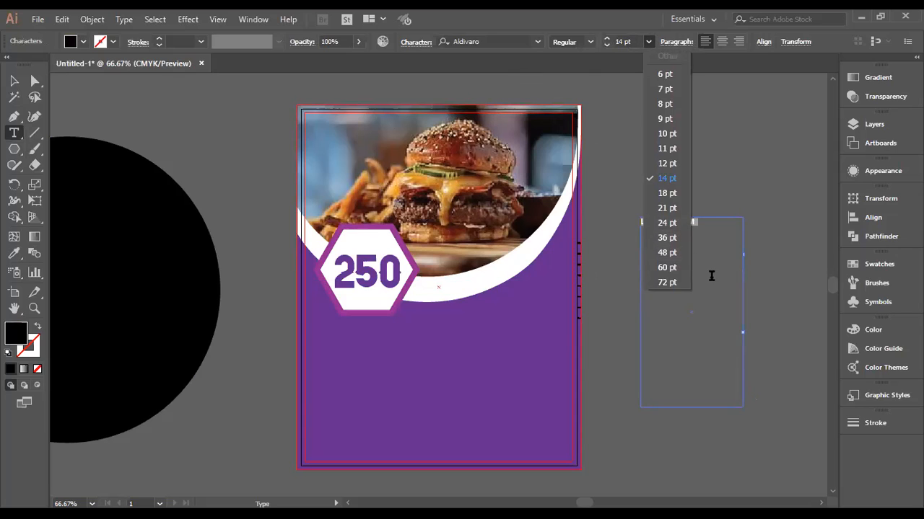
{"action": "left_click", "coordinate": [696, 221]}
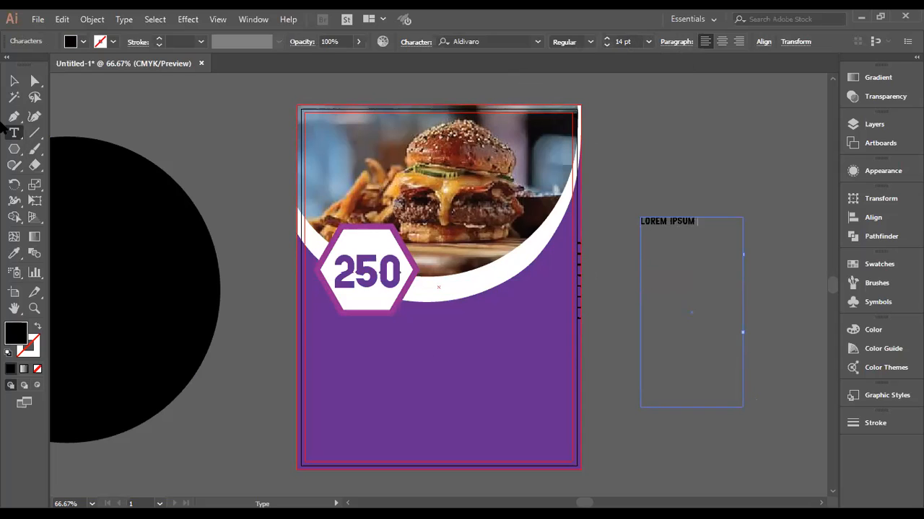
{"action": "left_click", "coordinate": [14, 81]}
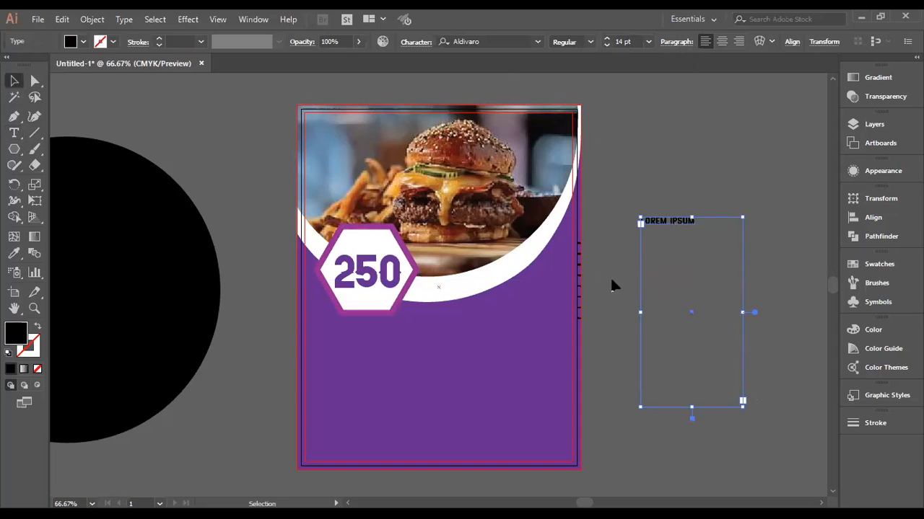
{"action": "left_click", "coordinate": [674, 299]}
{"action": "key", "text": "t"}
{"action": "left_click_drag", "start_coordinate": [614, 206], "coordinate": [746, 443]}
{"action": "left_click", "coordinate": [14, 81]}
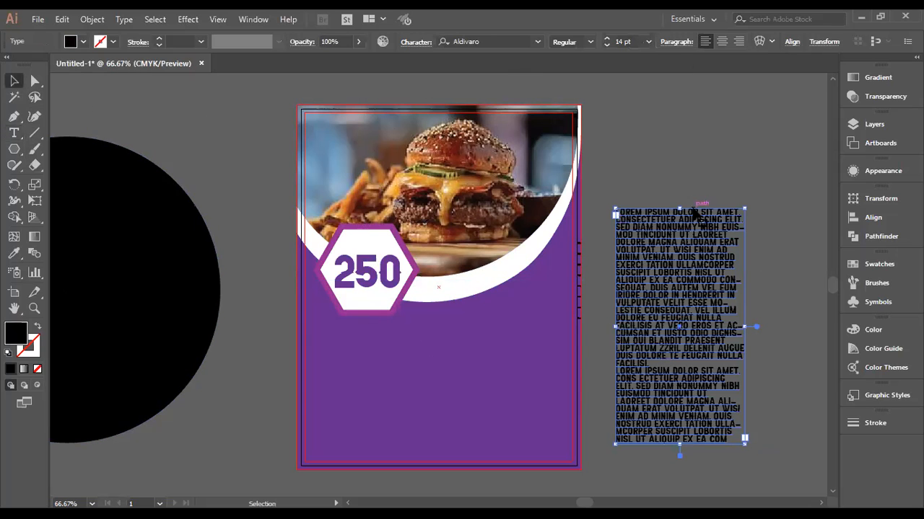
{"action": "key", "text": "ctrl+shift+a"}
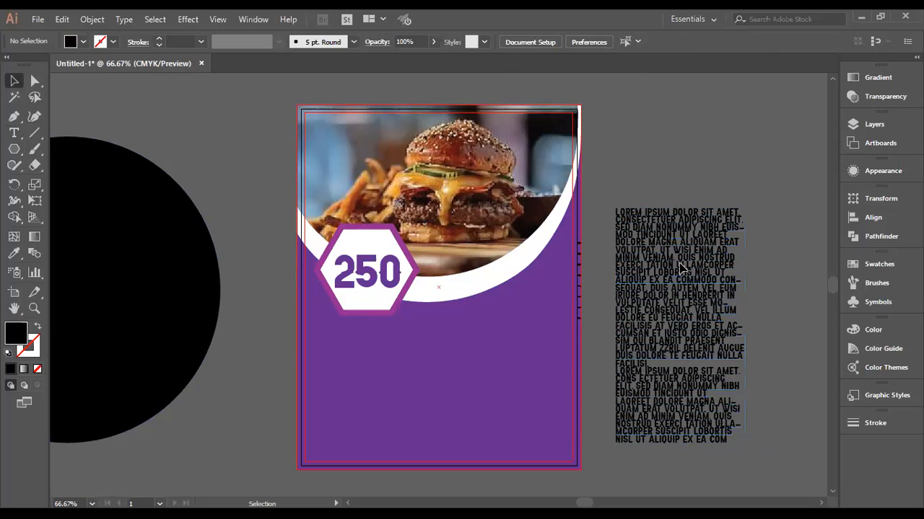
Set the leading of the whole lorem ipsum paragraph beside the flyer to 18 pt, keeping its 14 pt font size
{"action": "double_click", "coordinate": [682, 310]}
{"action": "key", "text": "ctrl+a"}
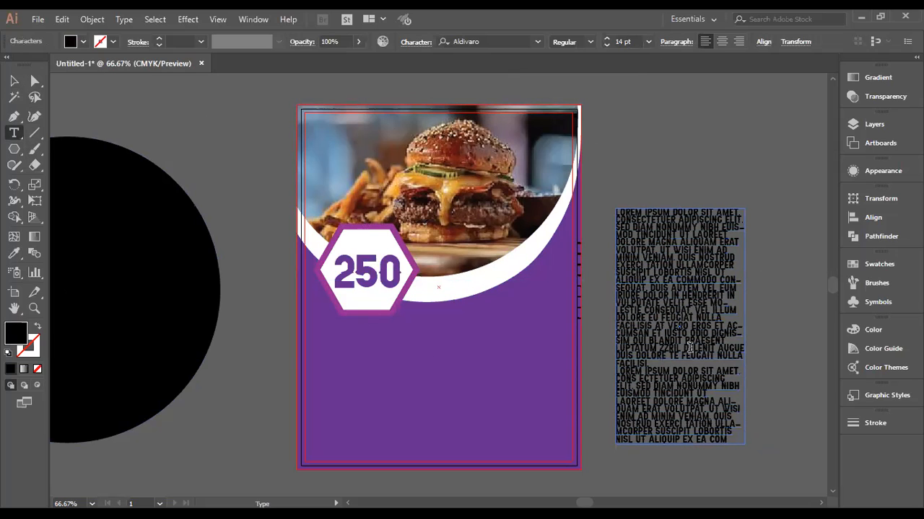
{"action": "left_click", "coordinate": [608, 44]}
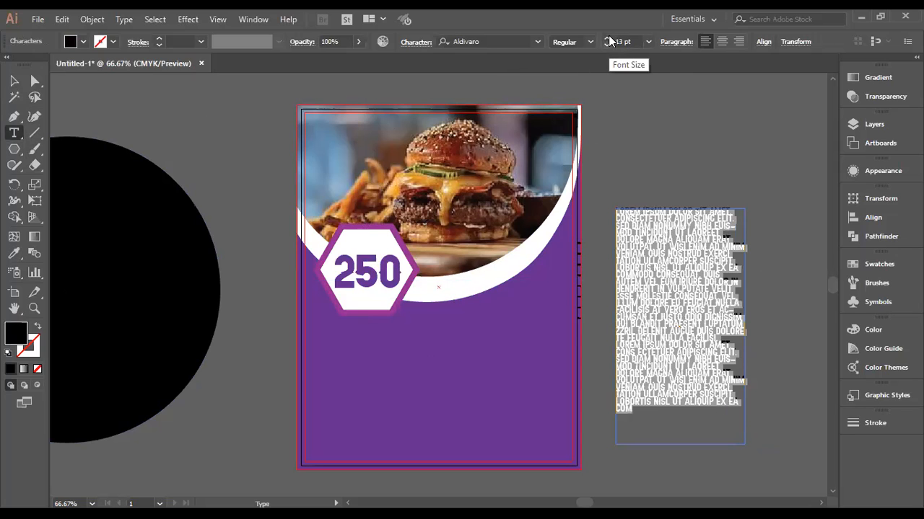
{"action": "left_click", "coordinate": [609, 38]}
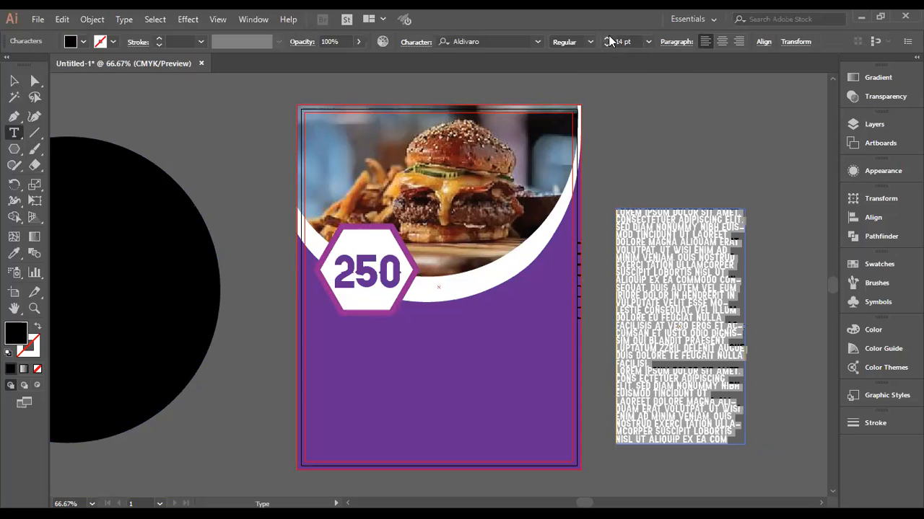
{"action": "left_click", "coordinate": [417, 41]}
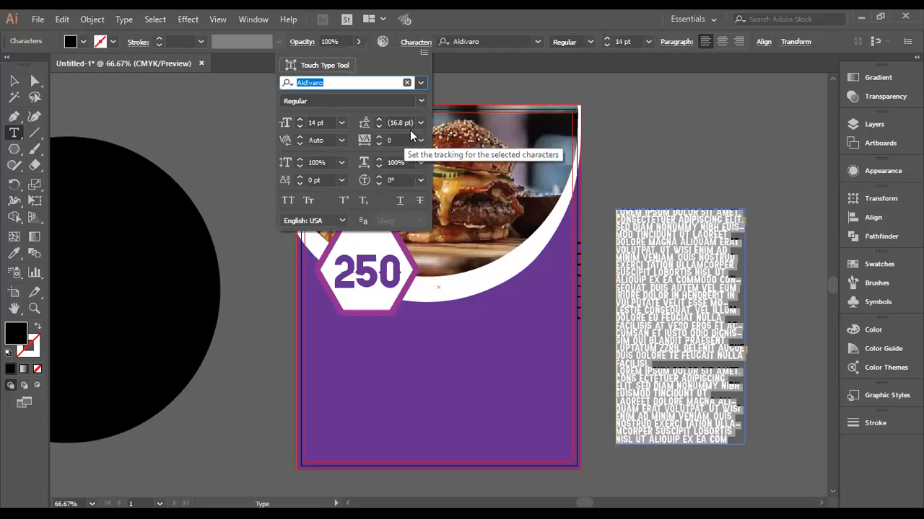
{"action": "left_click", "coordinate": [420, 124]}
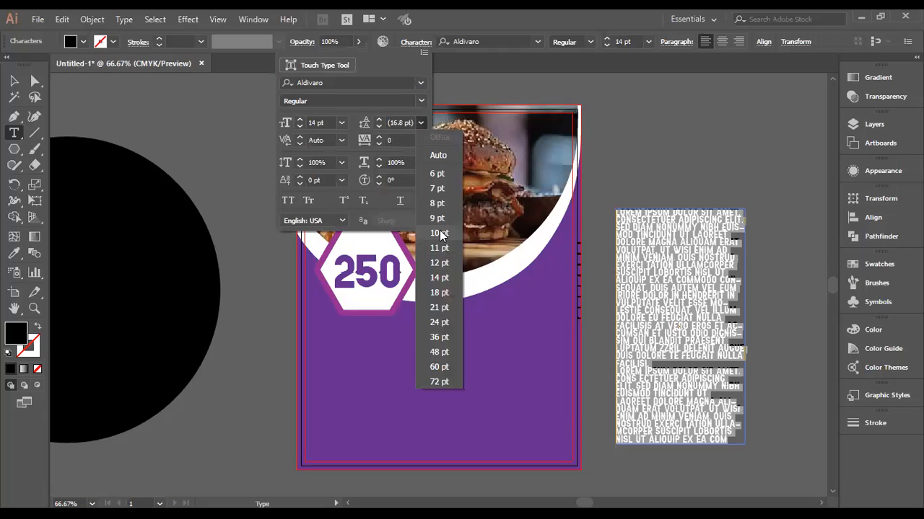
{"action": "left_click", "coordinate": [438, 233]}
{"action": "left_click", "coordinate": [420, 124]}
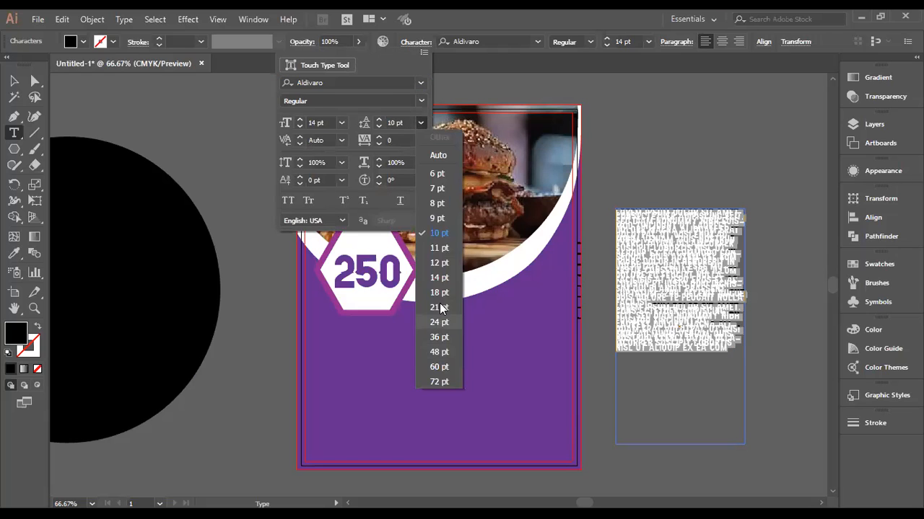
{"action": "left_click", "coordinate": [442, 302]}
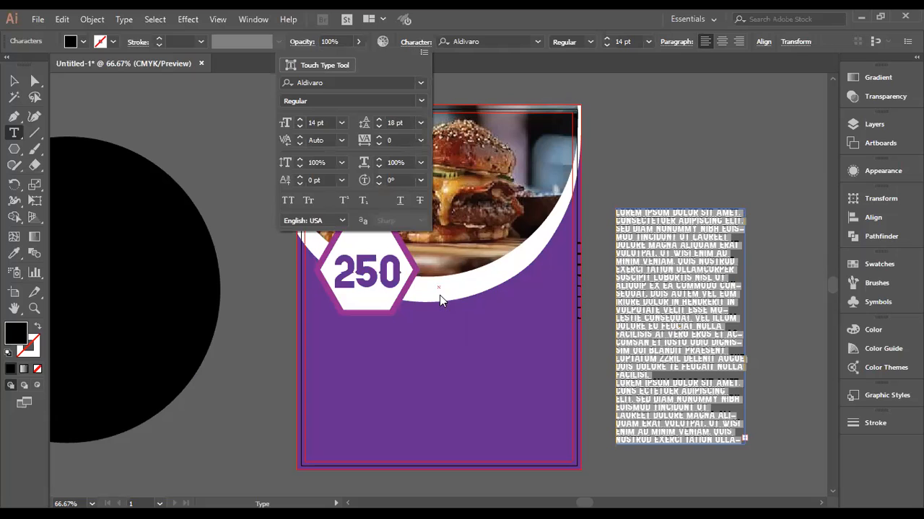
Reduce the font size of the lorem ipsum paragraph to 12 pt
{"action": "left_click", "coordinate": [342, 122]}
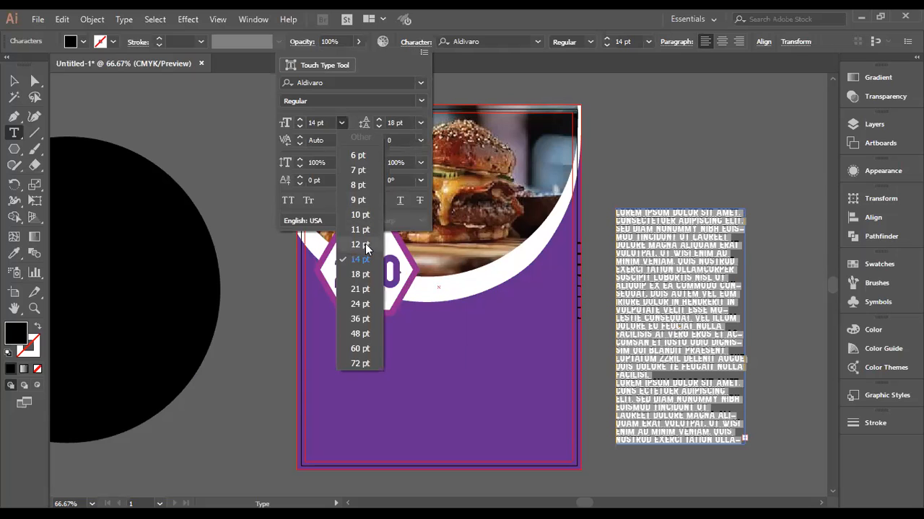
{"action": "left_click", "coordinate": [360, 245]}
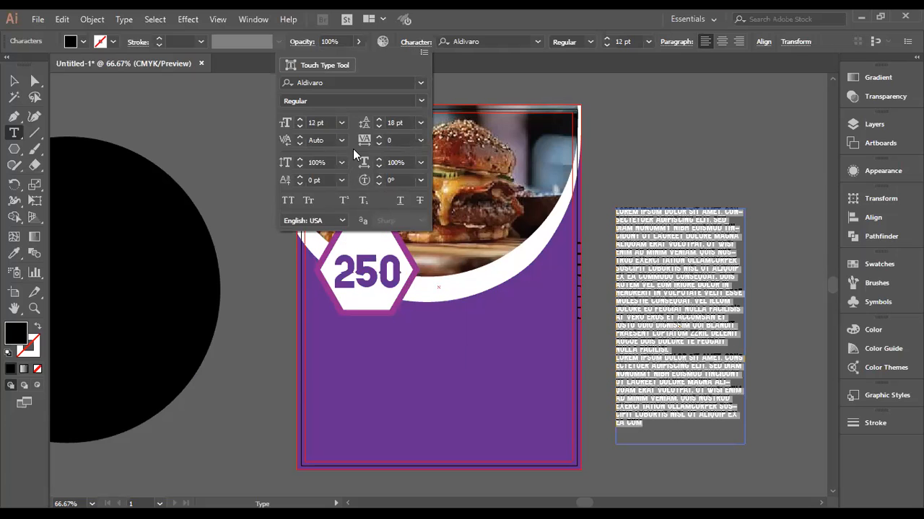
{"action": "left_click", "coordinate": [11, 83]}
{"action": "left_click", "coordinate": [670, 181]}
Make the lorem ipsum text box narrower and shorter and place it on the flyer's purple area below the hexagon
{"action": "double_click", "coordinate": [683, 241]}
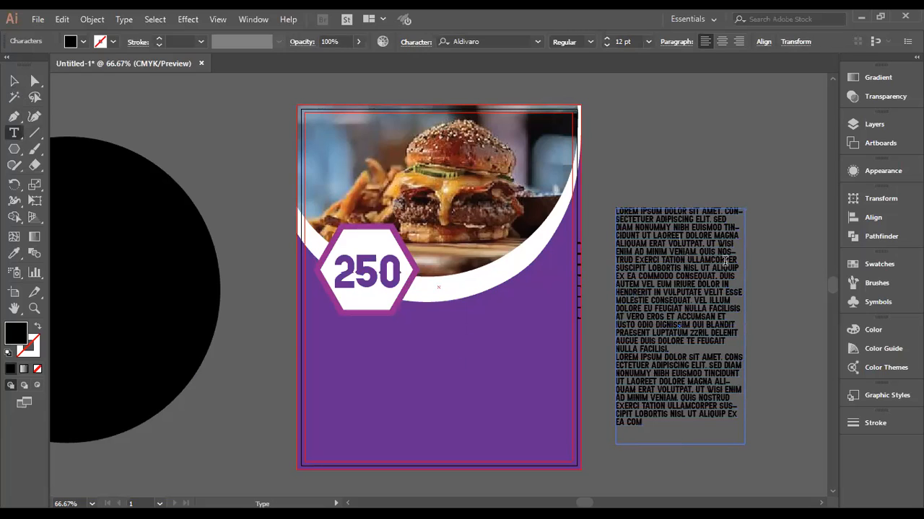
{"action": "left_click", "coordinate": [13, 81]}
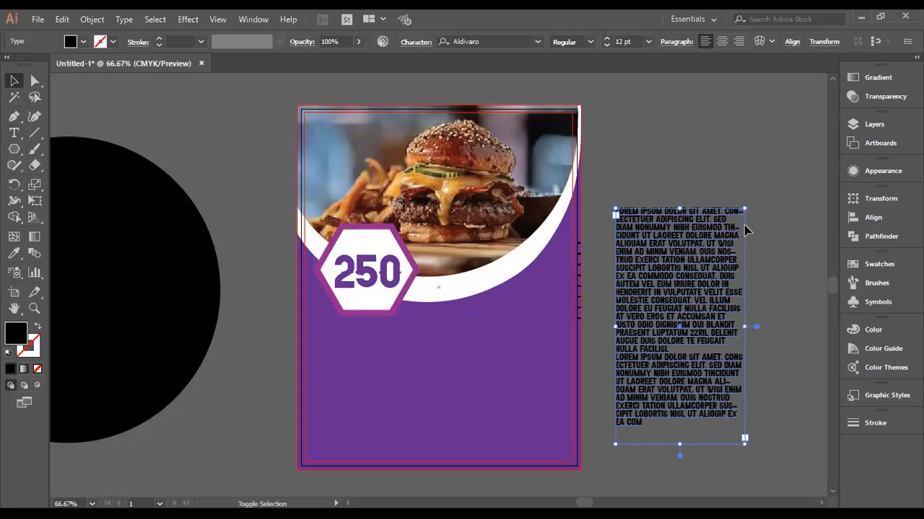
{"action": "left_click_drag", "start_coordinate": [744, 210], "coordinate": [725, 249]}
{"action": "left_click_drag", "start_coordinate": [541, 394], "coordinate": [399, 415]}
{"action": "left_click_drag", "start_coordinate": [415, 313], "coordinate": [389, 365]}
{"action": "left_click_drag", "start_coordinate": [390, 431], "coordinate": [410, 429]}
Undo the accidental move of the flyer's purple background and lock the background in place
{"action": "left_click_drag", "start_coordinate": [360, 462], "coordinate": [450, 428]}
{"action": "key", "text": "ctrl+z"}
{"action": "key", "text": "ctrl+2"}
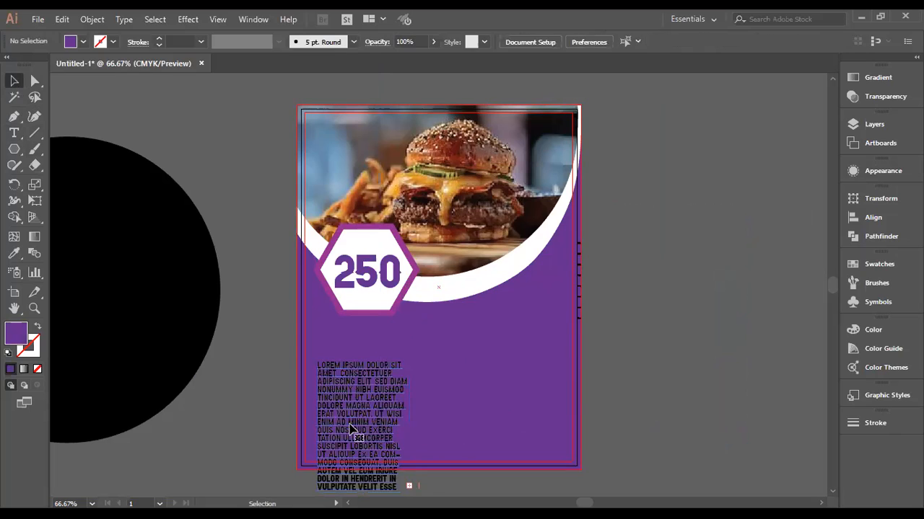
Move the lorem ipsum text box to the lower-right part of the flyer's purple area, inside the safe-area guide
{"action": "left_click", "coordinate": [353, 431]}
{"action": "left_click_drag", "start_coordinate": [353, 431], "coordinate": [574, 366]}
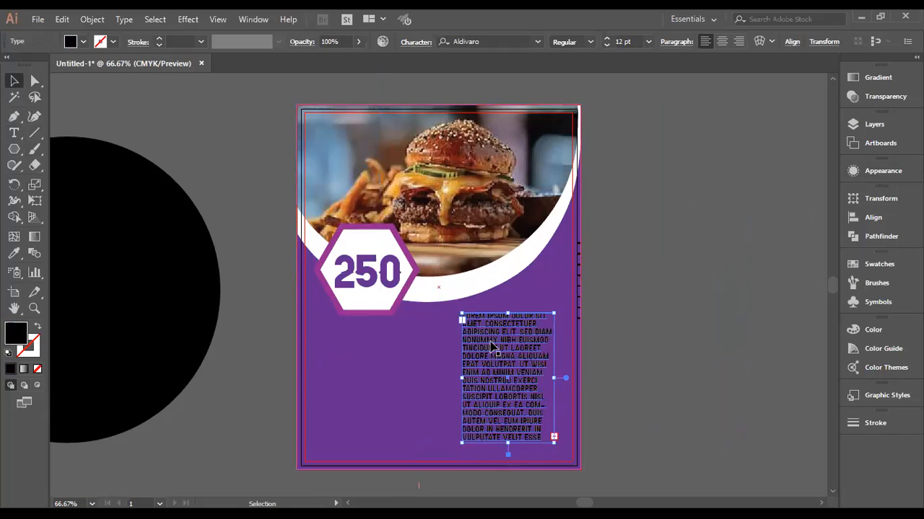
{"action": "left_click", "coordinate": [657, 383]}
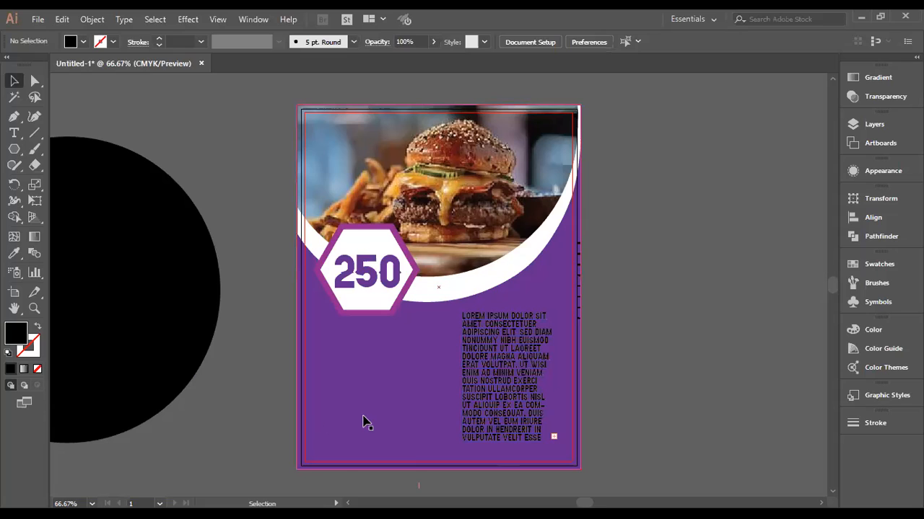